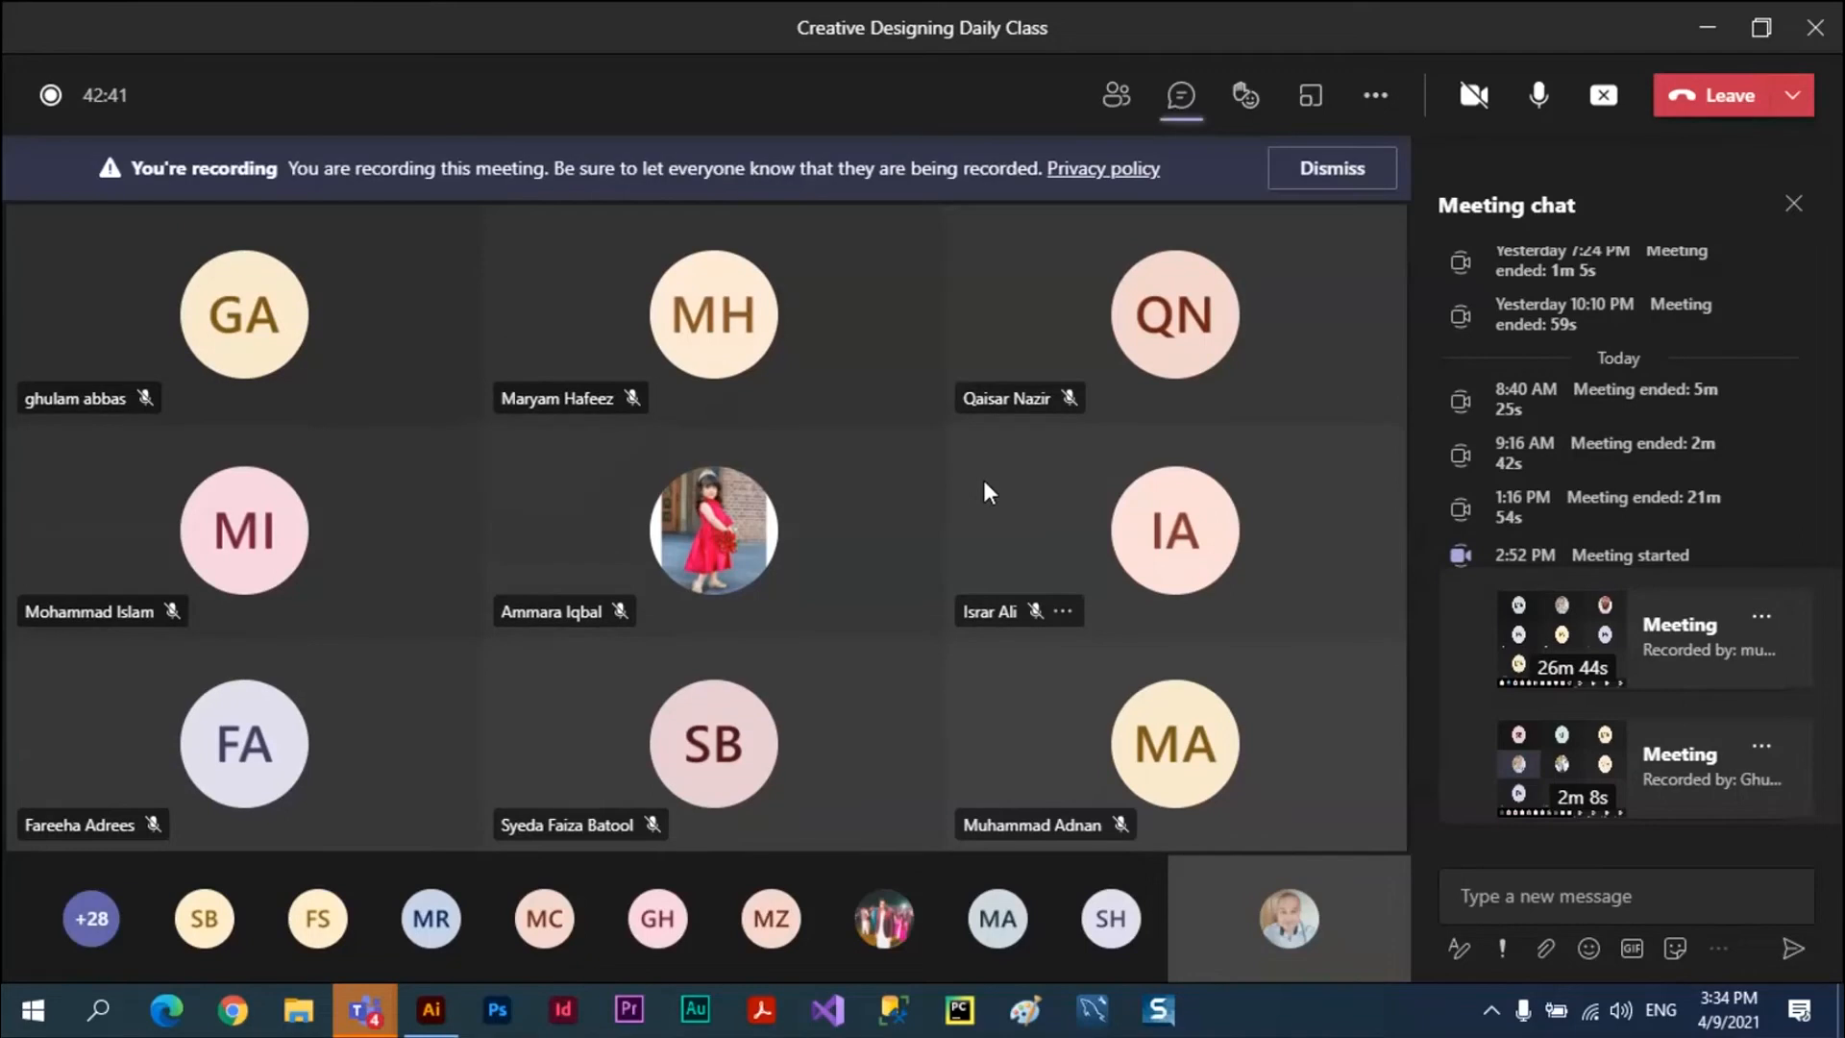
Switch to Illustrator and collapse the toolbox into a single column, with the Selection tool active
key(alt+Tab)
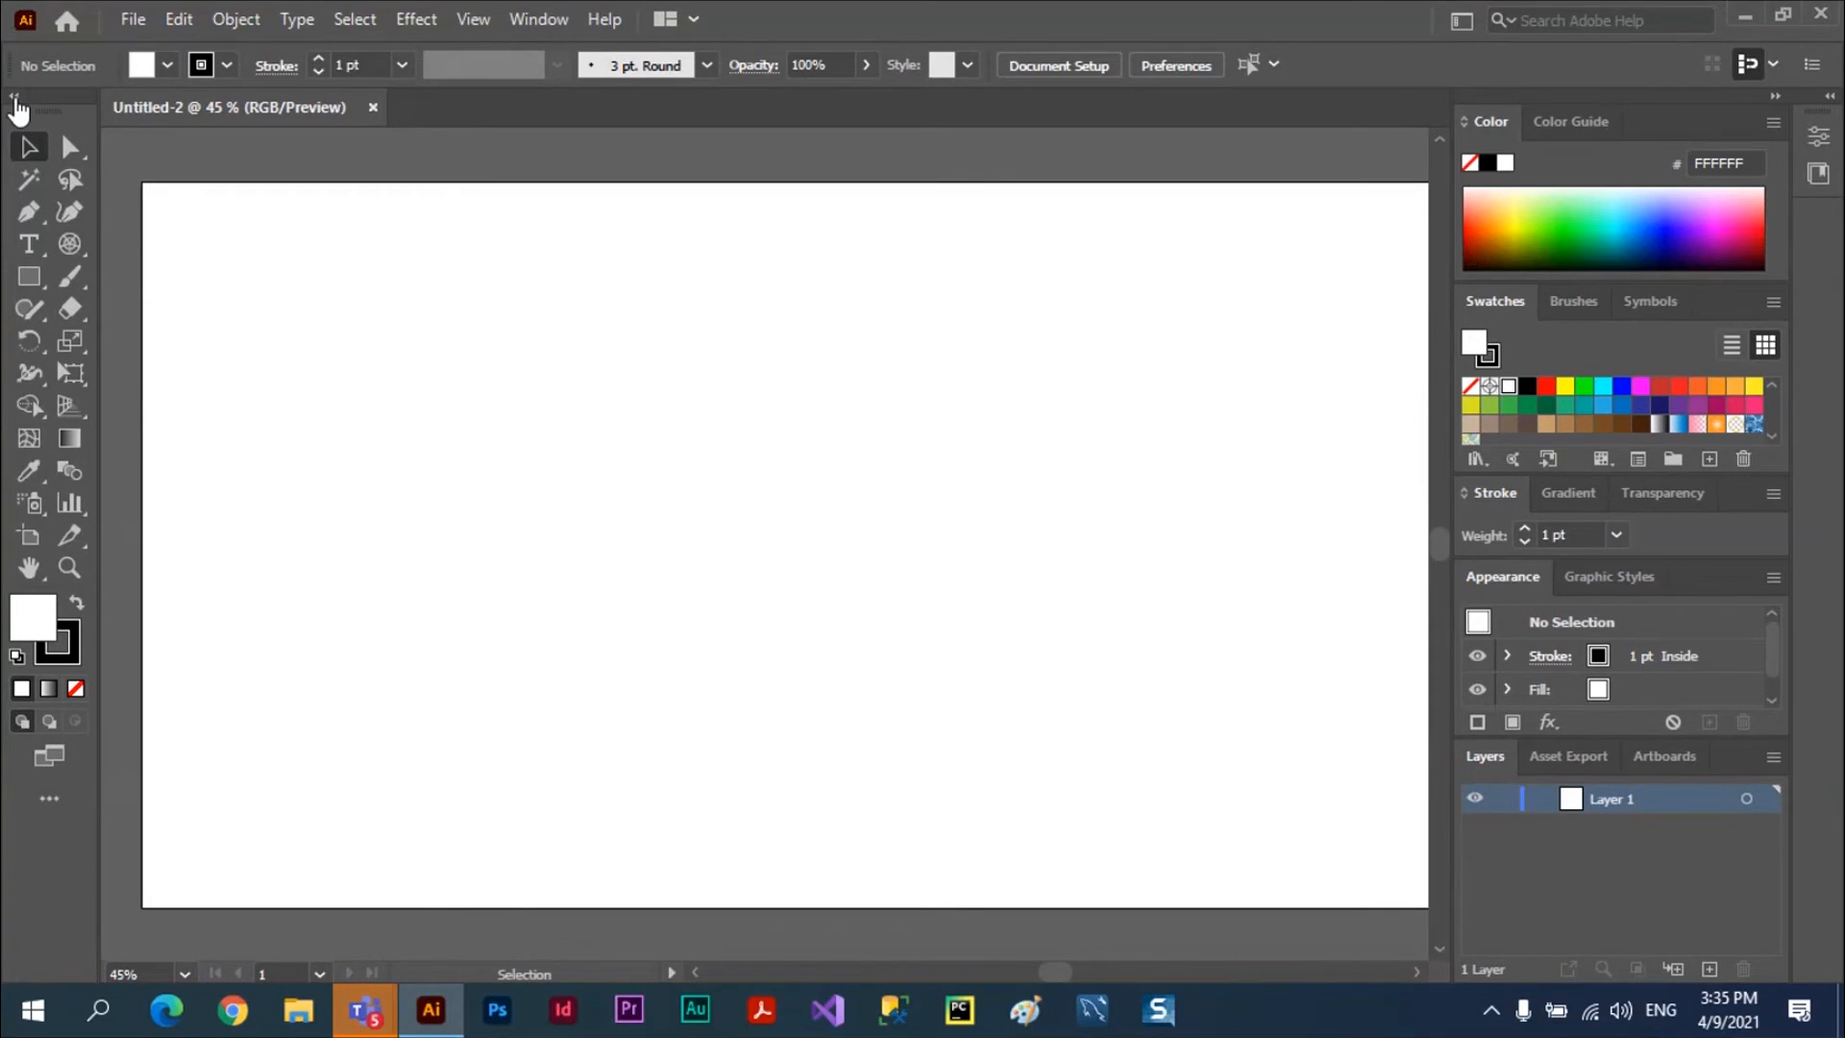
click(14, 96)
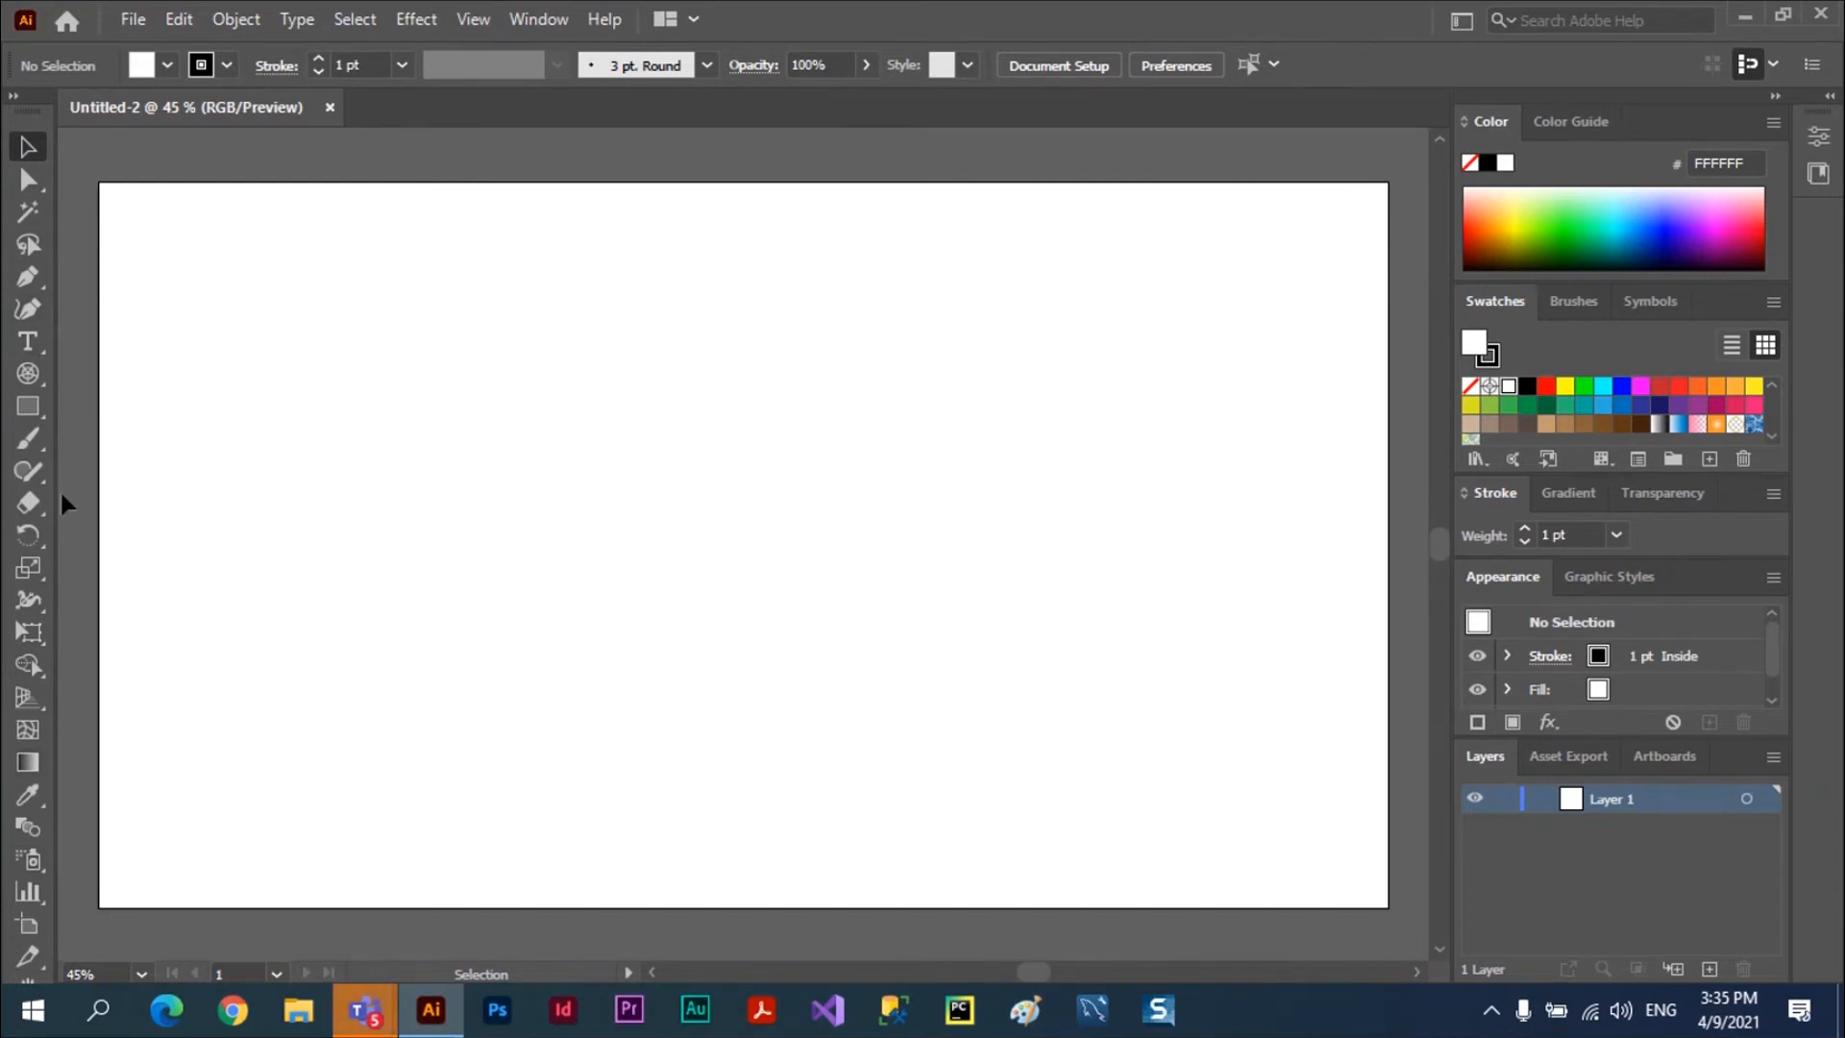
click(25, 148)
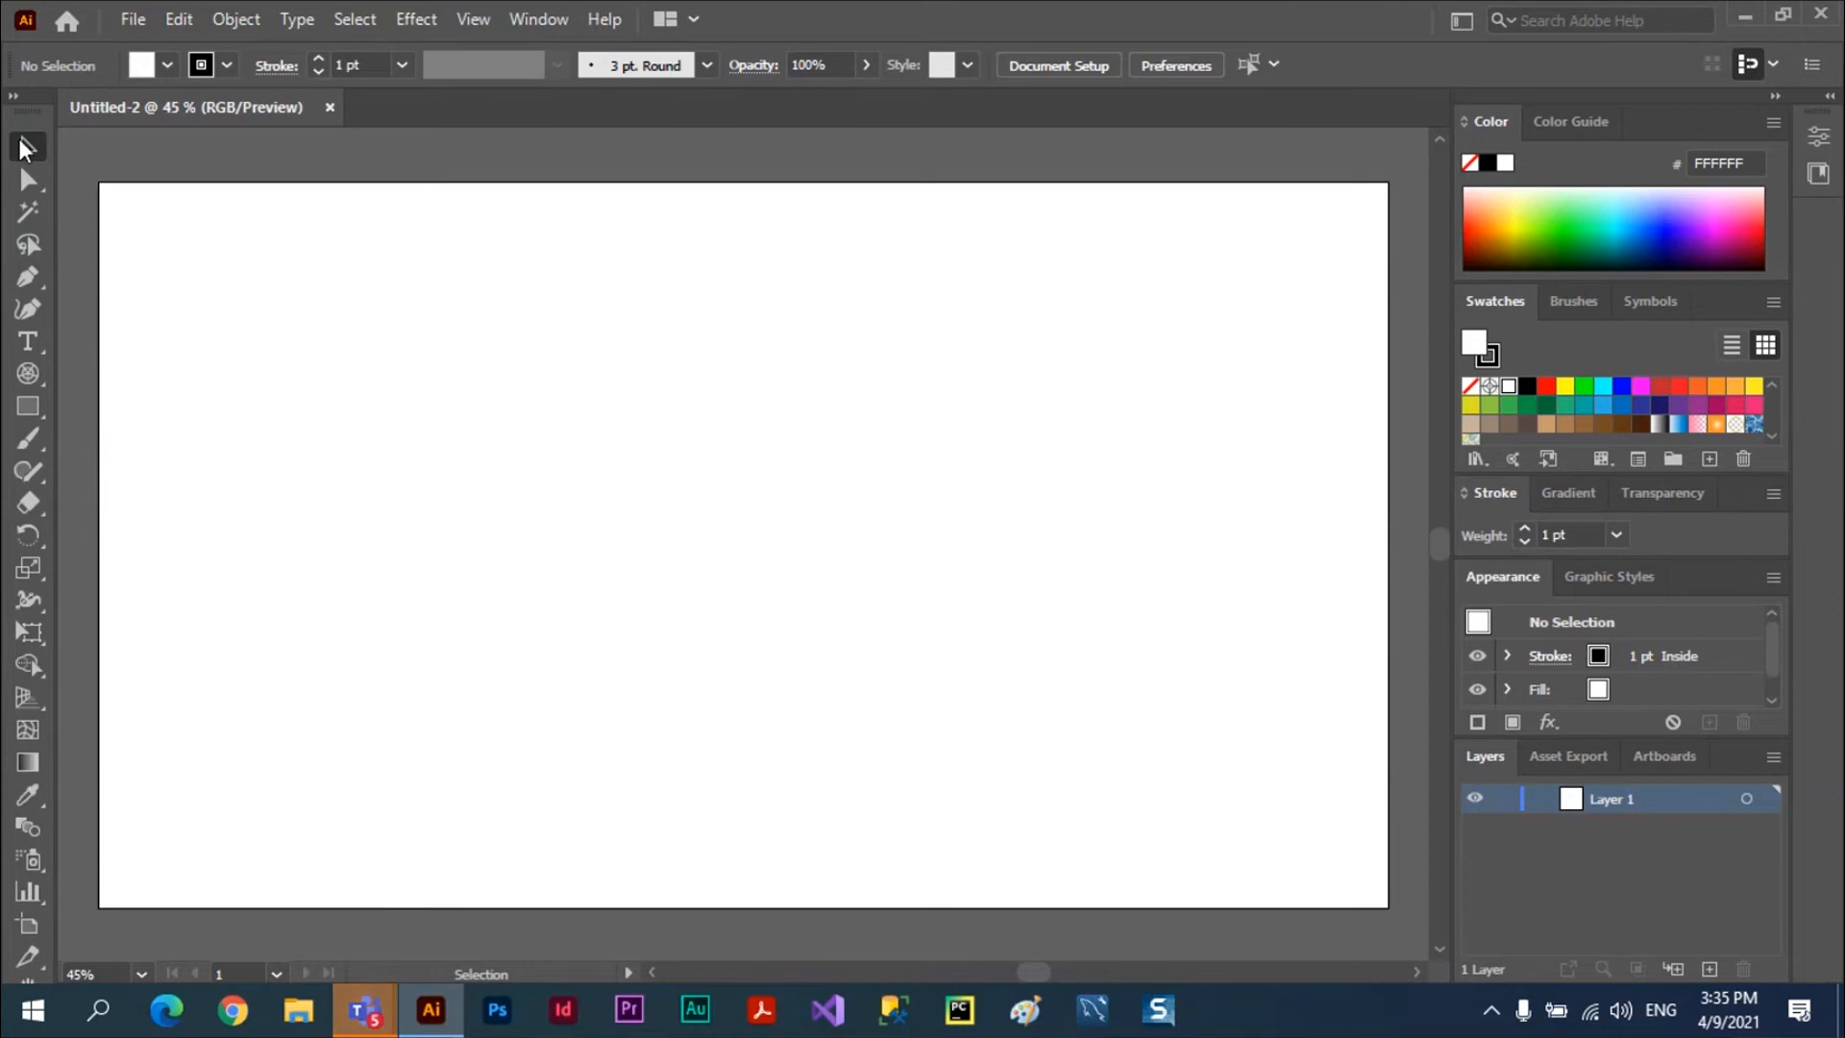
Examine the tools grouped with the Line Segment tool and with the Rectangle tool
click(31, 371)
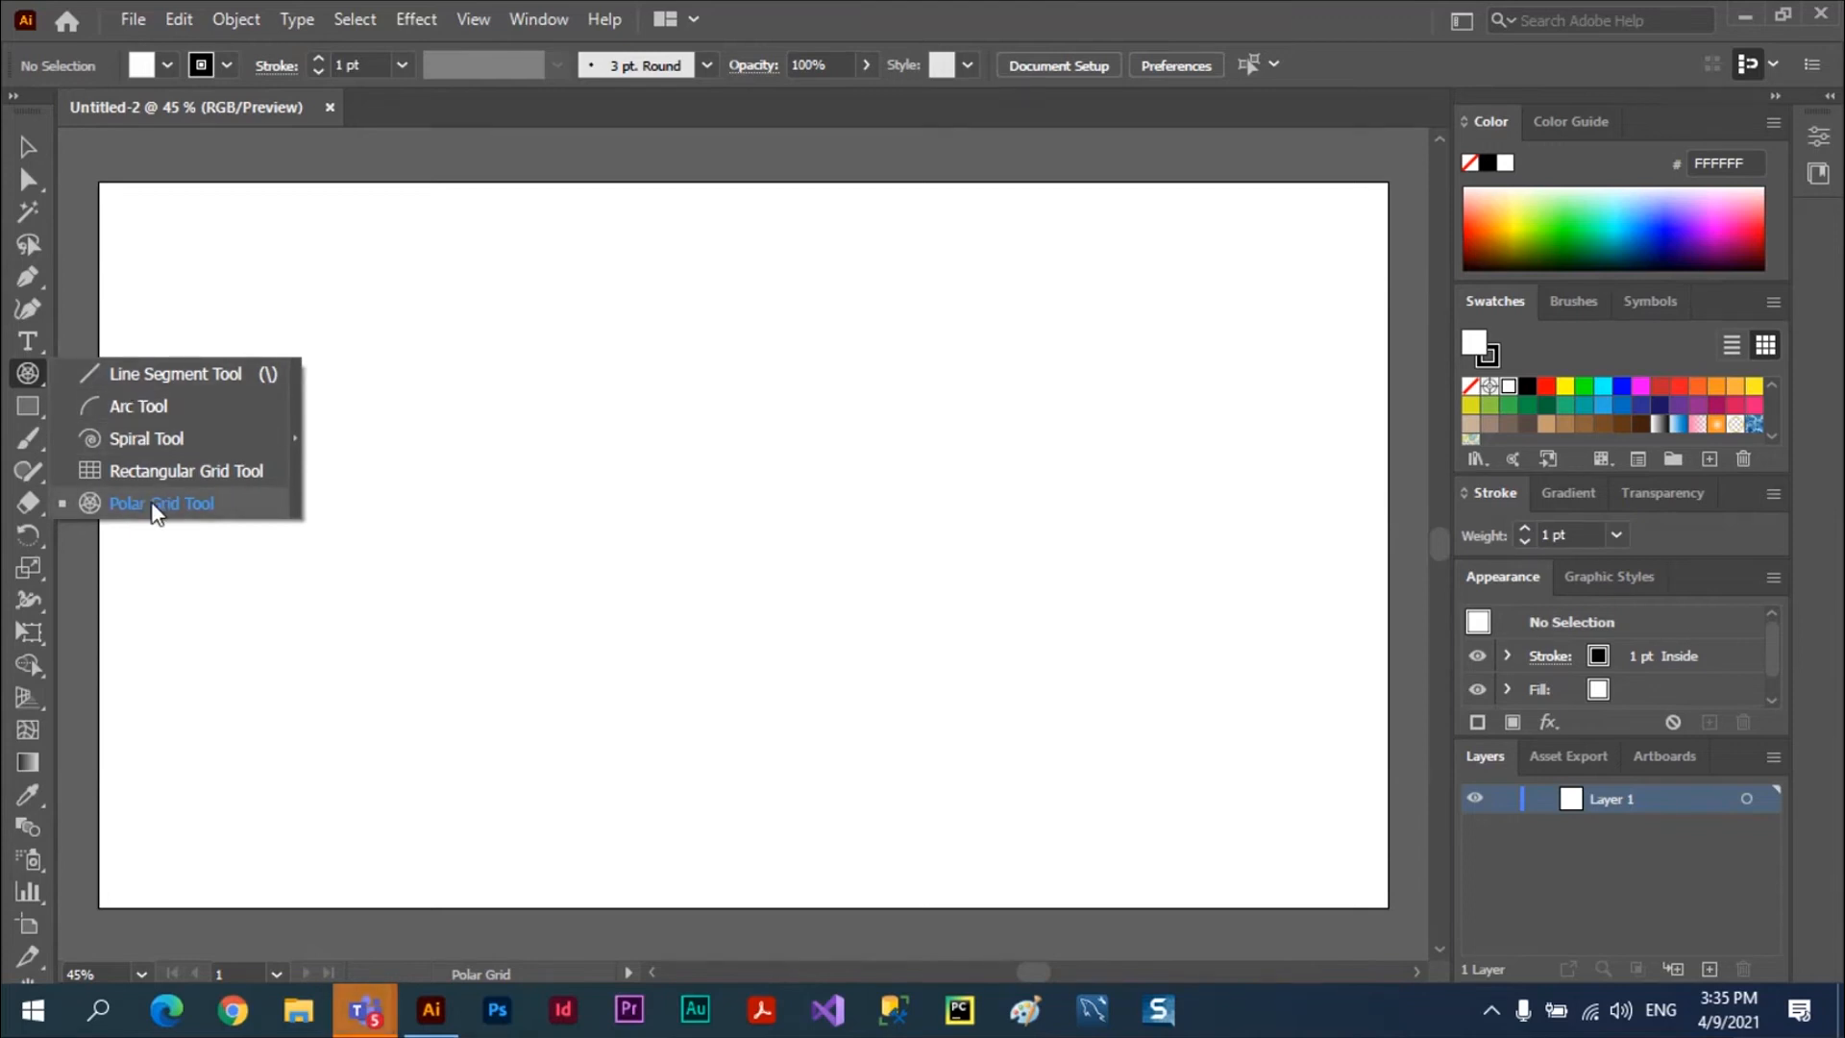
click(152, 373)
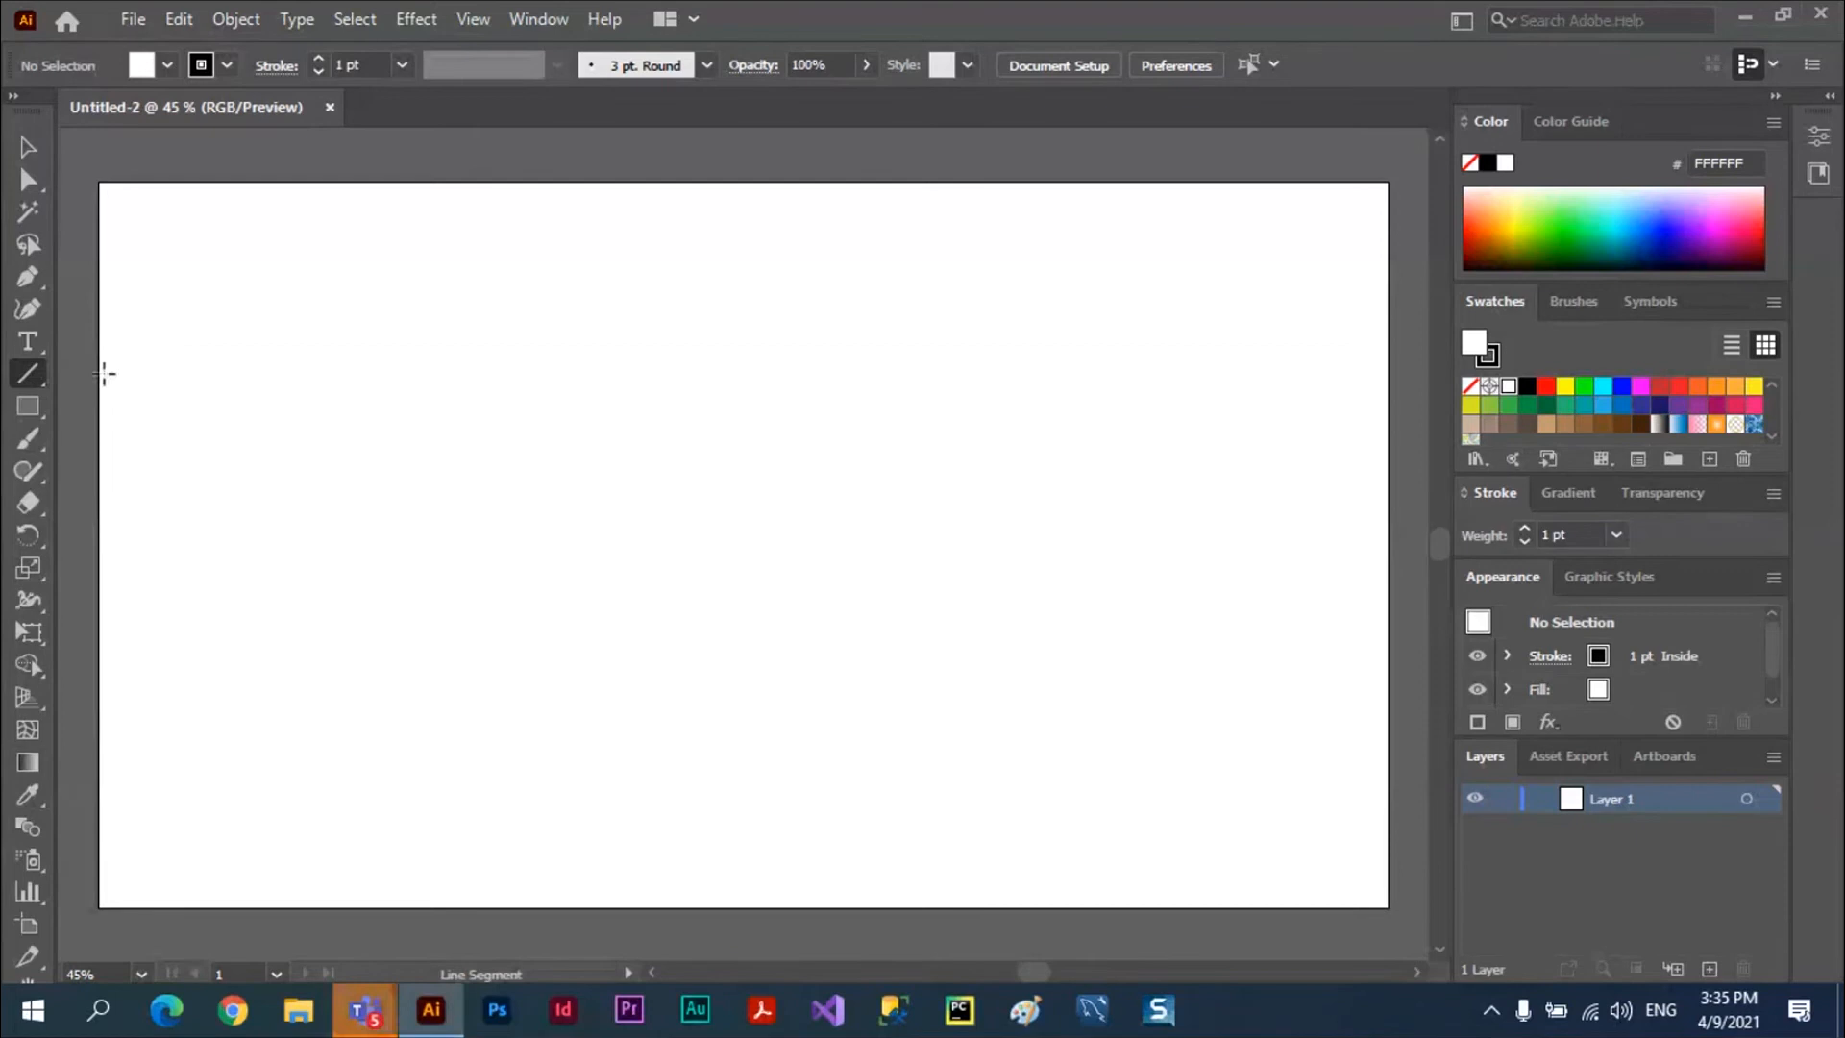
click(27, 406)
click(25, 408)
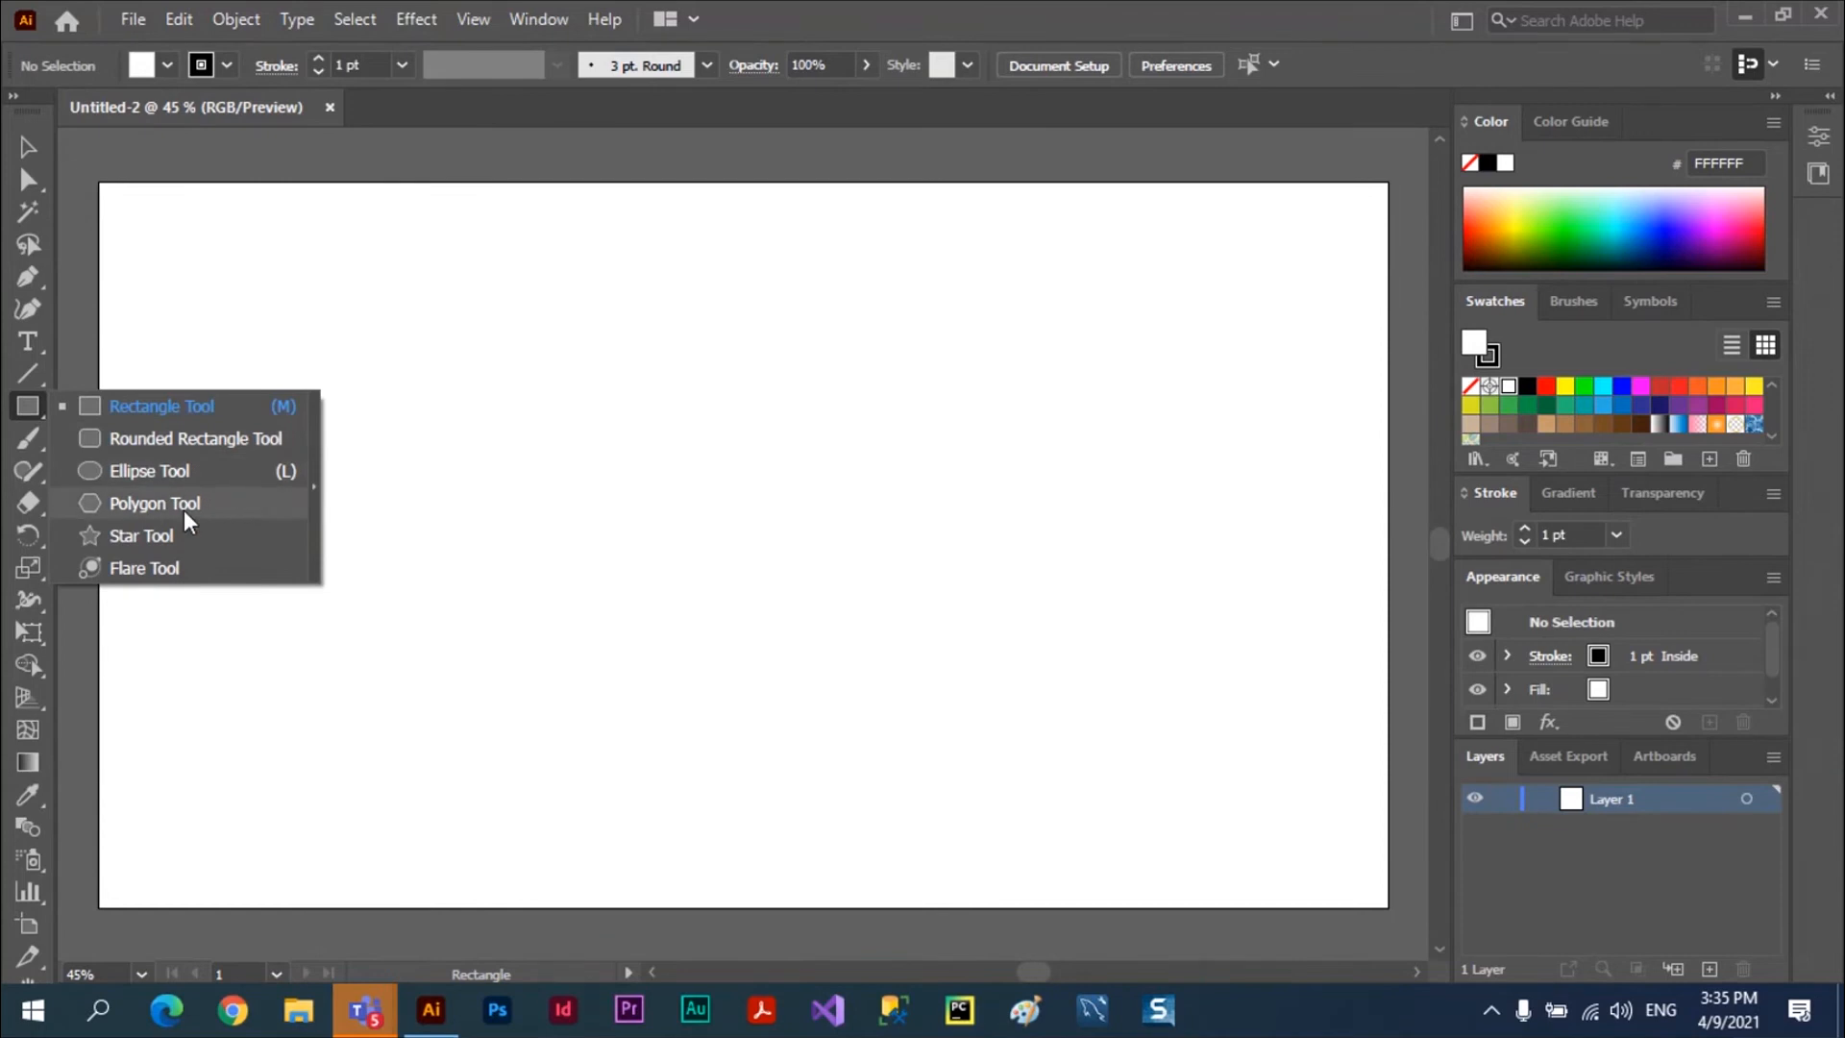
click(165, 569)
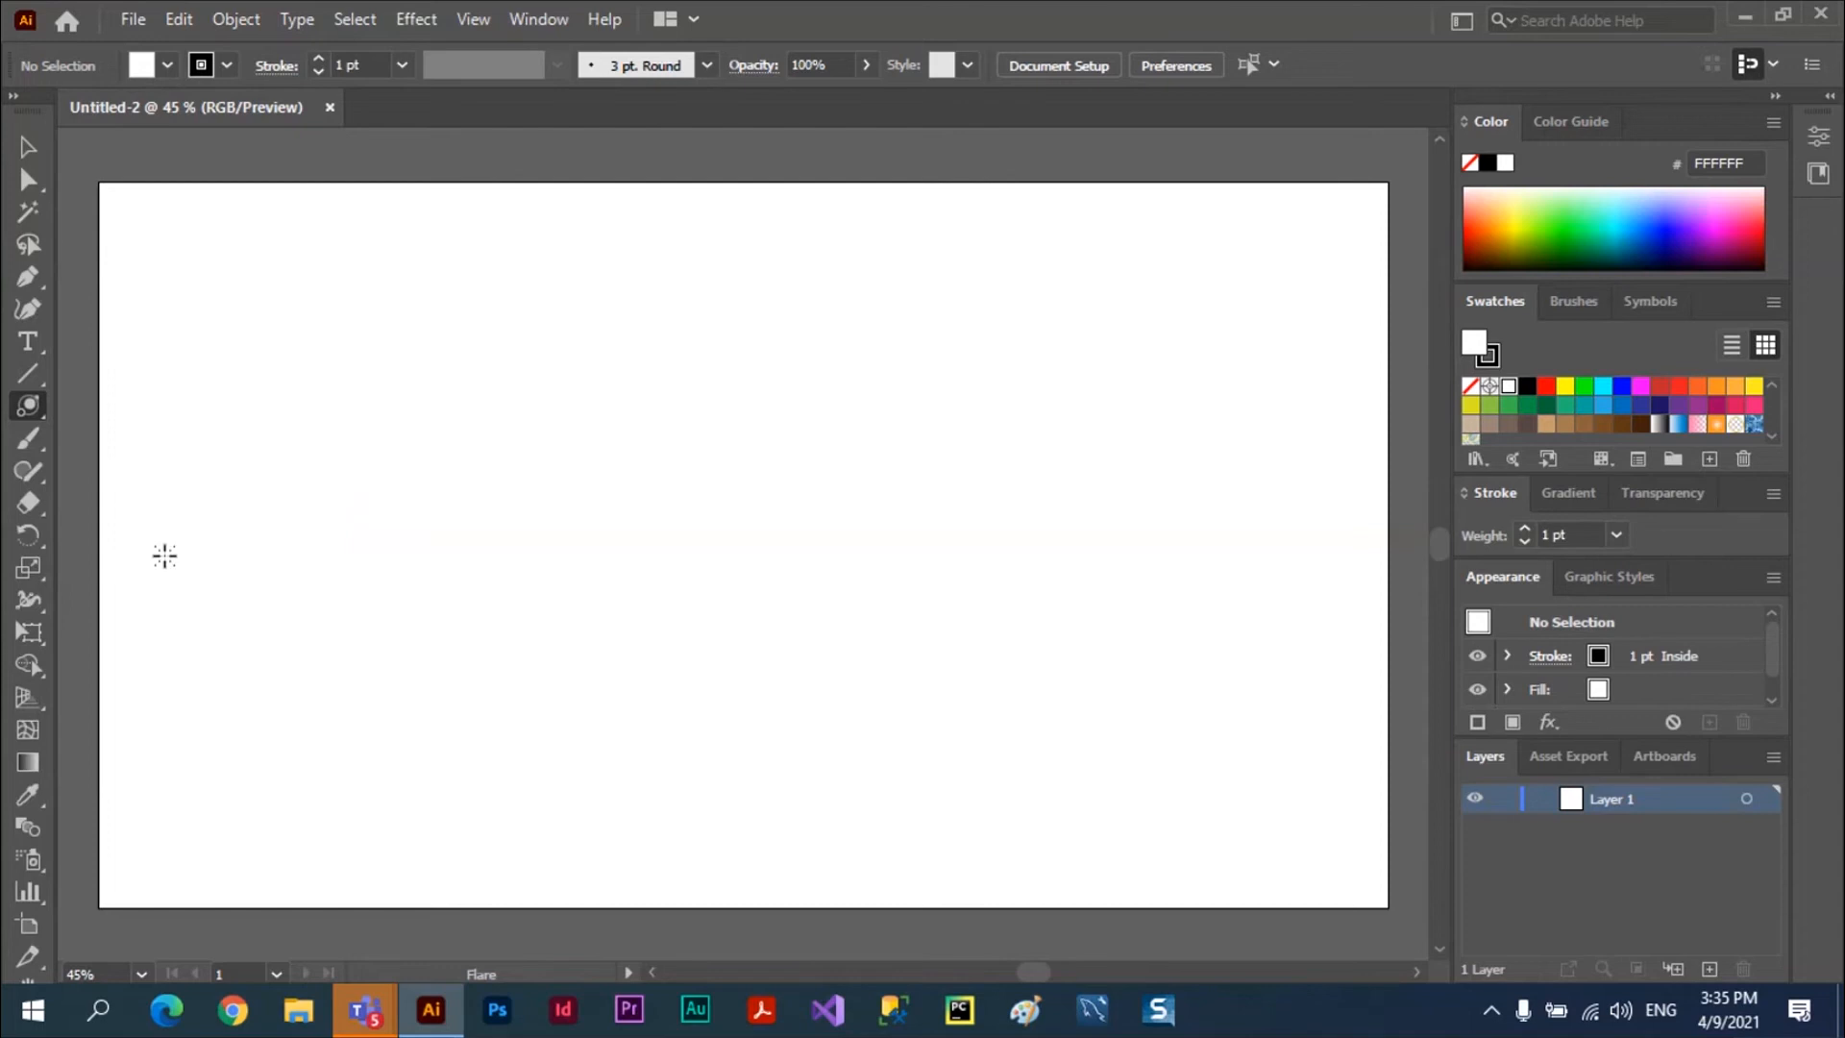
click(33, 405)
click(106, 405)
click(30, 378)
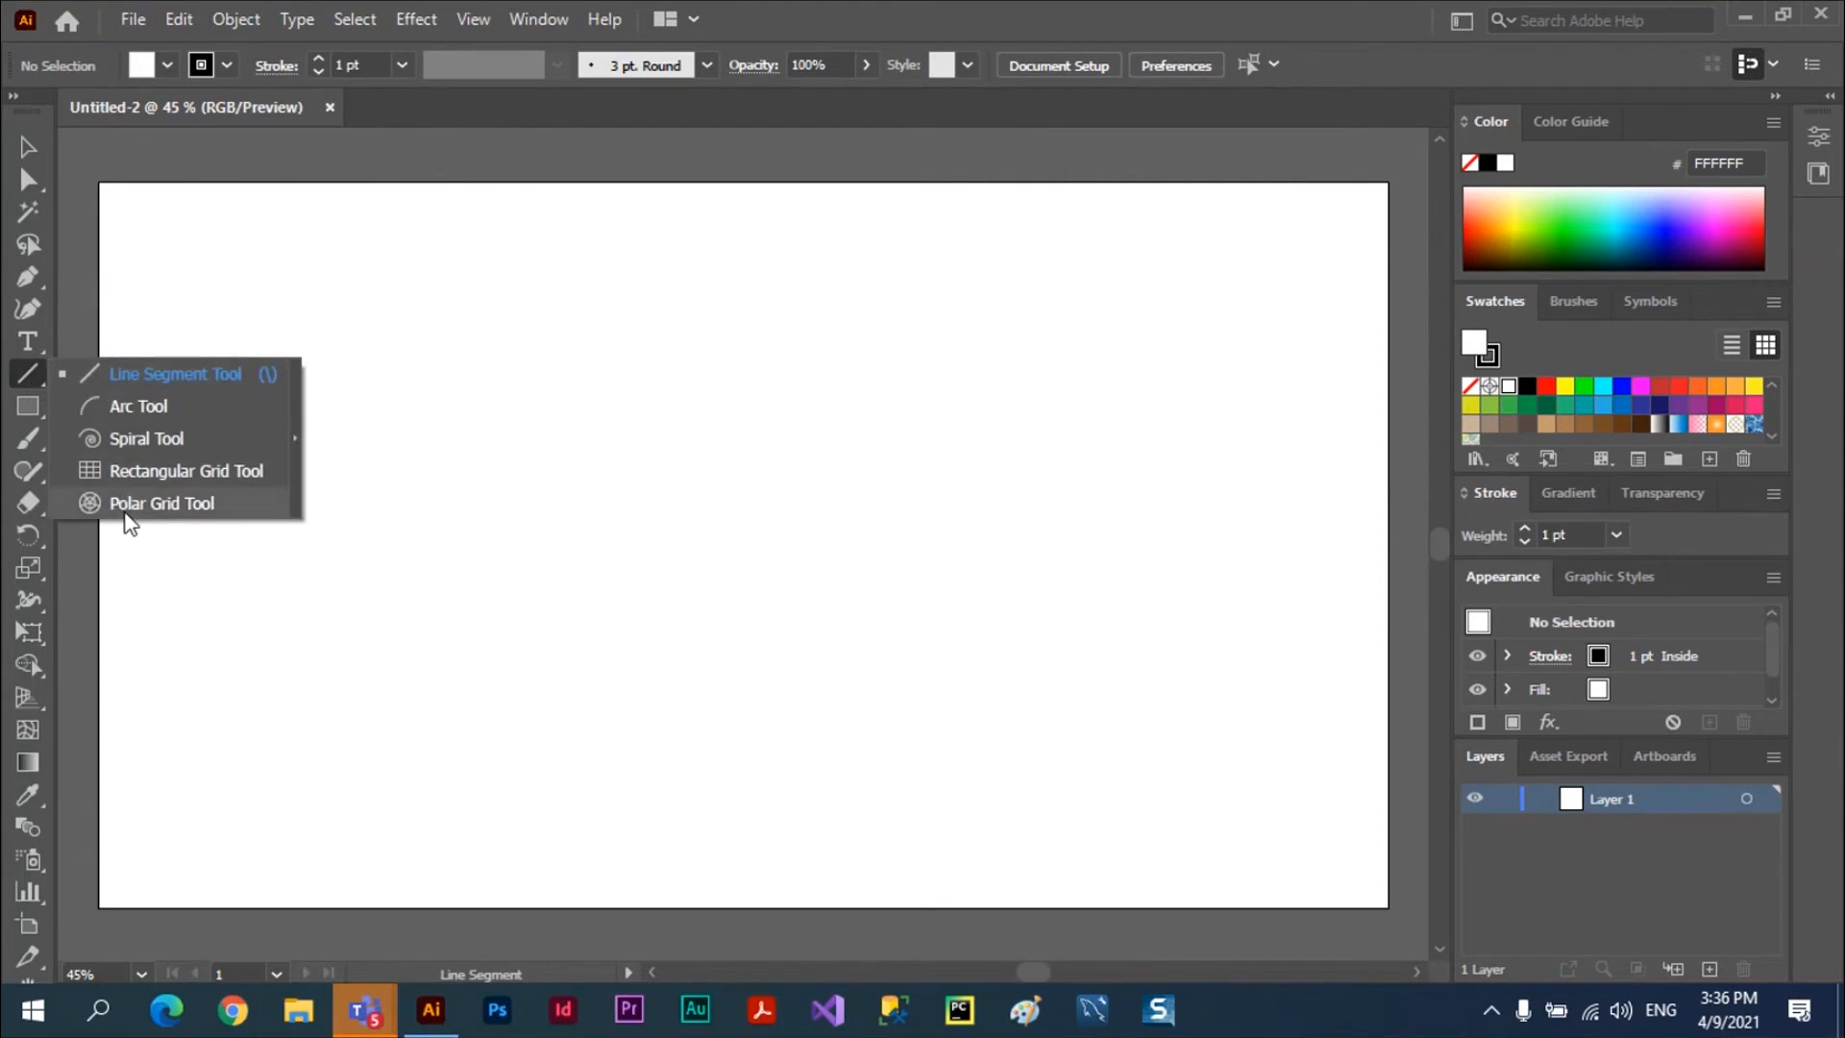
Draw a wide rectangle in the artboard's upper half and a three-sided polygon pointing right at its centre
click(25, 403)
drag(465, 341, 766, 485)
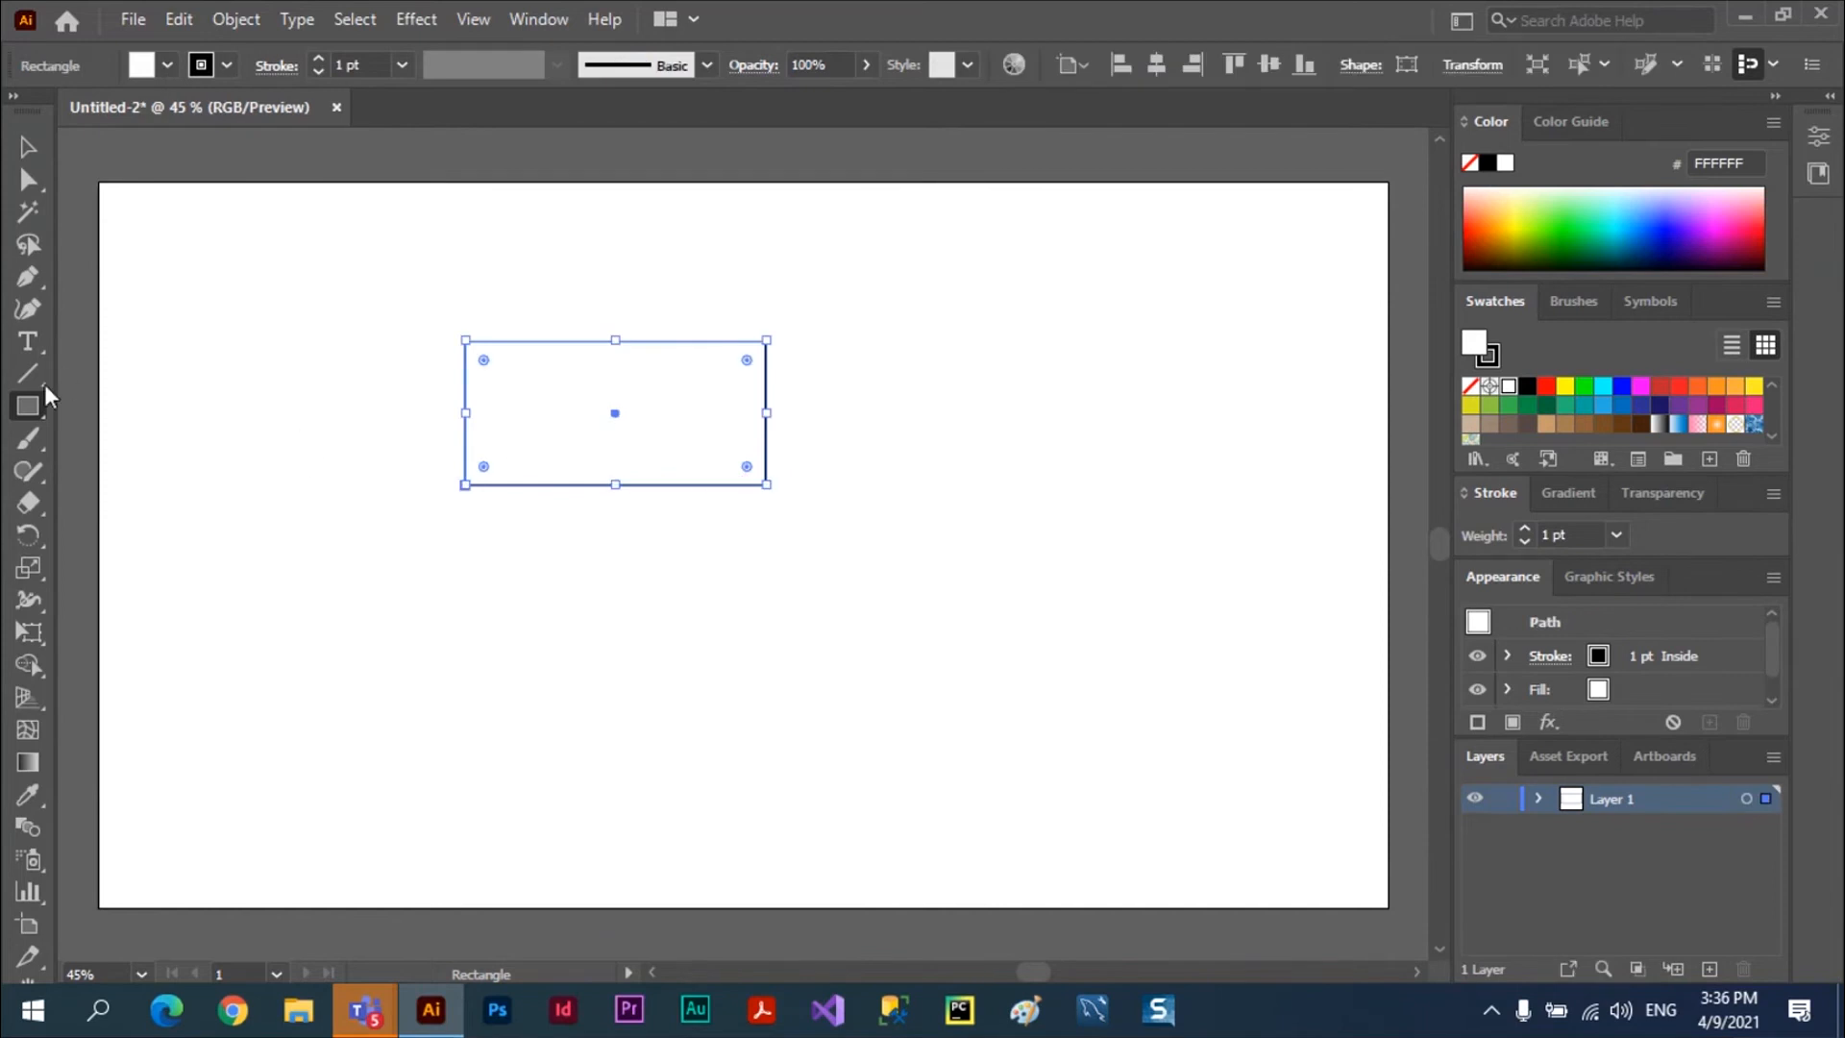
click(27, 420)
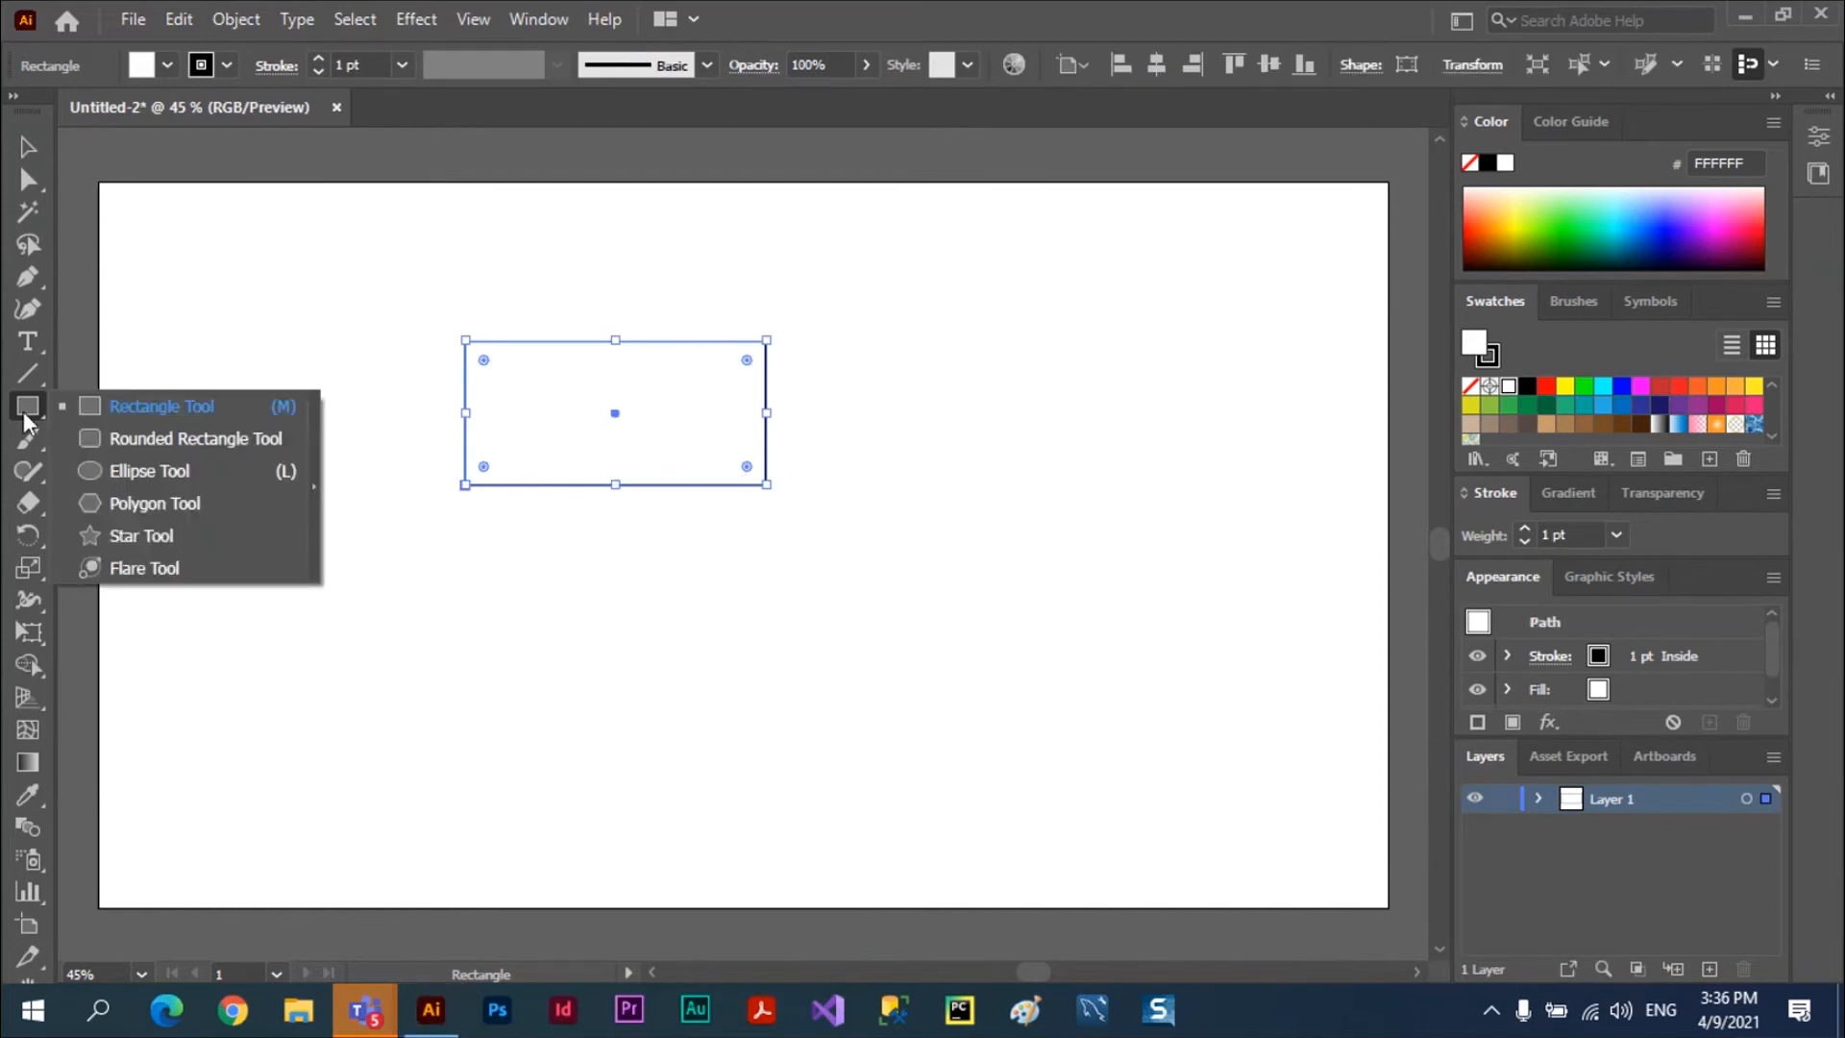
click(121, 506)
drag(848, 403, 608, 408)
key(Down)
key(Down)
key(Down)
click(740, 399)
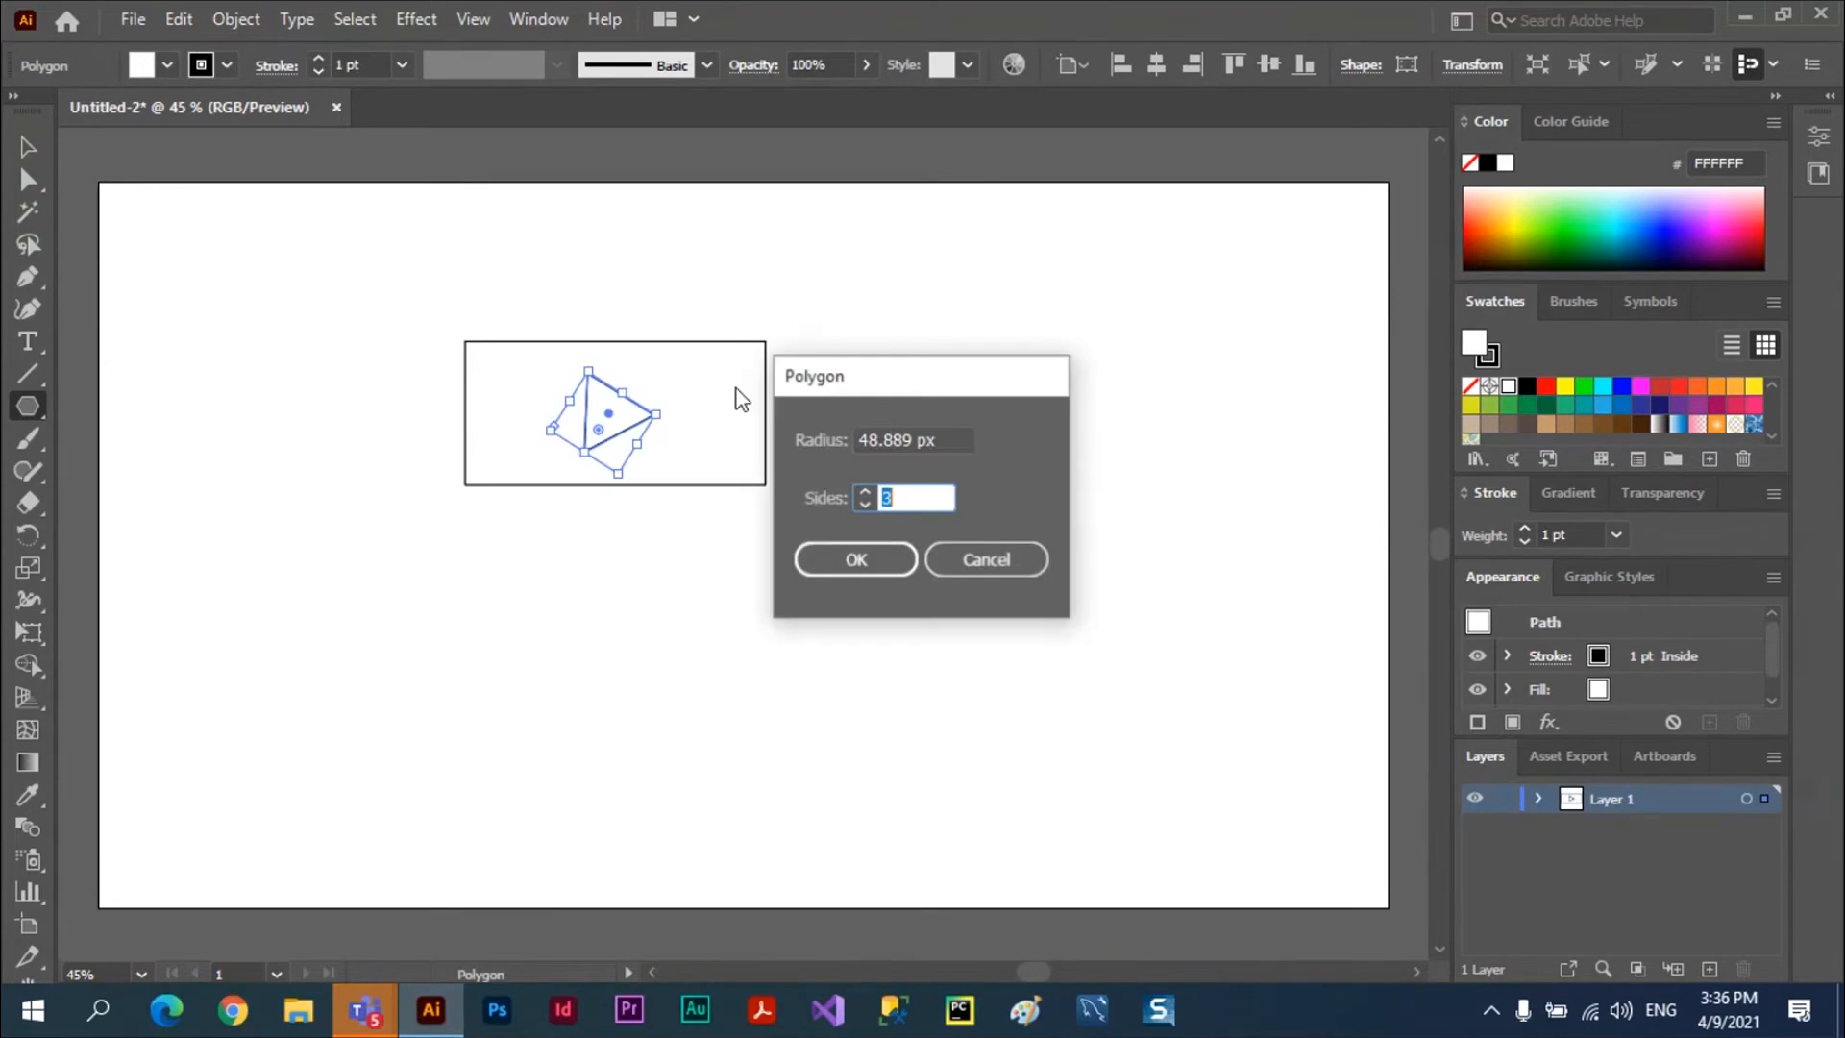
click(980, 559)
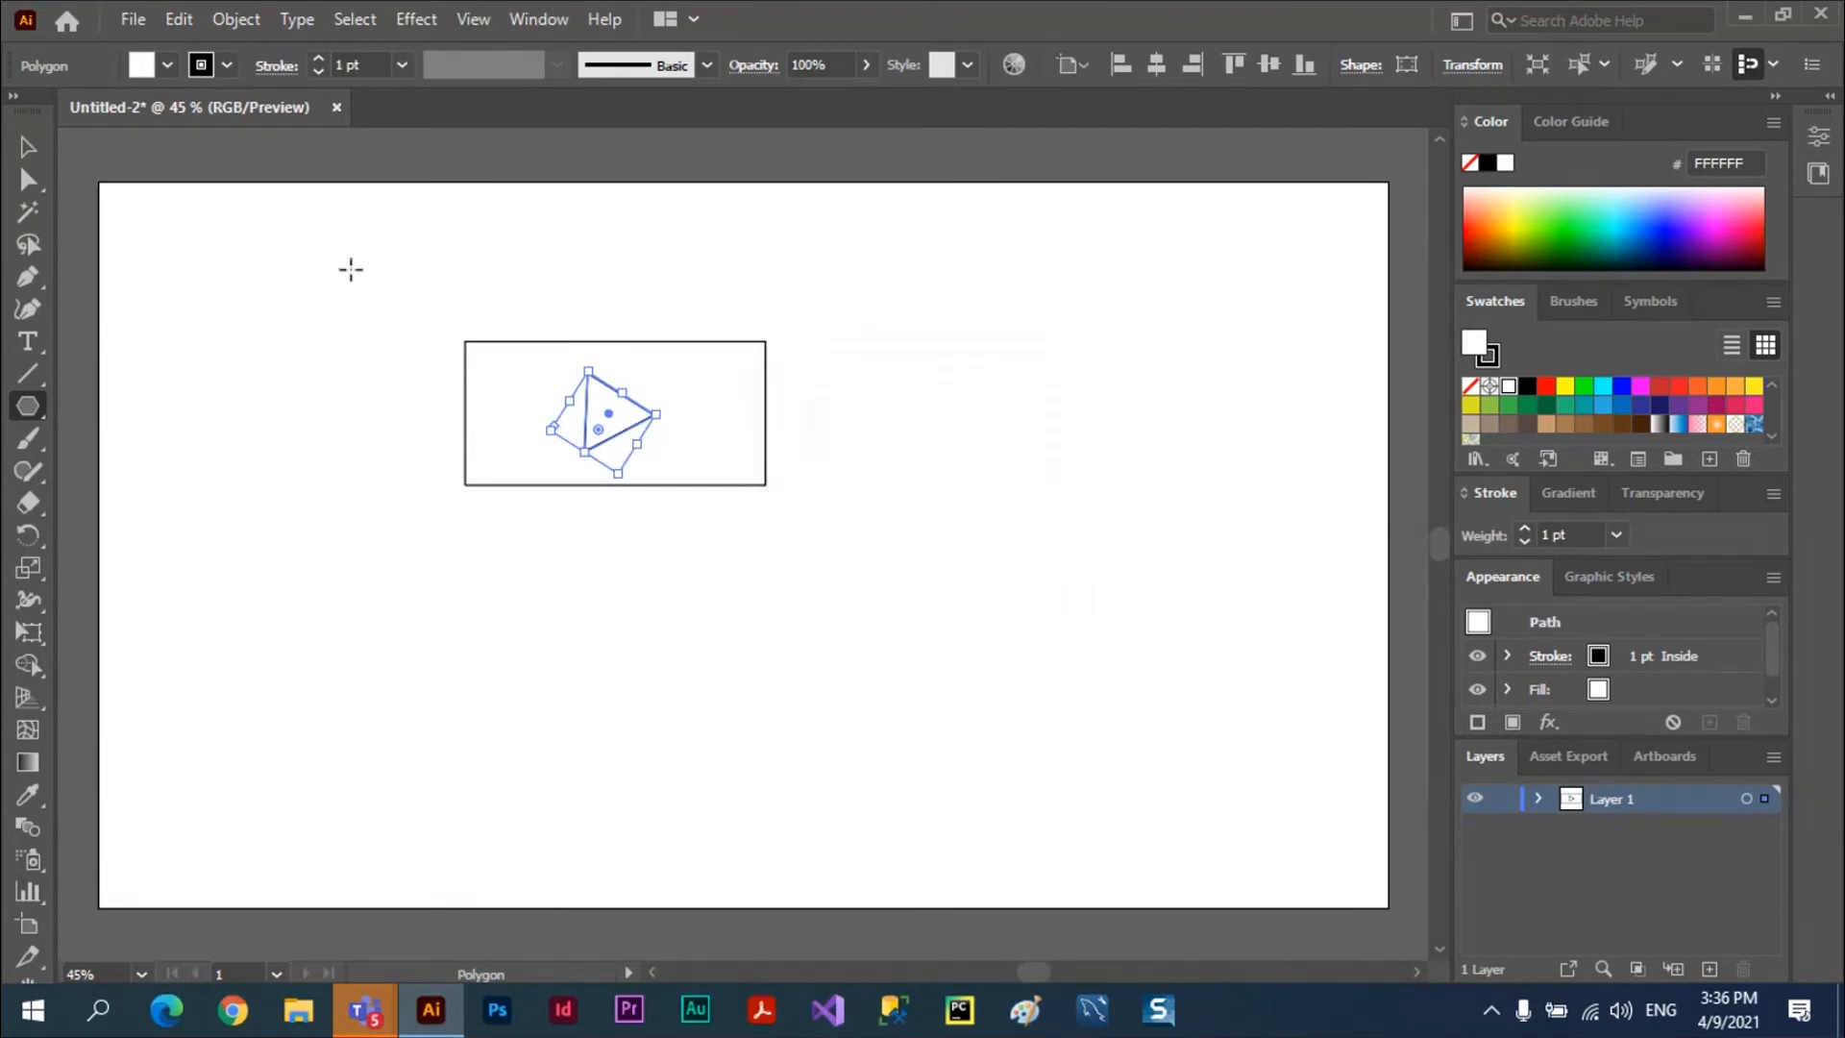
Fill the rectangle behind the triangle with red (ED1C24)
click(26, 148)
click(705, 342)
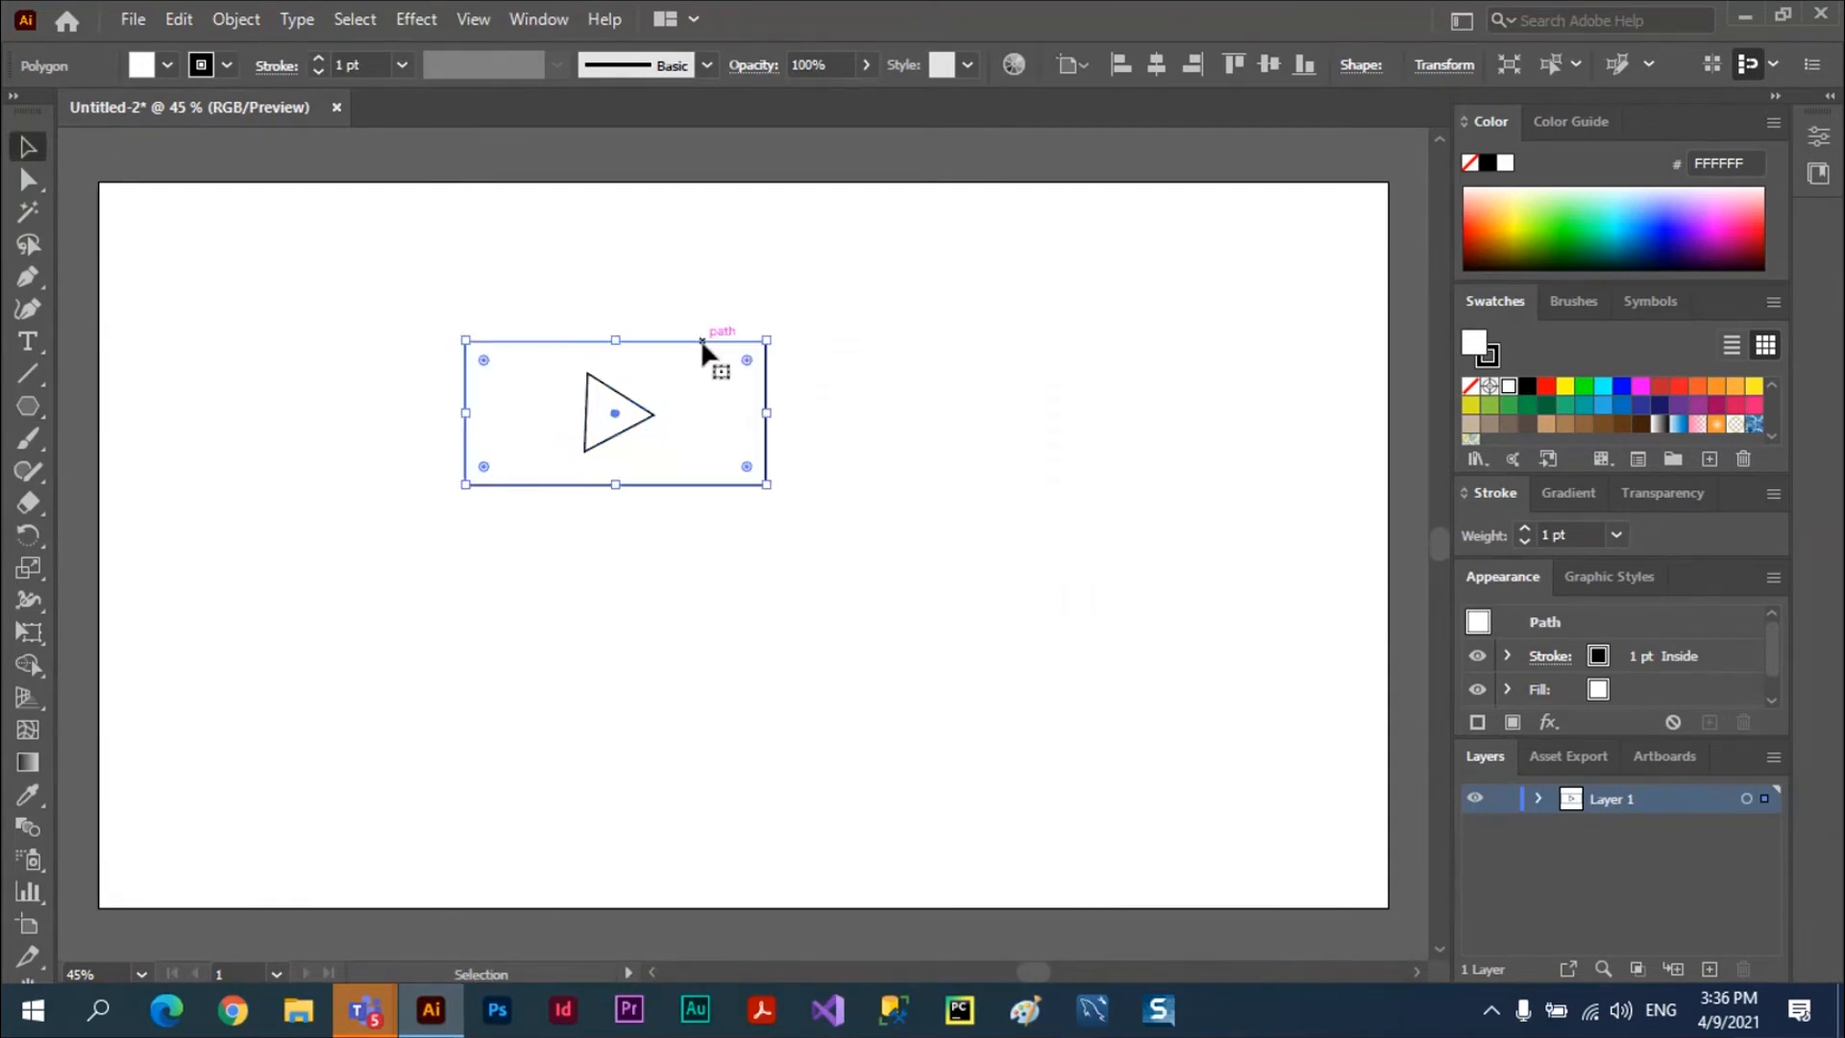
click(1679, 386)
click(852, 463)
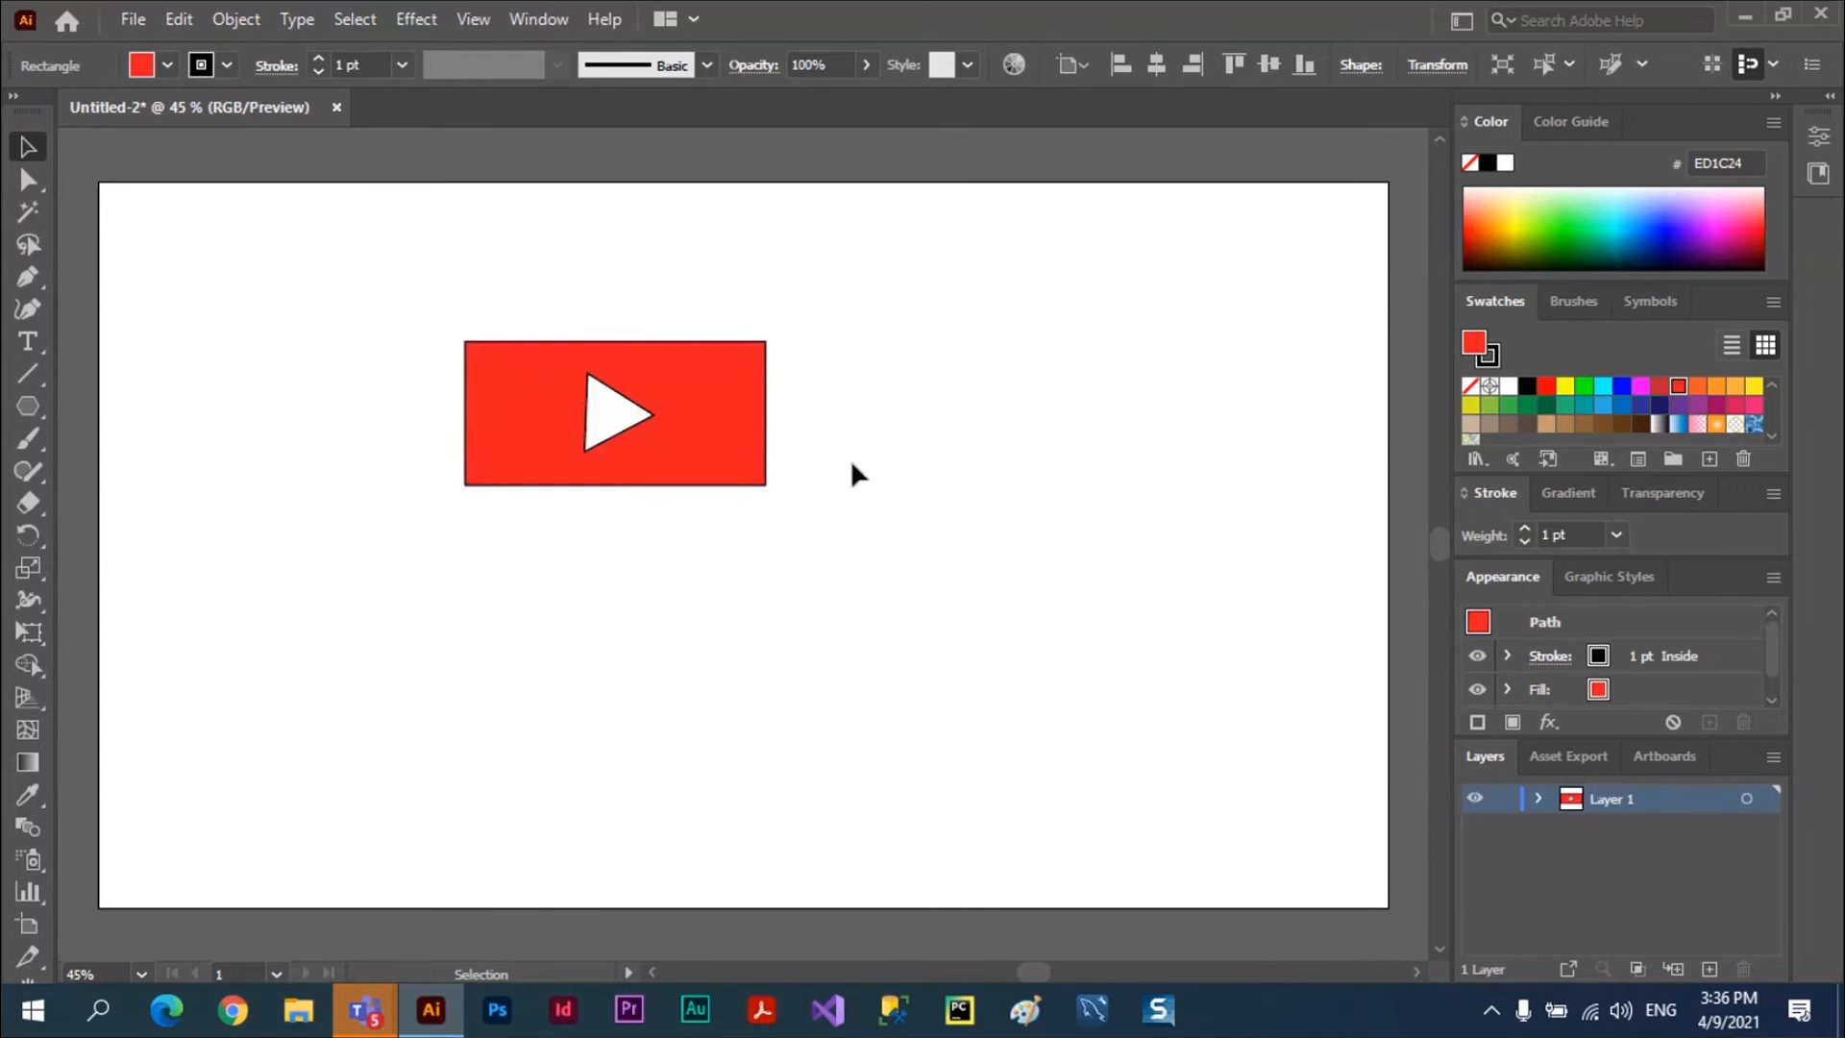
Delete the red rectangle and the triangle together
drag(369, 327, 886, 557)
key(Delete)
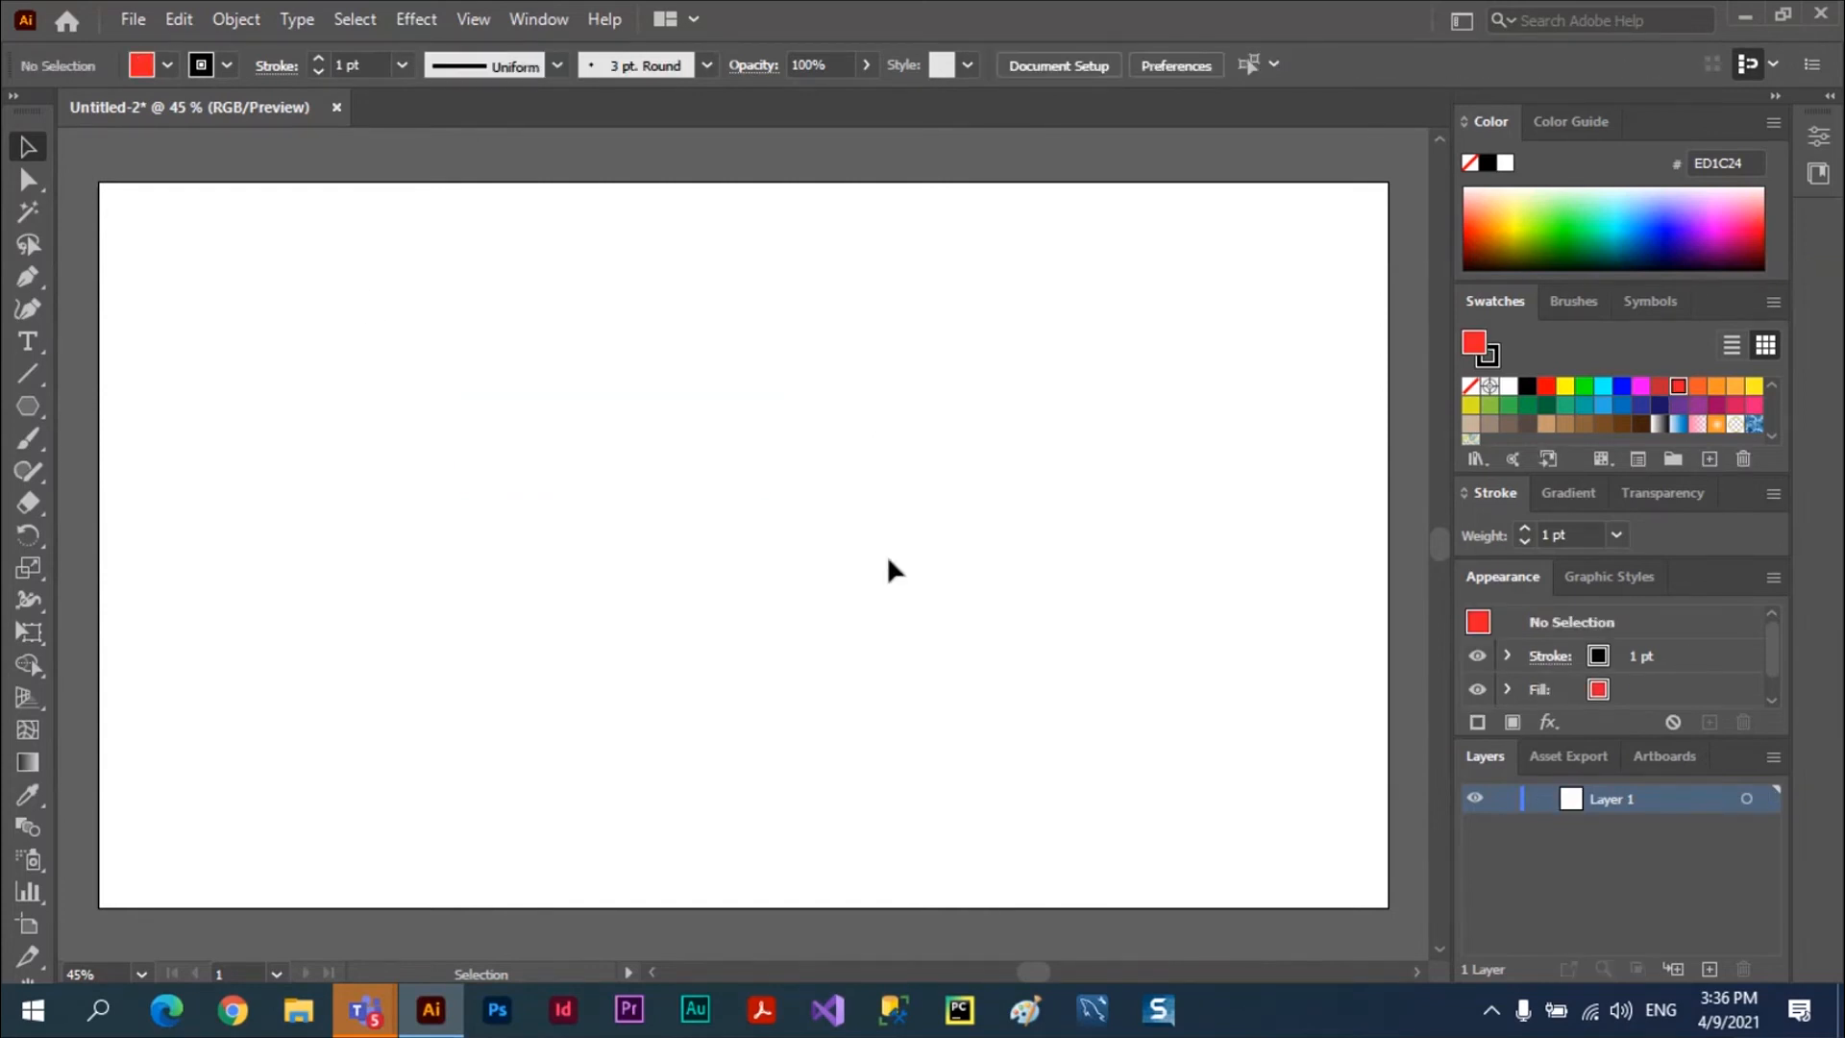
Activate the Arc tool from the line tools group
click(21, 376)
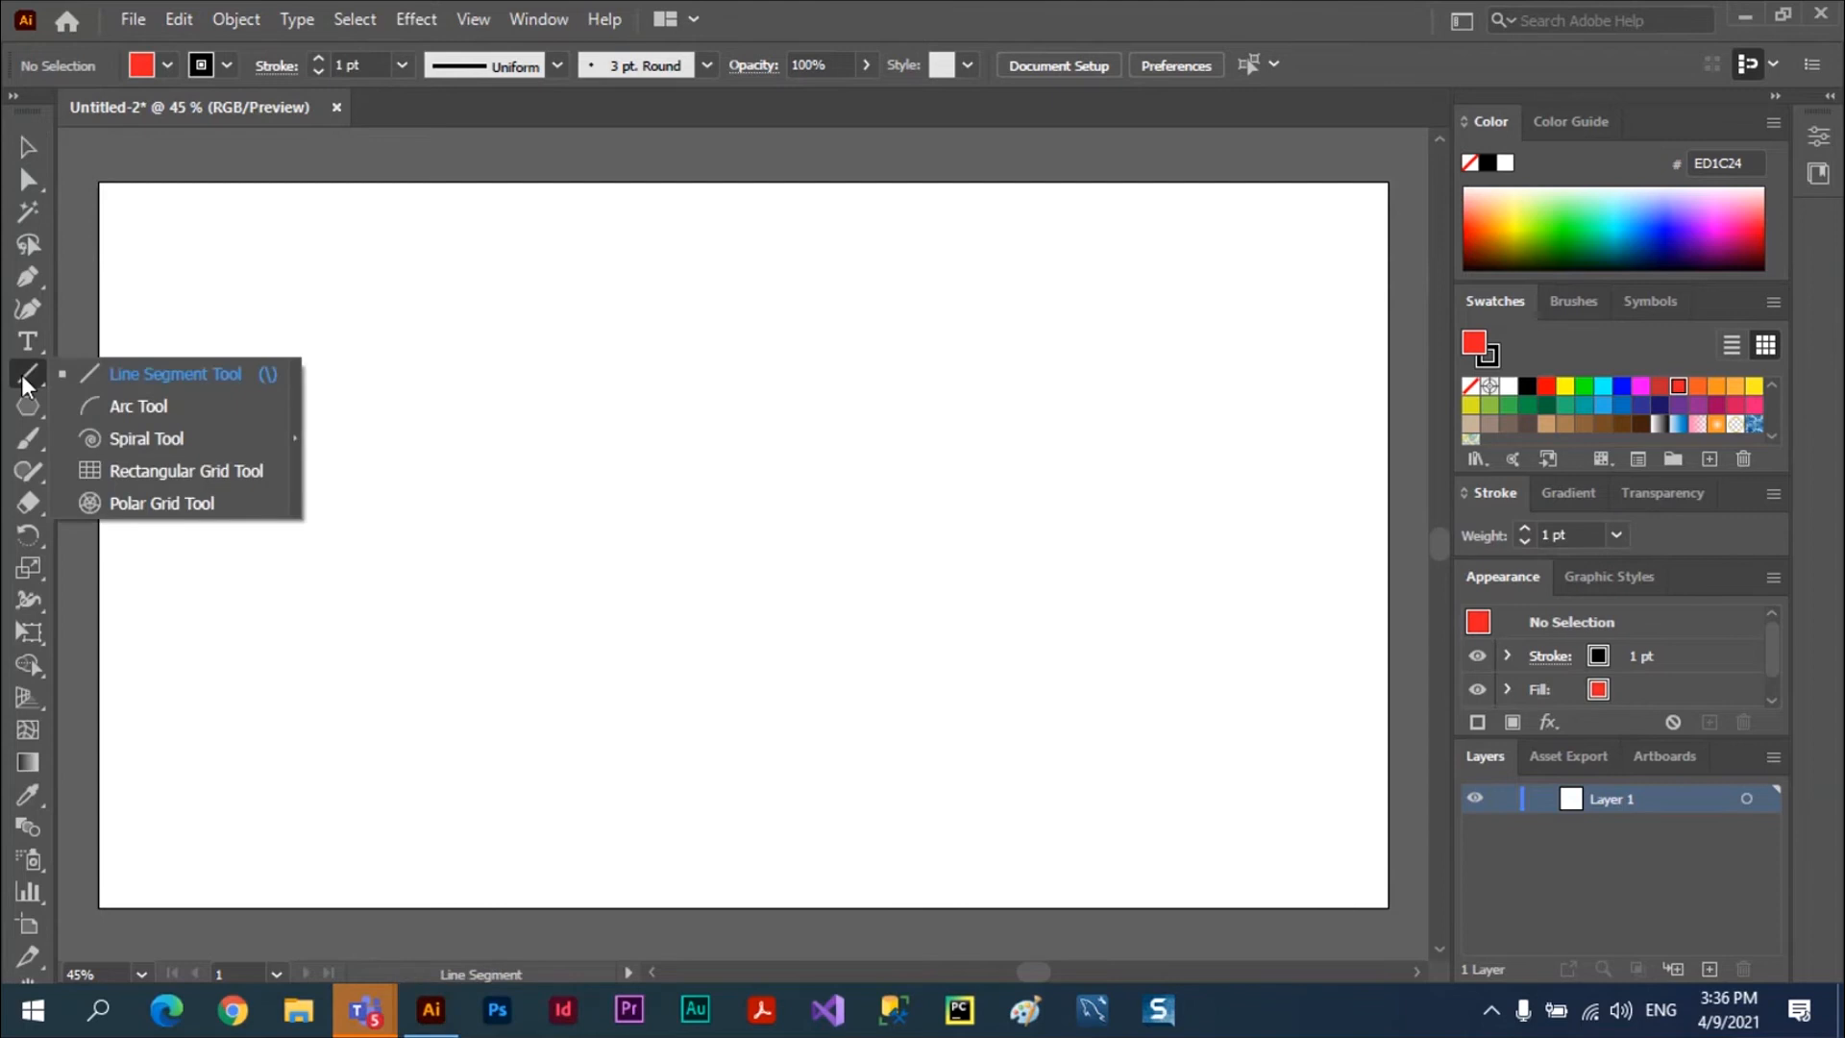
click(134, 407)
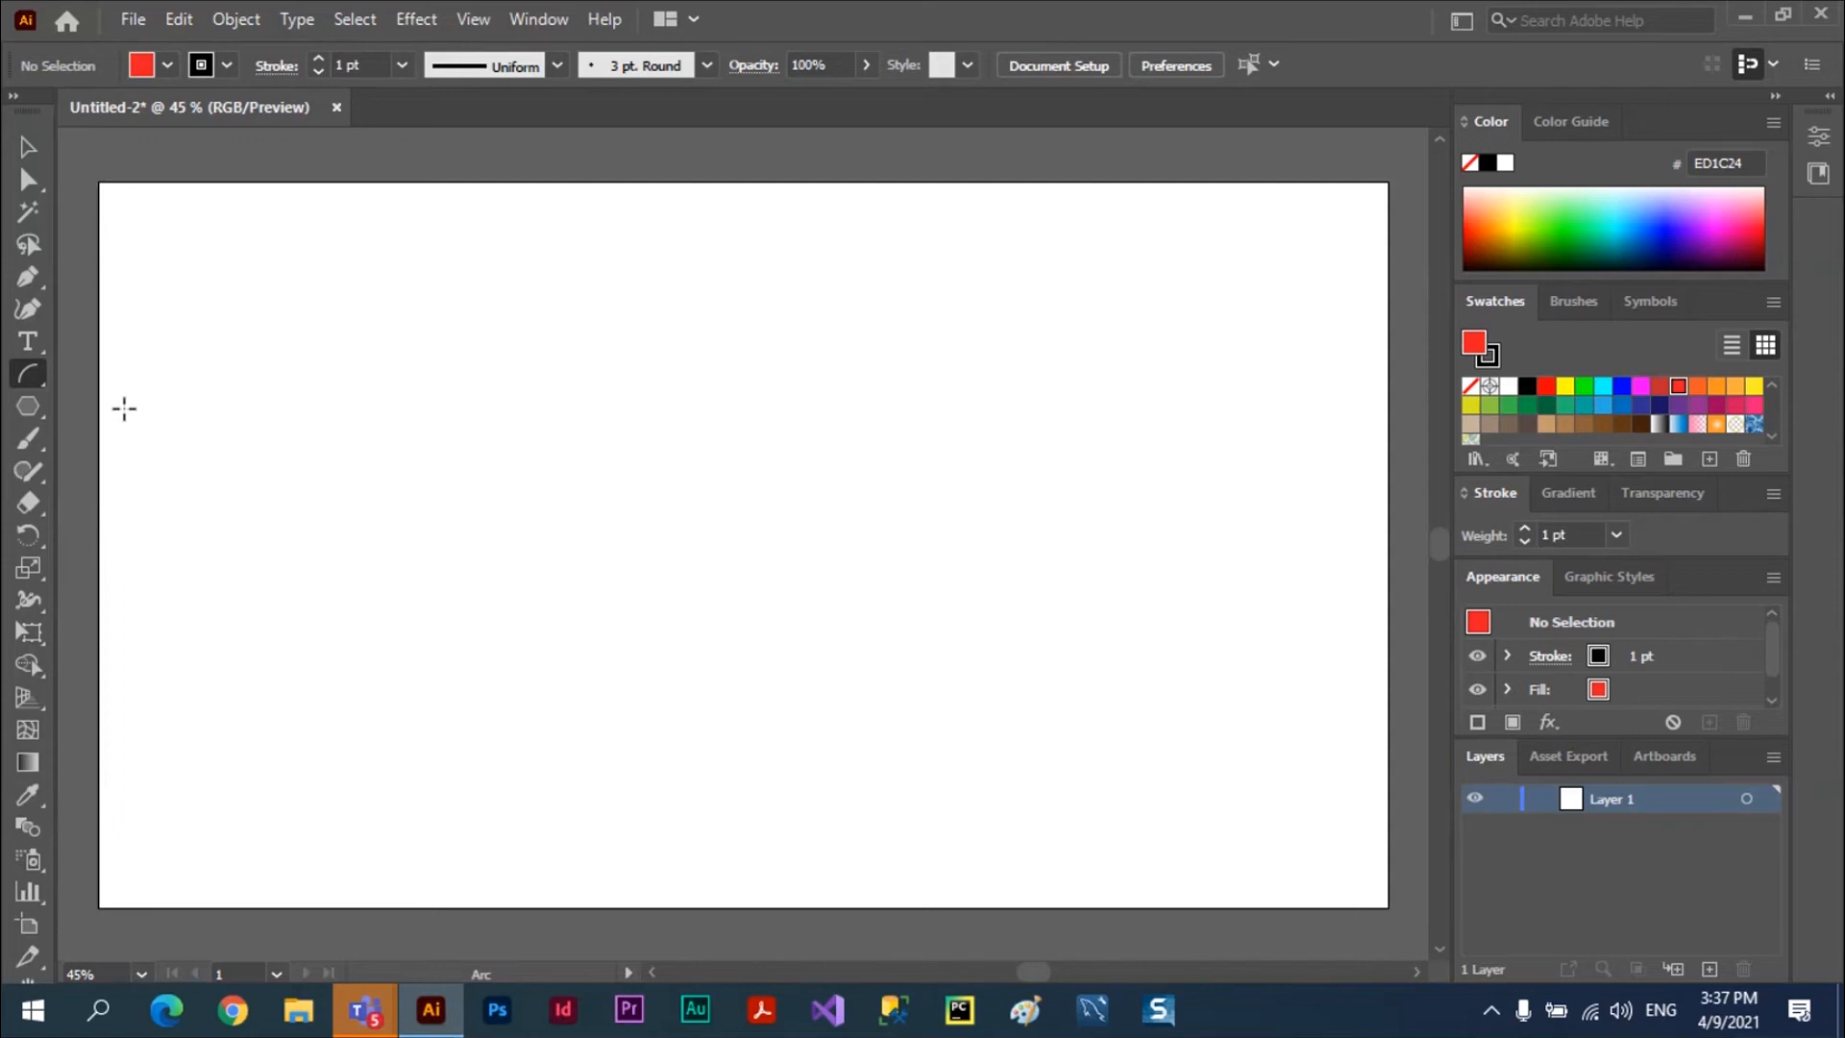
Tear off the line tools group as a floating palette and place it over the artboard's upper-right edge
click(25, 377)
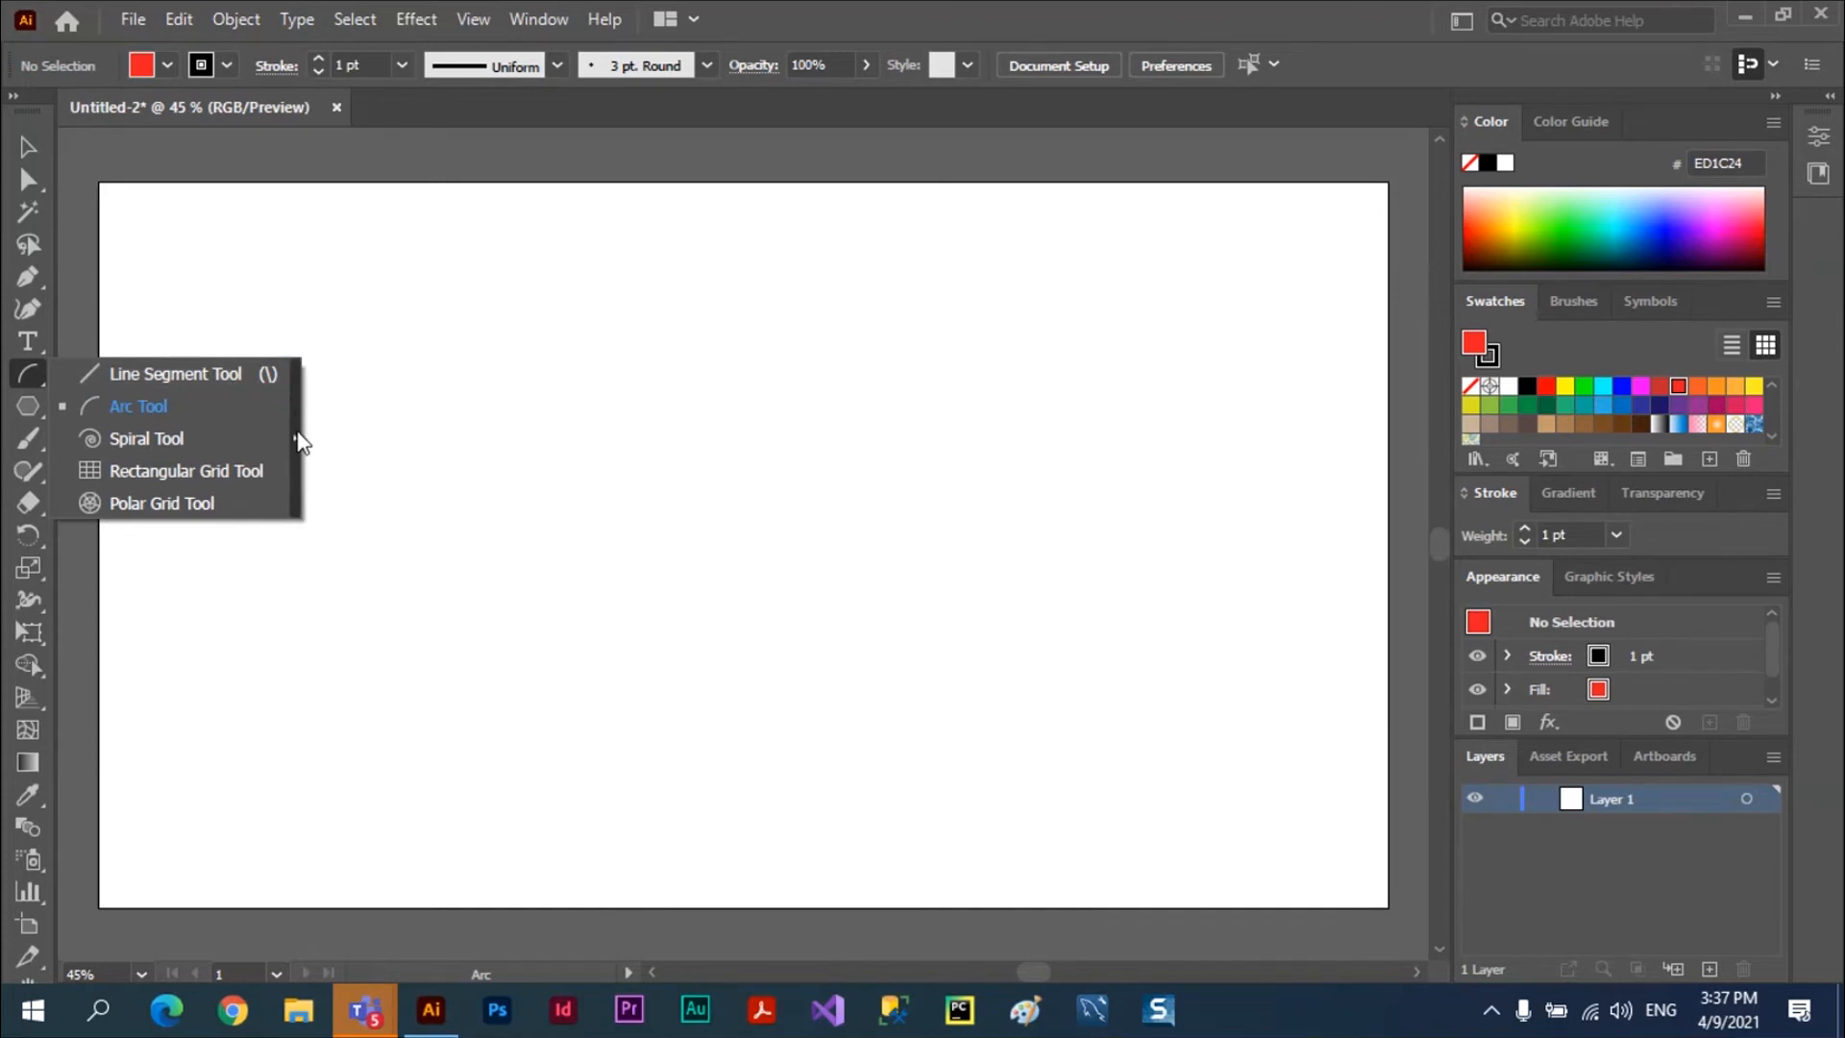
click(298, 450)
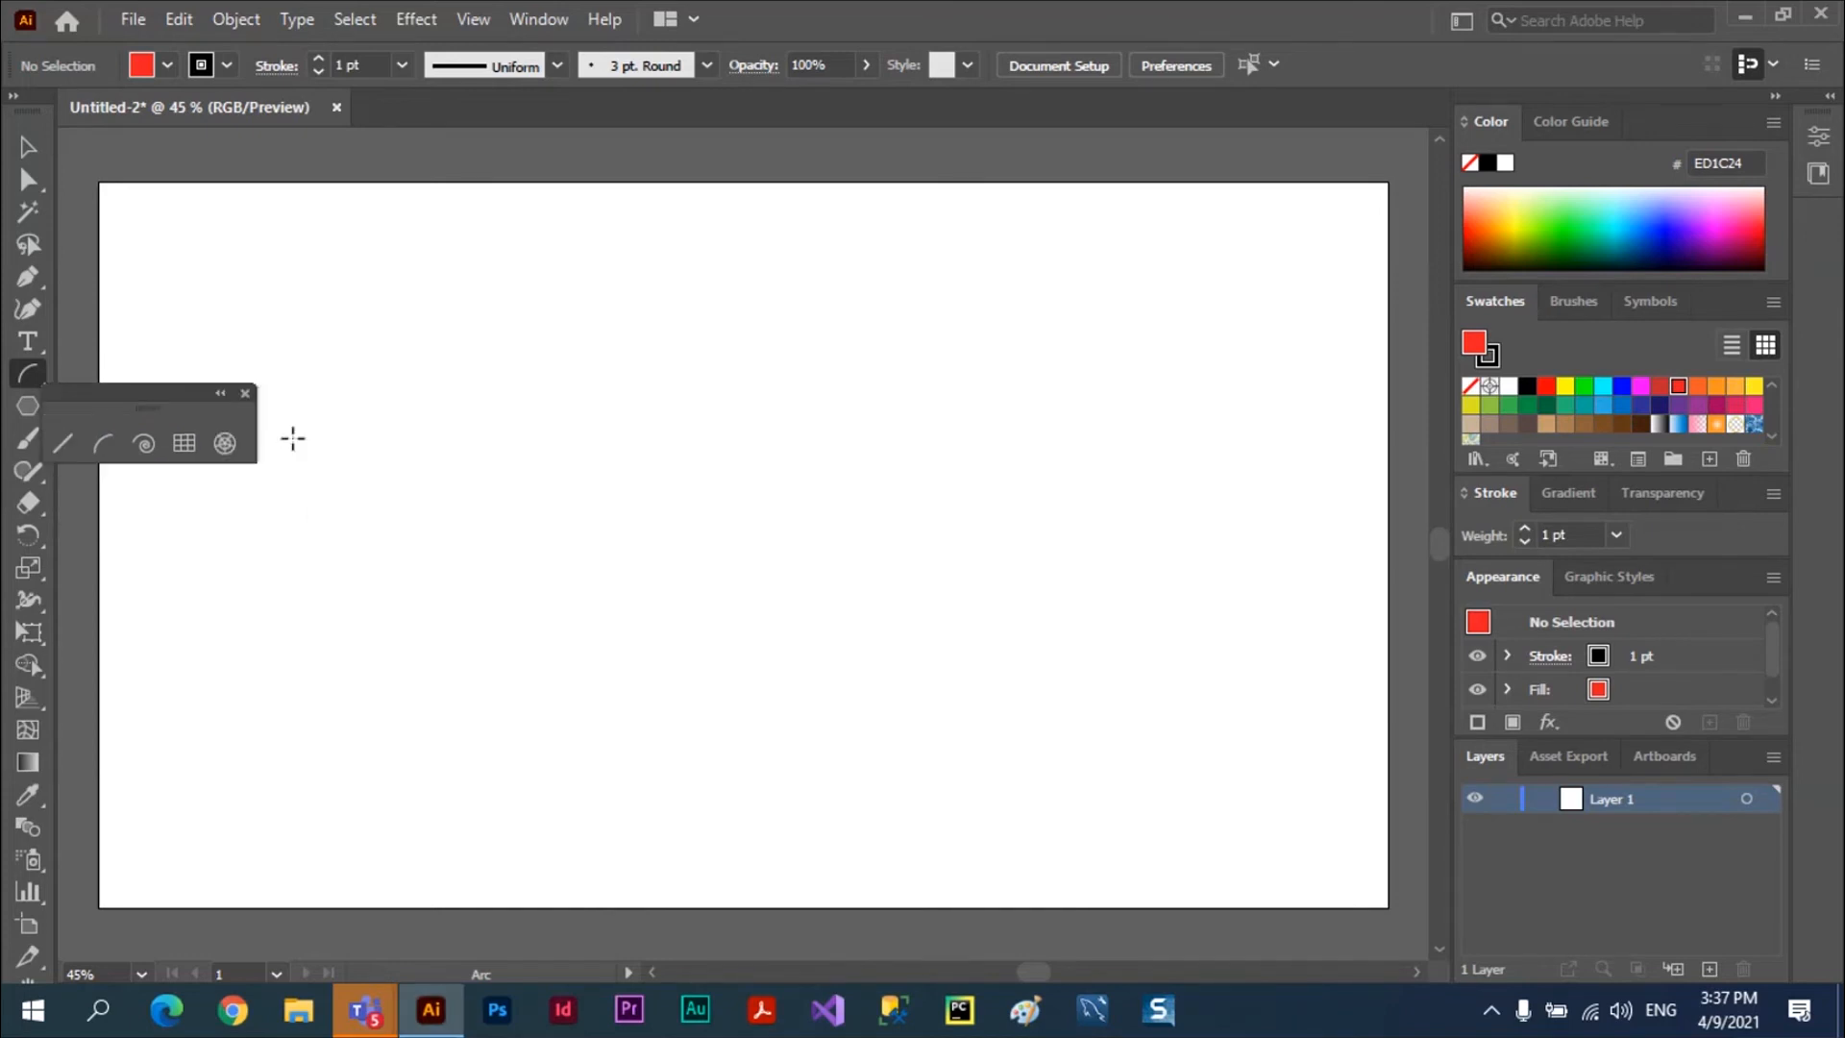
drag(149, 398, 1210, 162)
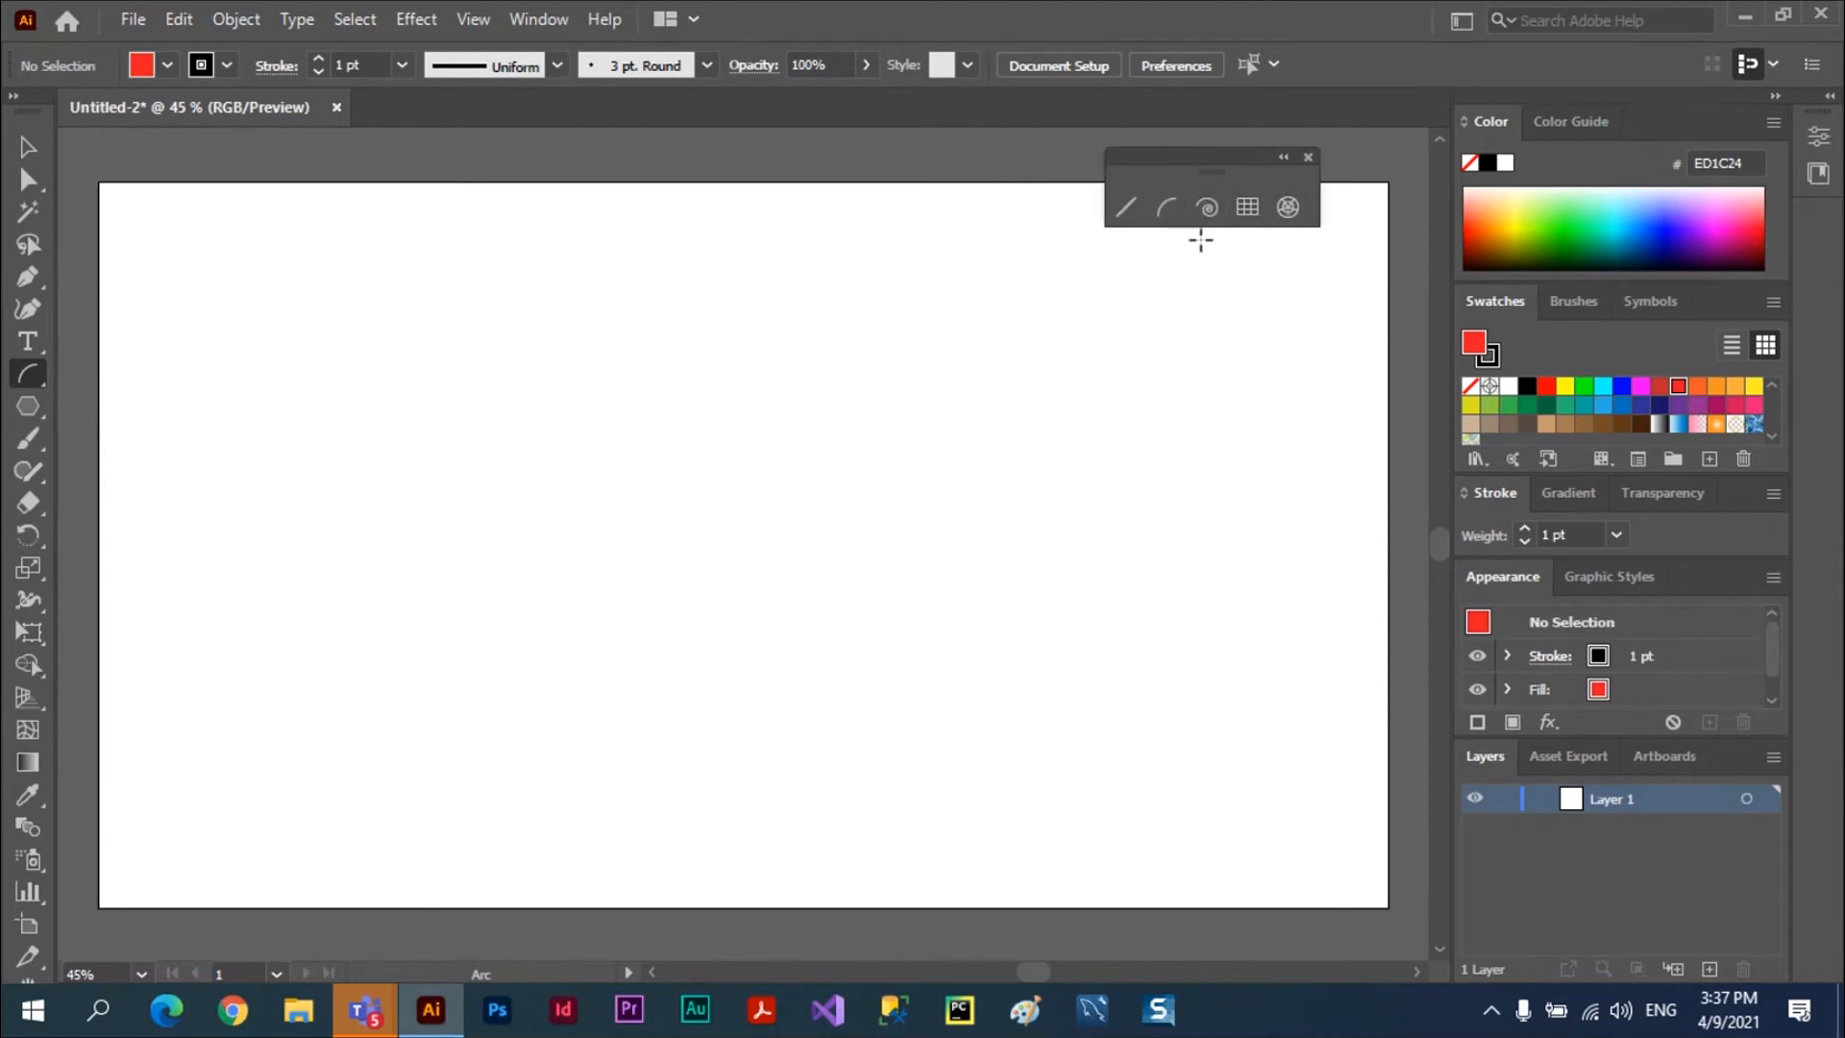
Switch the floating line tools palette to vertical and back to horizontal, and close it
click(1283, 156)
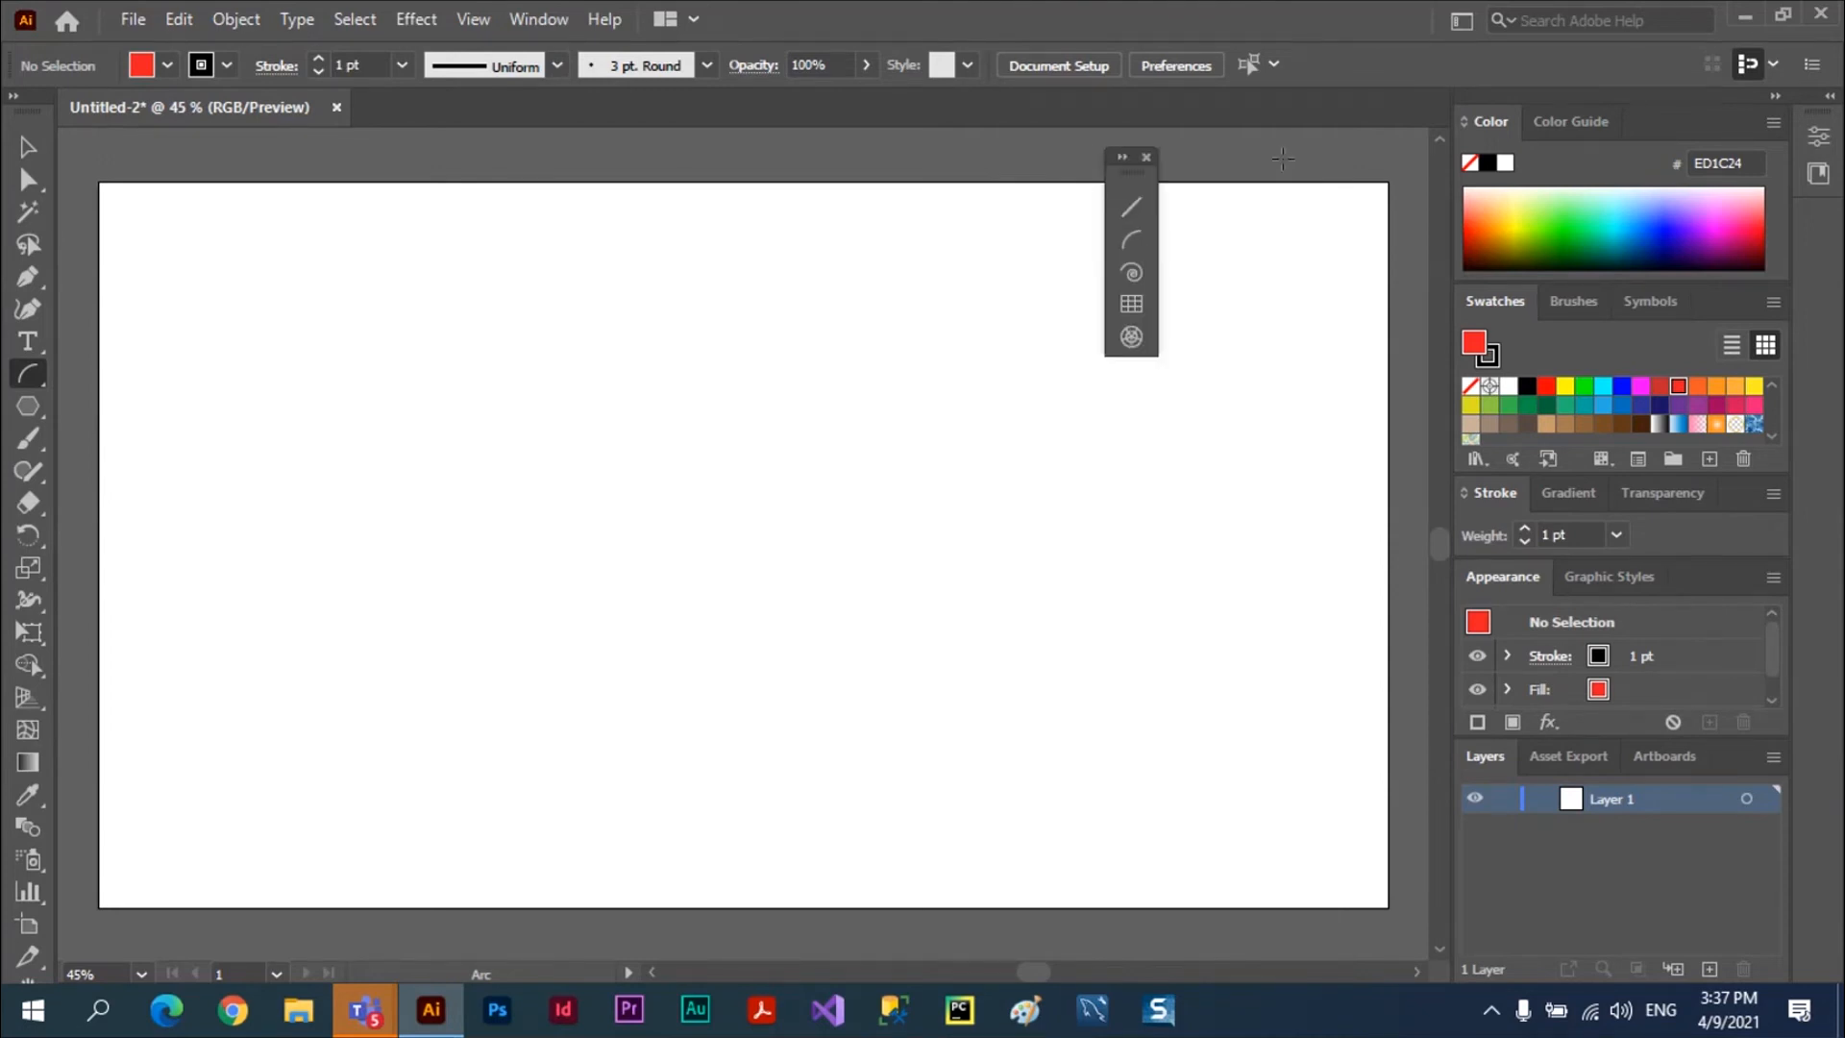
click(1123, 159)
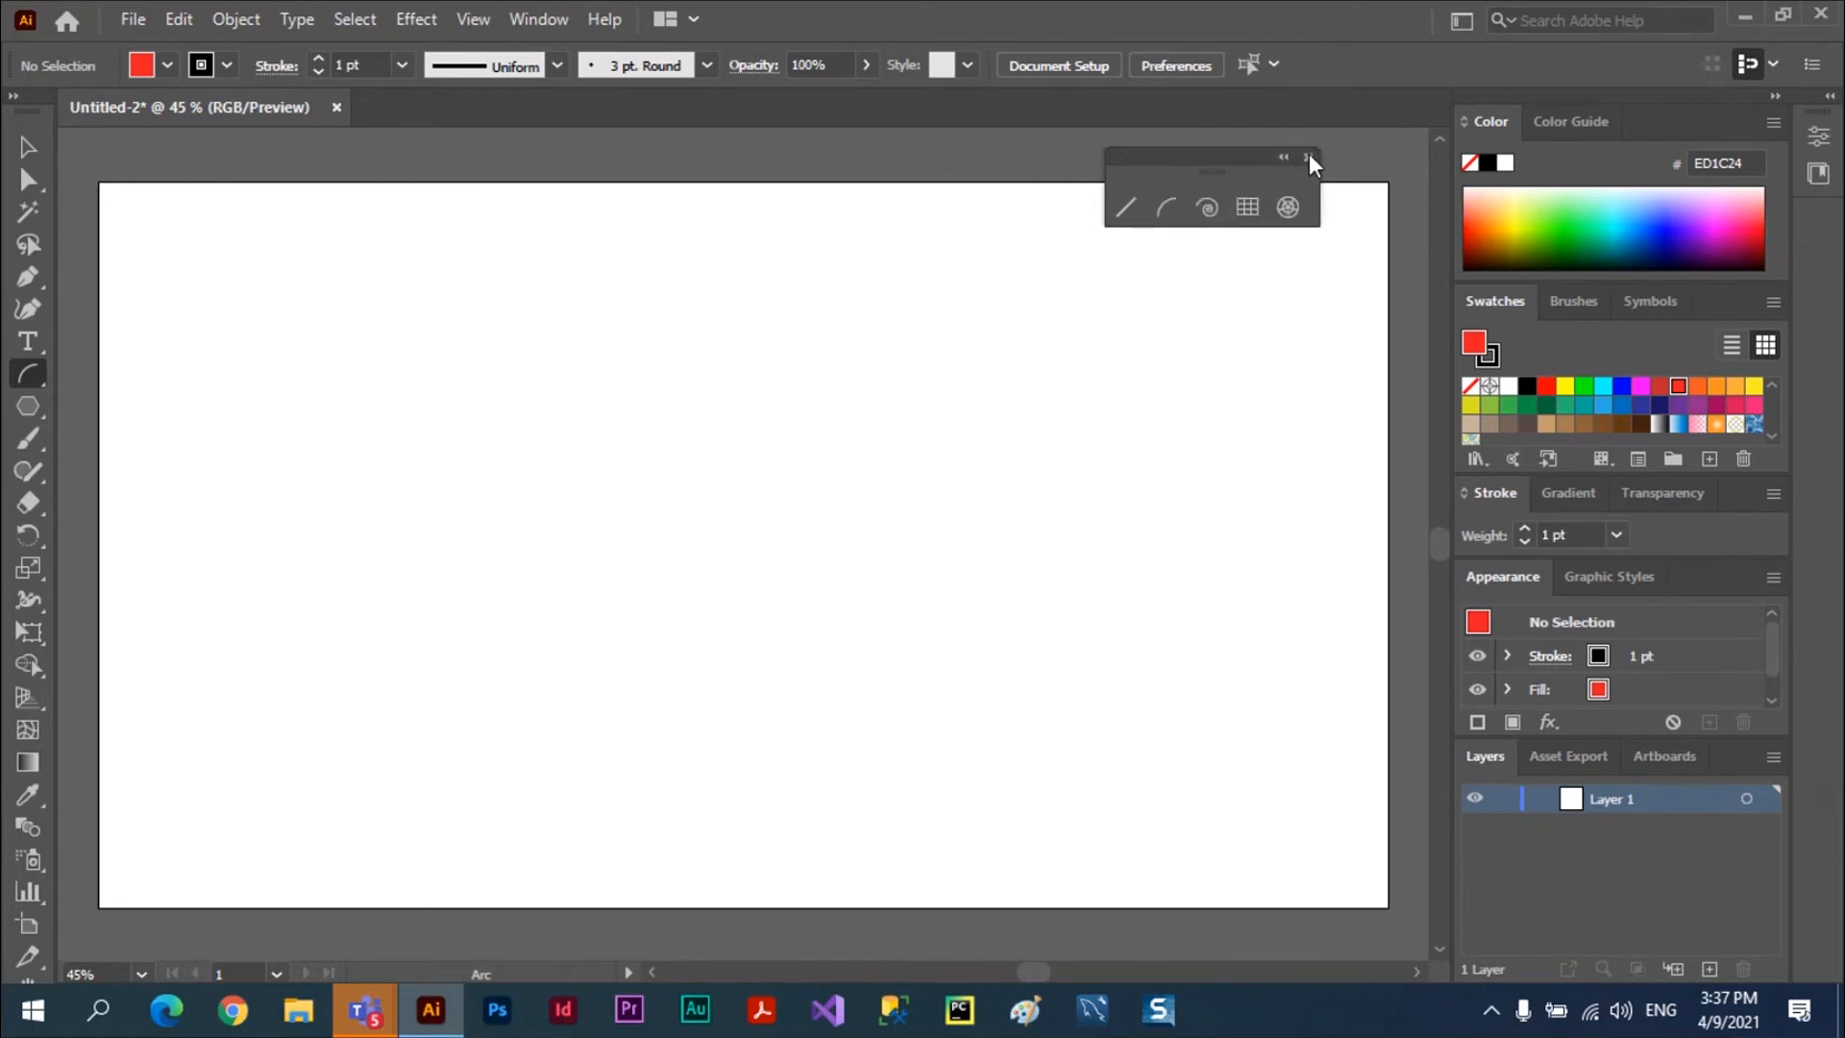
click(1308, 156)
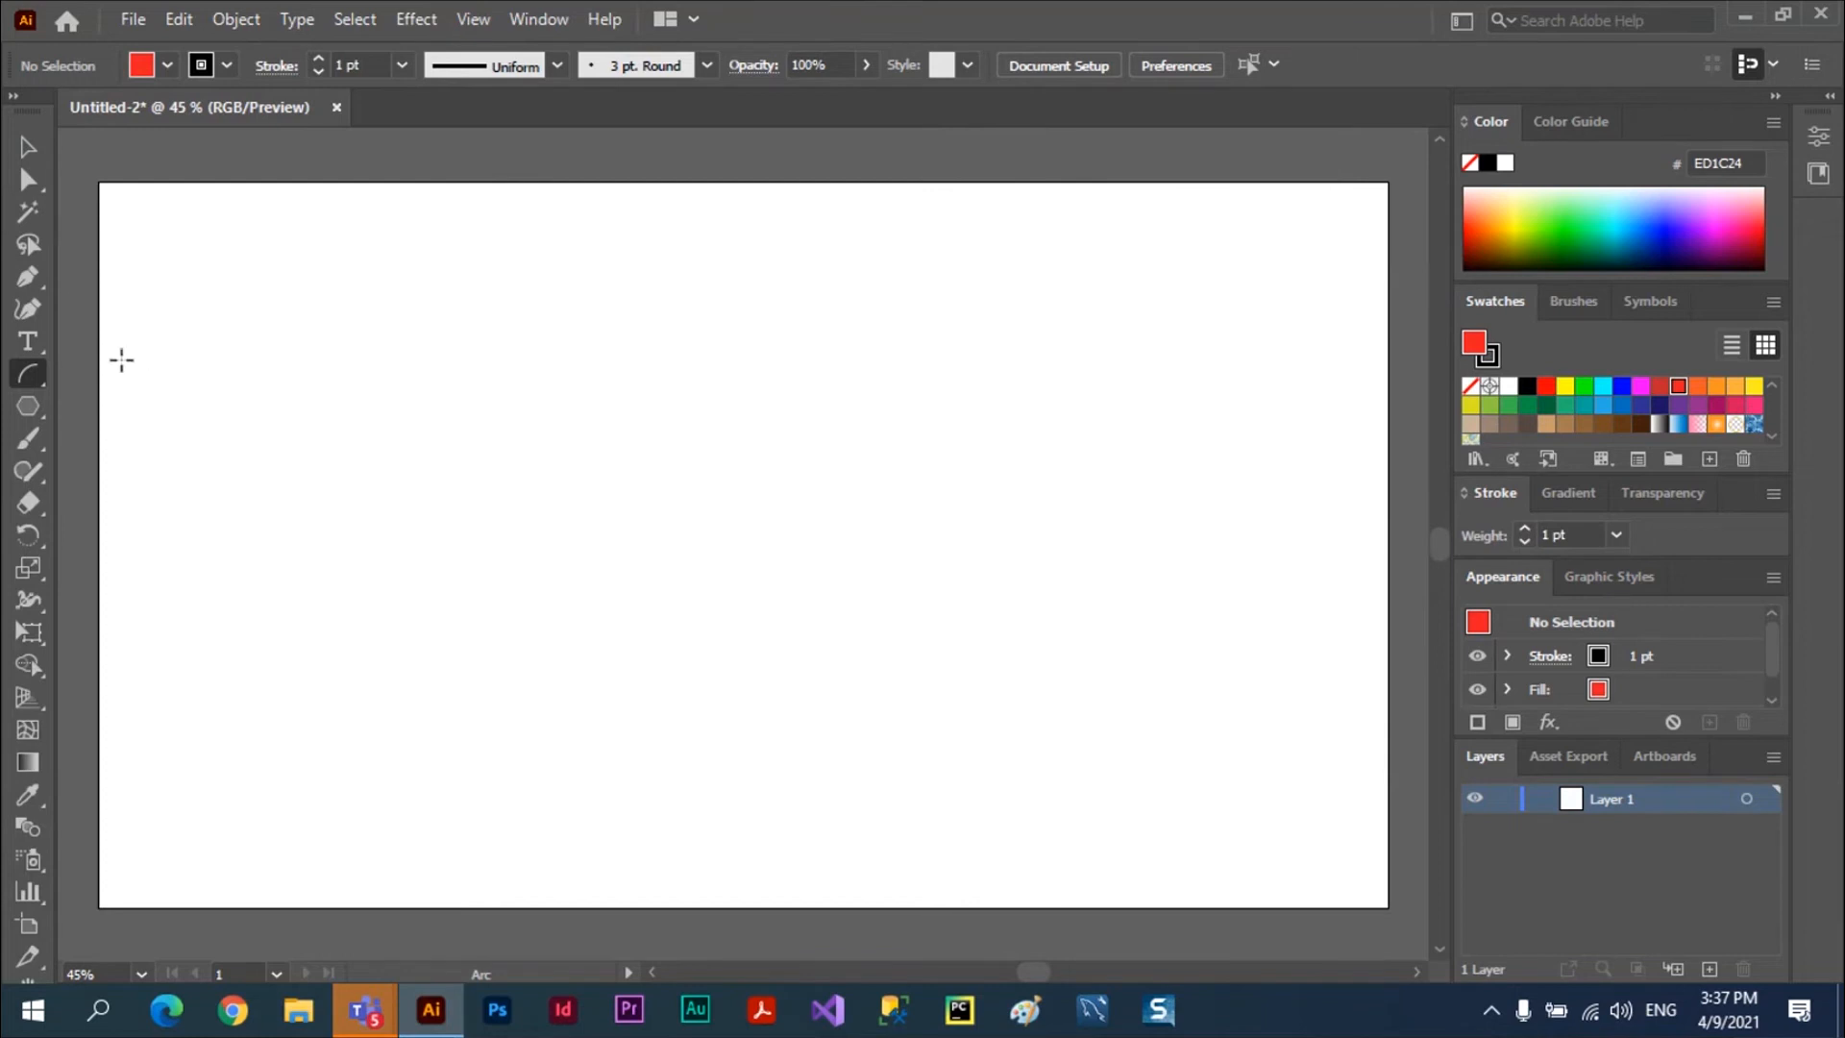
Detach the line tools group as a floating palette again and position it near the artboard's upper-right corner
click(29, 377)
click(29, 379)
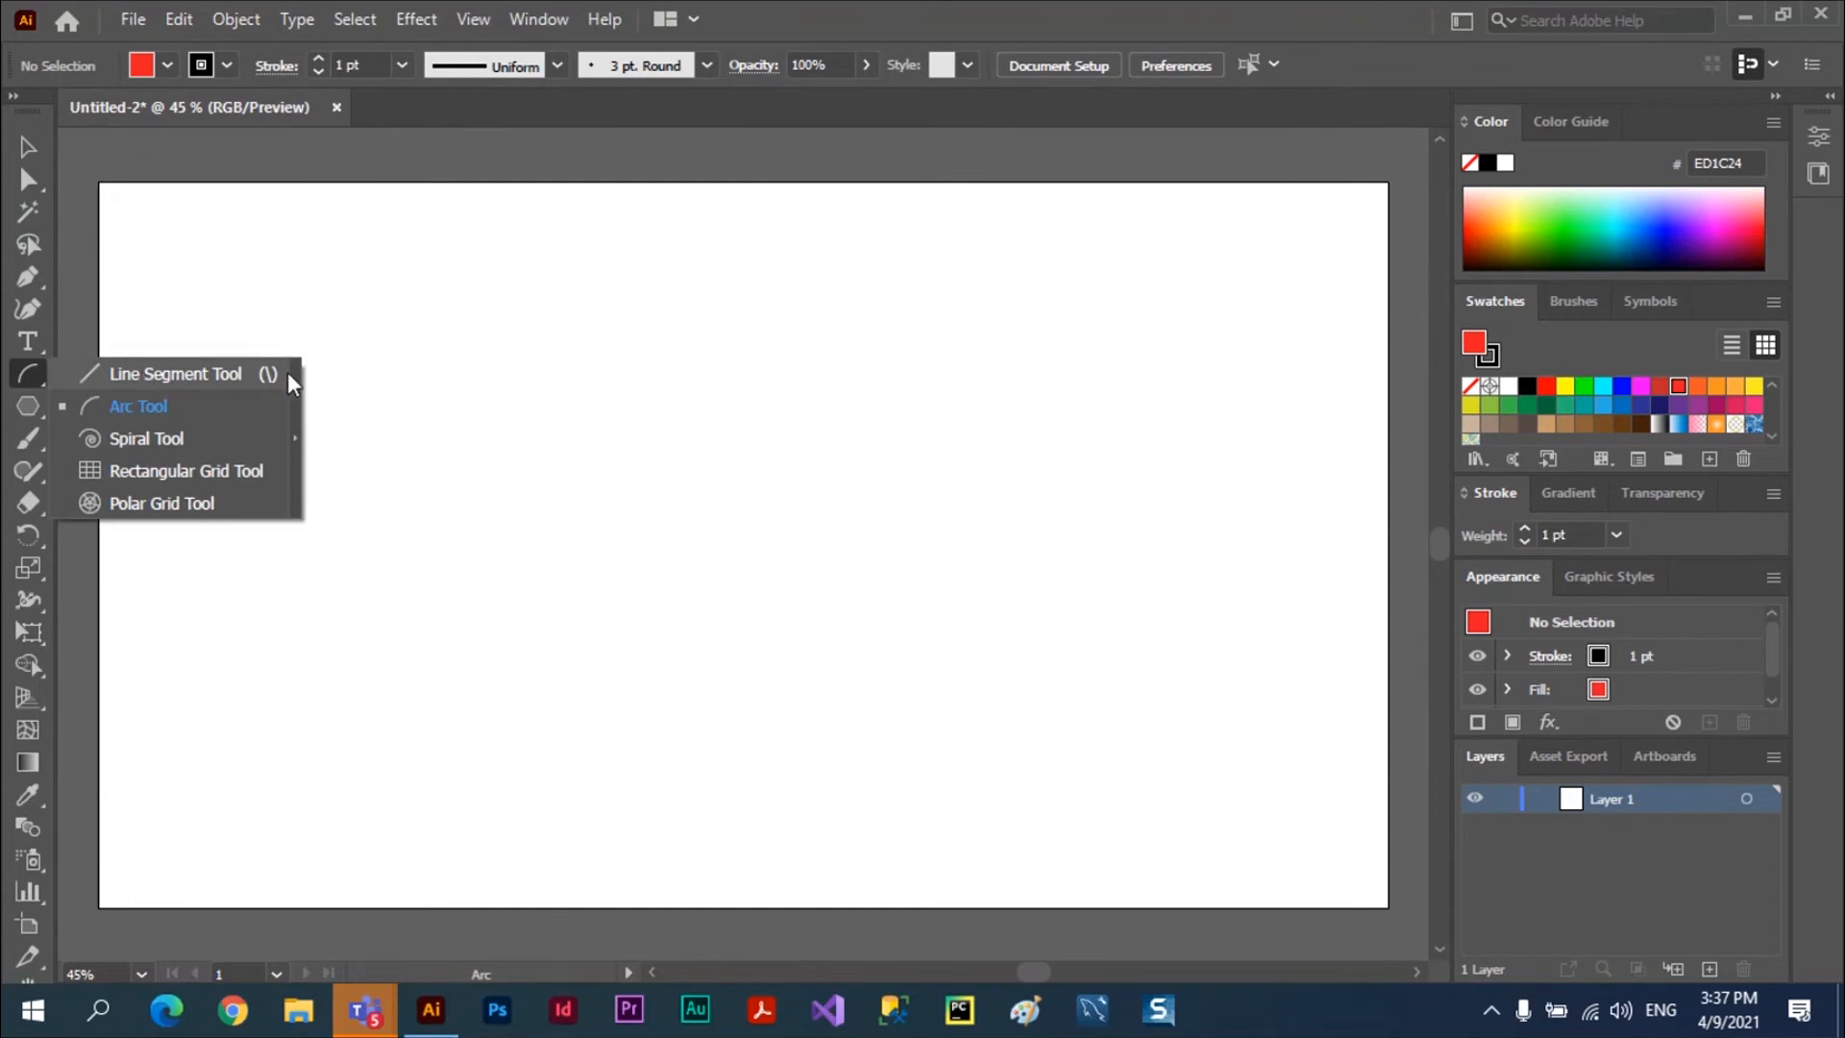
click(298, 444)
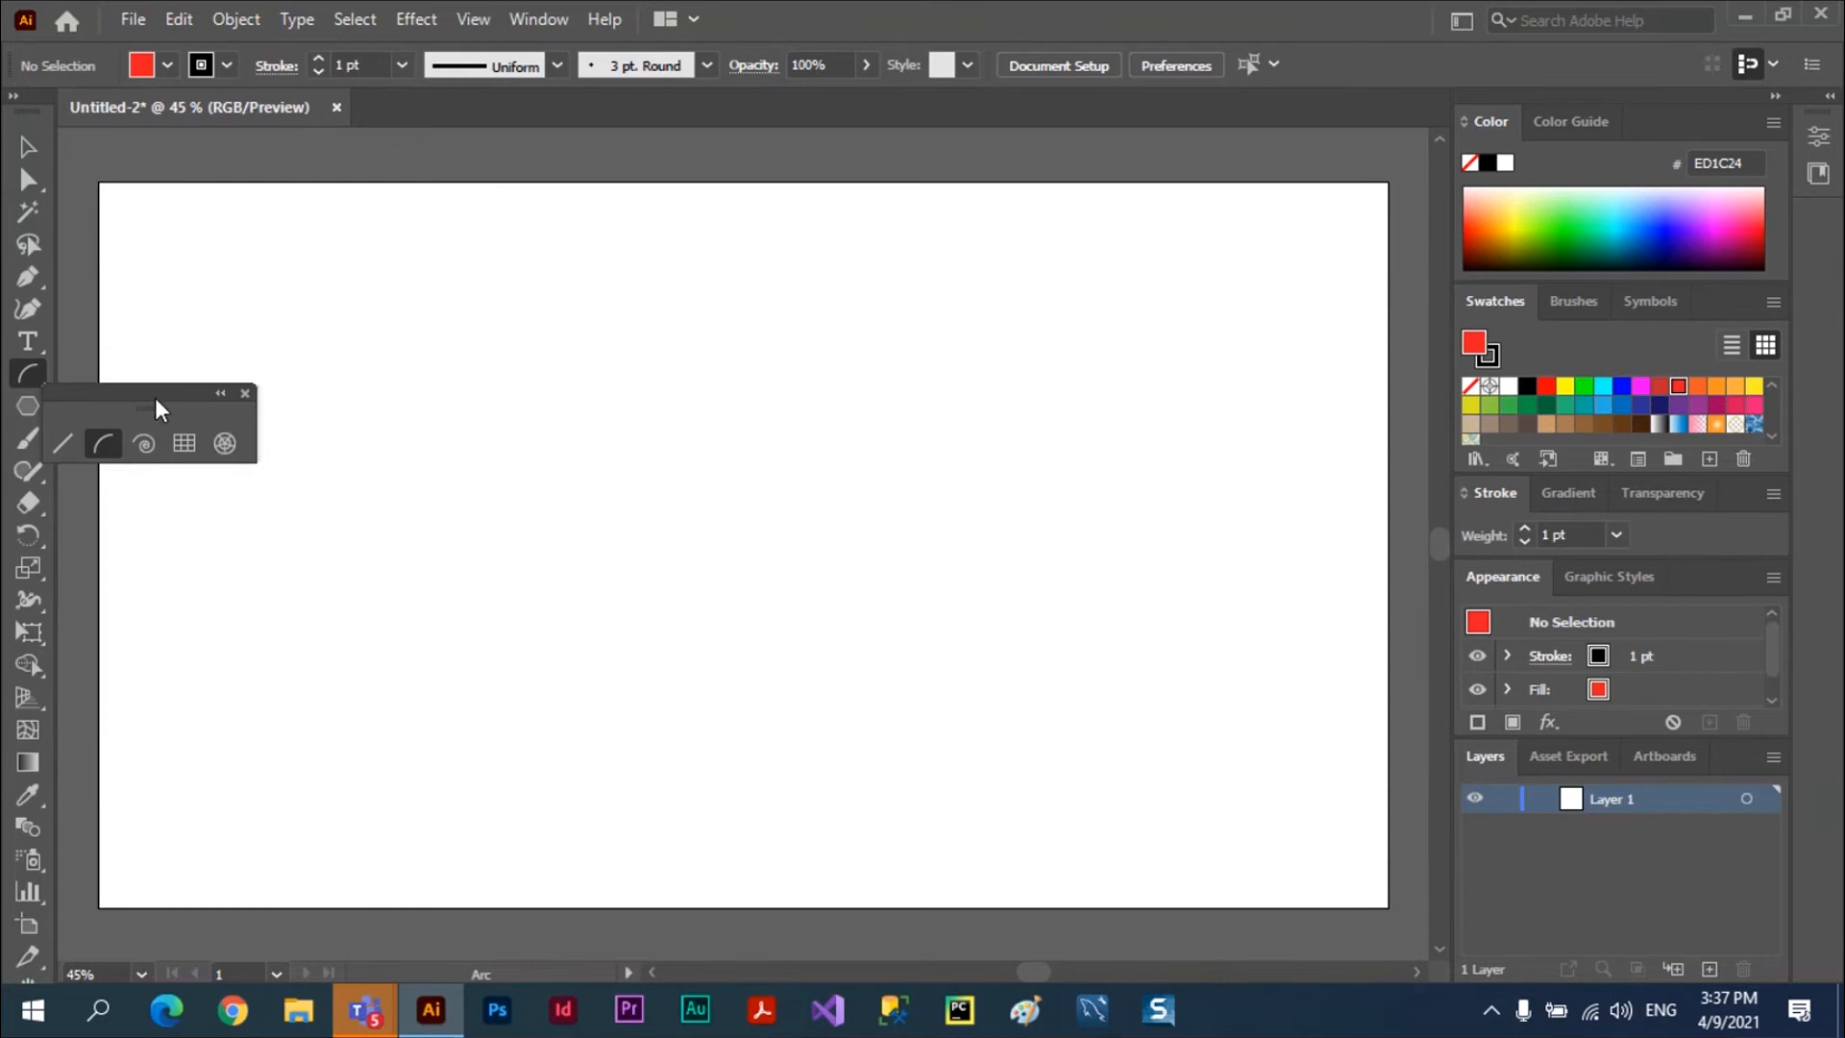
drag(154, 392, 1251, 144)
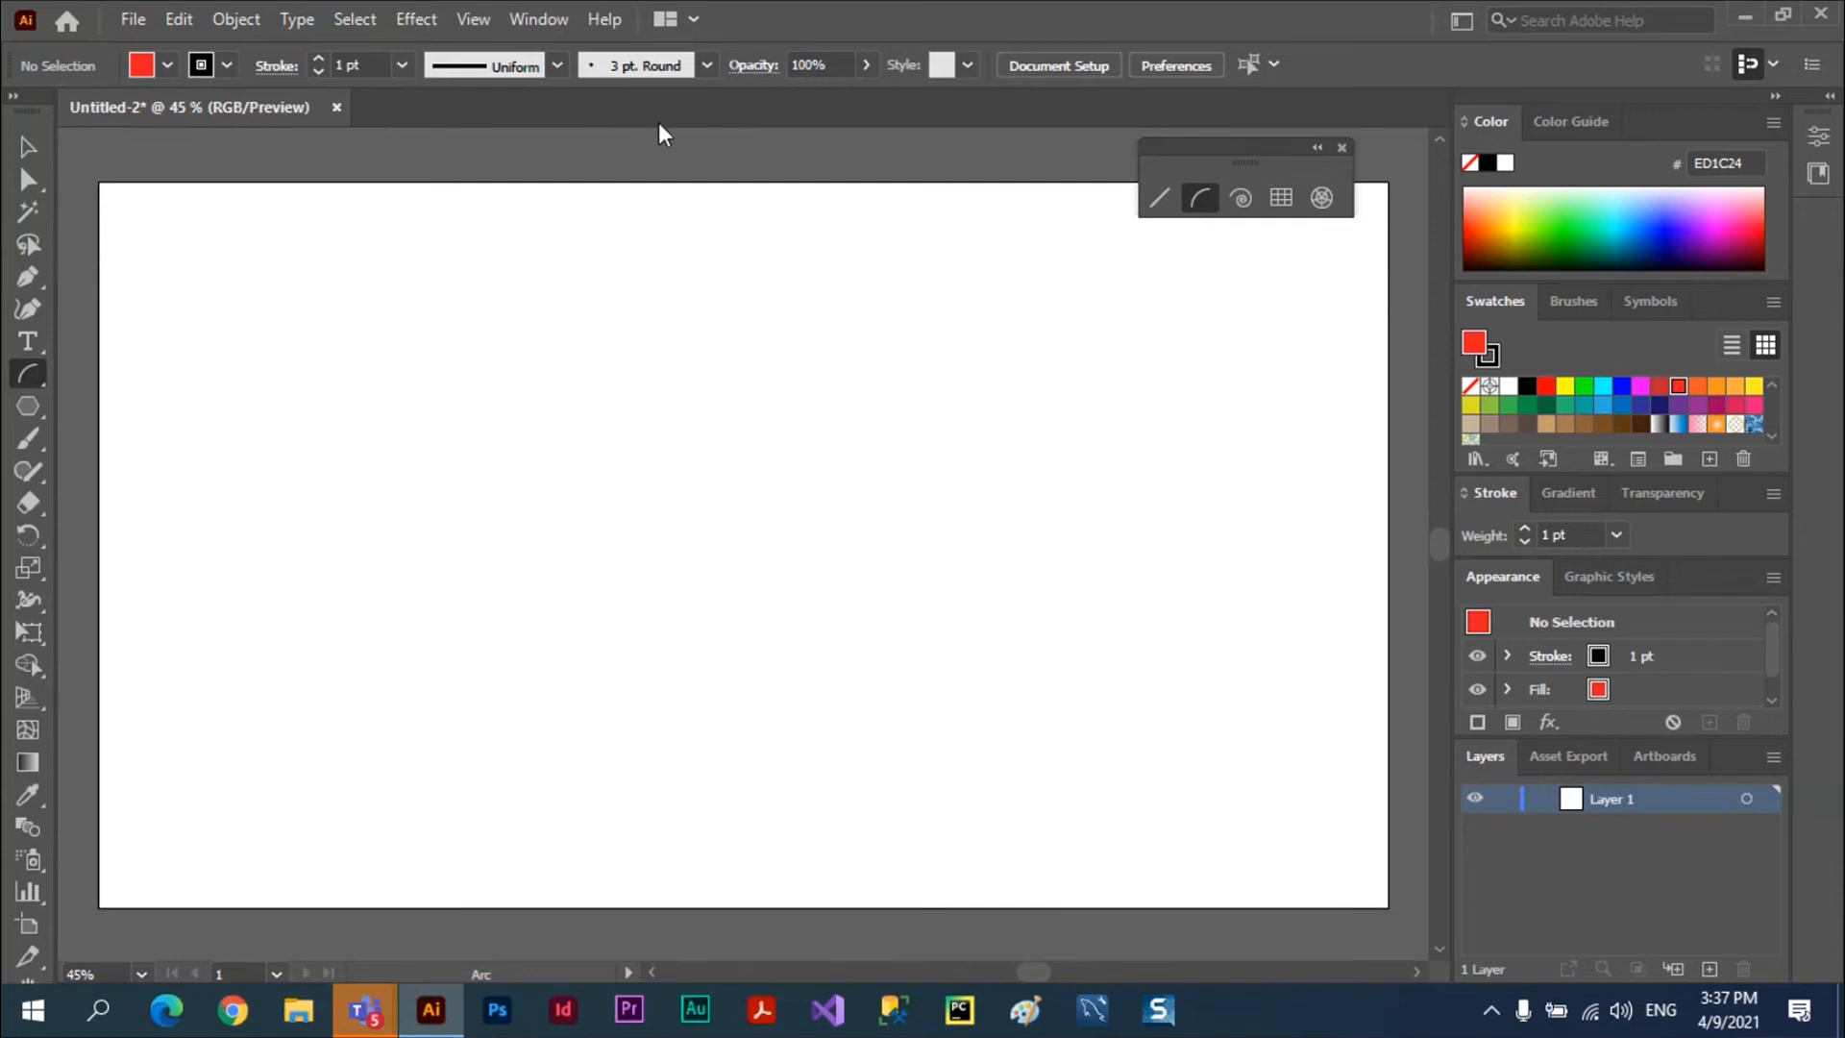
Show the rulers and add a horizontal guide slightly above the artboard's vertical middle
click(477, 15)
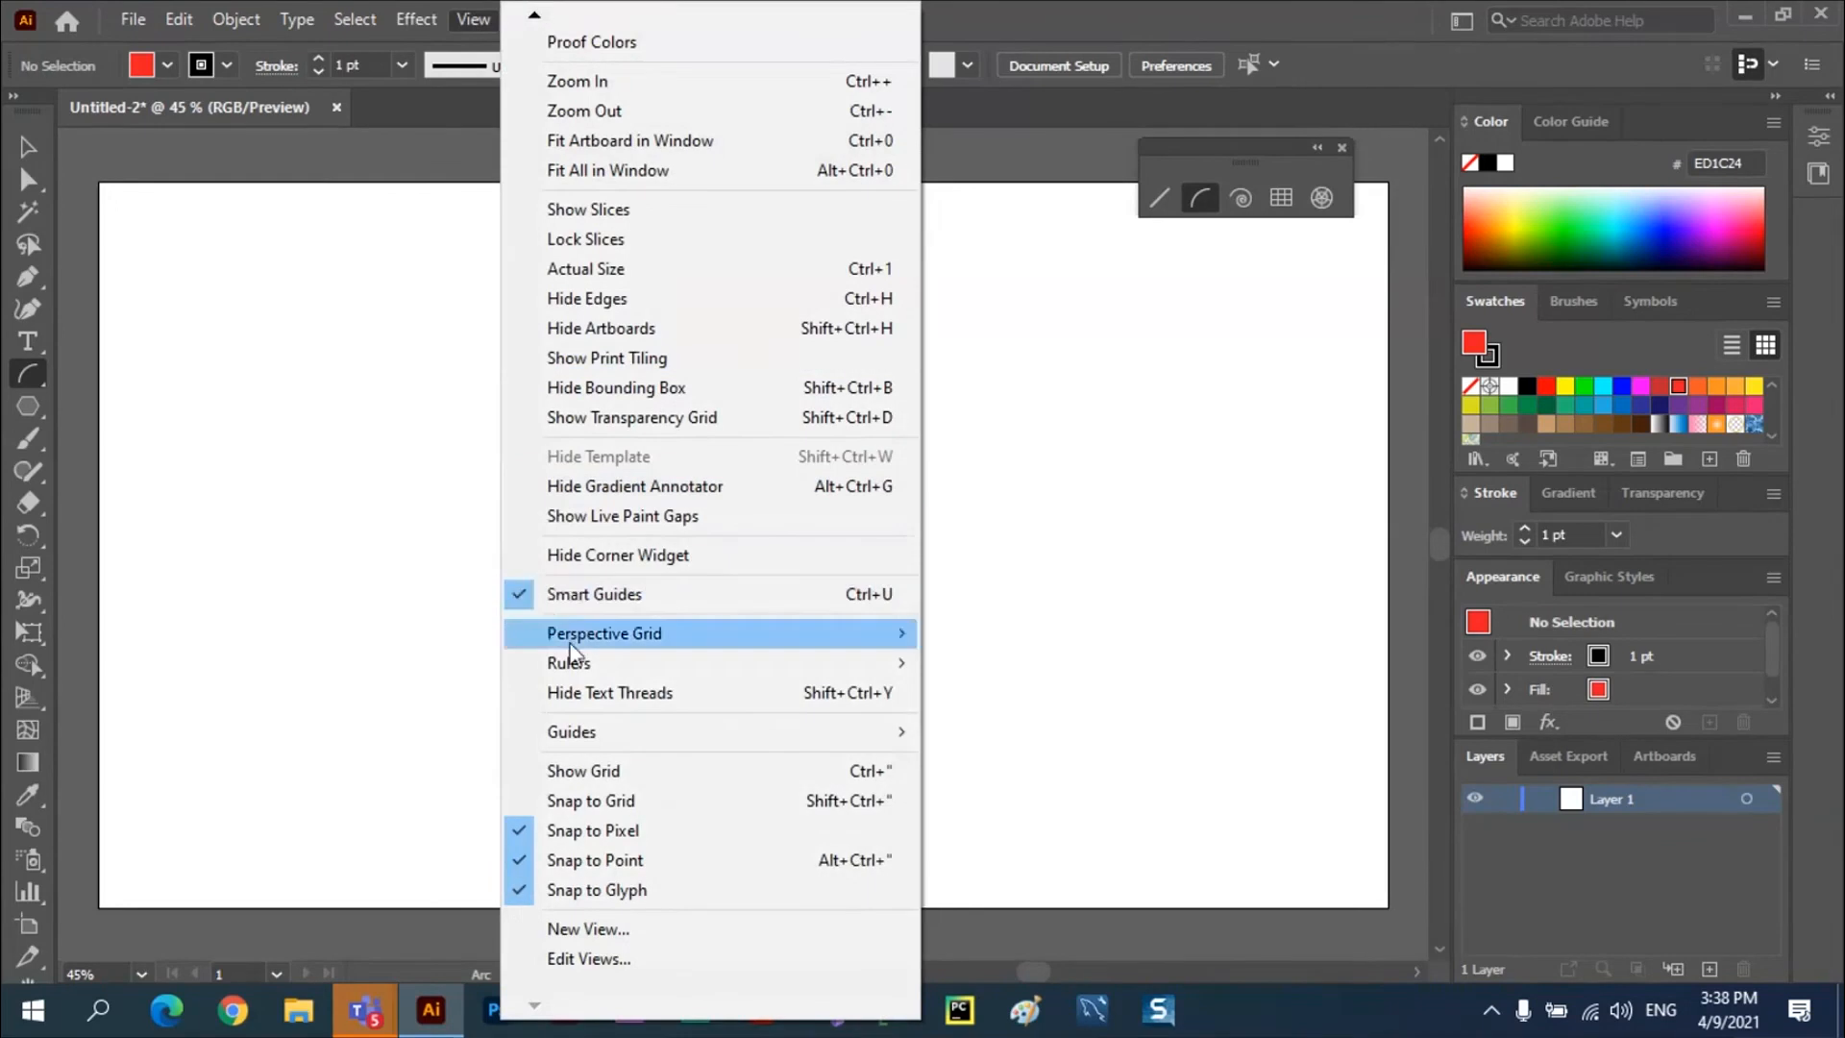
mouse_move(600, 669)
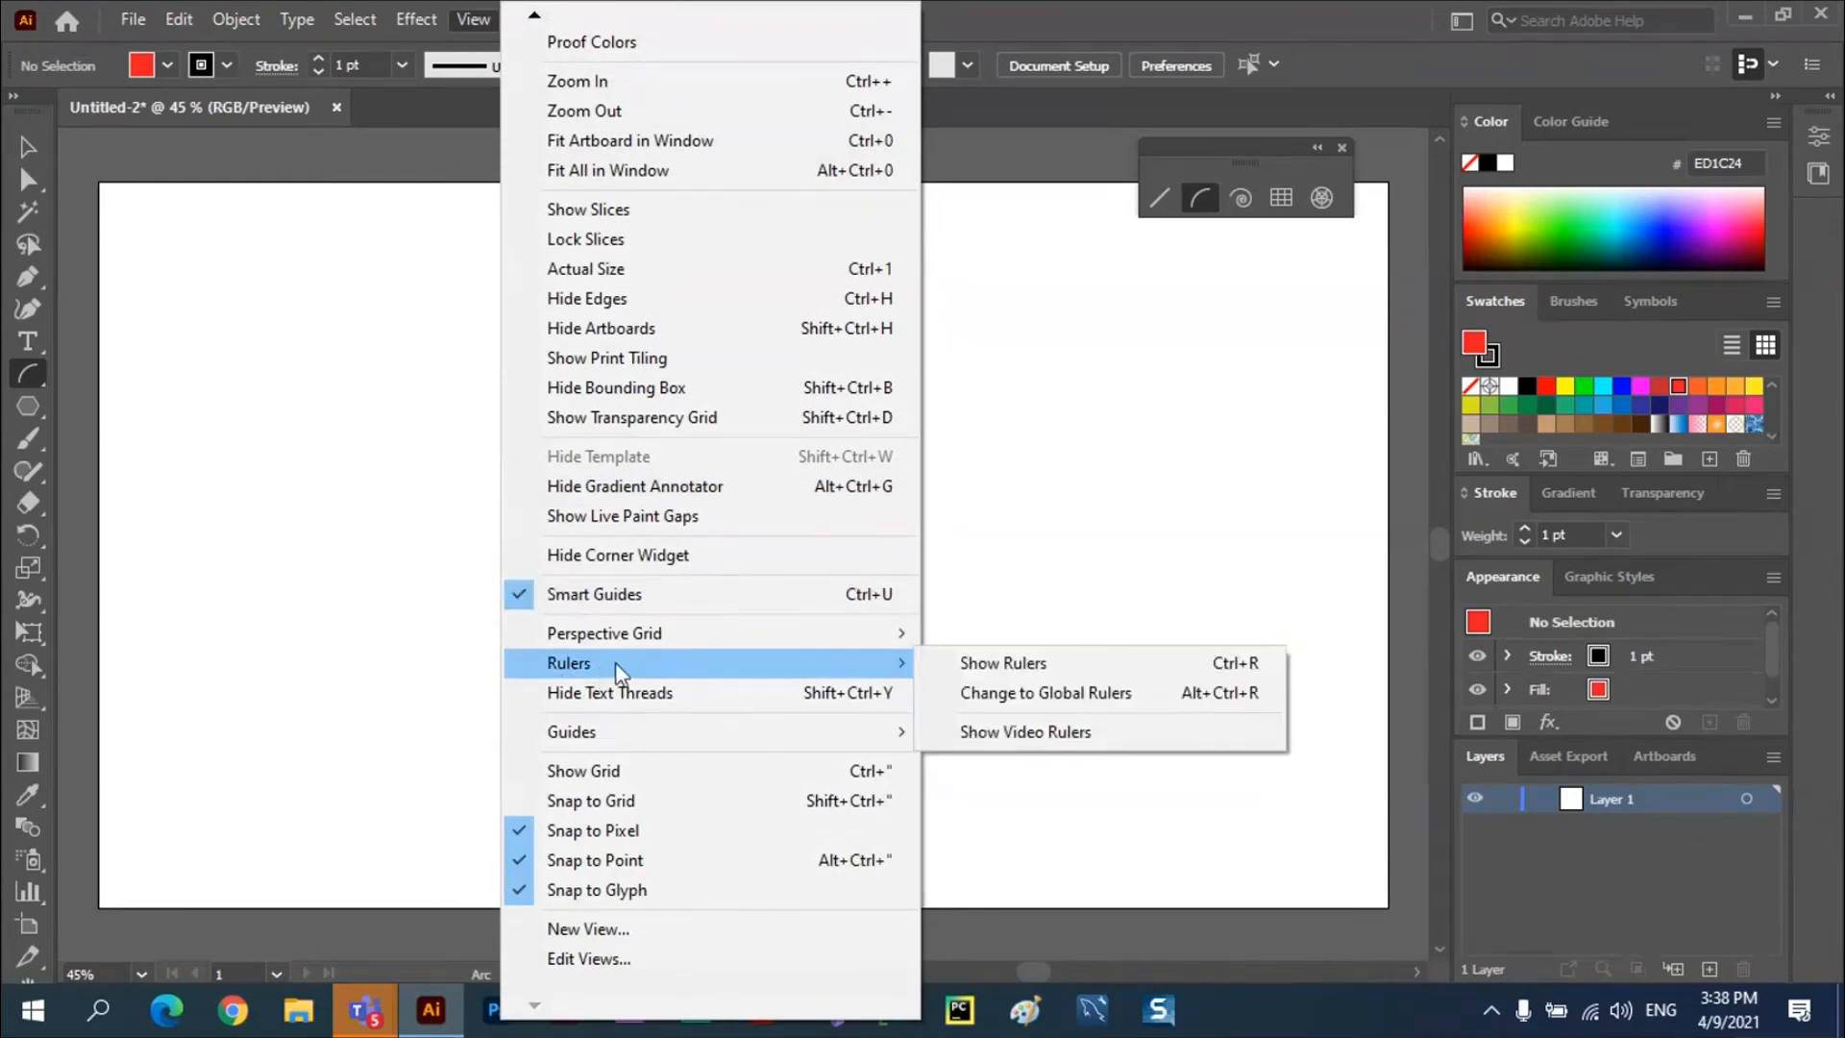
click(1028, 670)
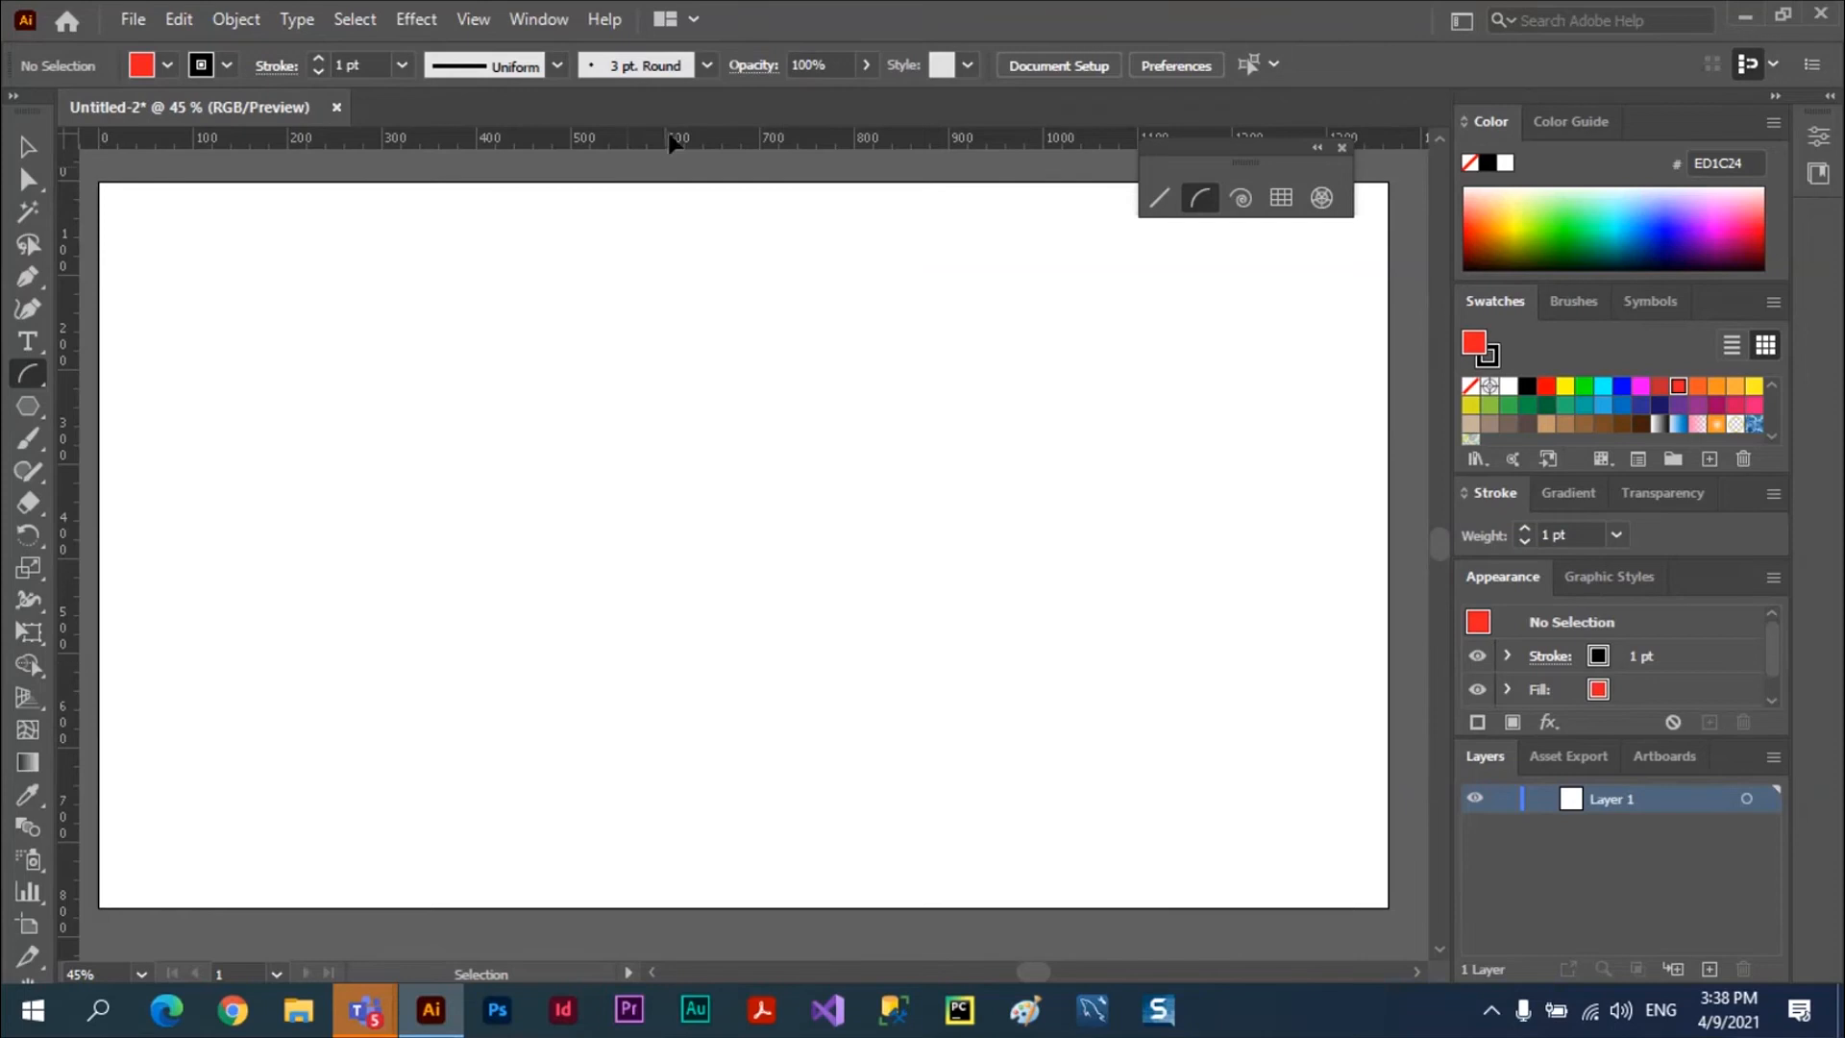
drag(649, 144, 642, 658)
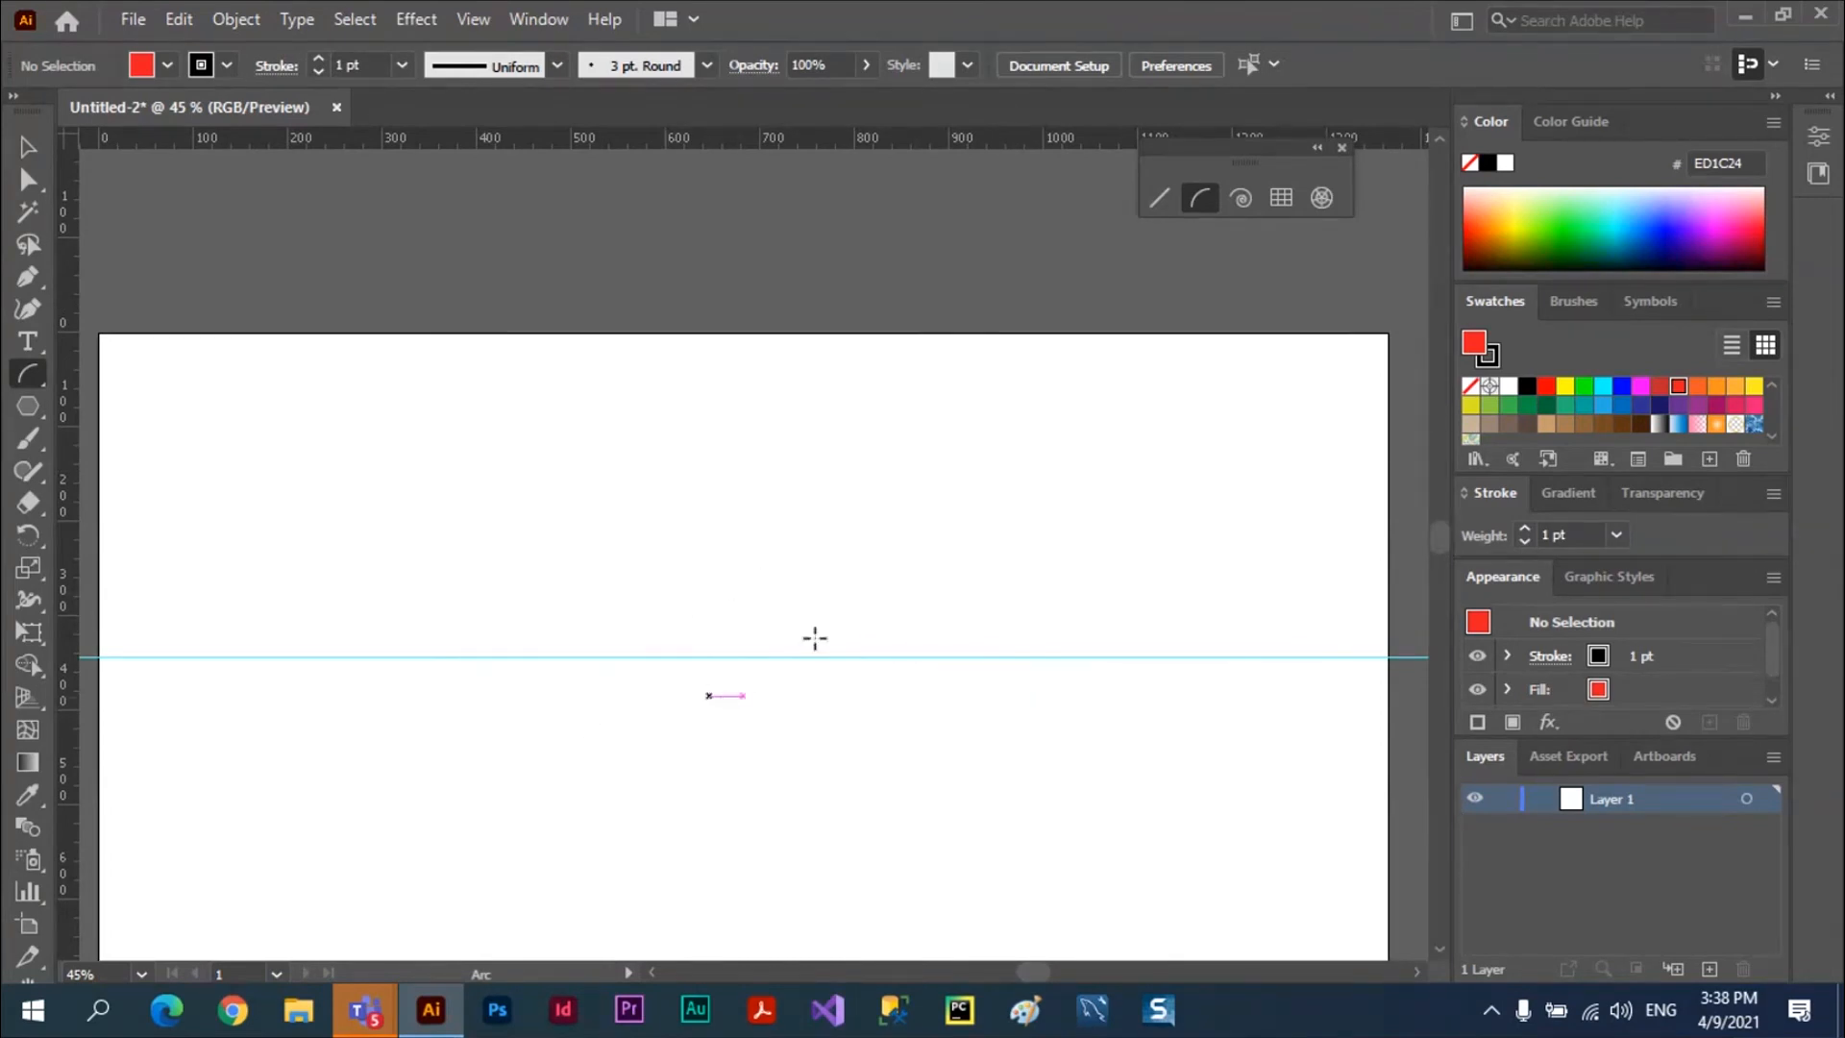
scroll(868, 596, down, 2)
scroll(868, 596, down, 2)
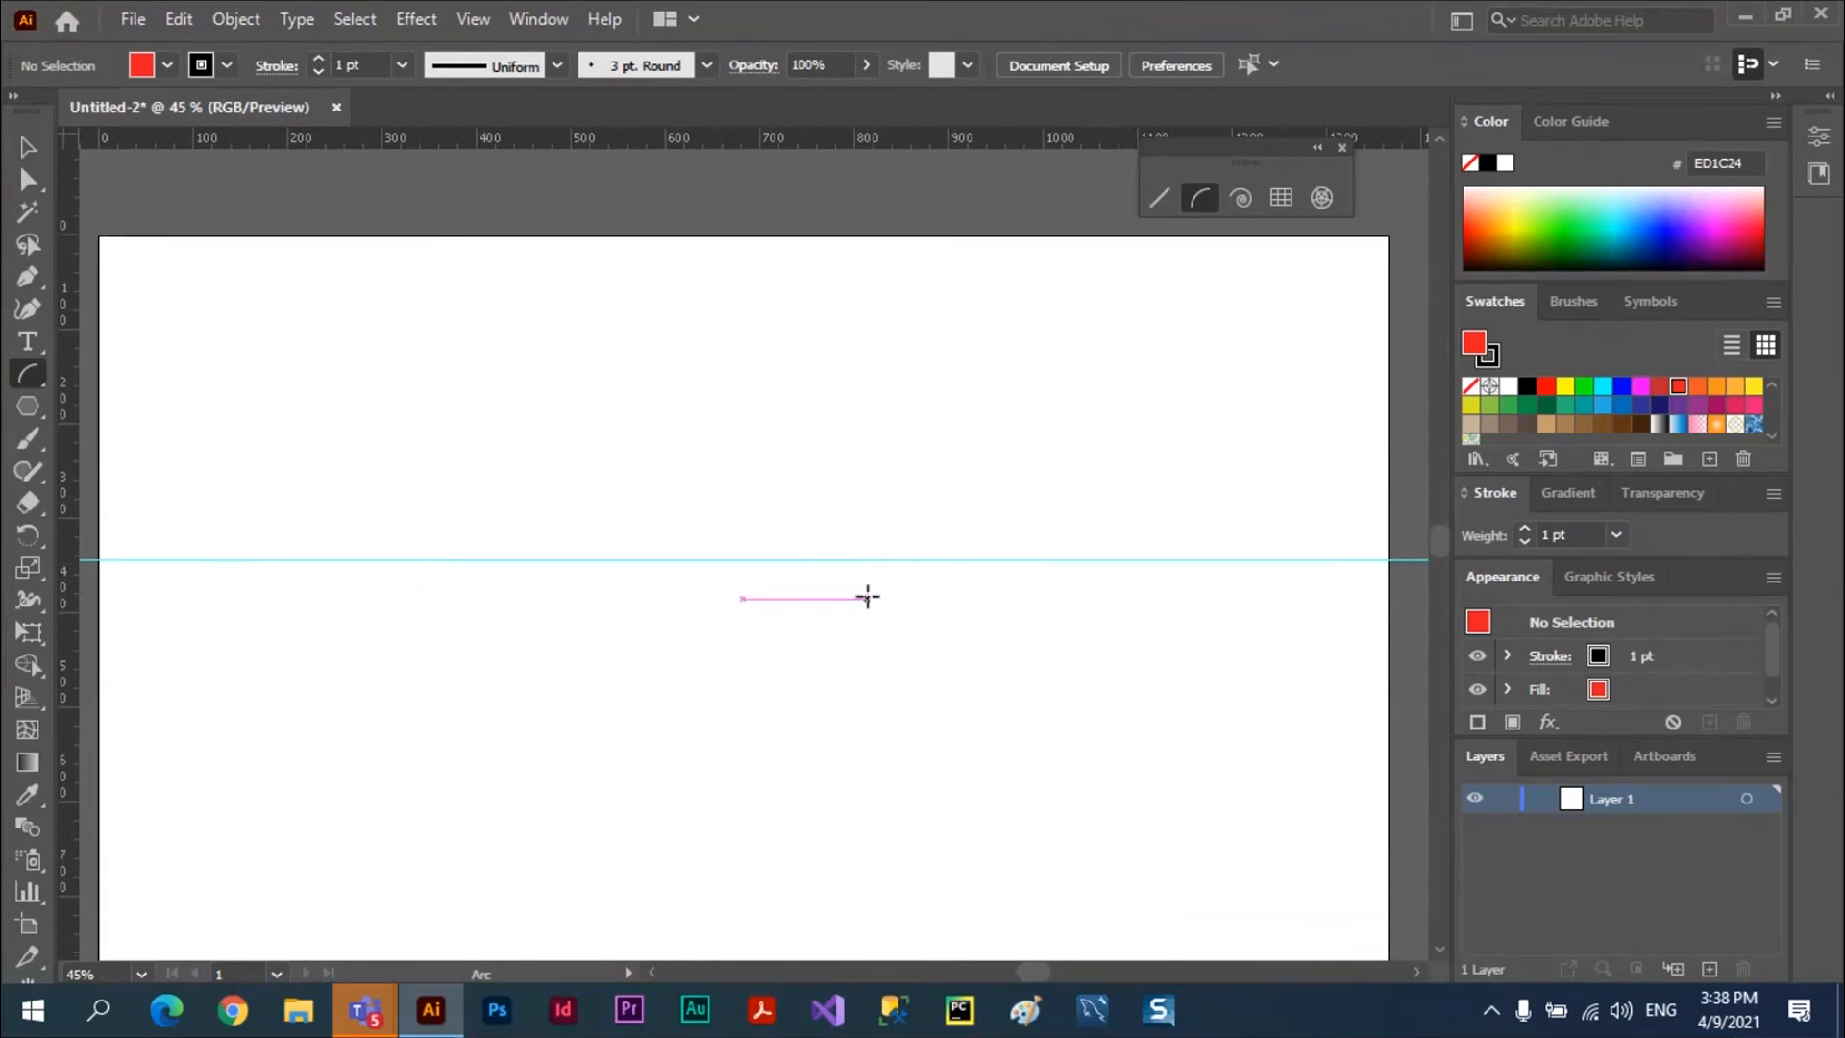
scroll(868, 569, up, 1)
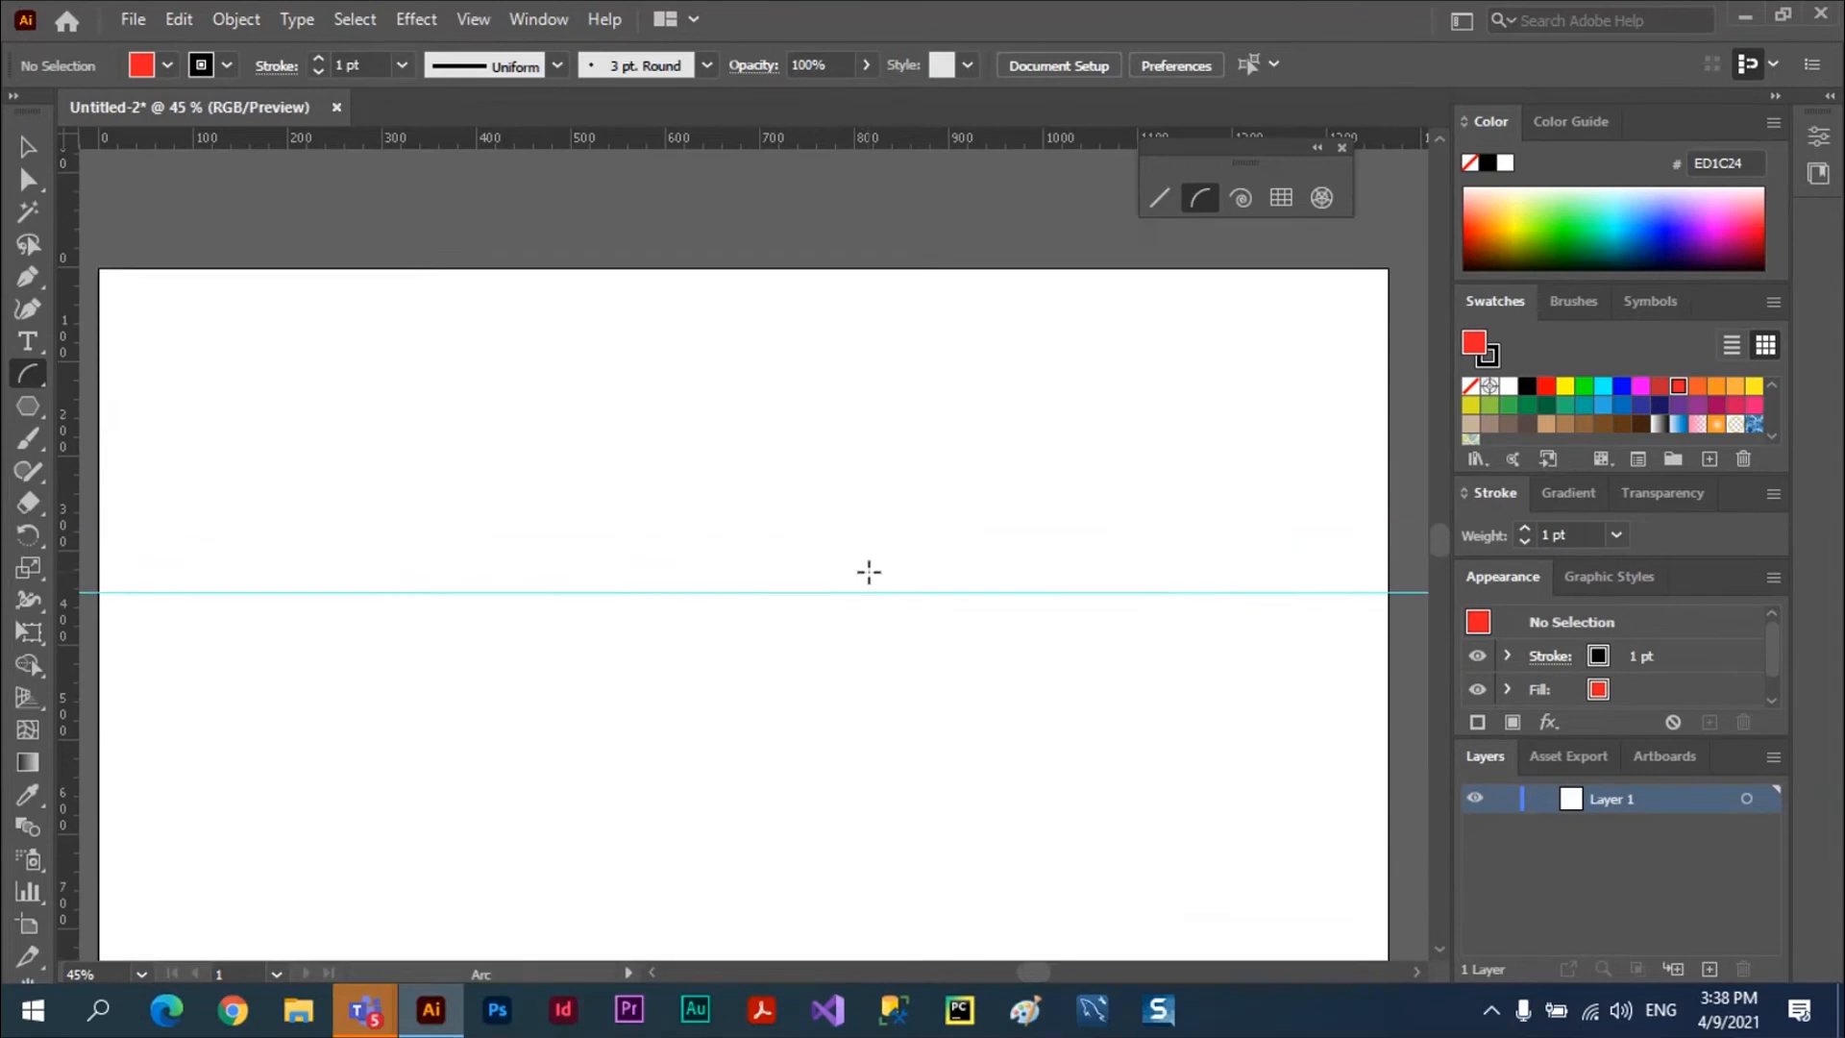
scroll(868, 576, down, 3)
scroll(874, 566, up, 3)
scroll(880, 574, down, 3)
scroll(879, 573, up, 2)
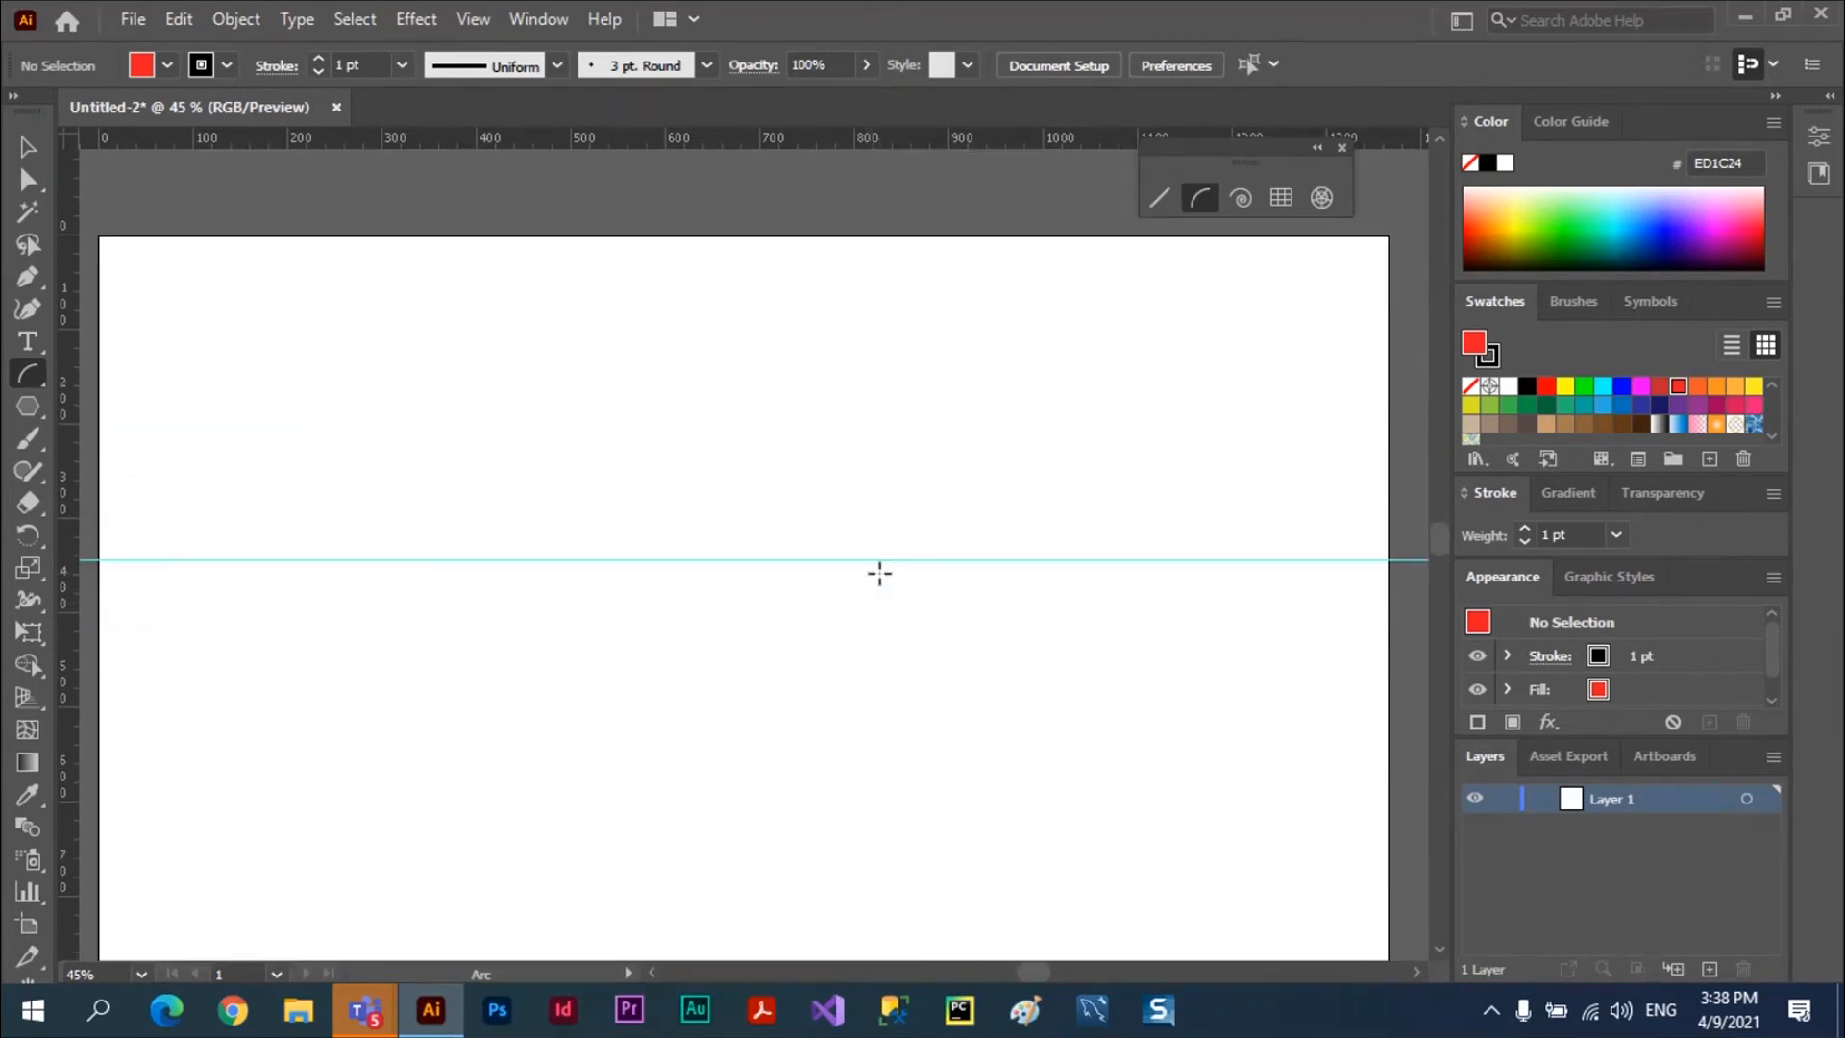
scroll(877, 568, down, 2)
scroll(885, 572, up, 1)
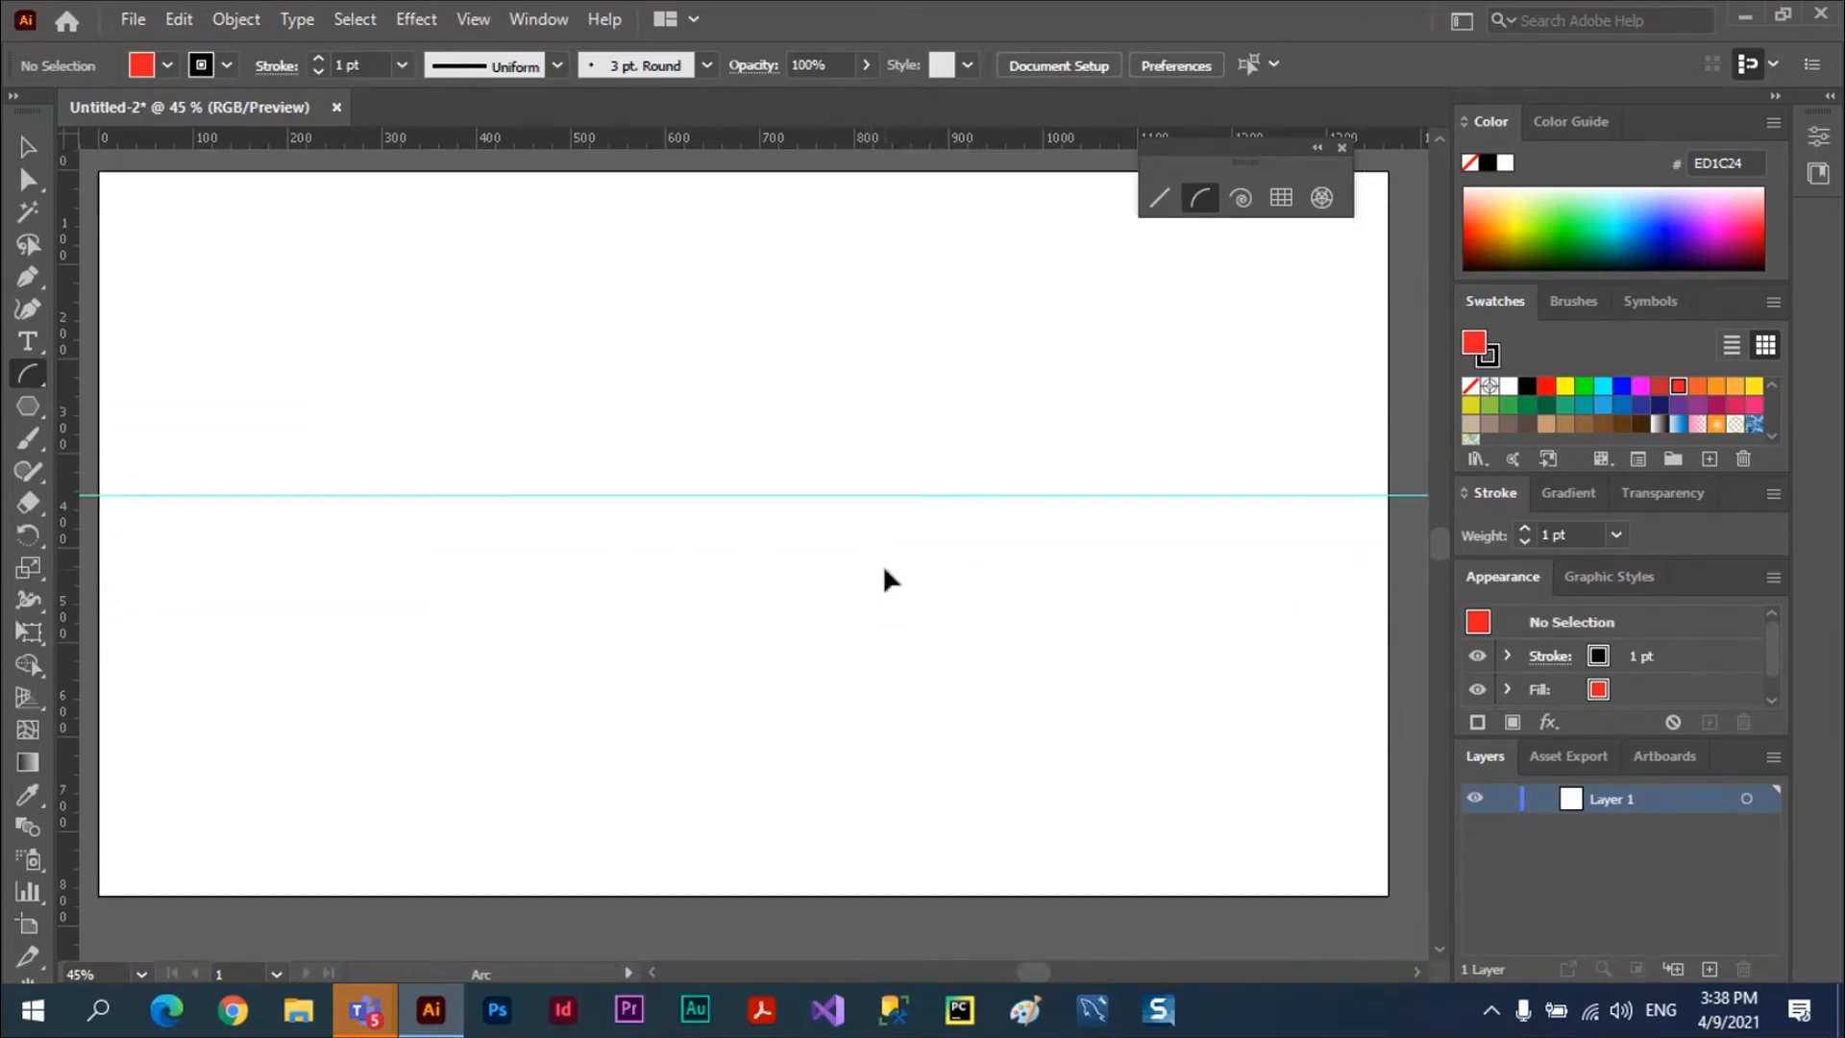
scroll(884, 569, left, 2)
scroll(883, 568, right, 2)
scroll(884, 569, left, 1)
scroll(884, 568, right, 1)
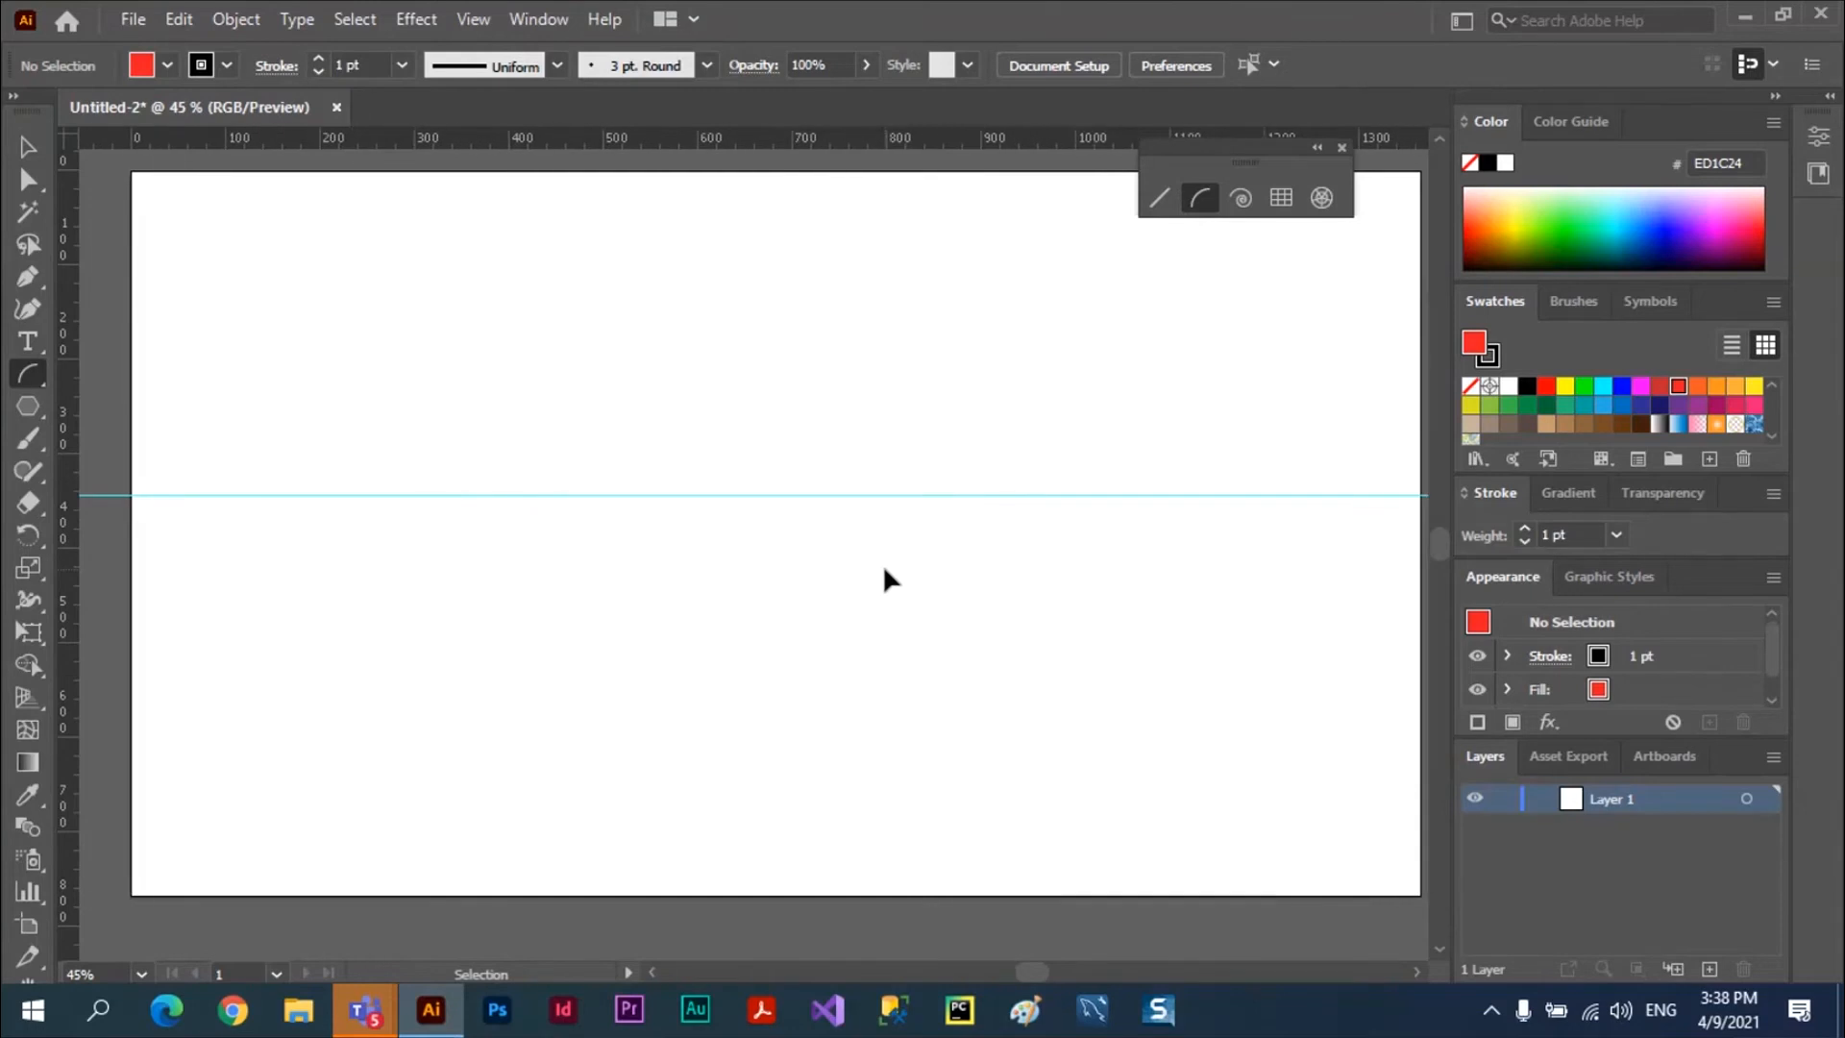
Unlock the guides so the horizontal guide on the artboard can be selected
scroll(883, 567, up, 2)
scroll(885, 564, down, 1)
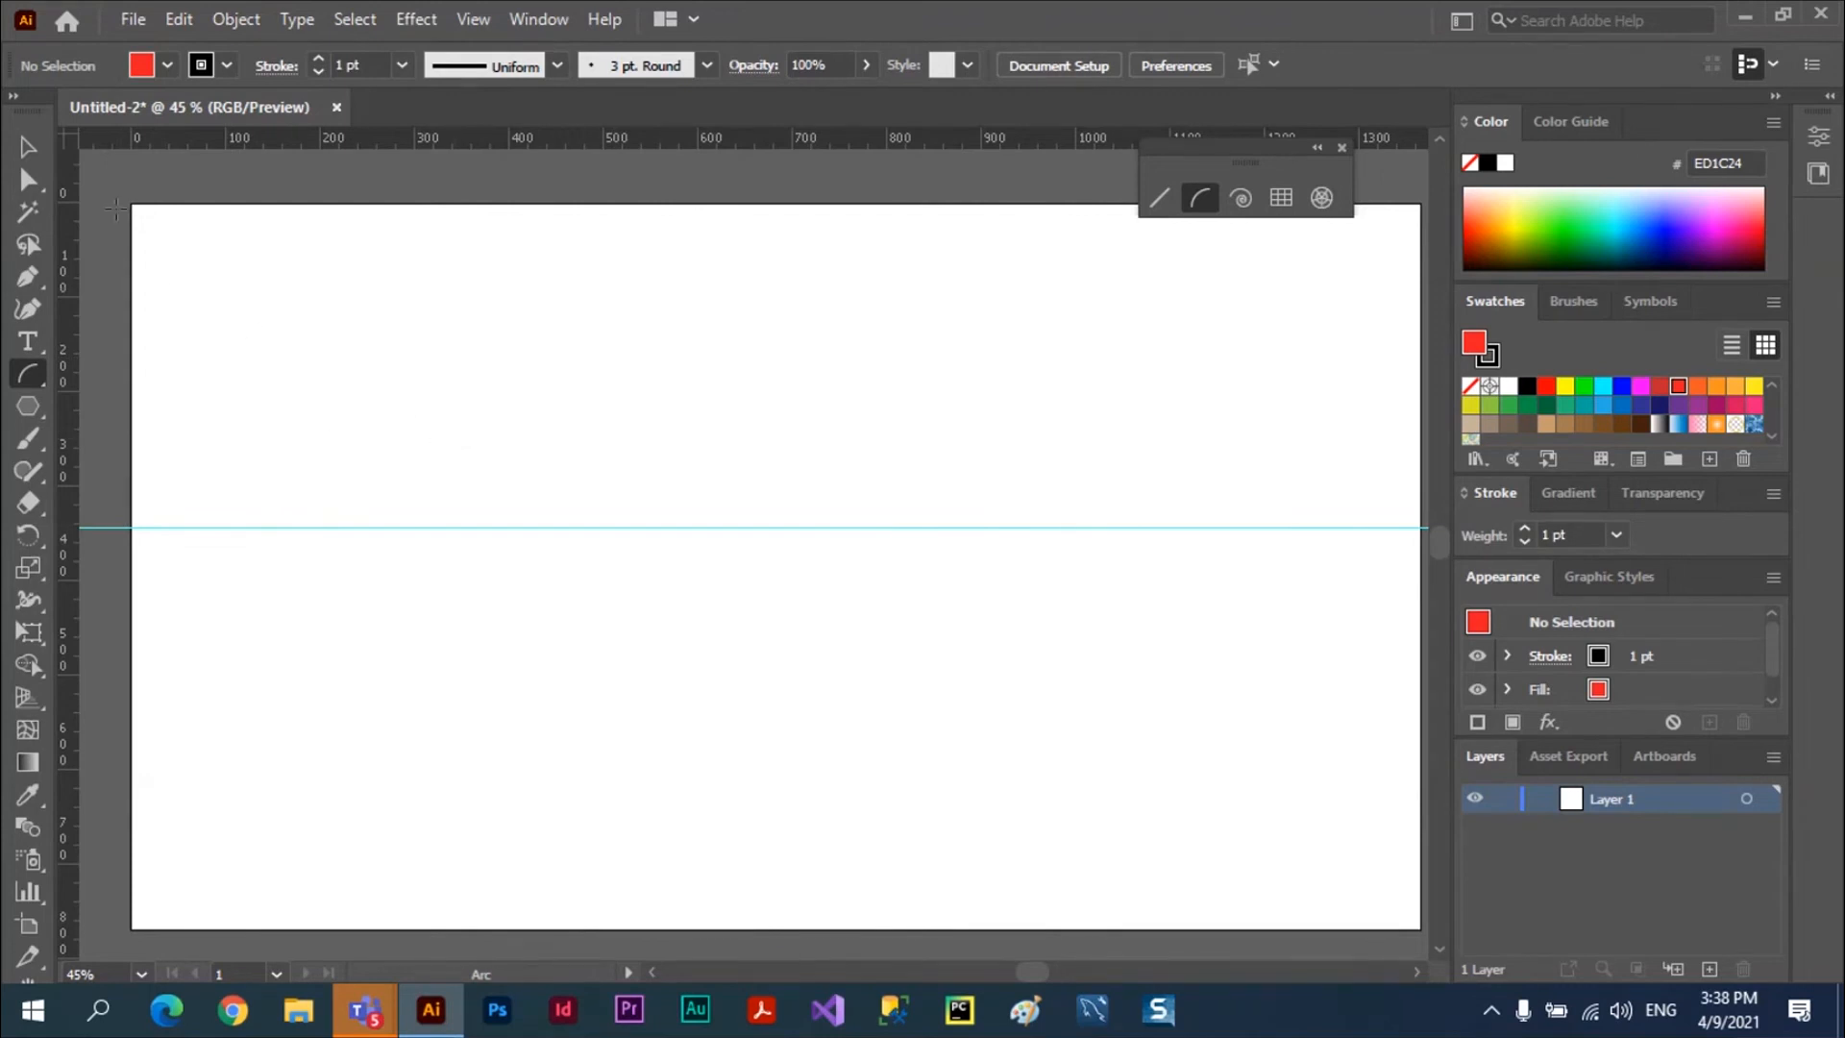
click(26, 146)
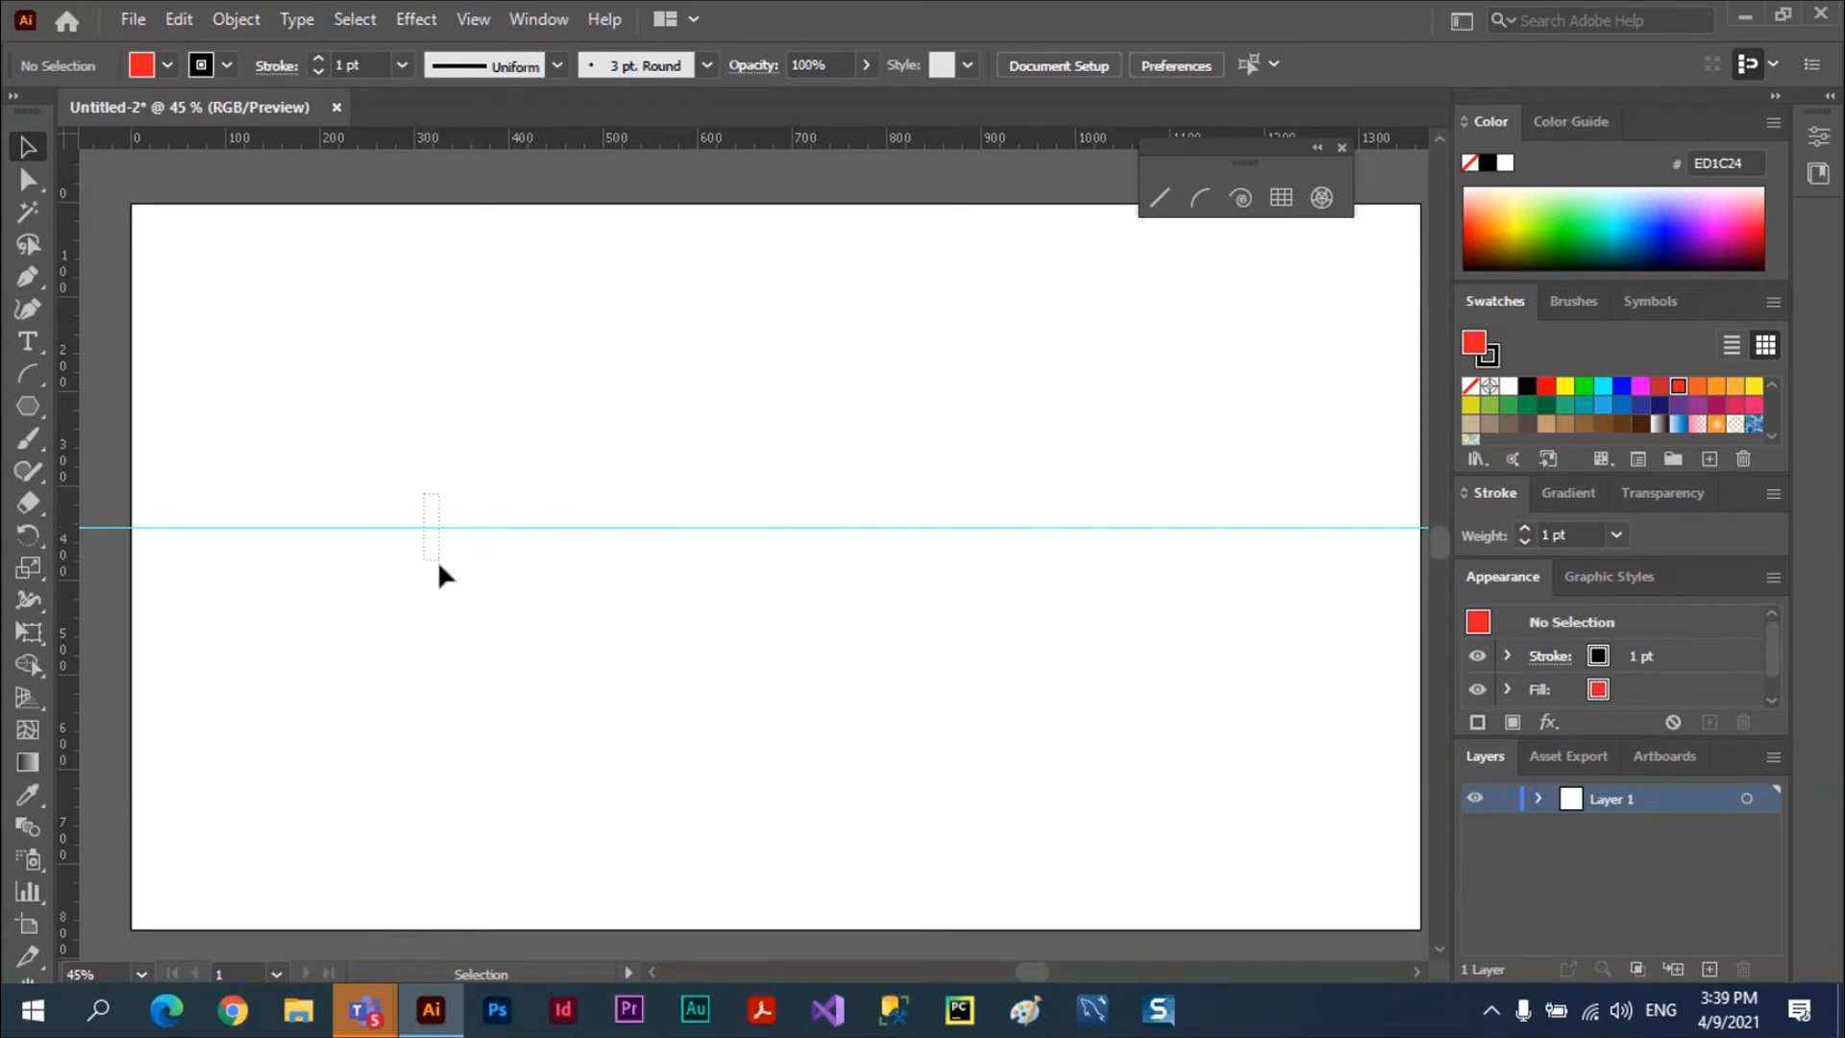
mouse_move(438, 566)
mouse_down()
mouse_move(470, 609)
mouse_move(471, 560)
mouse_up()
click(469, 19)
mouse_move(636, 751)
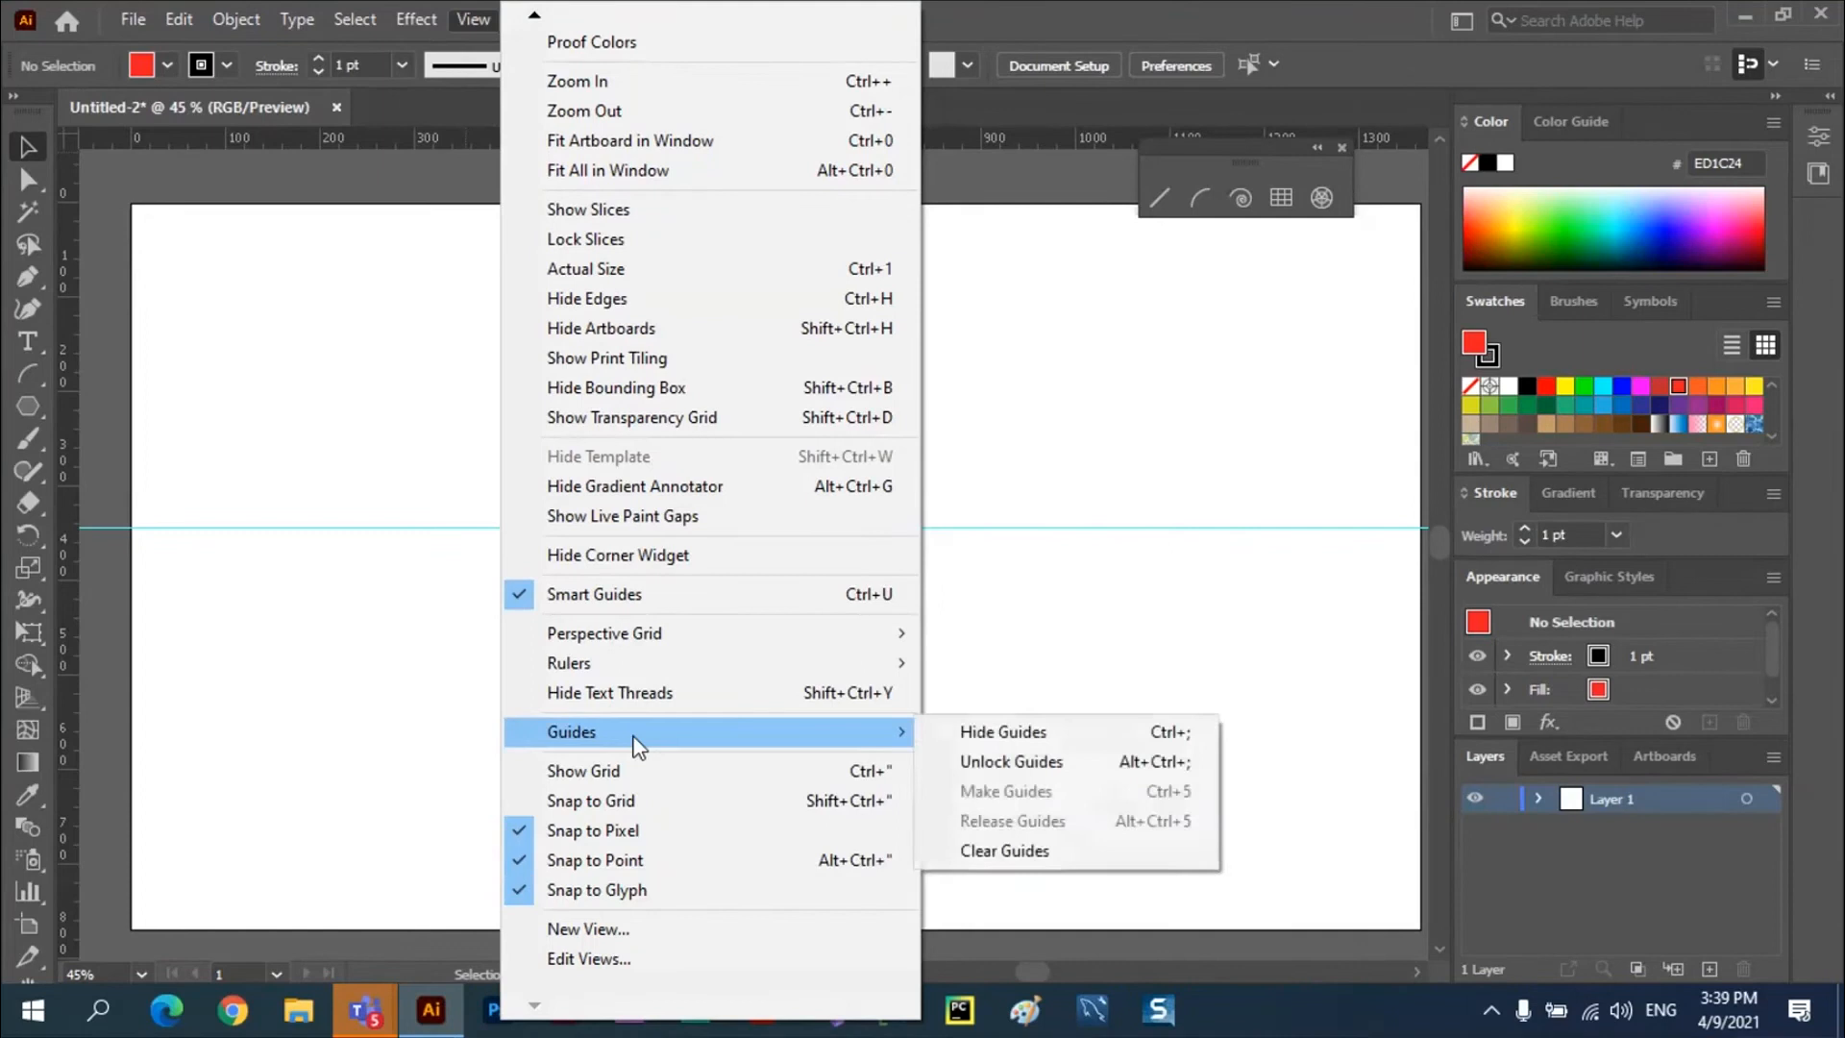
click(1012, 761)
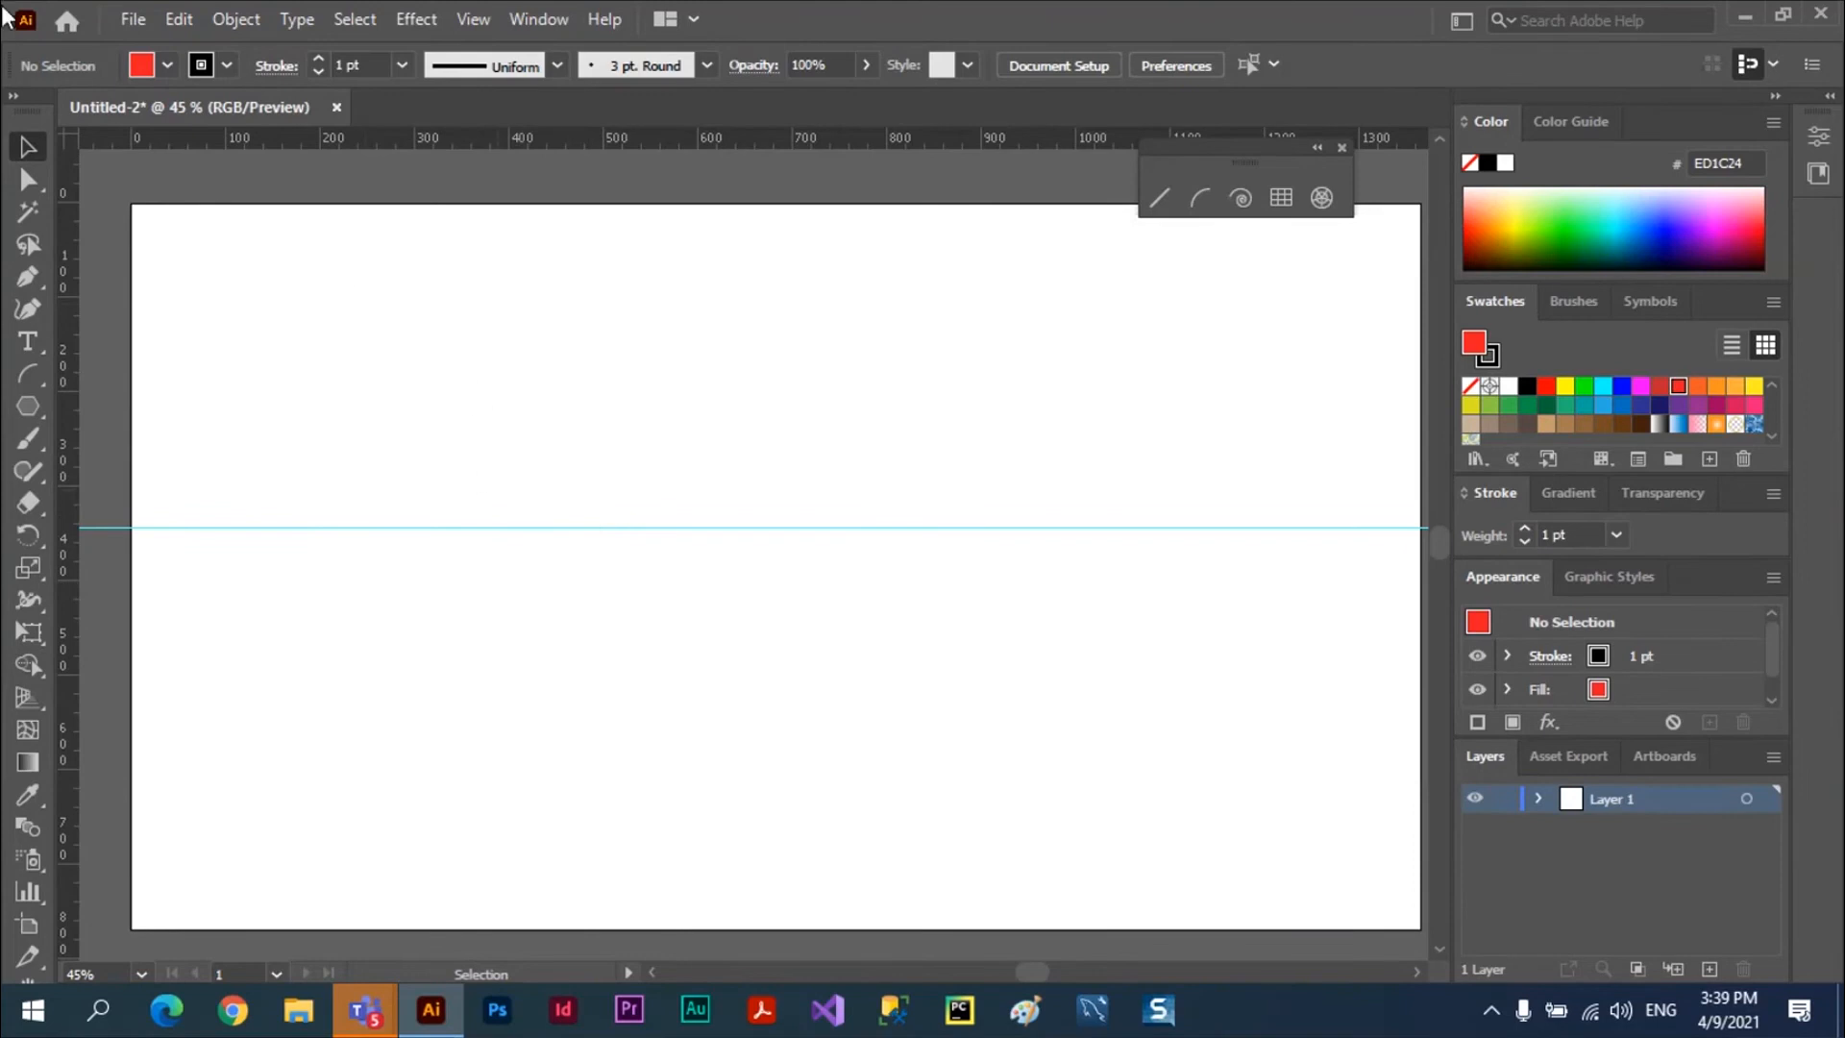
Select the horizontal guide and centre it vertically on the artboard
click(485, 527)
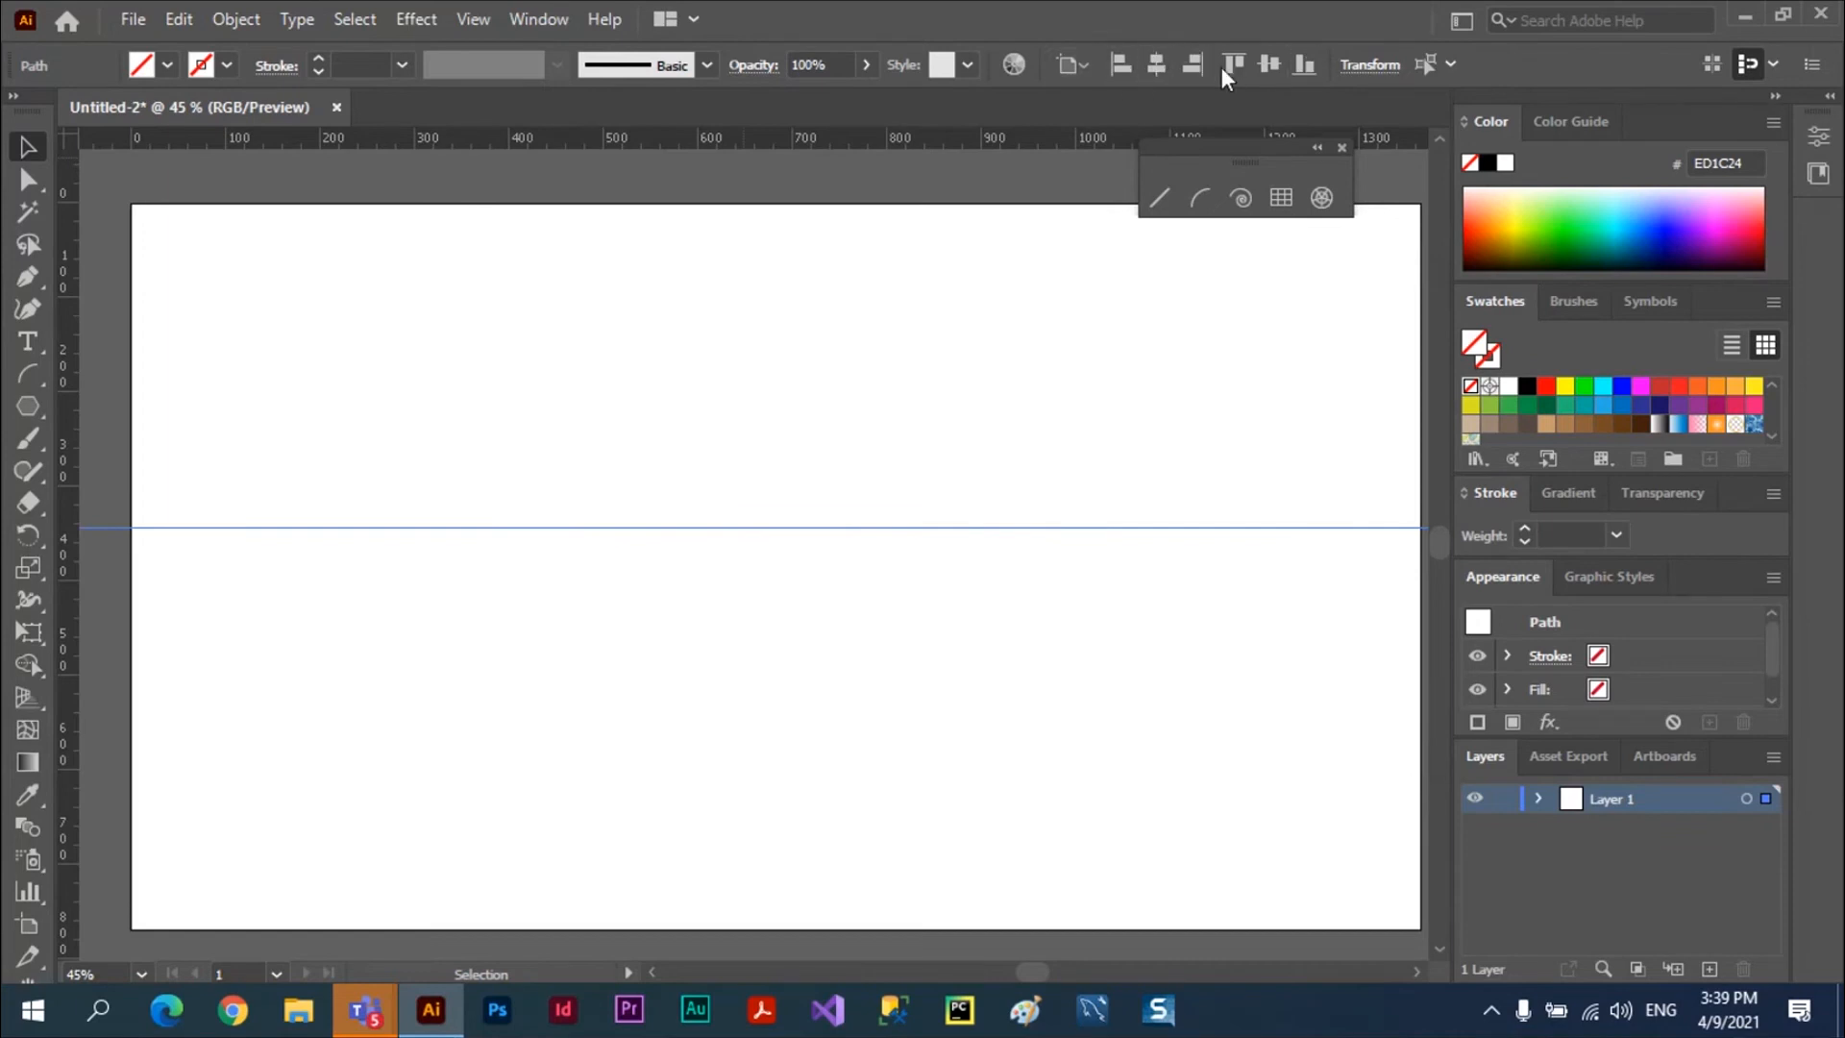
click(1081, 67)
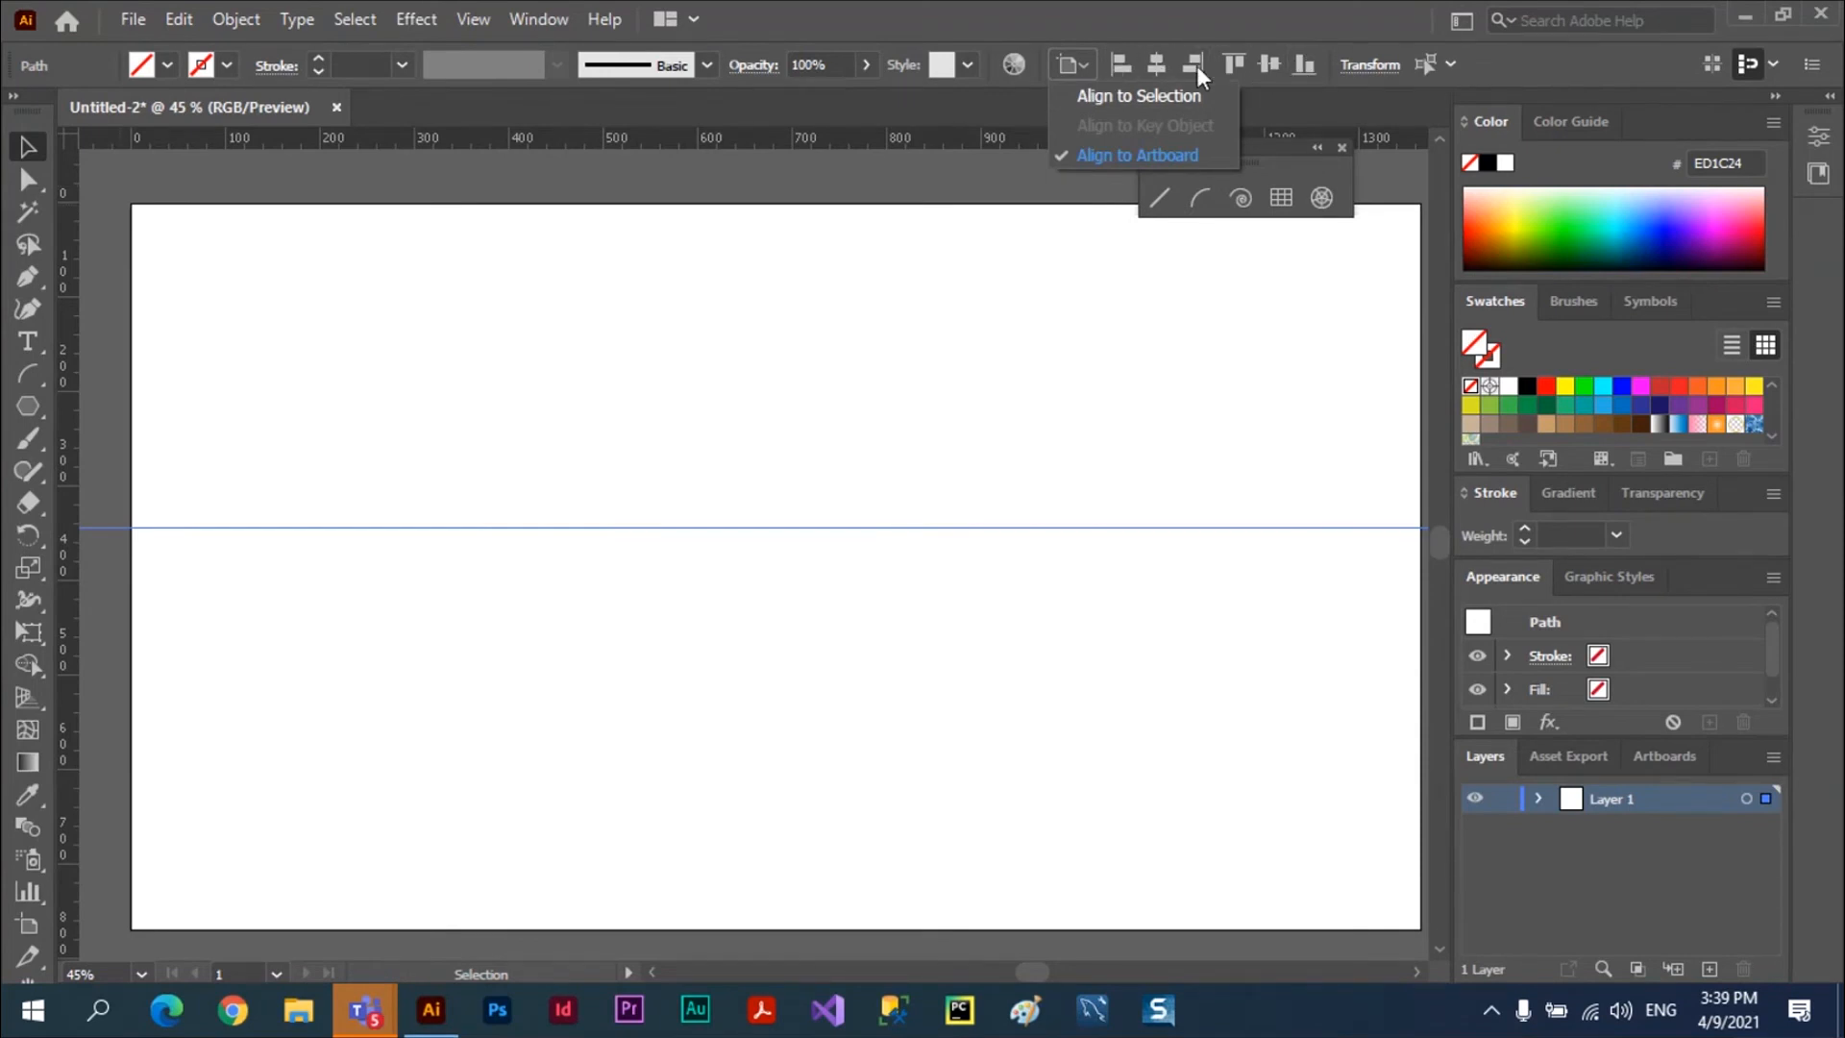
click(1079, 62)
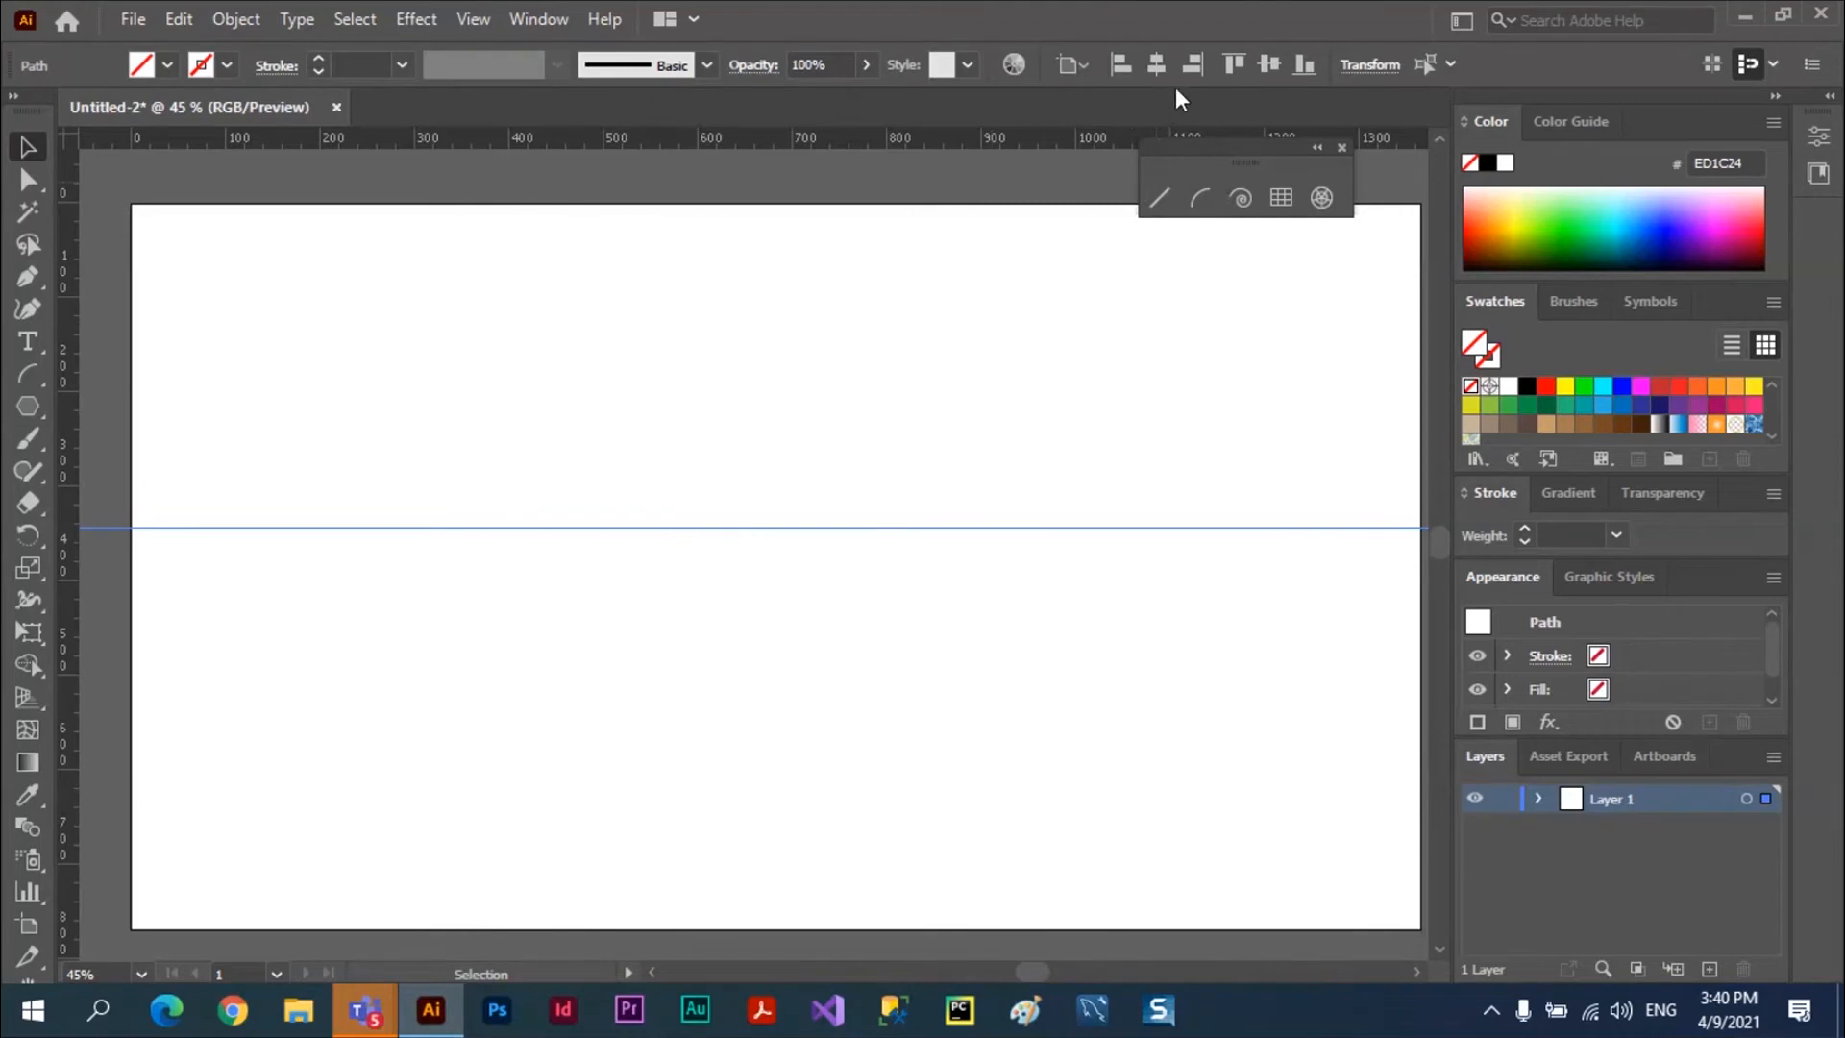
click(1268, 65)
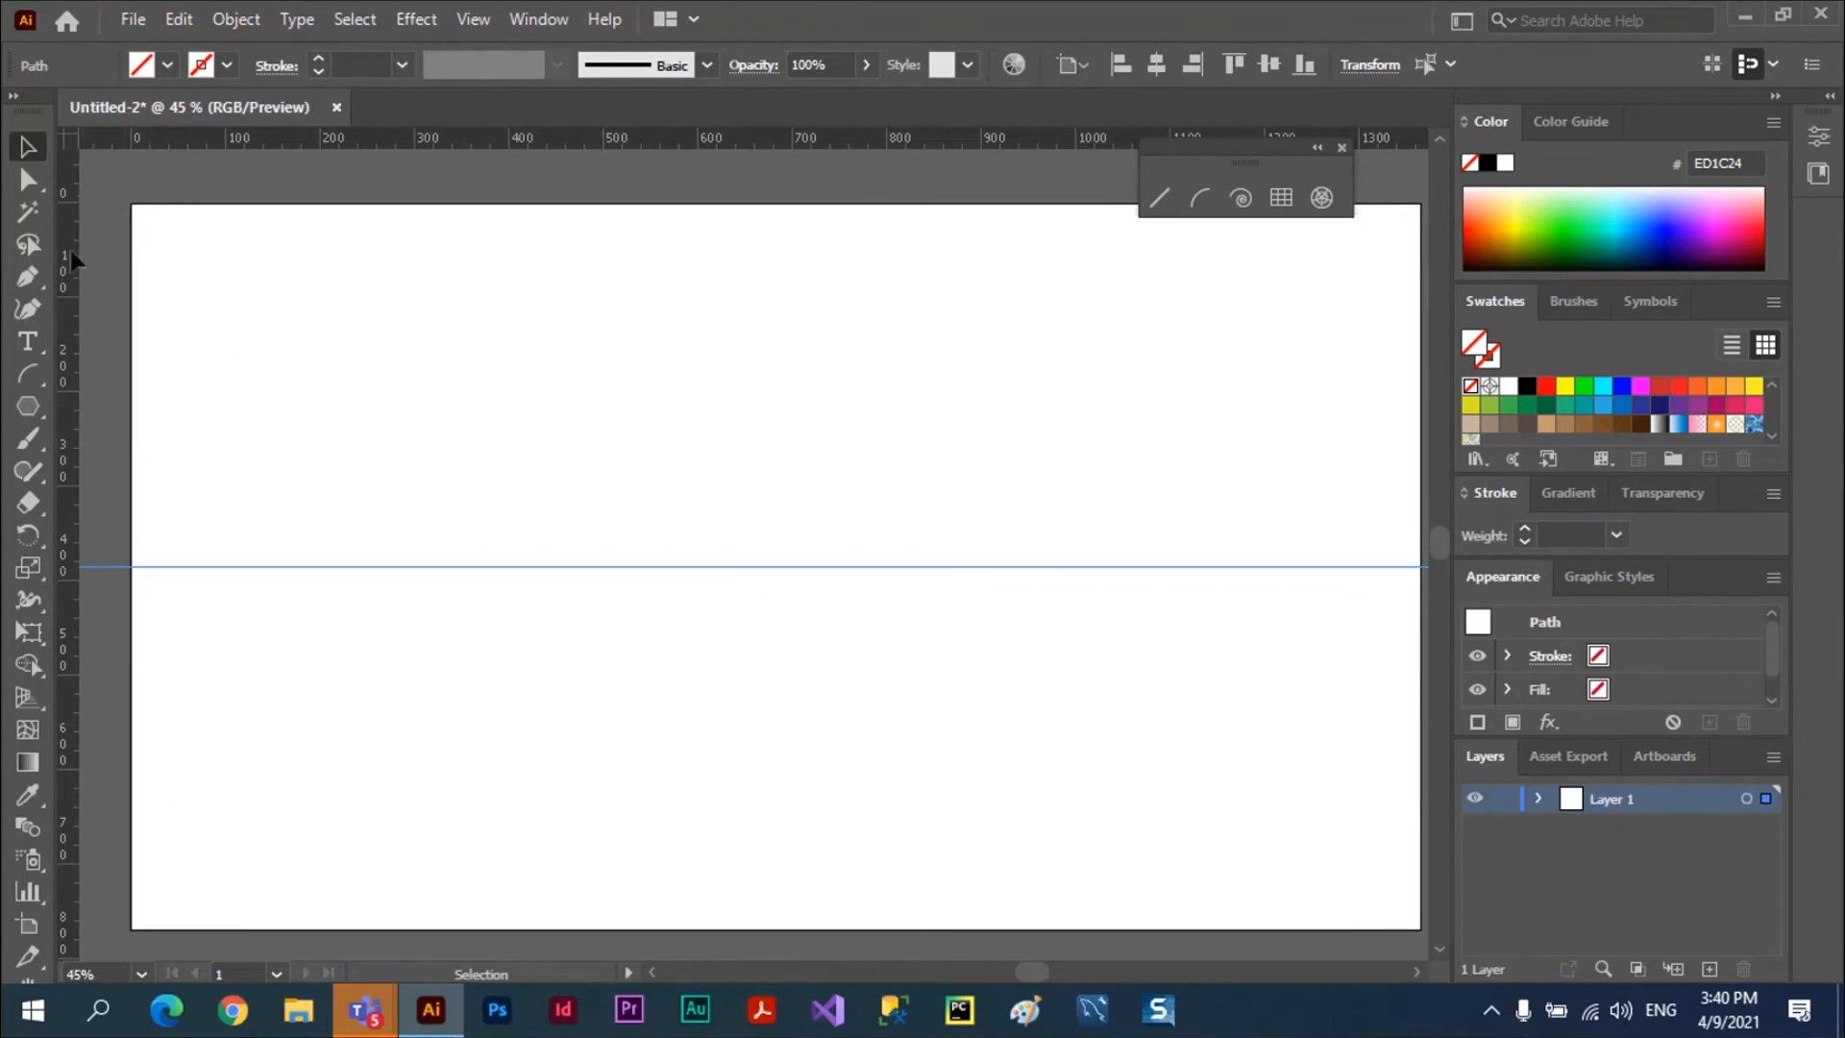
Add a vertical guide and centre it horizontally on the artboard
drag(69, 243, 522, 294)
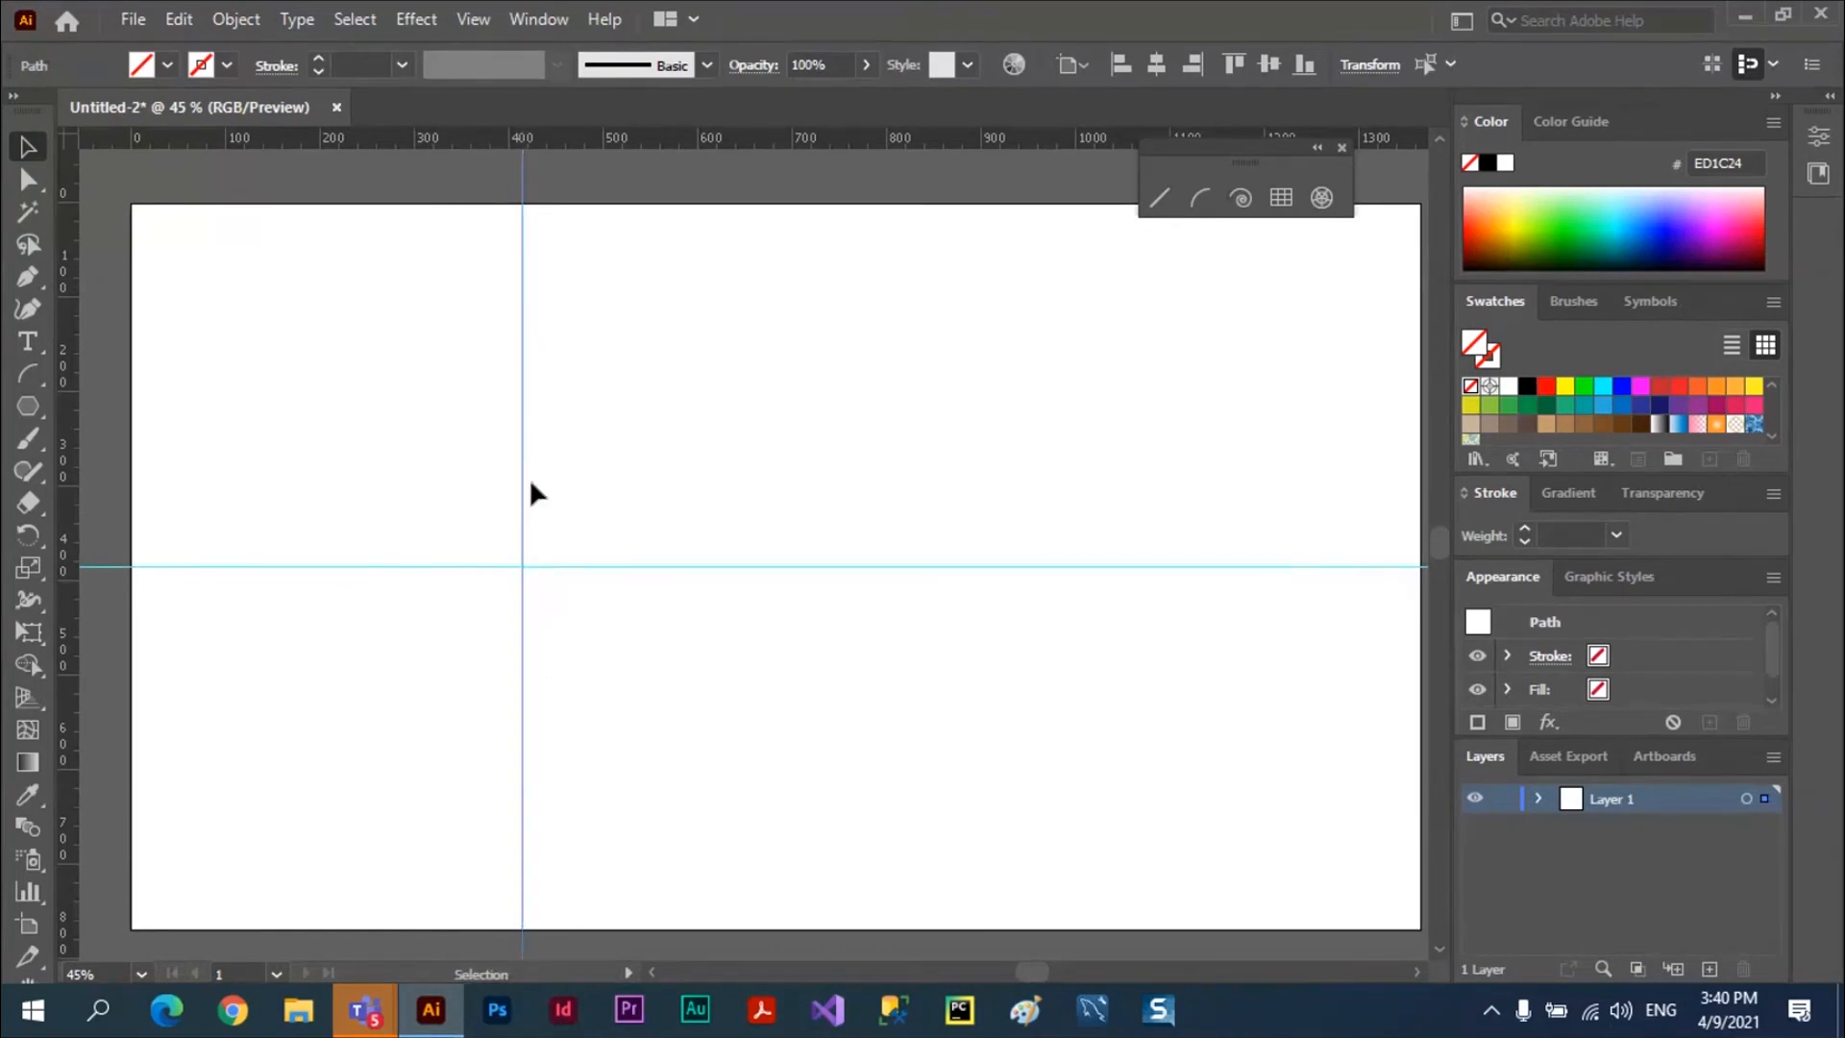
click(520, 265)
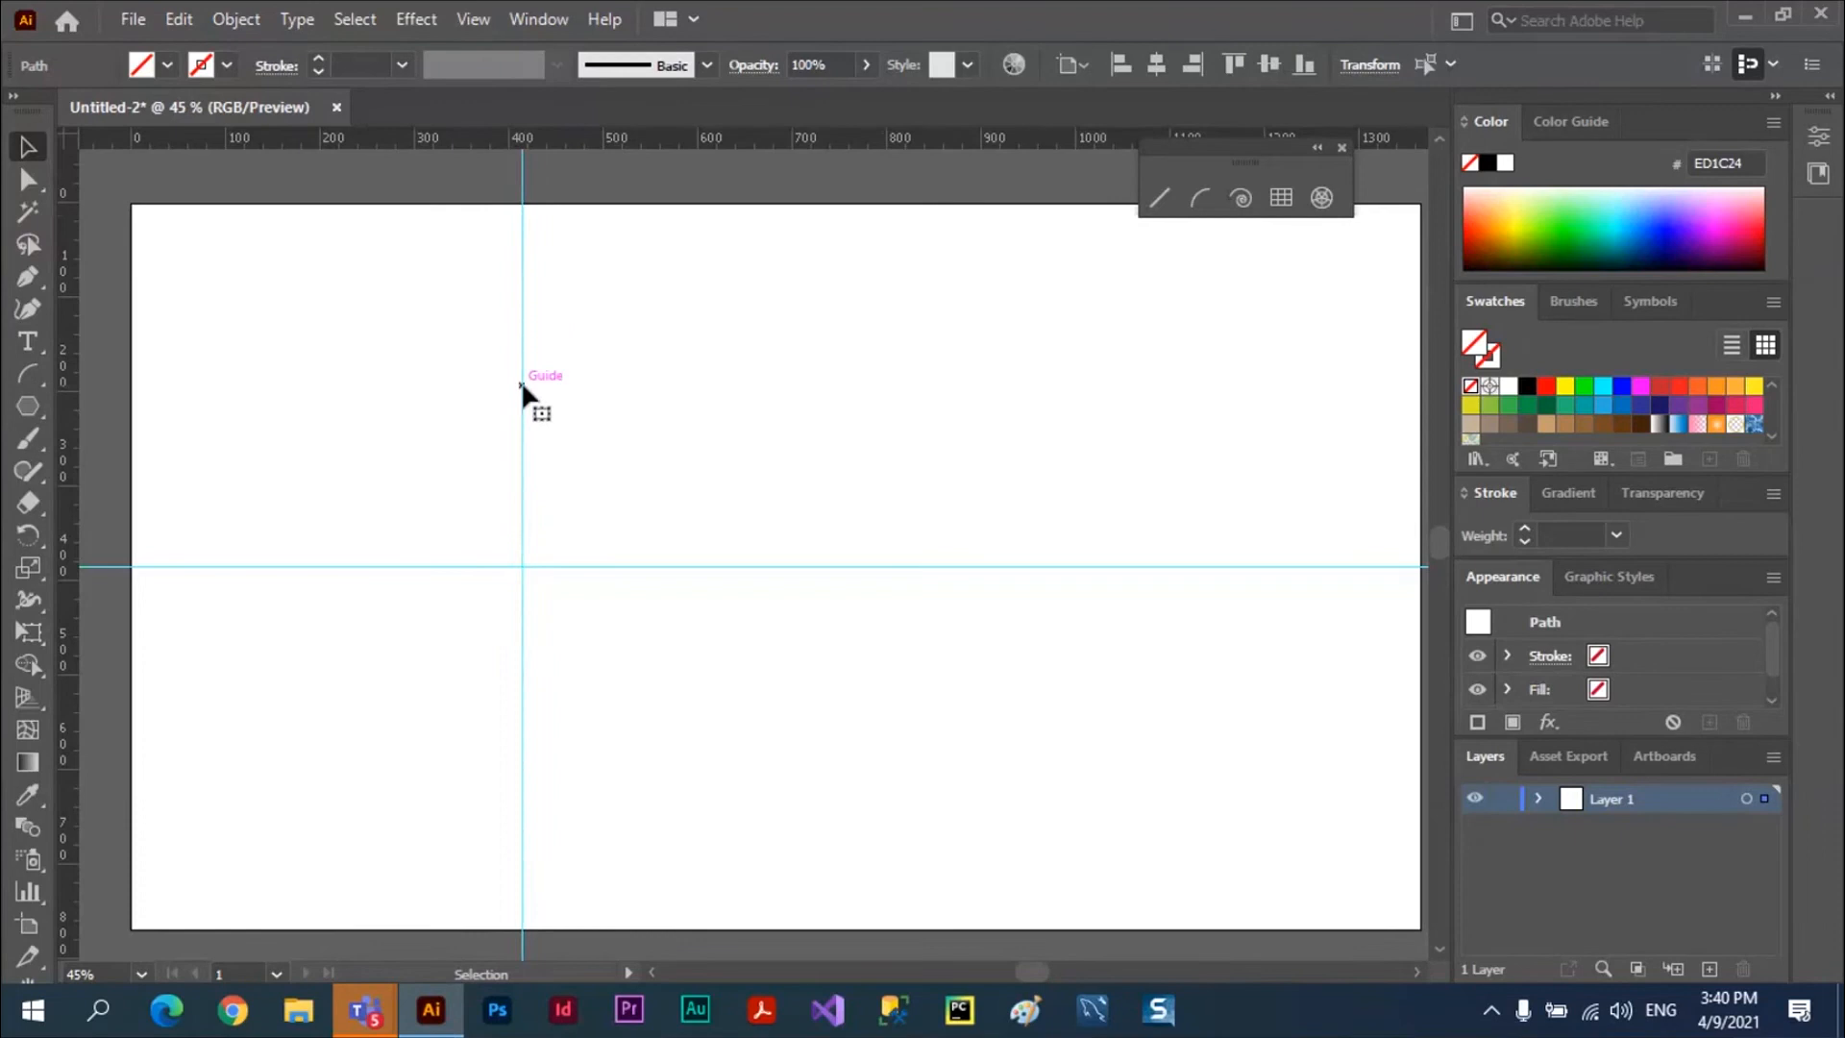
click(1155, 65)
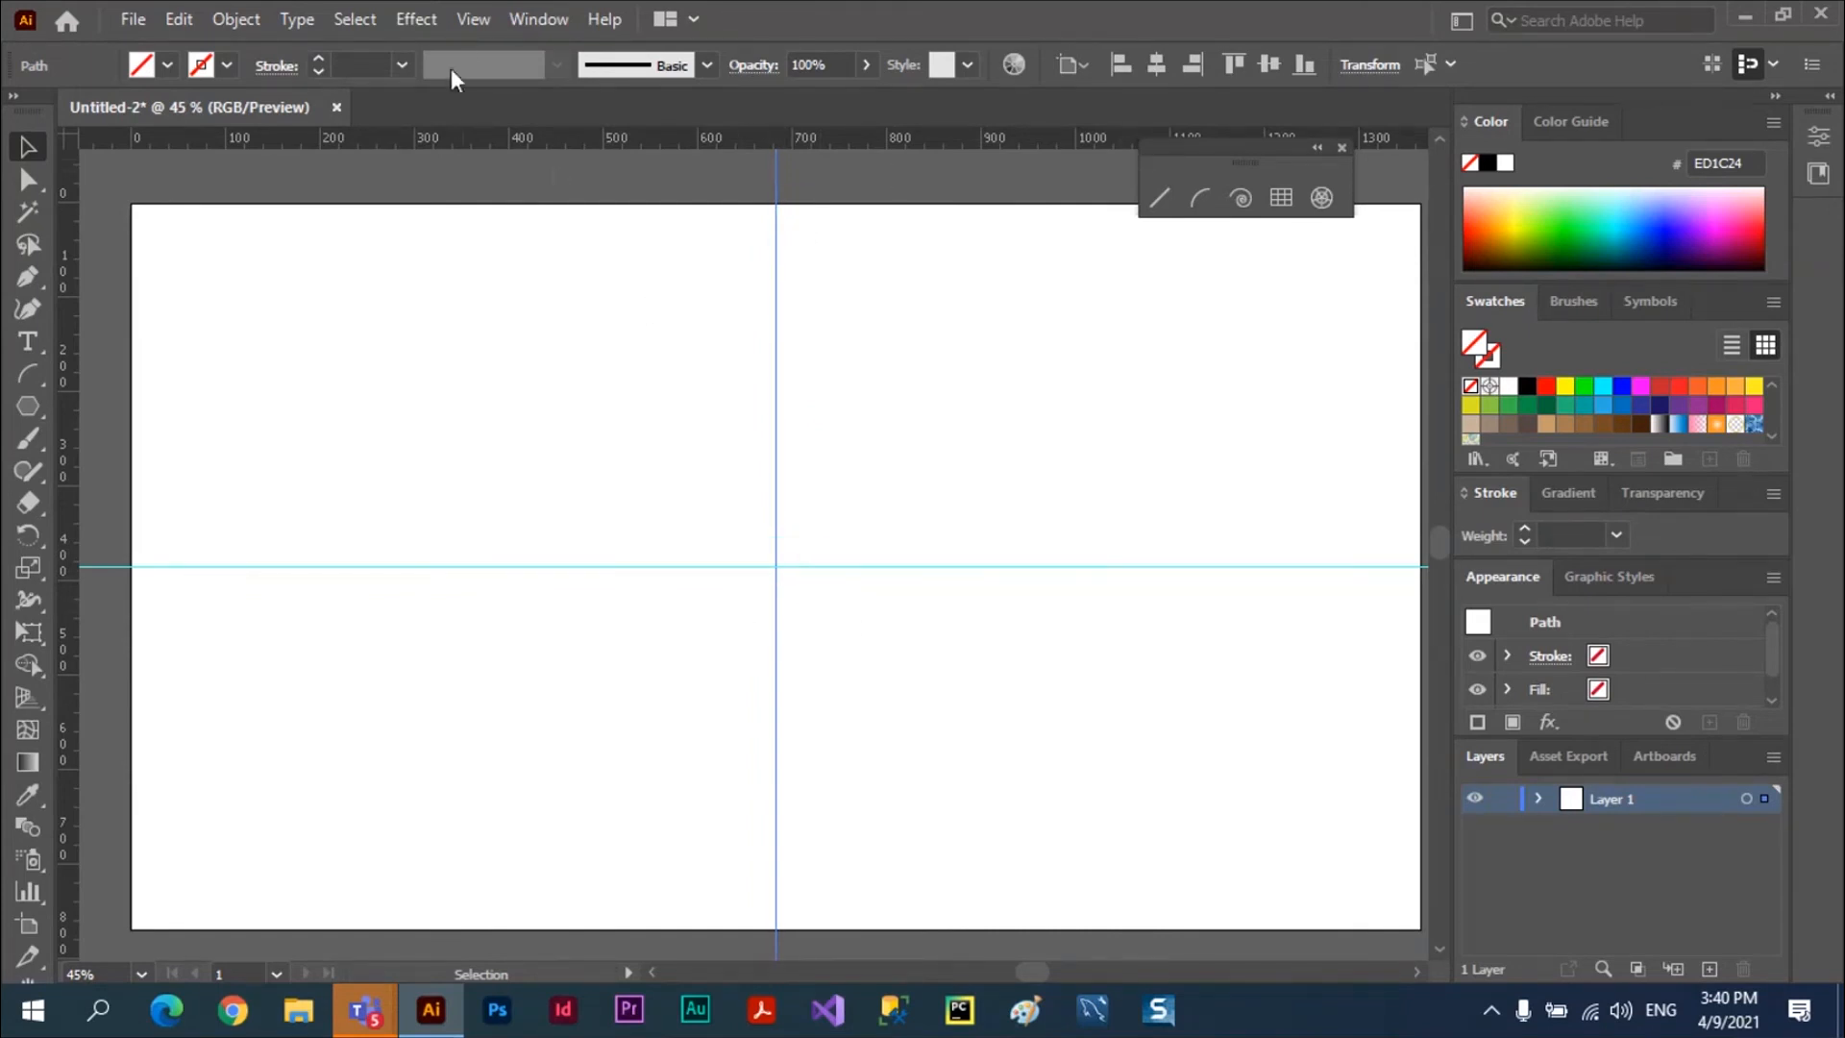
Lock both guides in place
click(469, 20)
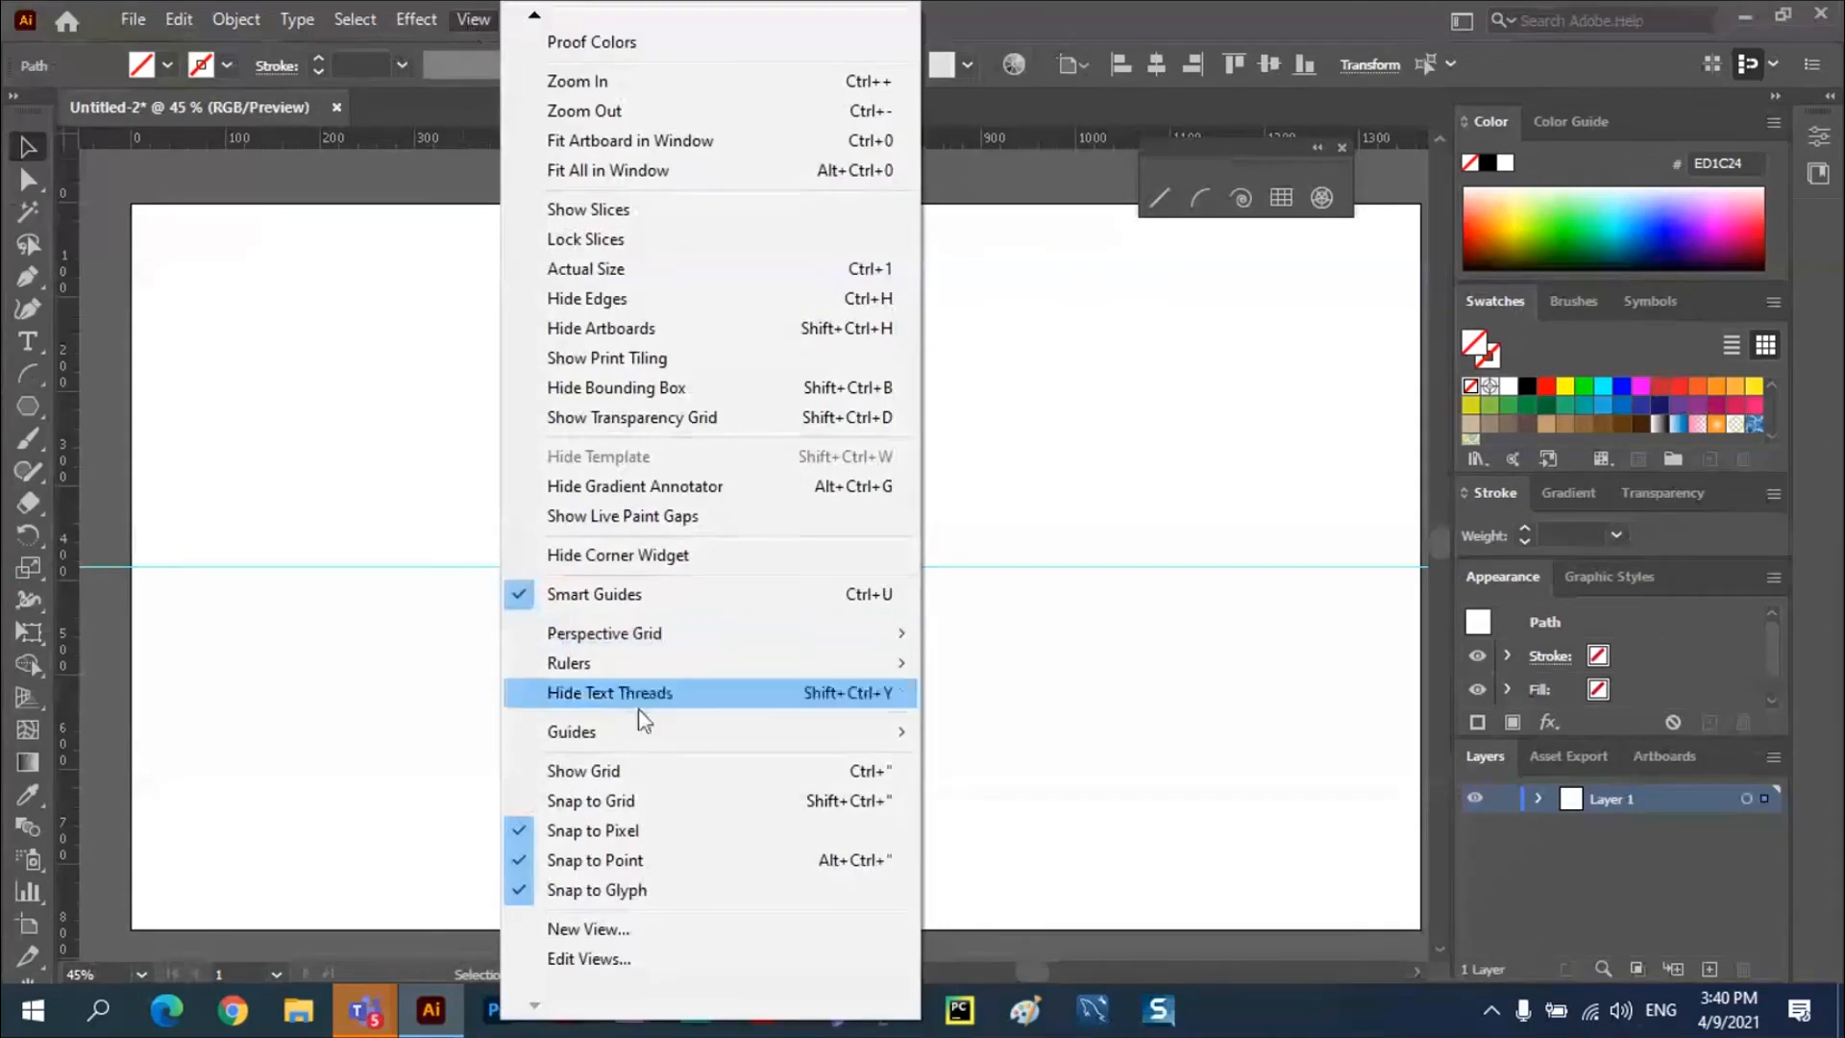
mouse_move(872, 733)
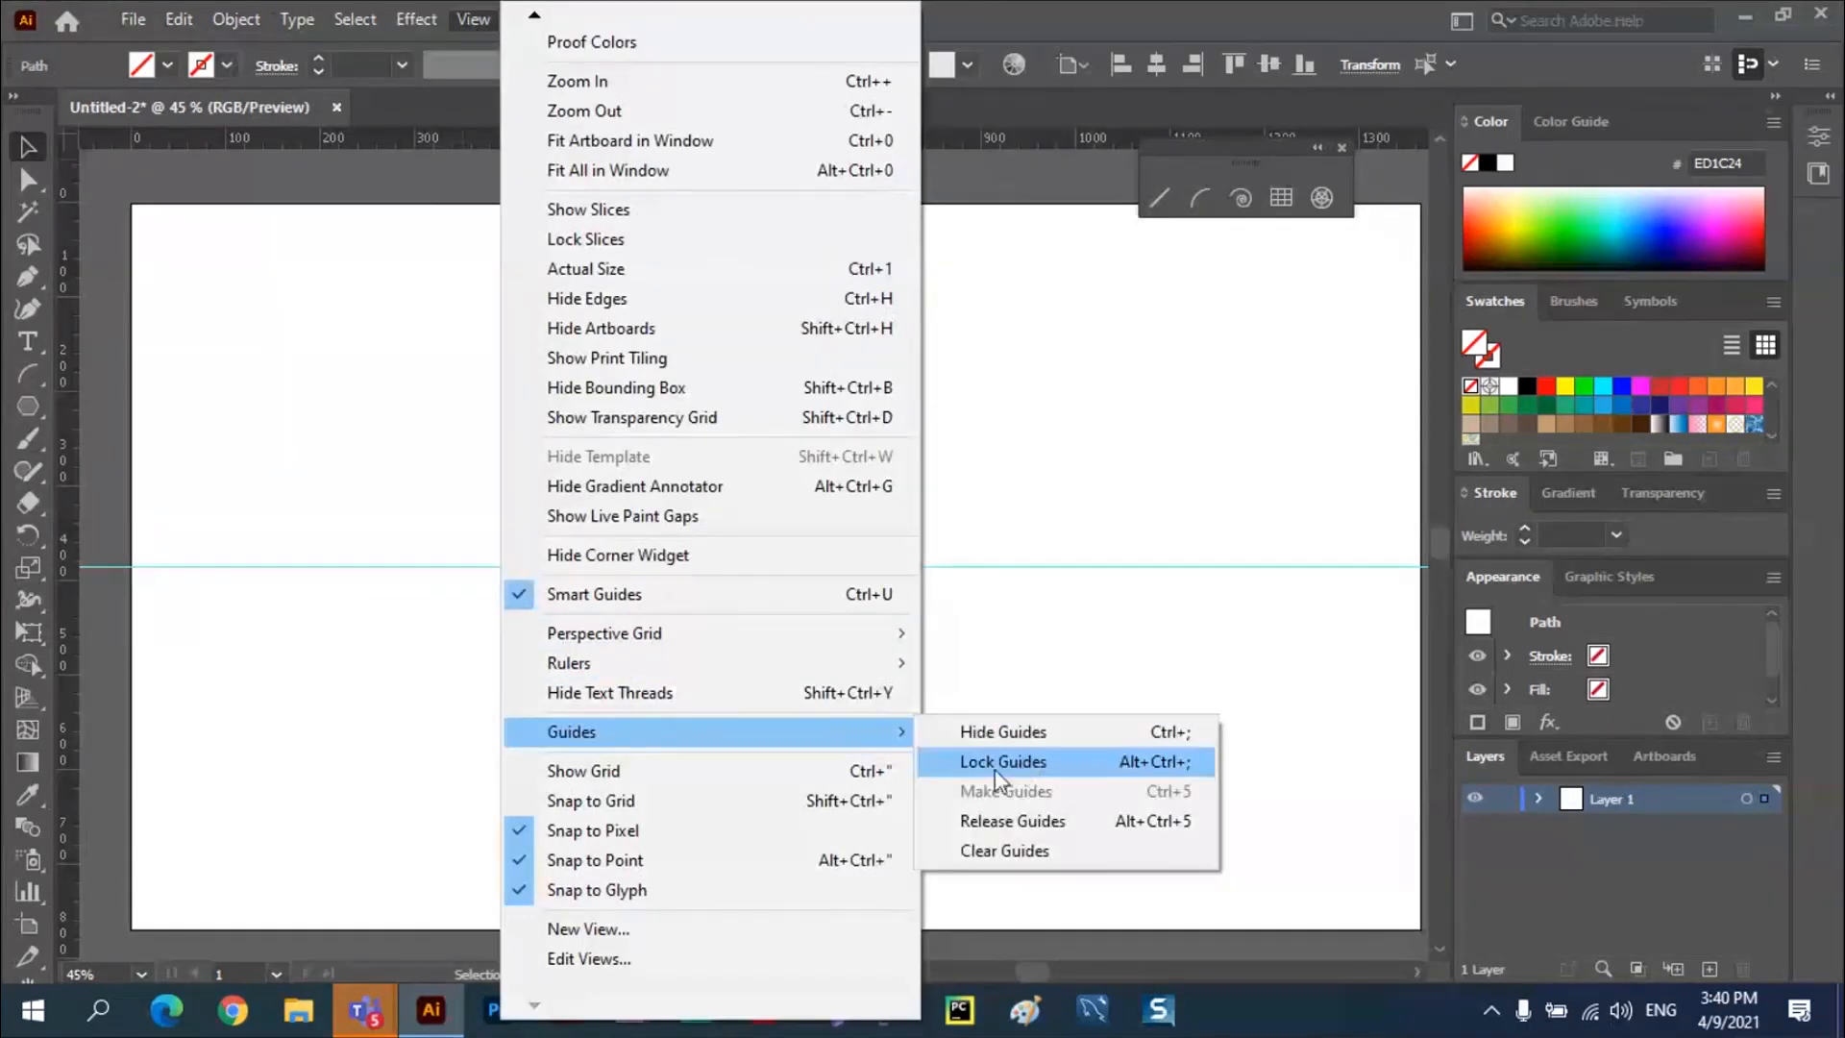
click(1018, 764)
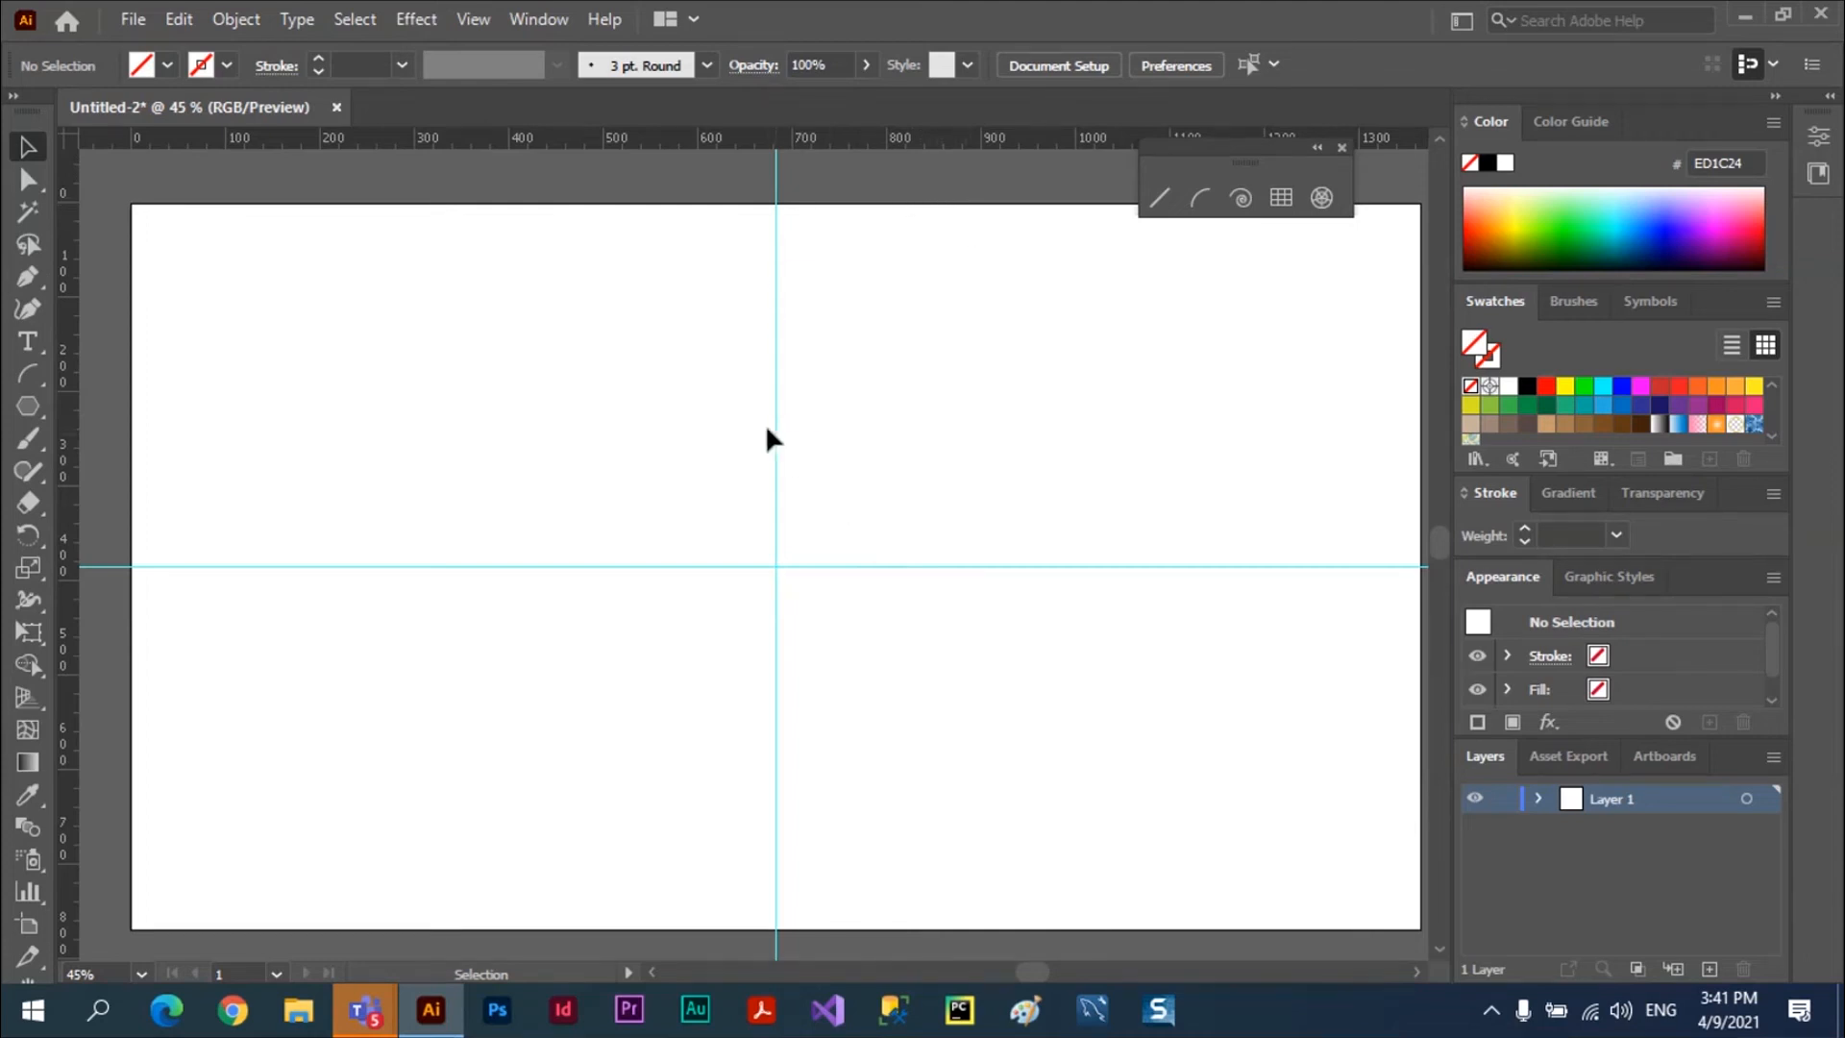
click(481, 25)
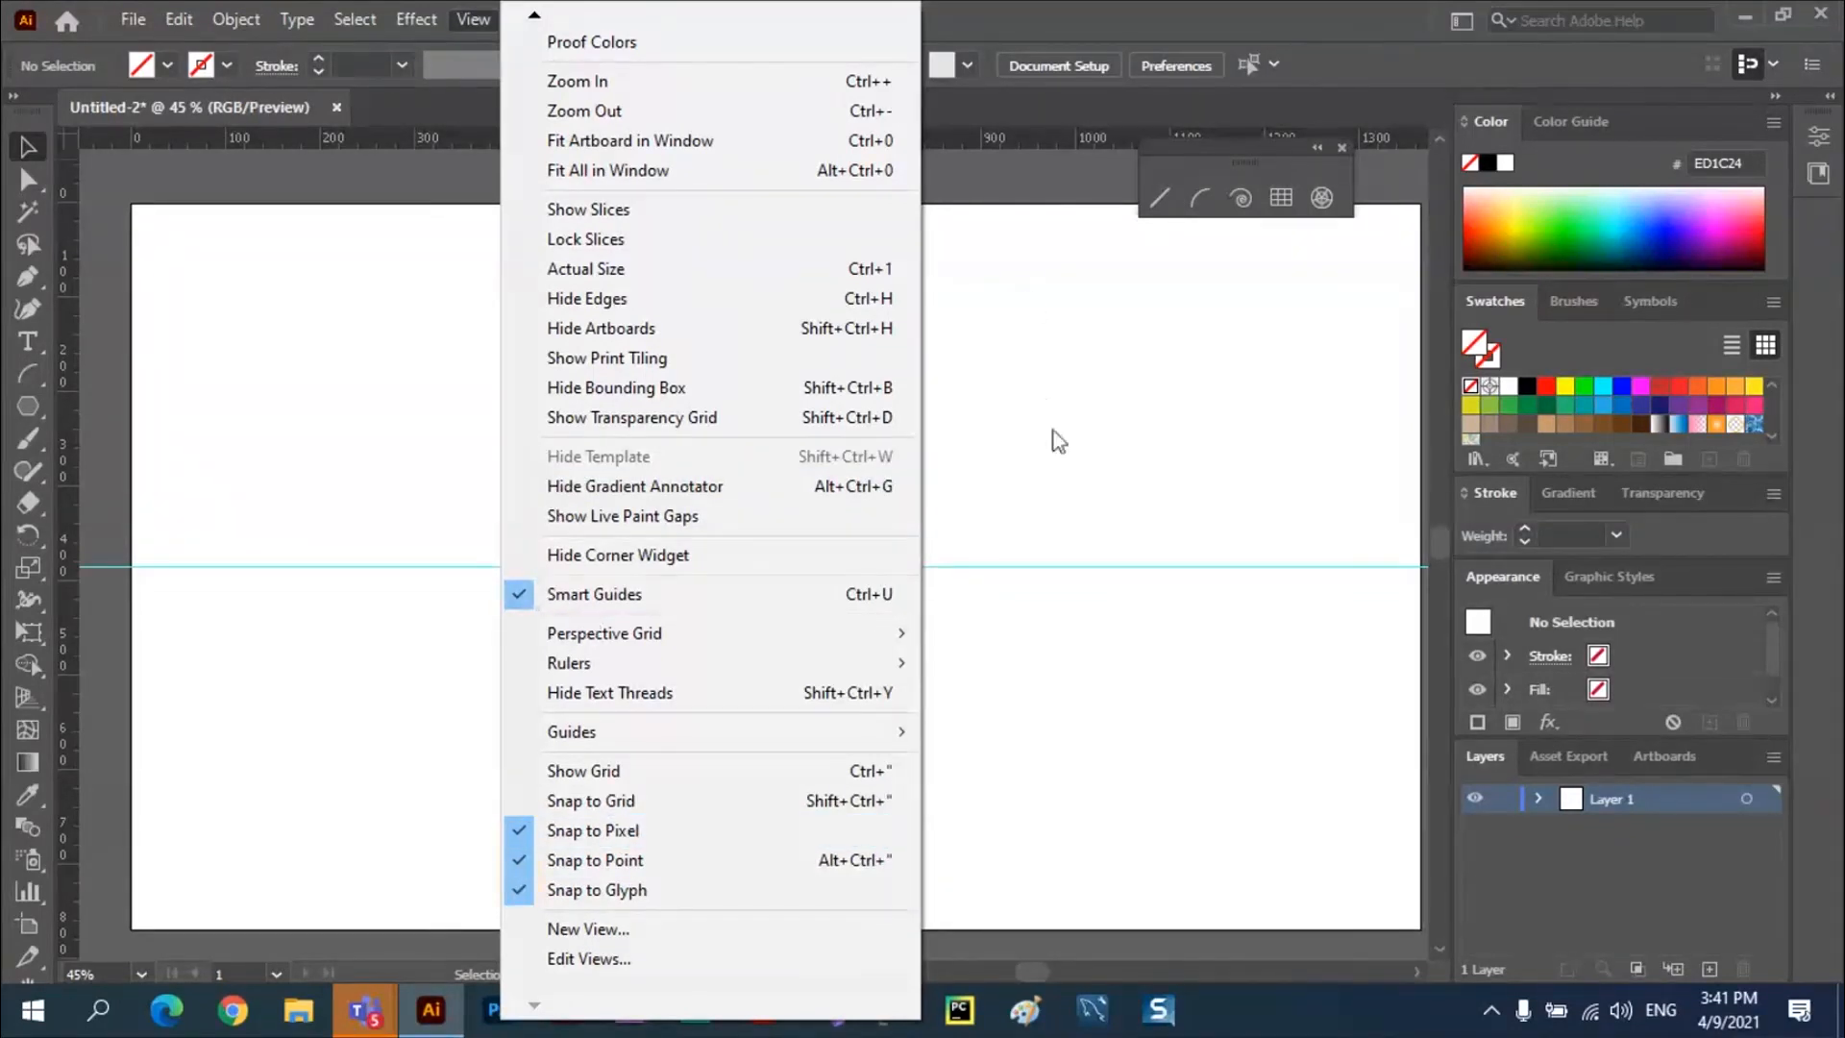
click(1387, 15)
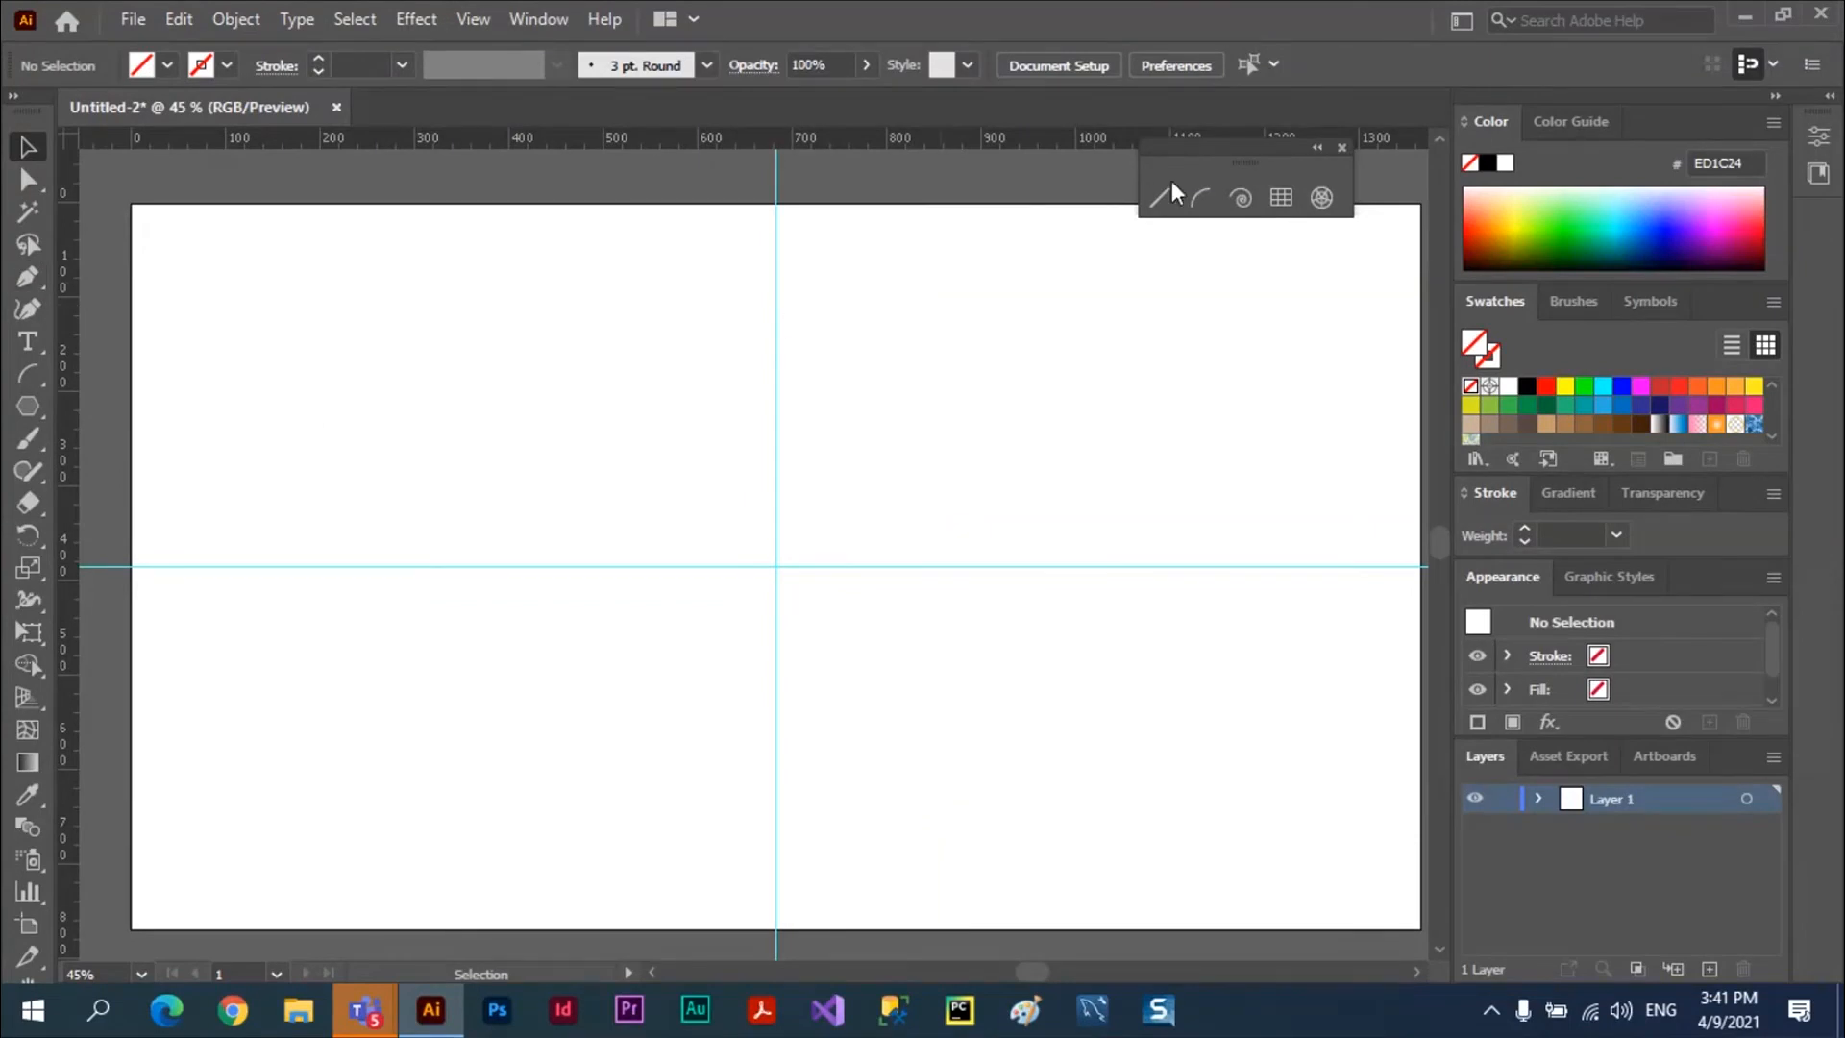
Move the floating line tools palette slightly down and draw two slanted line segments above the horizontal guide
drag(1242, 146, 1248, 198)
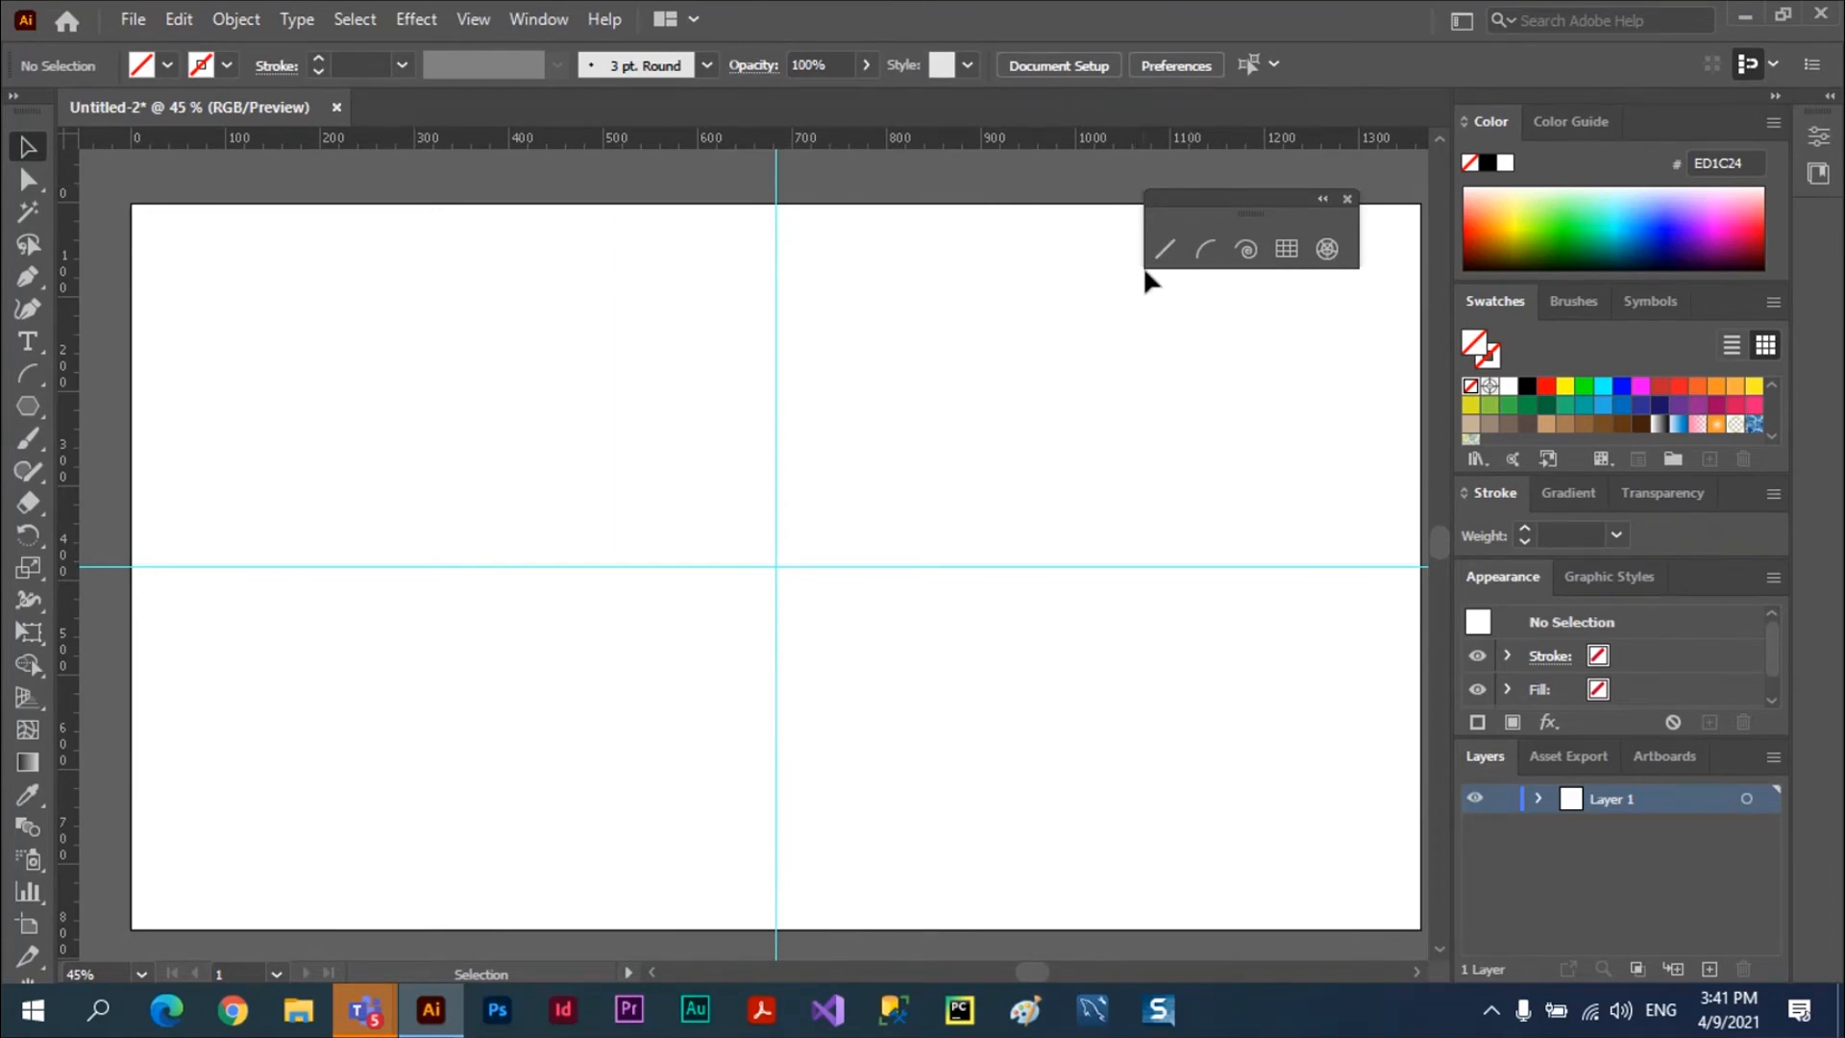
click(1163, 252)
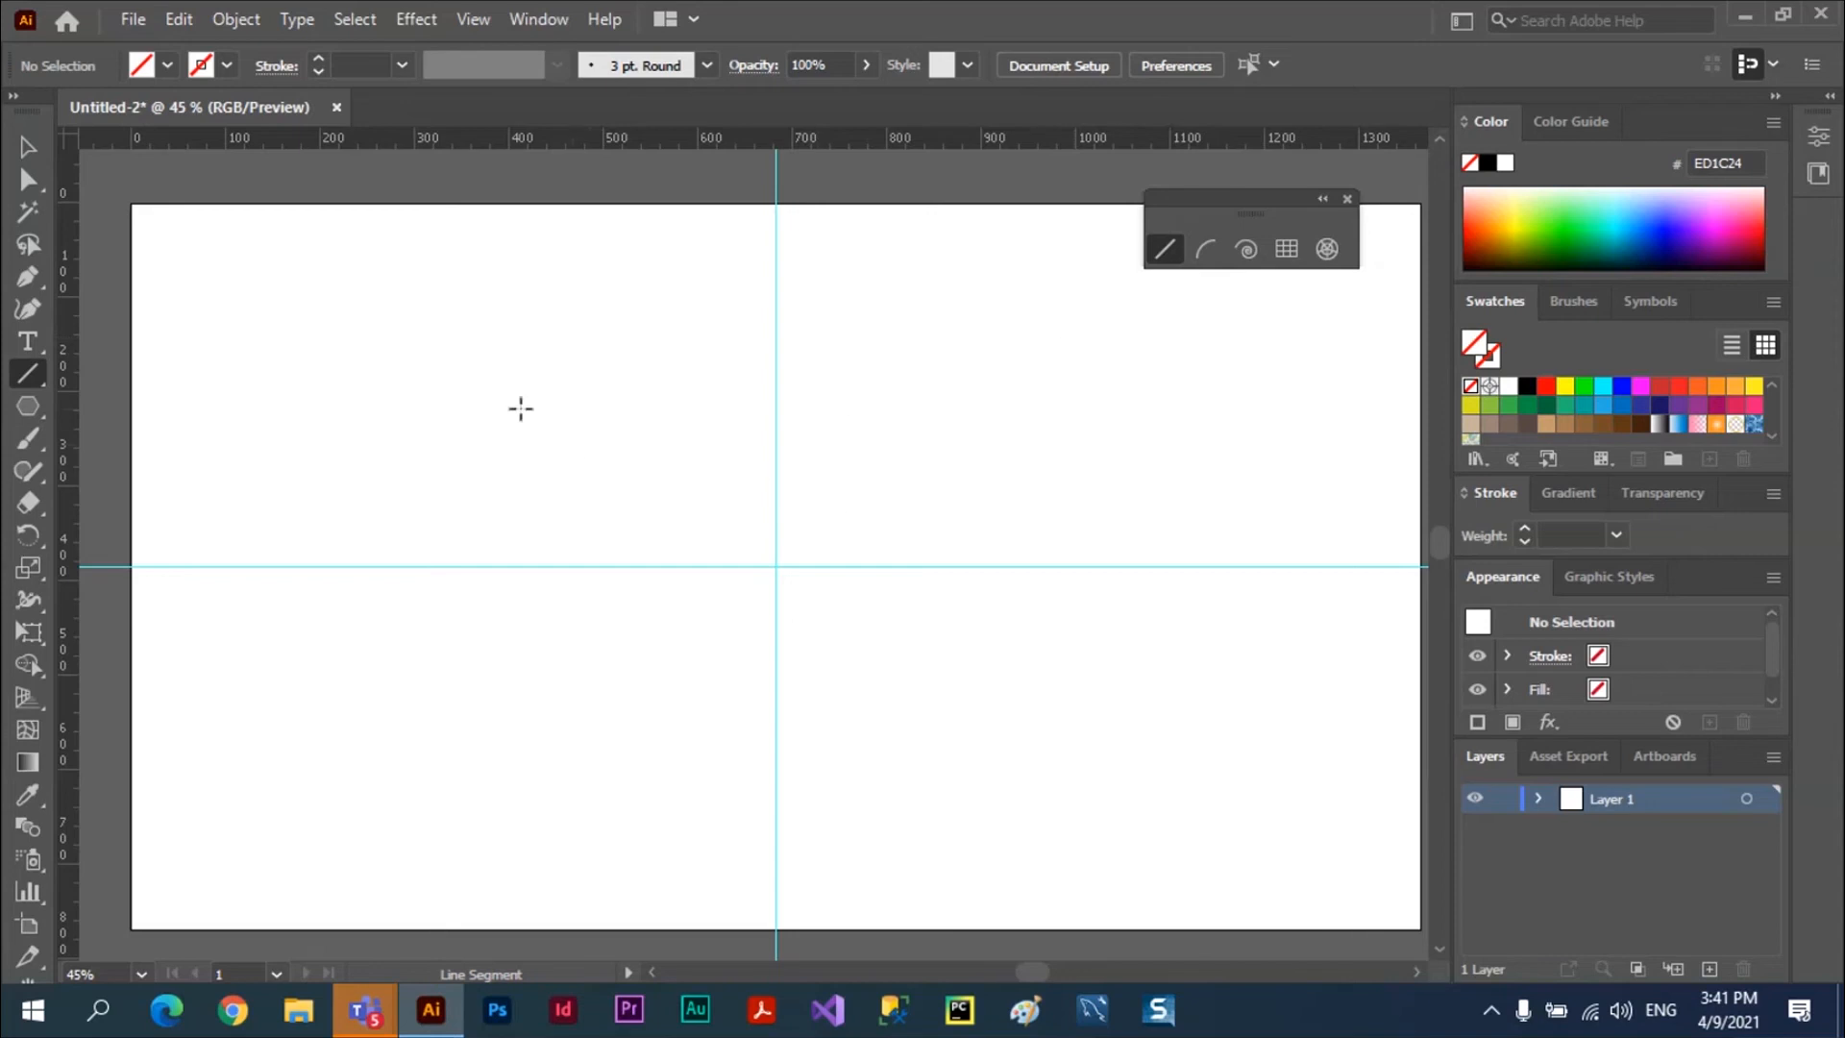
drag(449, 385, 1148, 452)
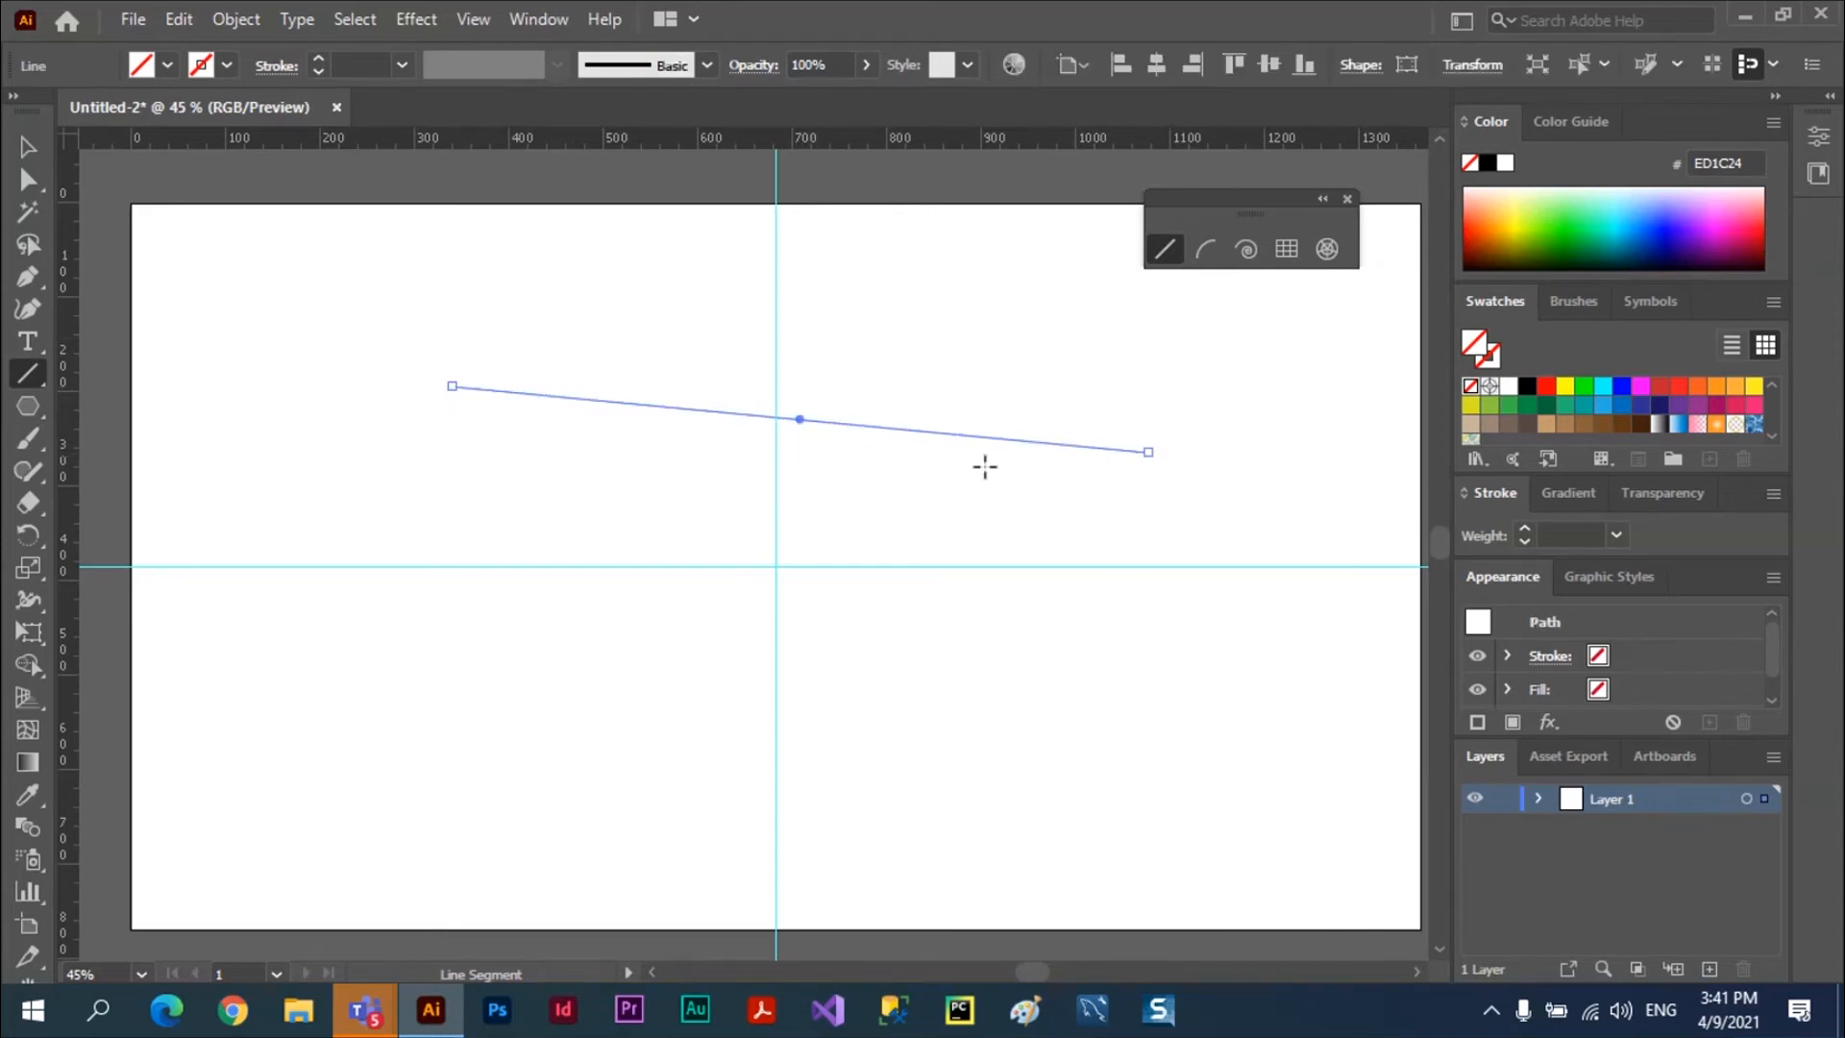
drag(487, 488, 1031, 534)
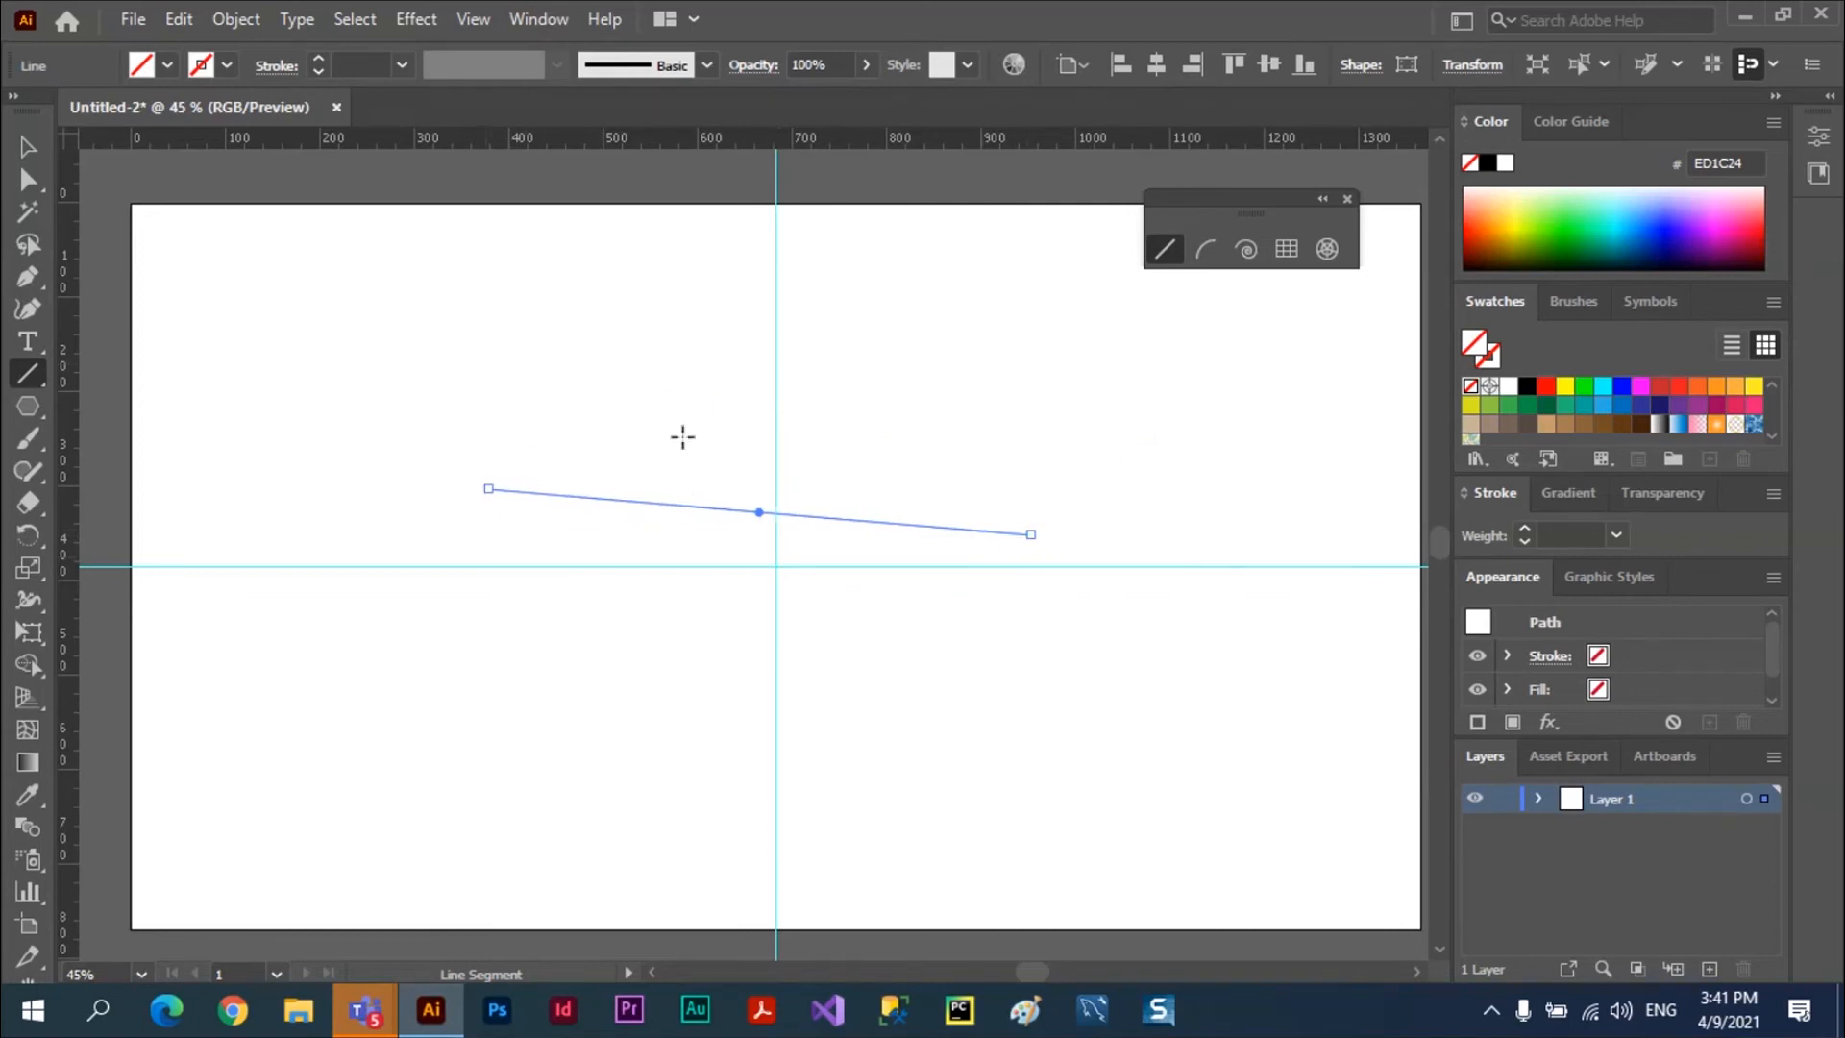
Give the selected line a black stroke with a weight of 4 pt
click(167, 65)
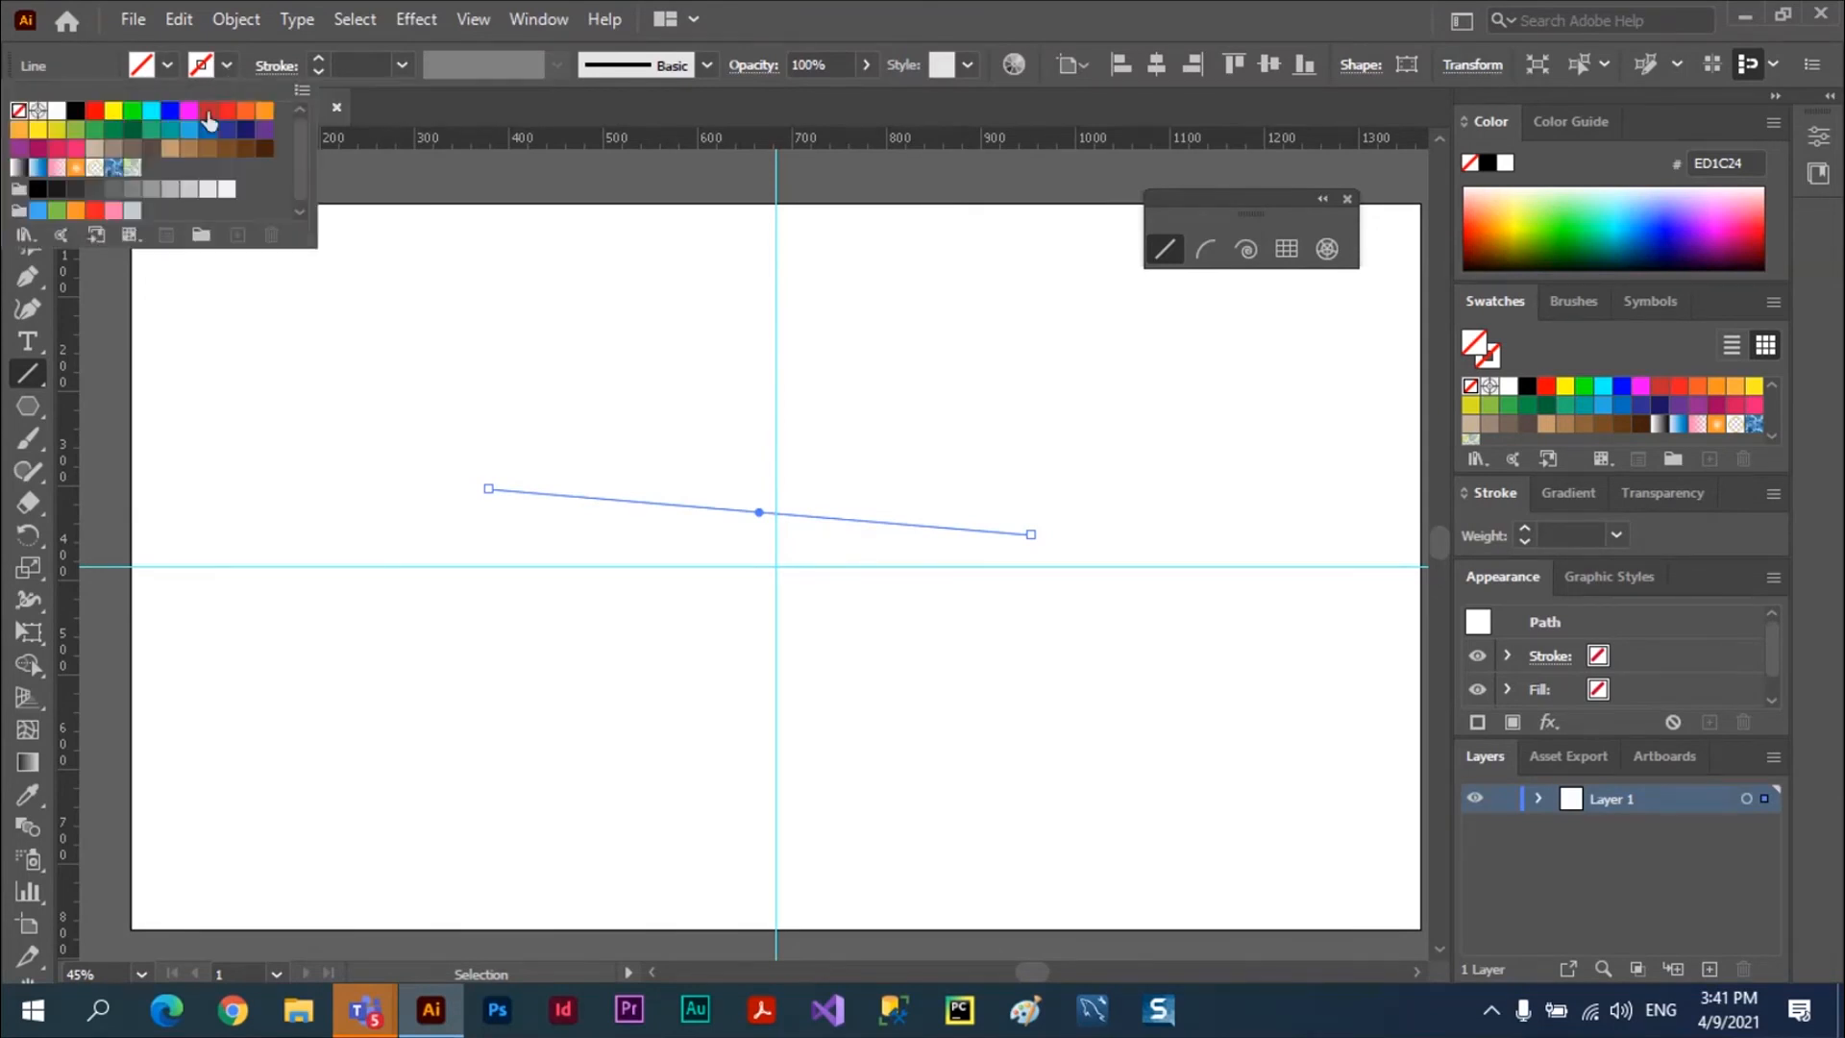
click(75, 110)
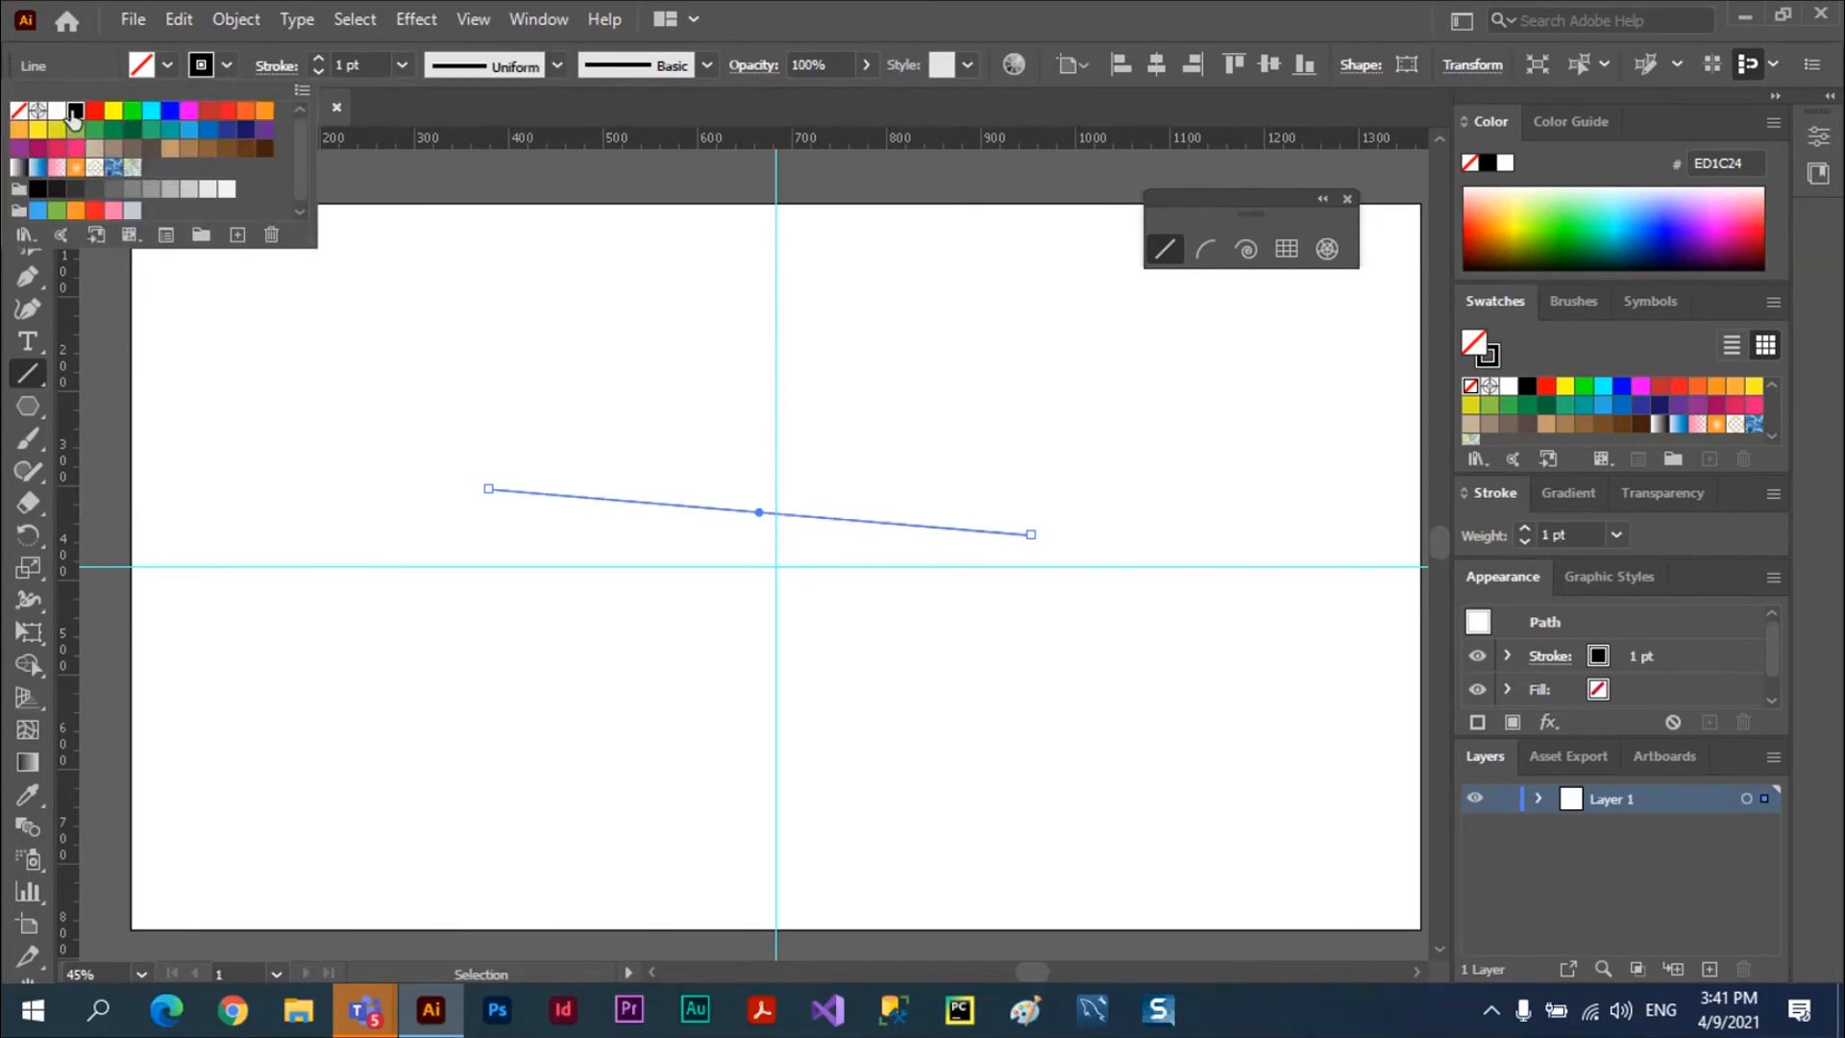
click(317, 58)
click(317, 58)
click(318, 58)
click(317, 58)
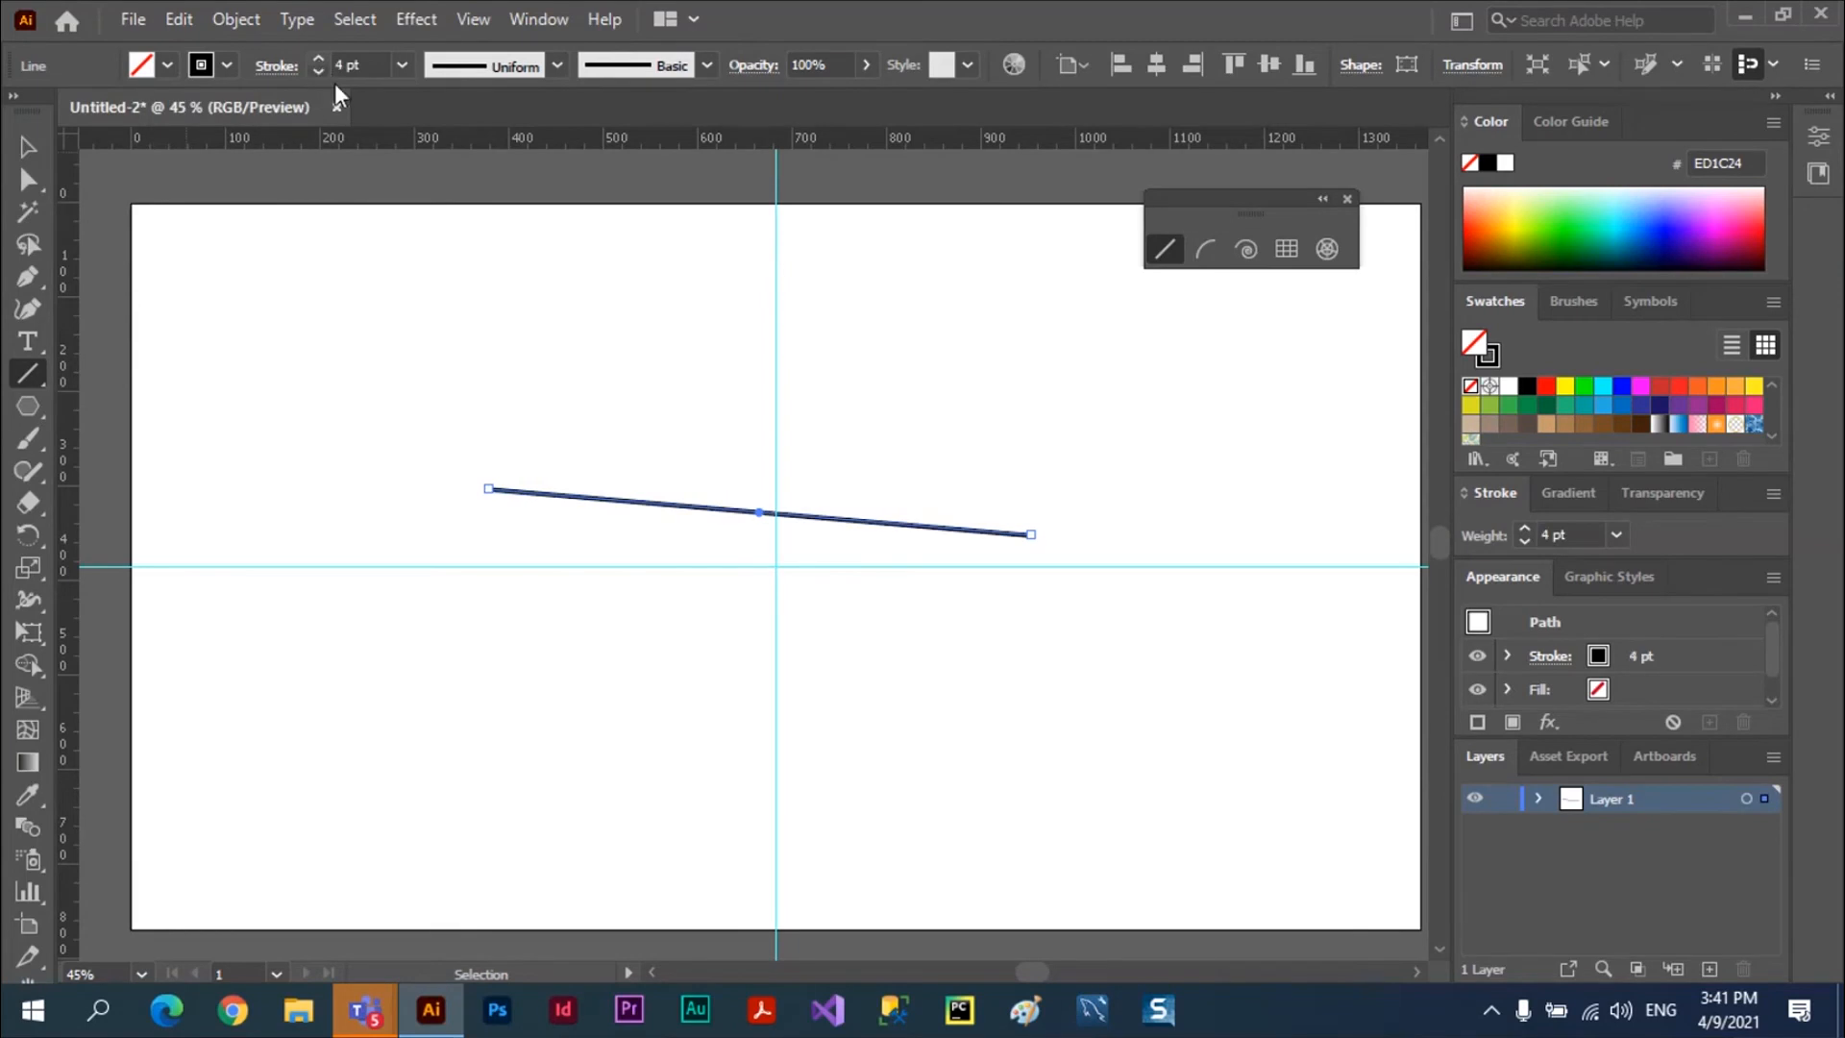
Draw three more slanted line segments around the horizontal guide, the last one rising and crossing another
drag(520, 427, 1075, 469)
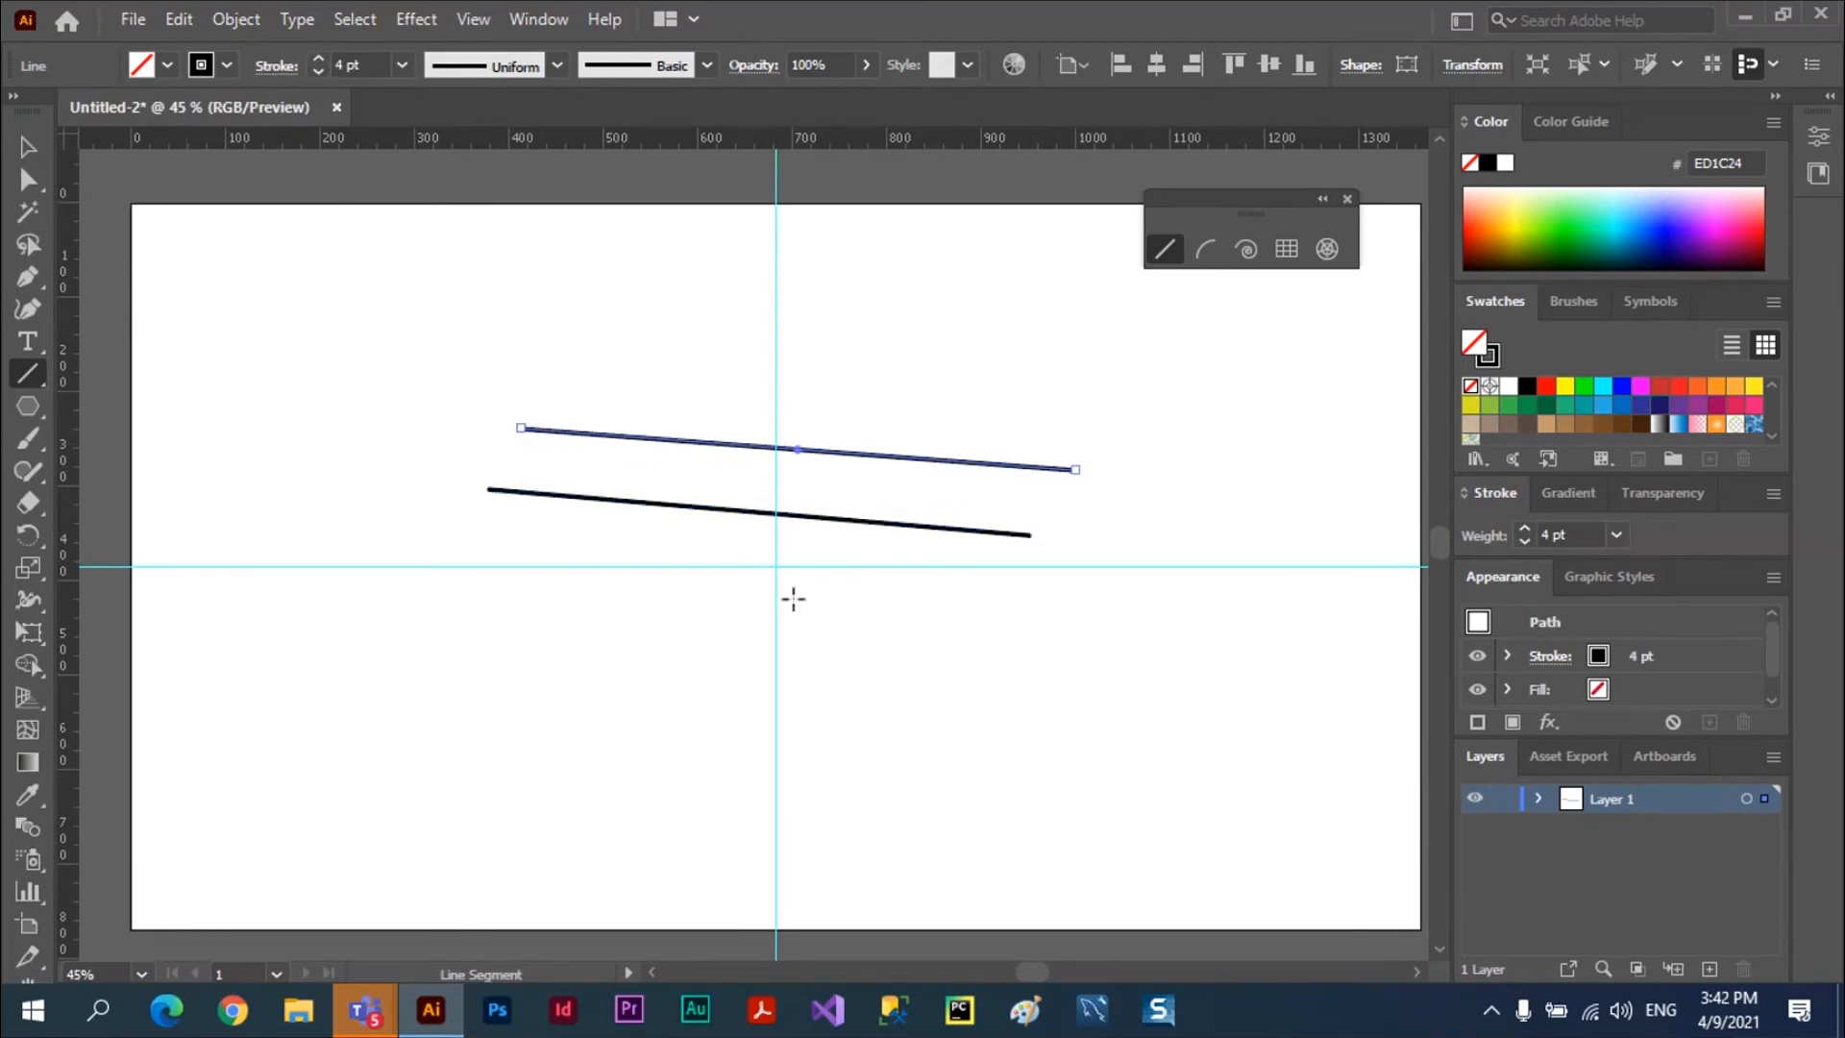
drag(513, 554, 1045, 684)
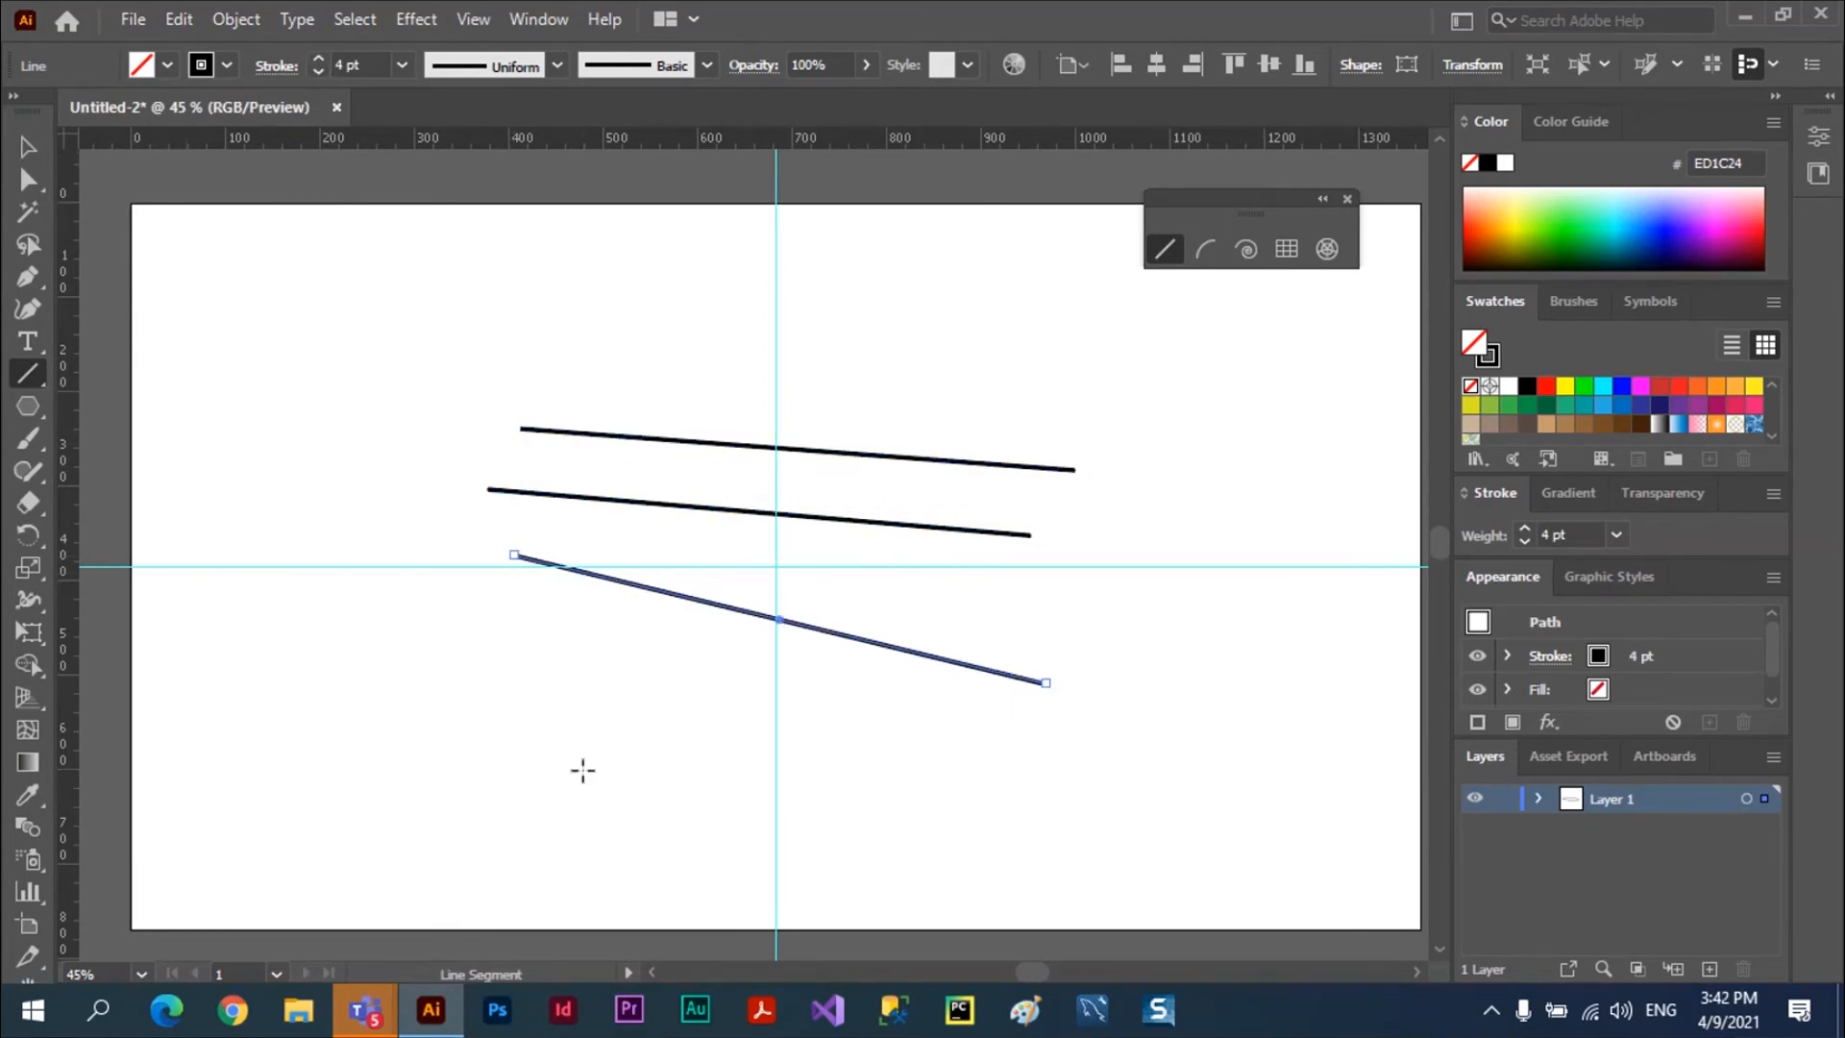
drag(559, 783, 1134, 514)
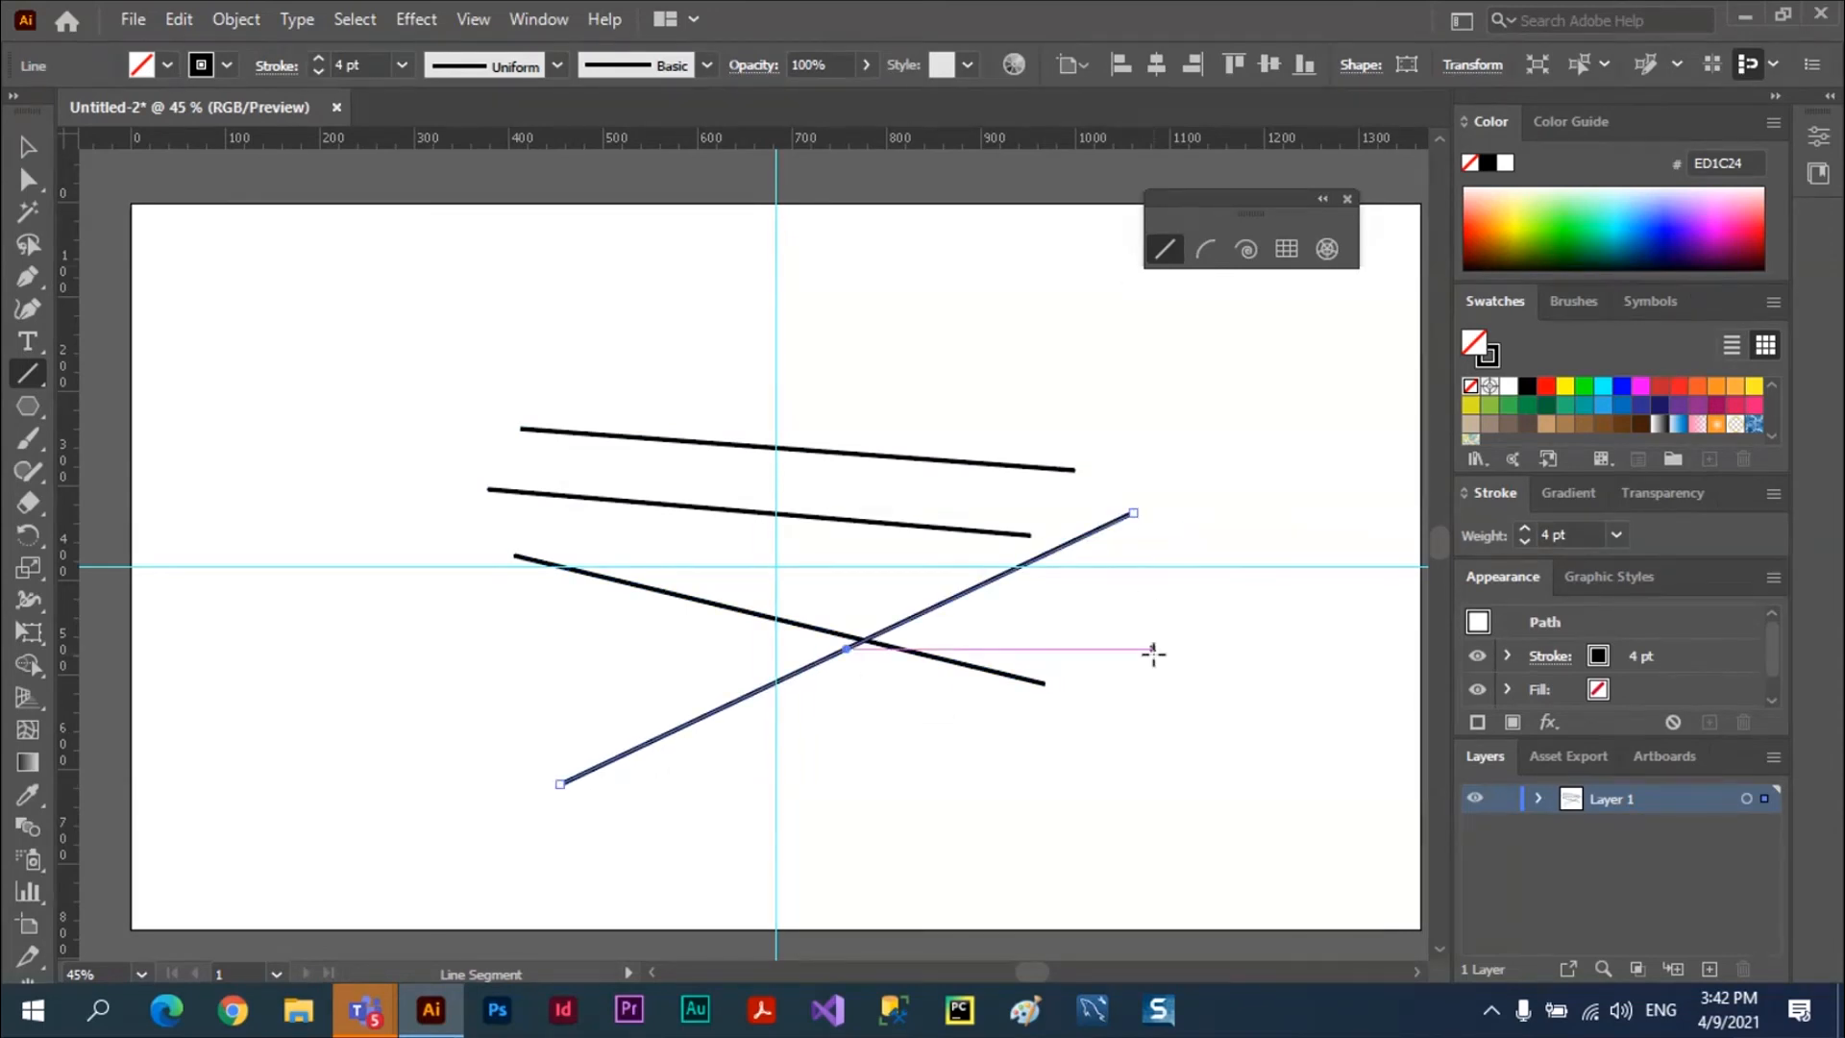
Select all the drawn lines and delete them
key(ctrl)
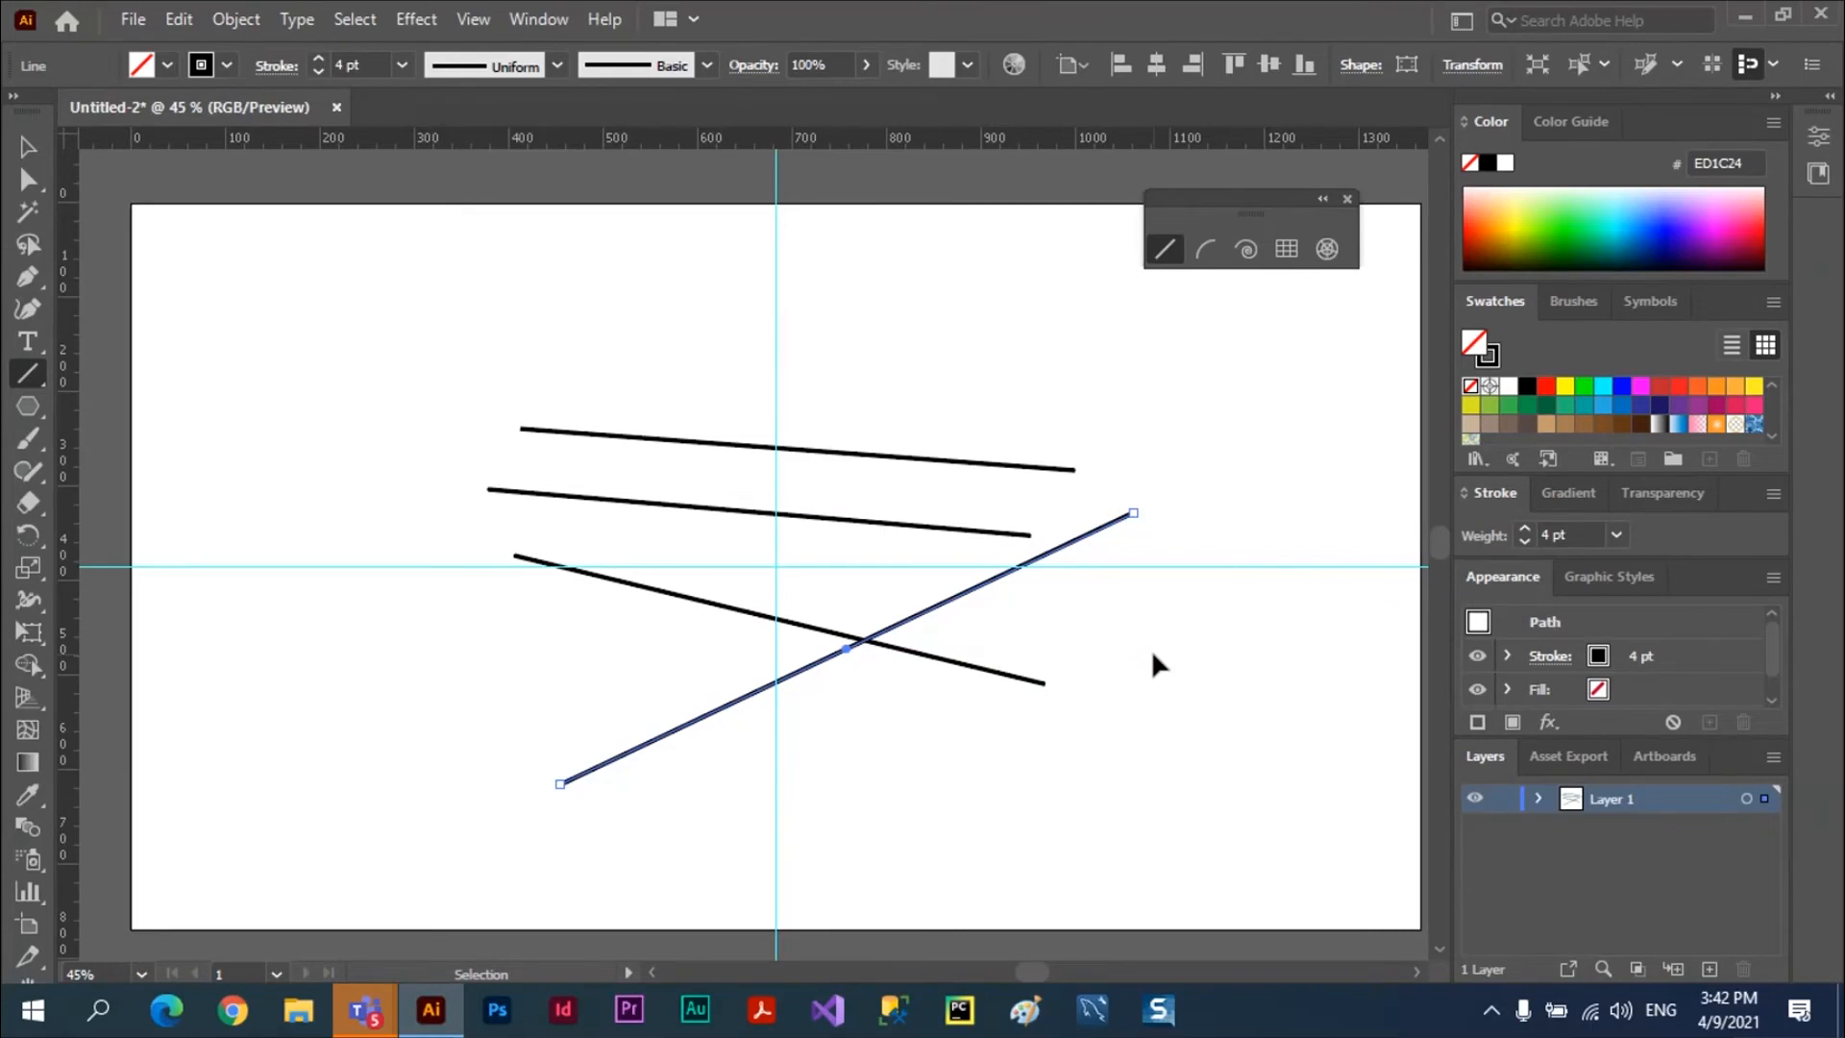
key(ctrl+a)
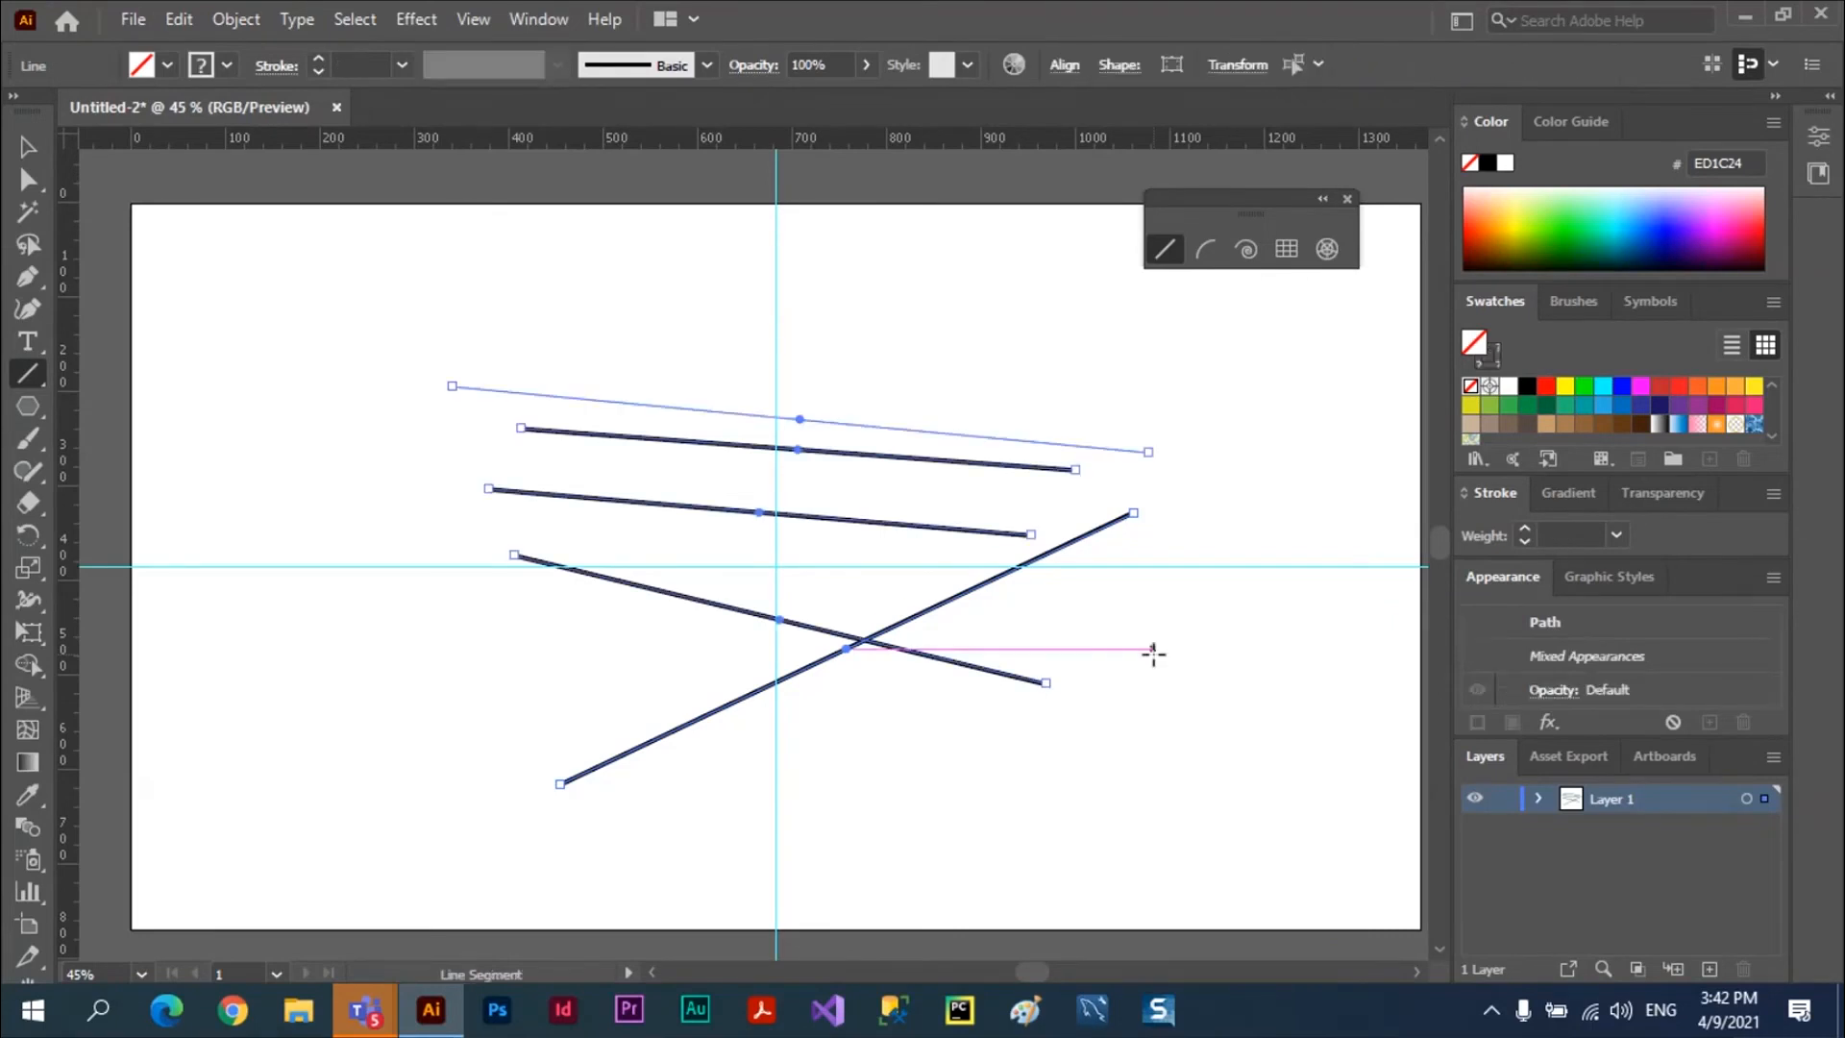
key(Delete)
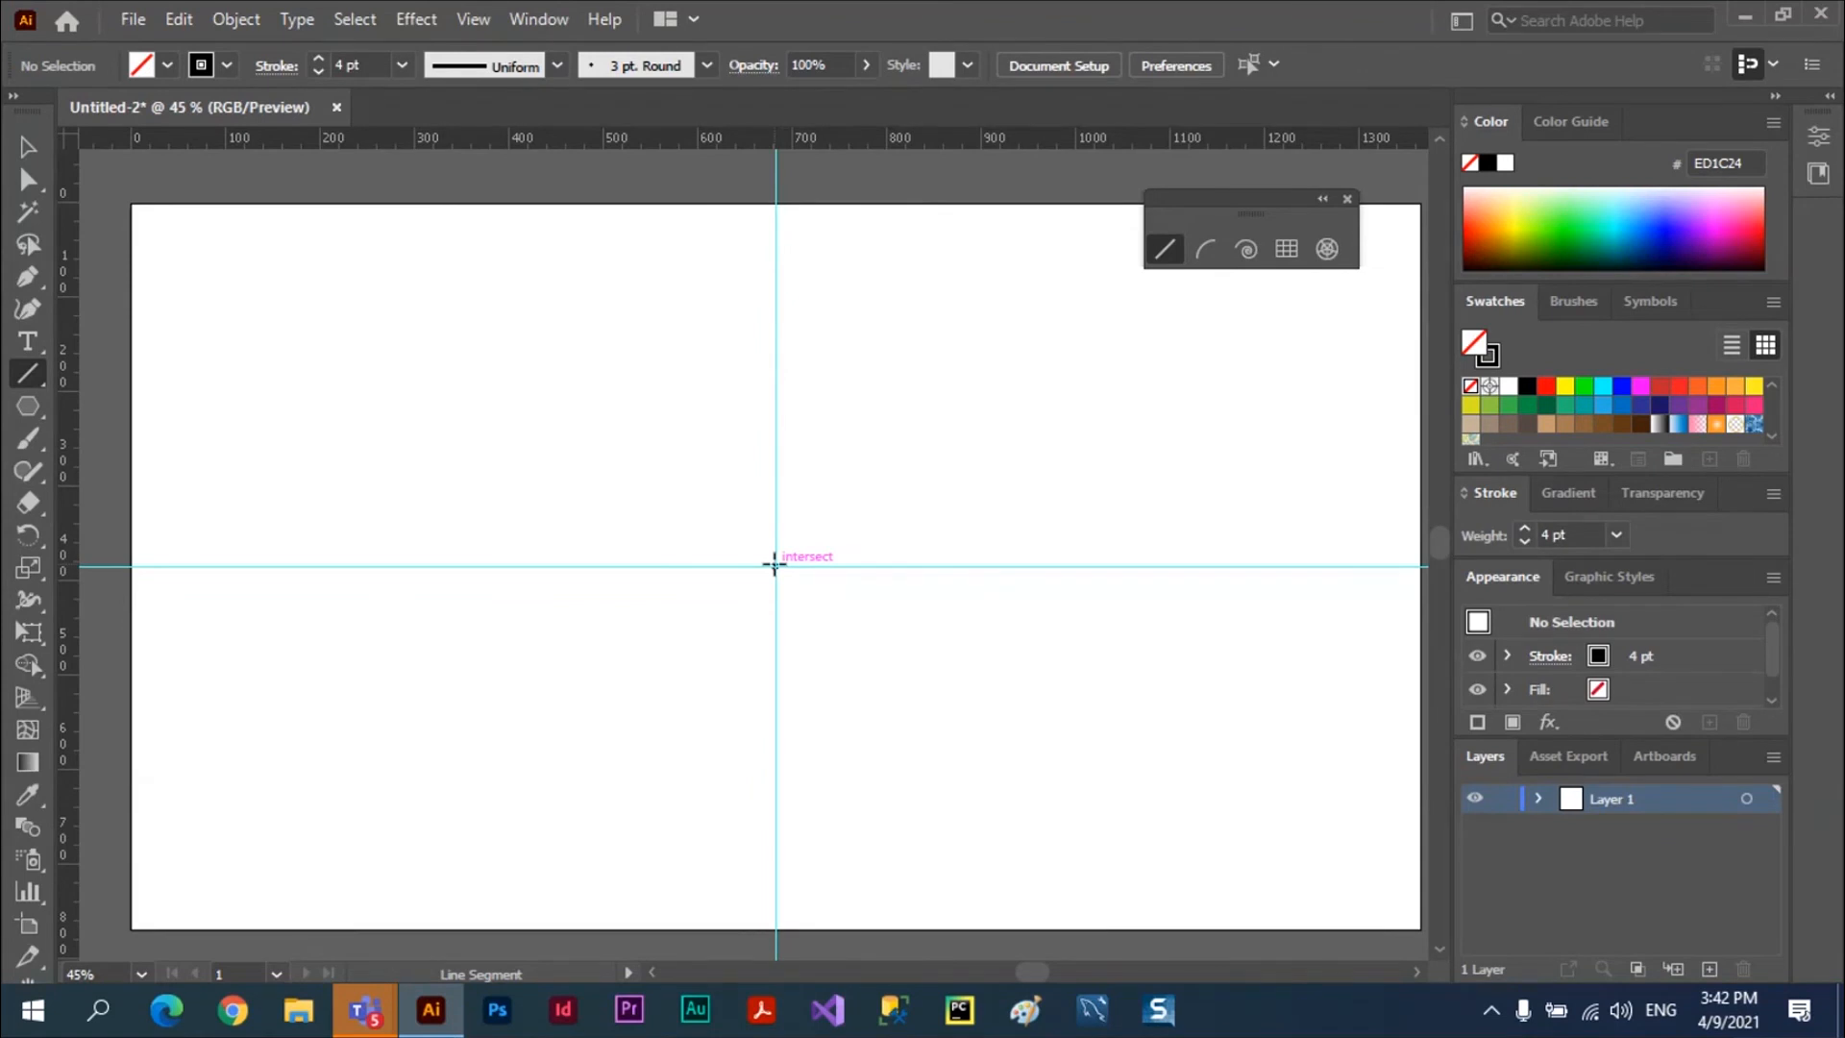
Draw a line about 307 px long from the guides' intersection, swing its end through different angles including 90°, and delete it
drag(774, 565, 1016, 396)
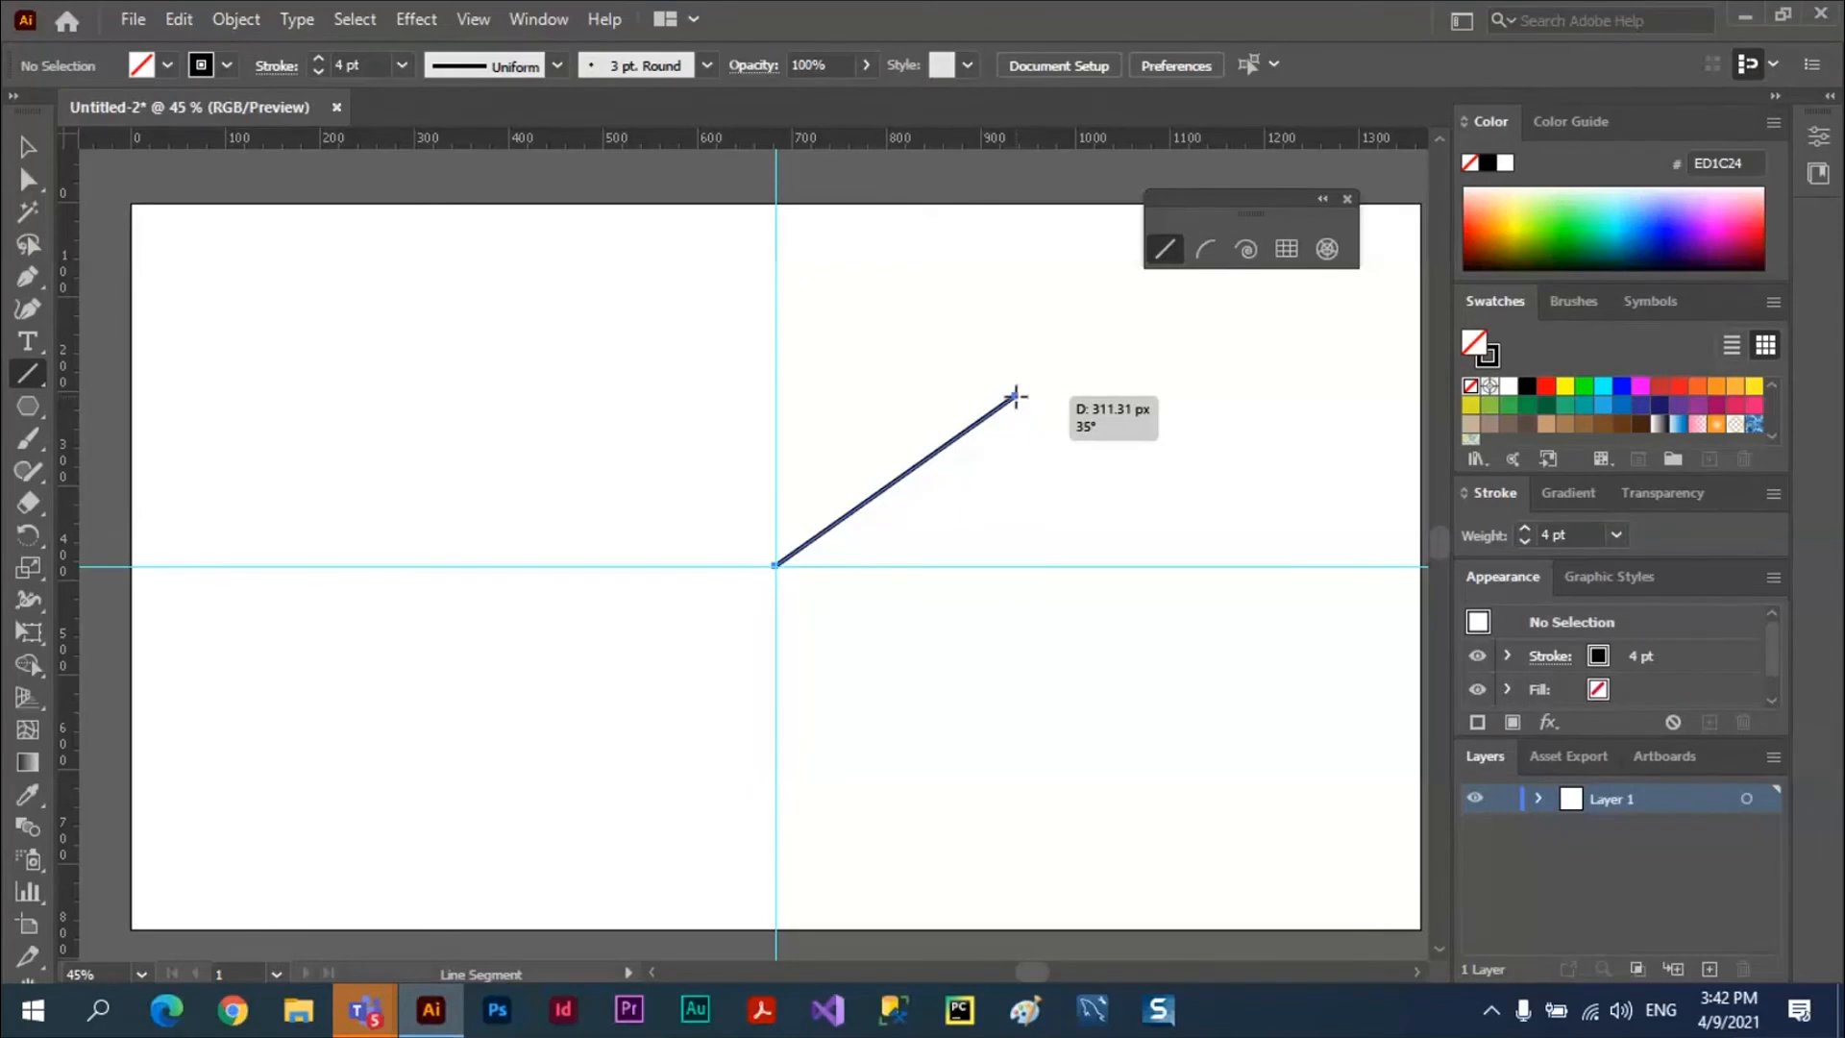
drag(1017, 396, 989, 369)
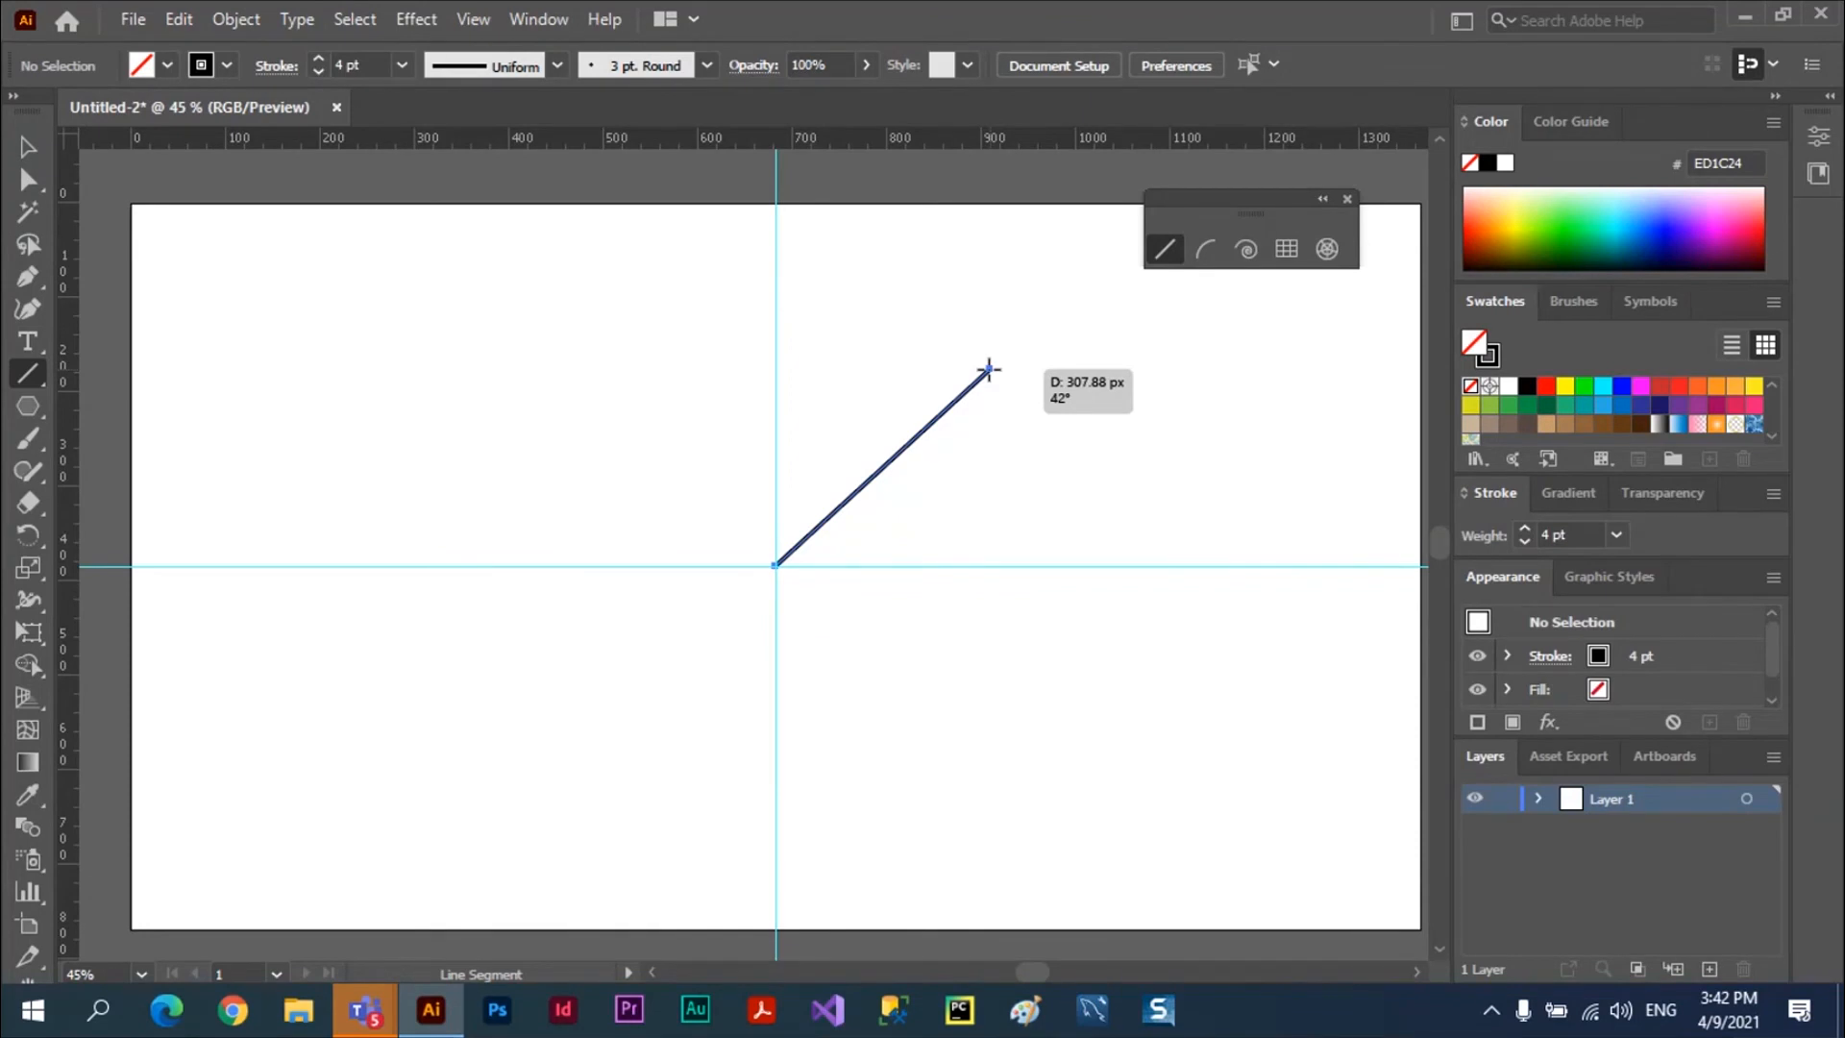
drag(989, 369, 774, 276)
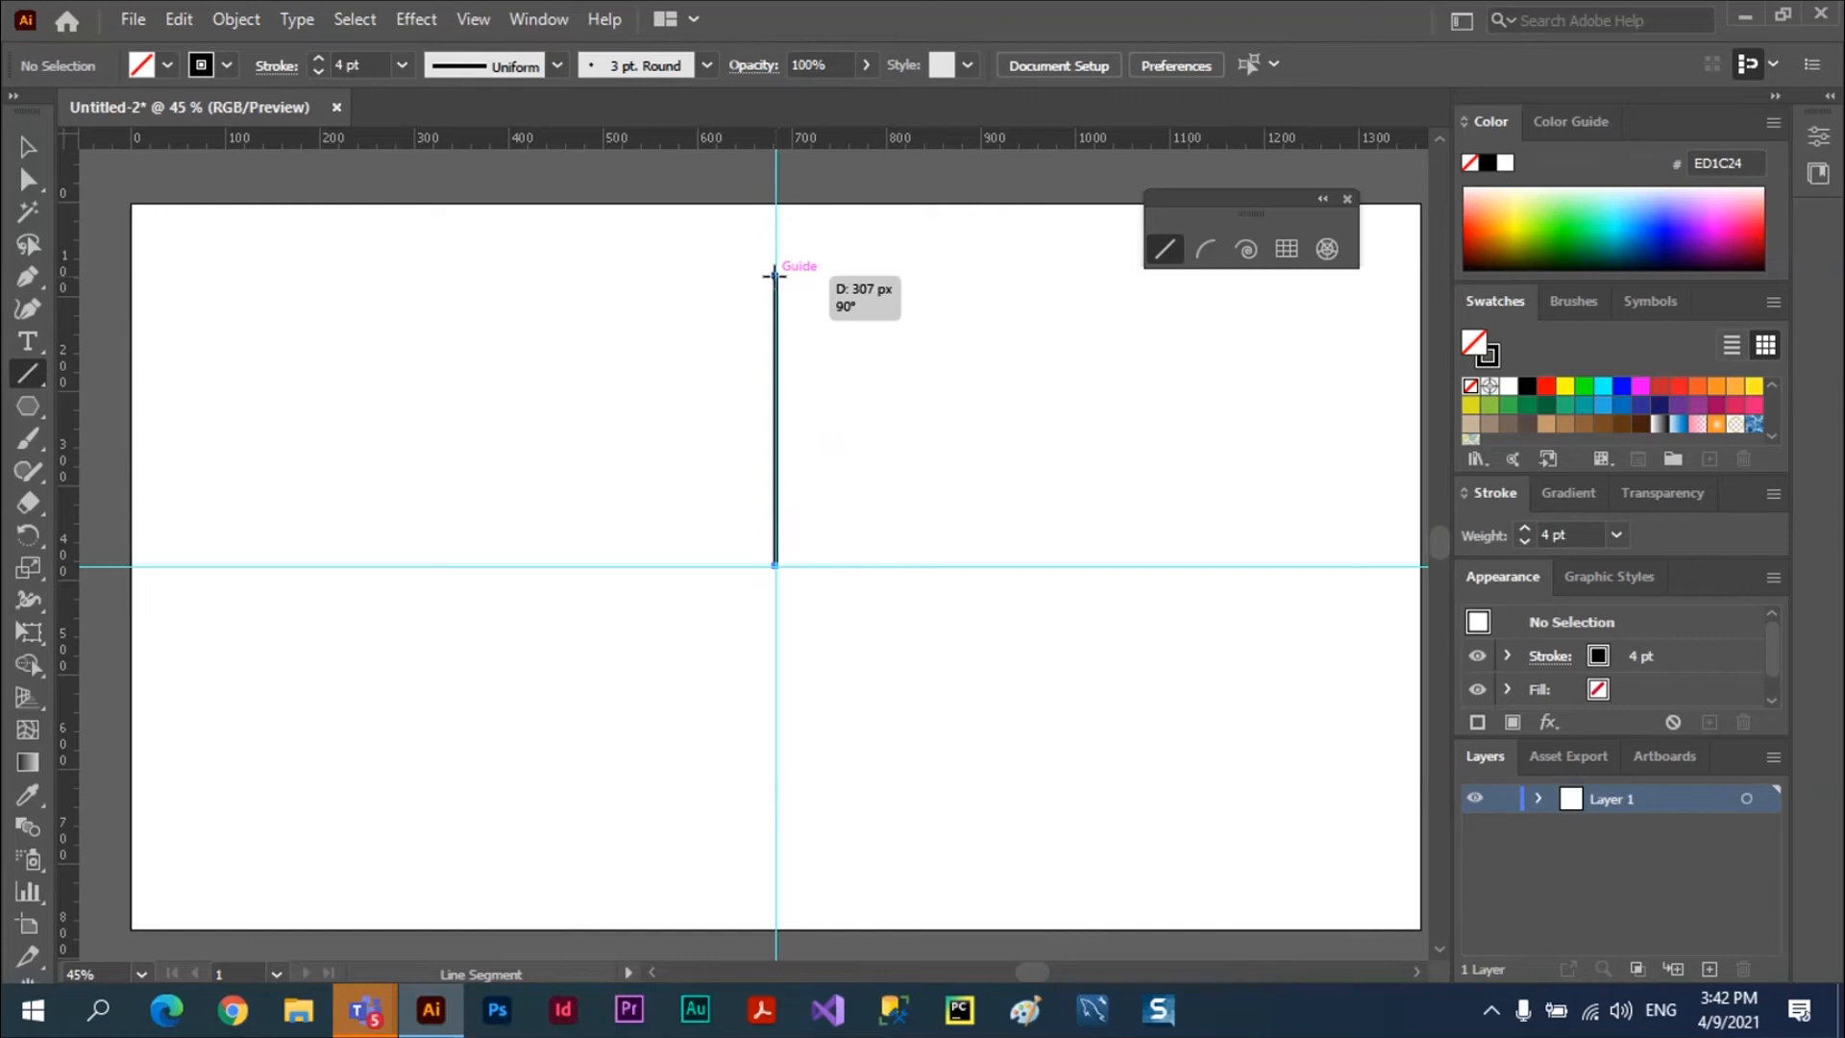
drag(774, 276, 615, 369)
key(Delete)
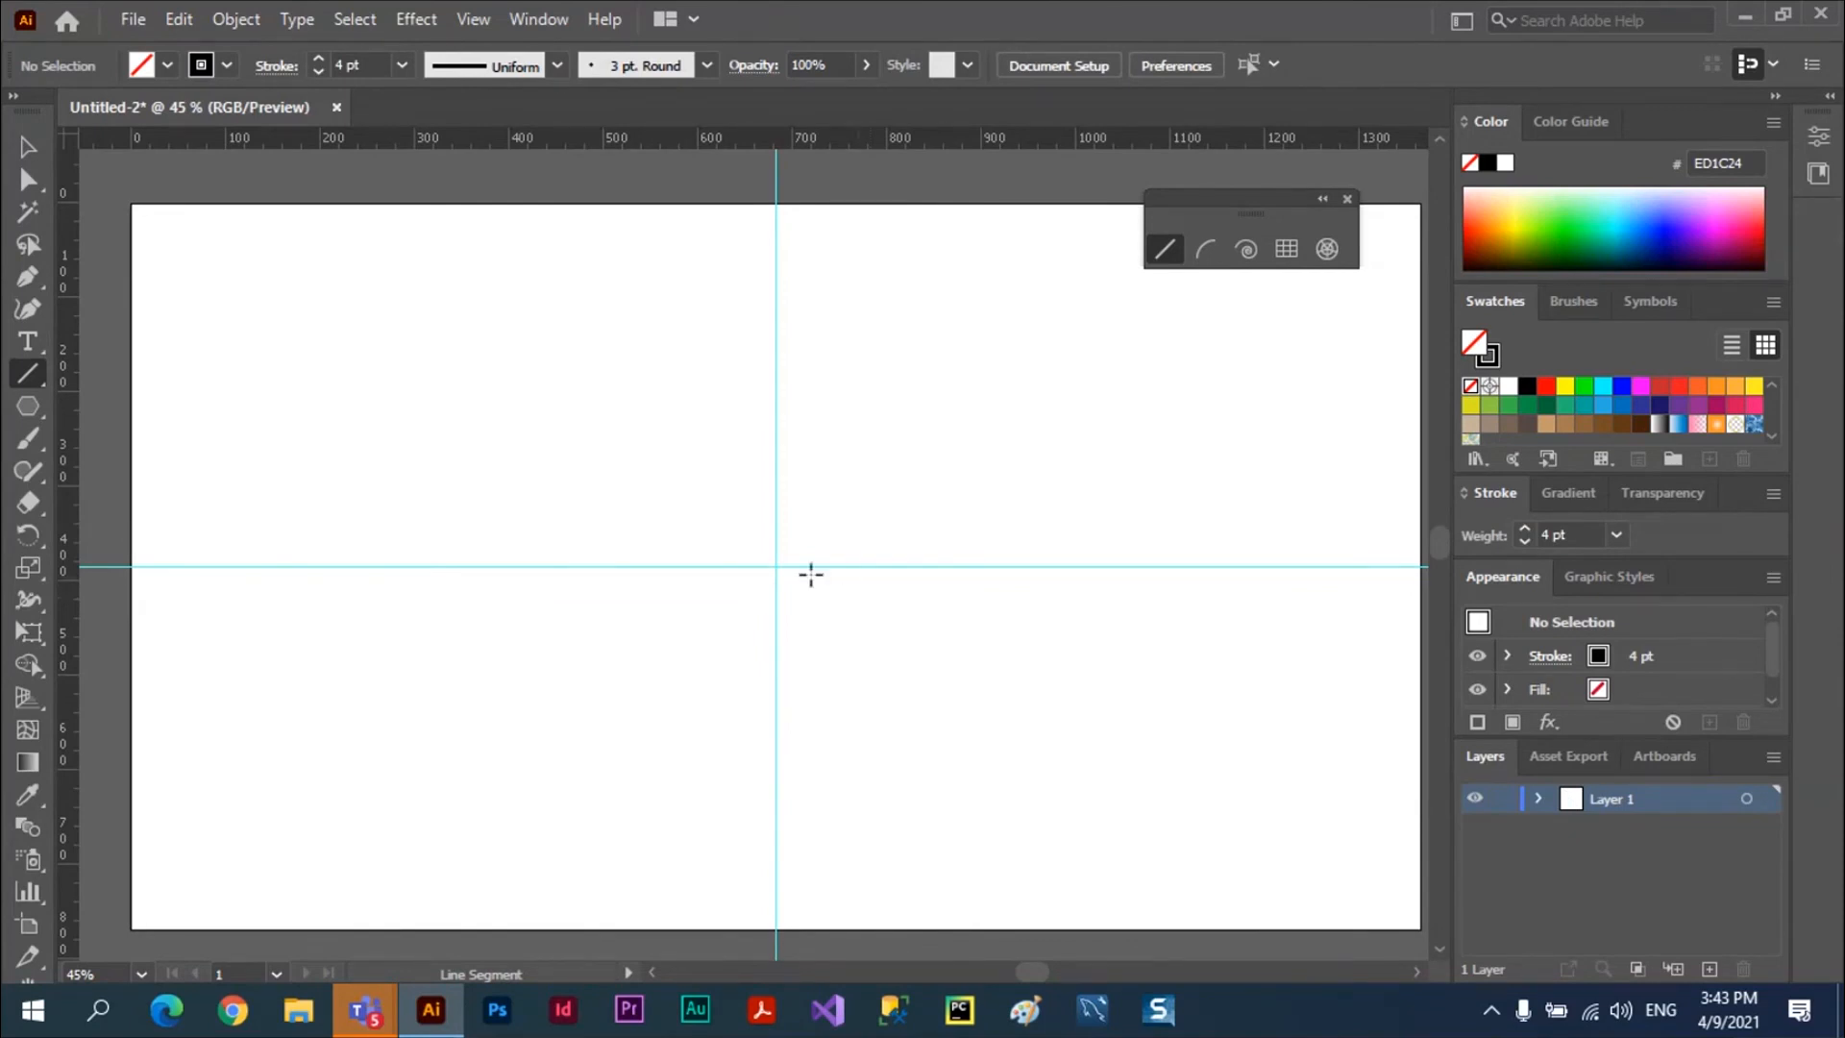
Draw a line constrained to 45° from the guides' intersection and a line about 83 px long at 135° across its far end
drag(775, 565, 939, 448)
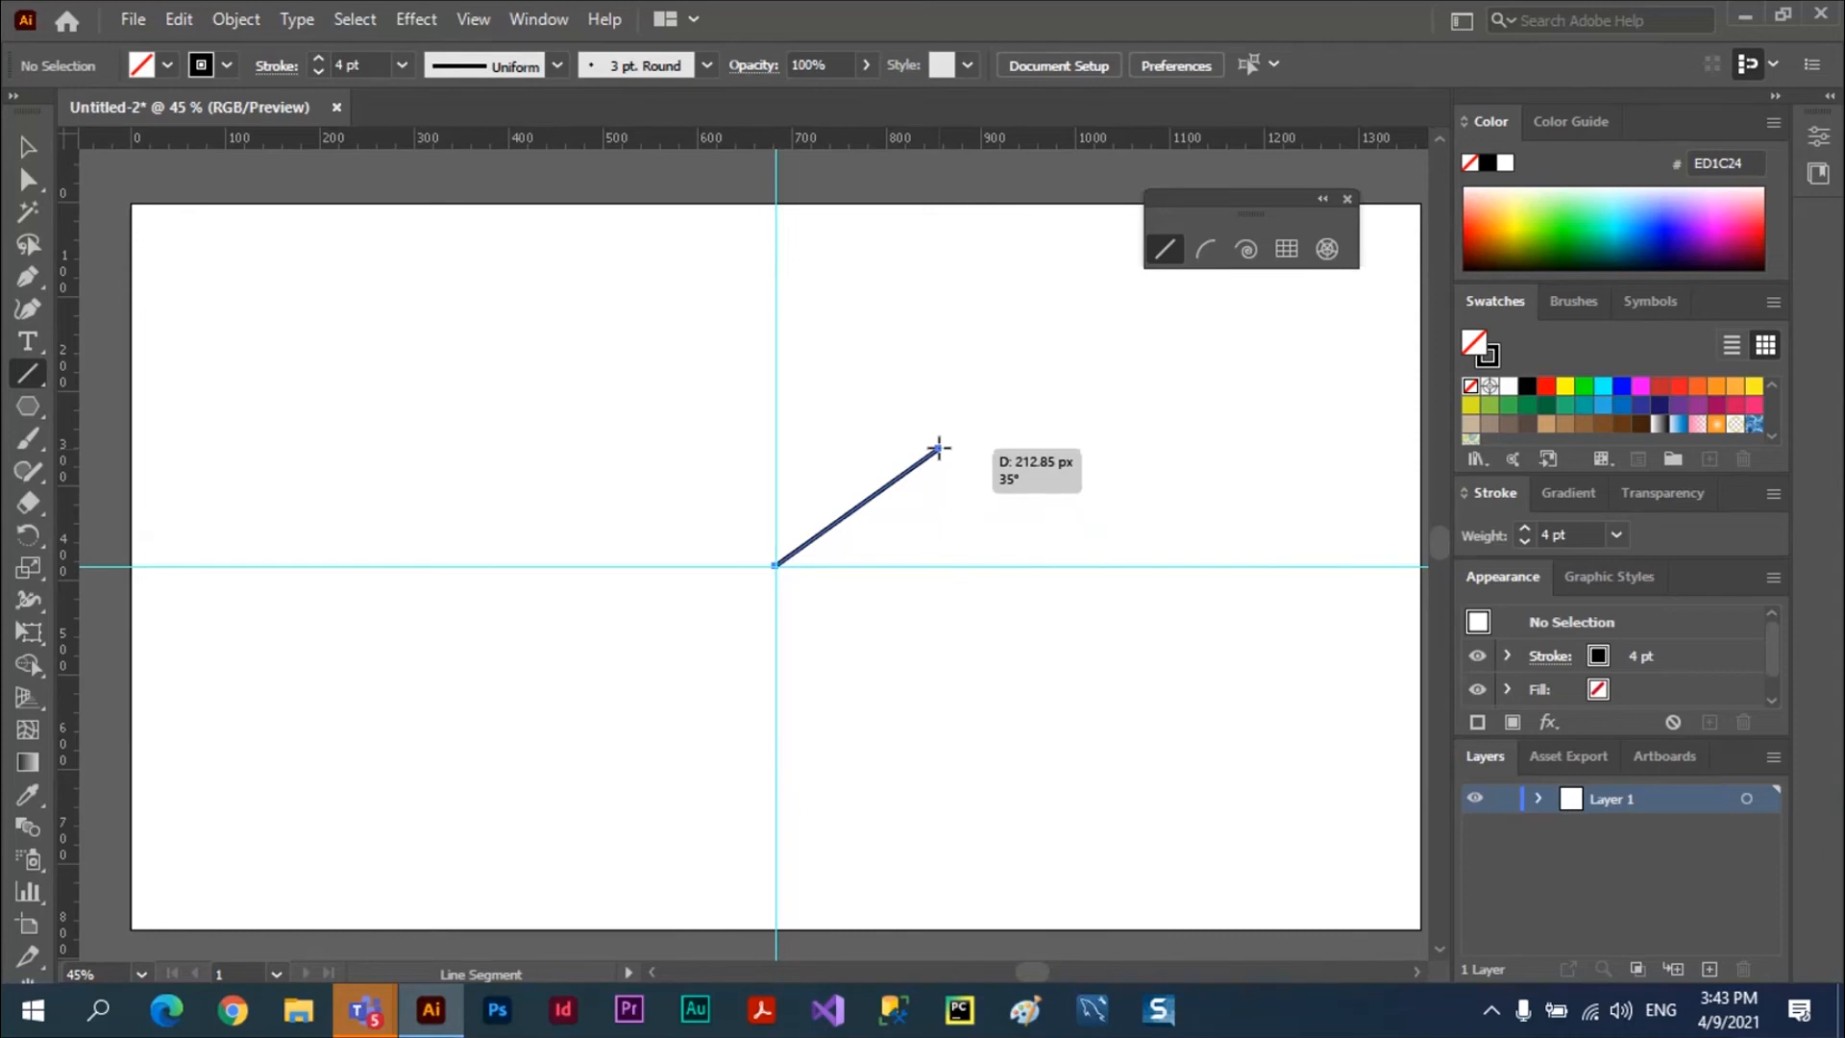
key(shift)
drag(939, 448, 884, 392)
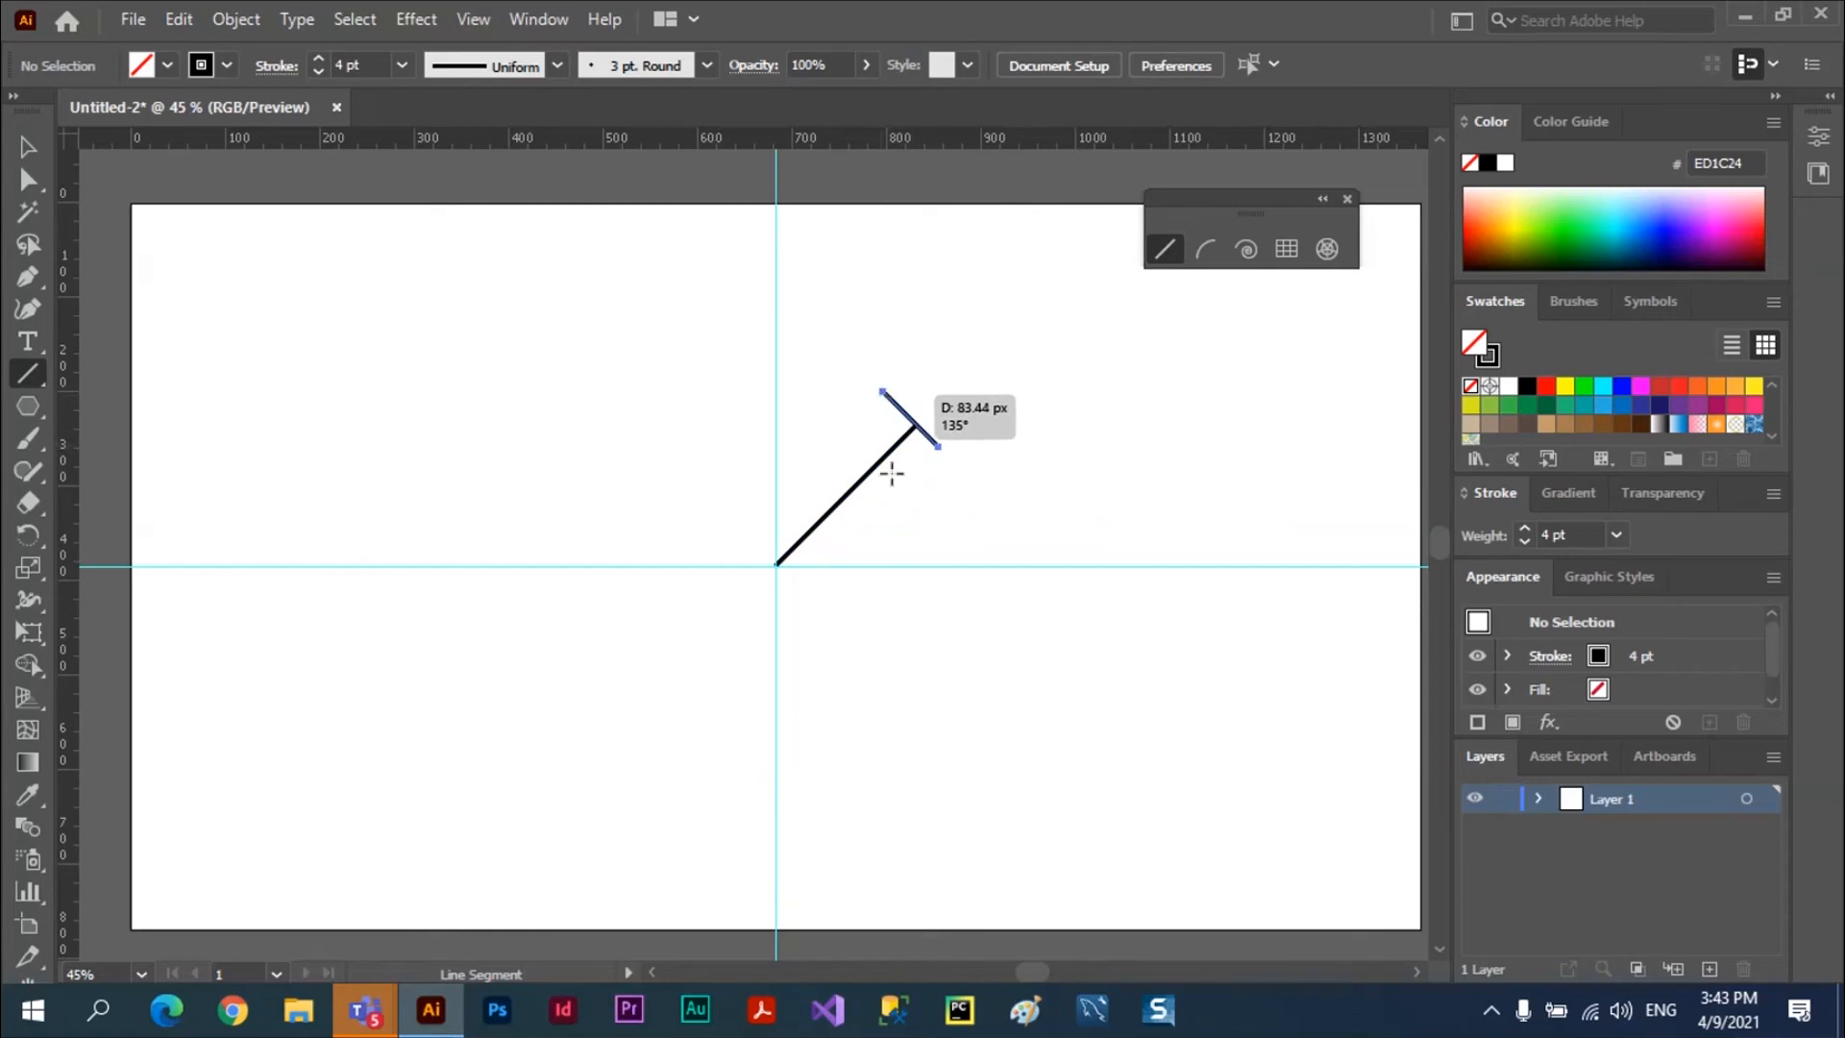
Undo the two angle-constrained lines, and draw and delete a free slanted line from the guides' intersection
key(ctrl+z)
key(ctrl+z)
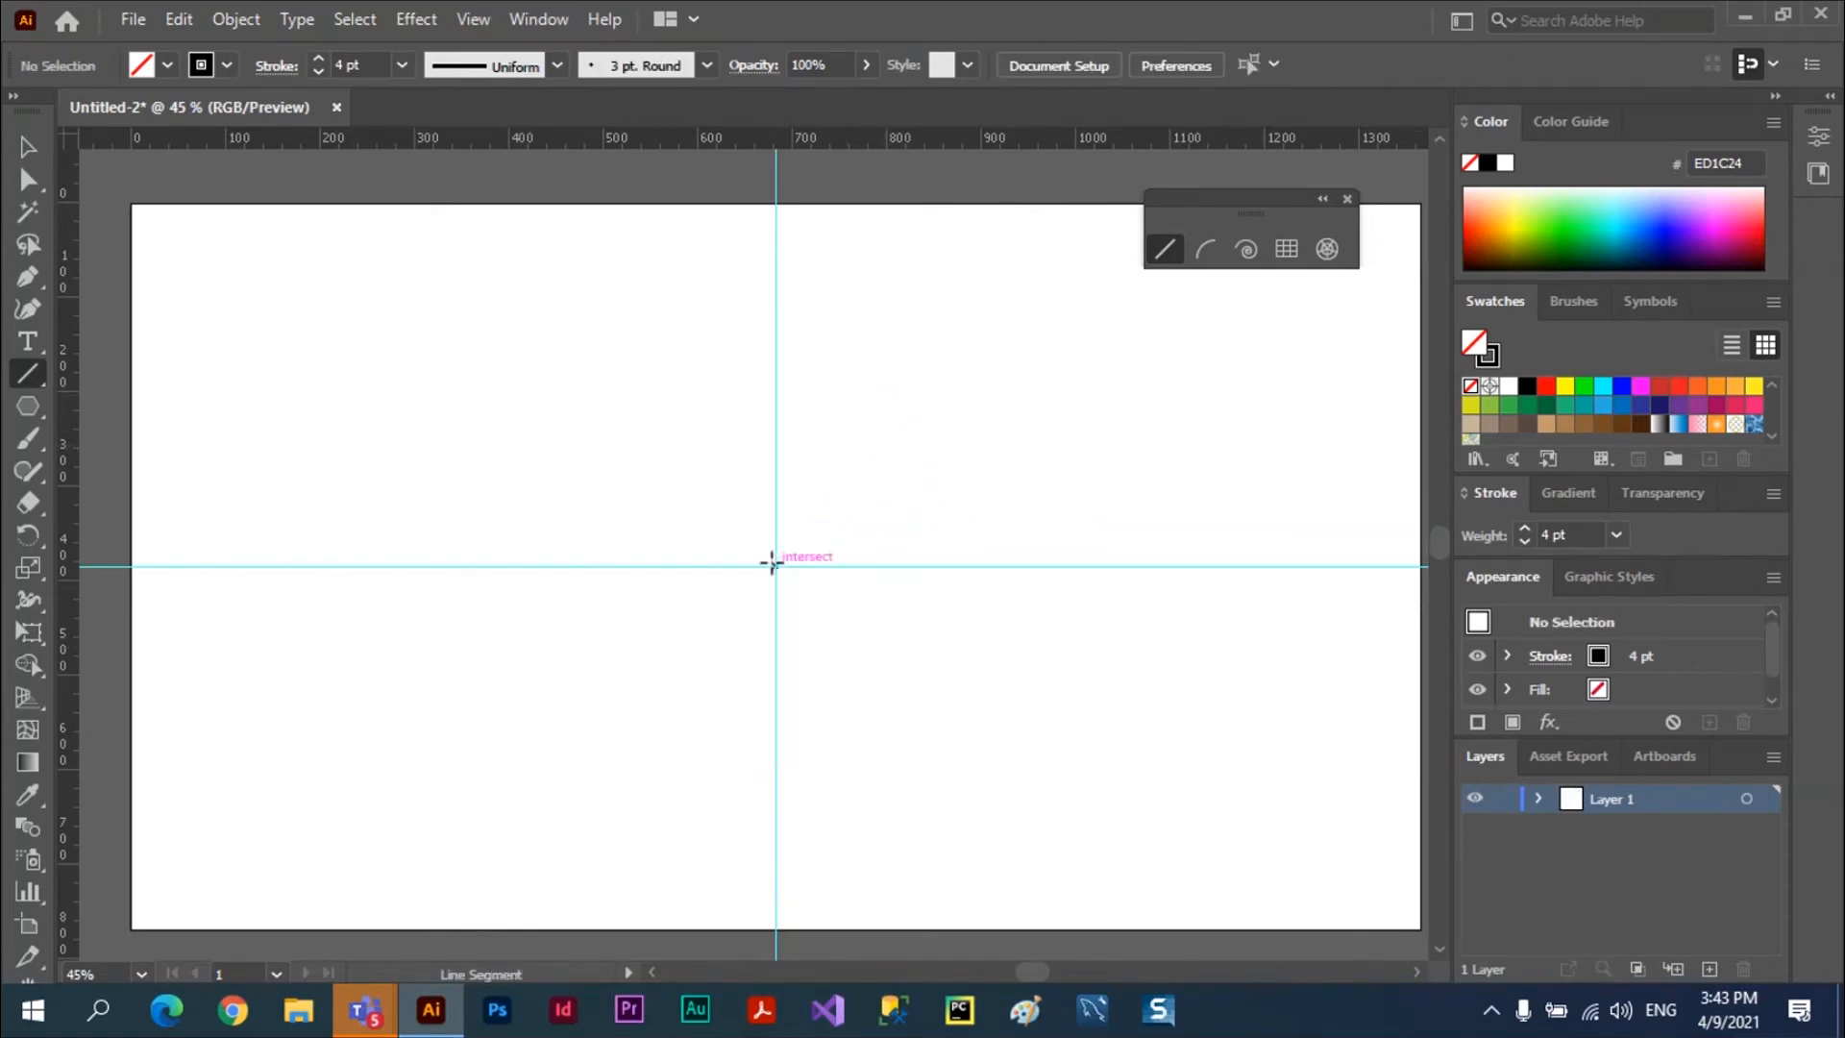
drag(775, 566, 937, 465)
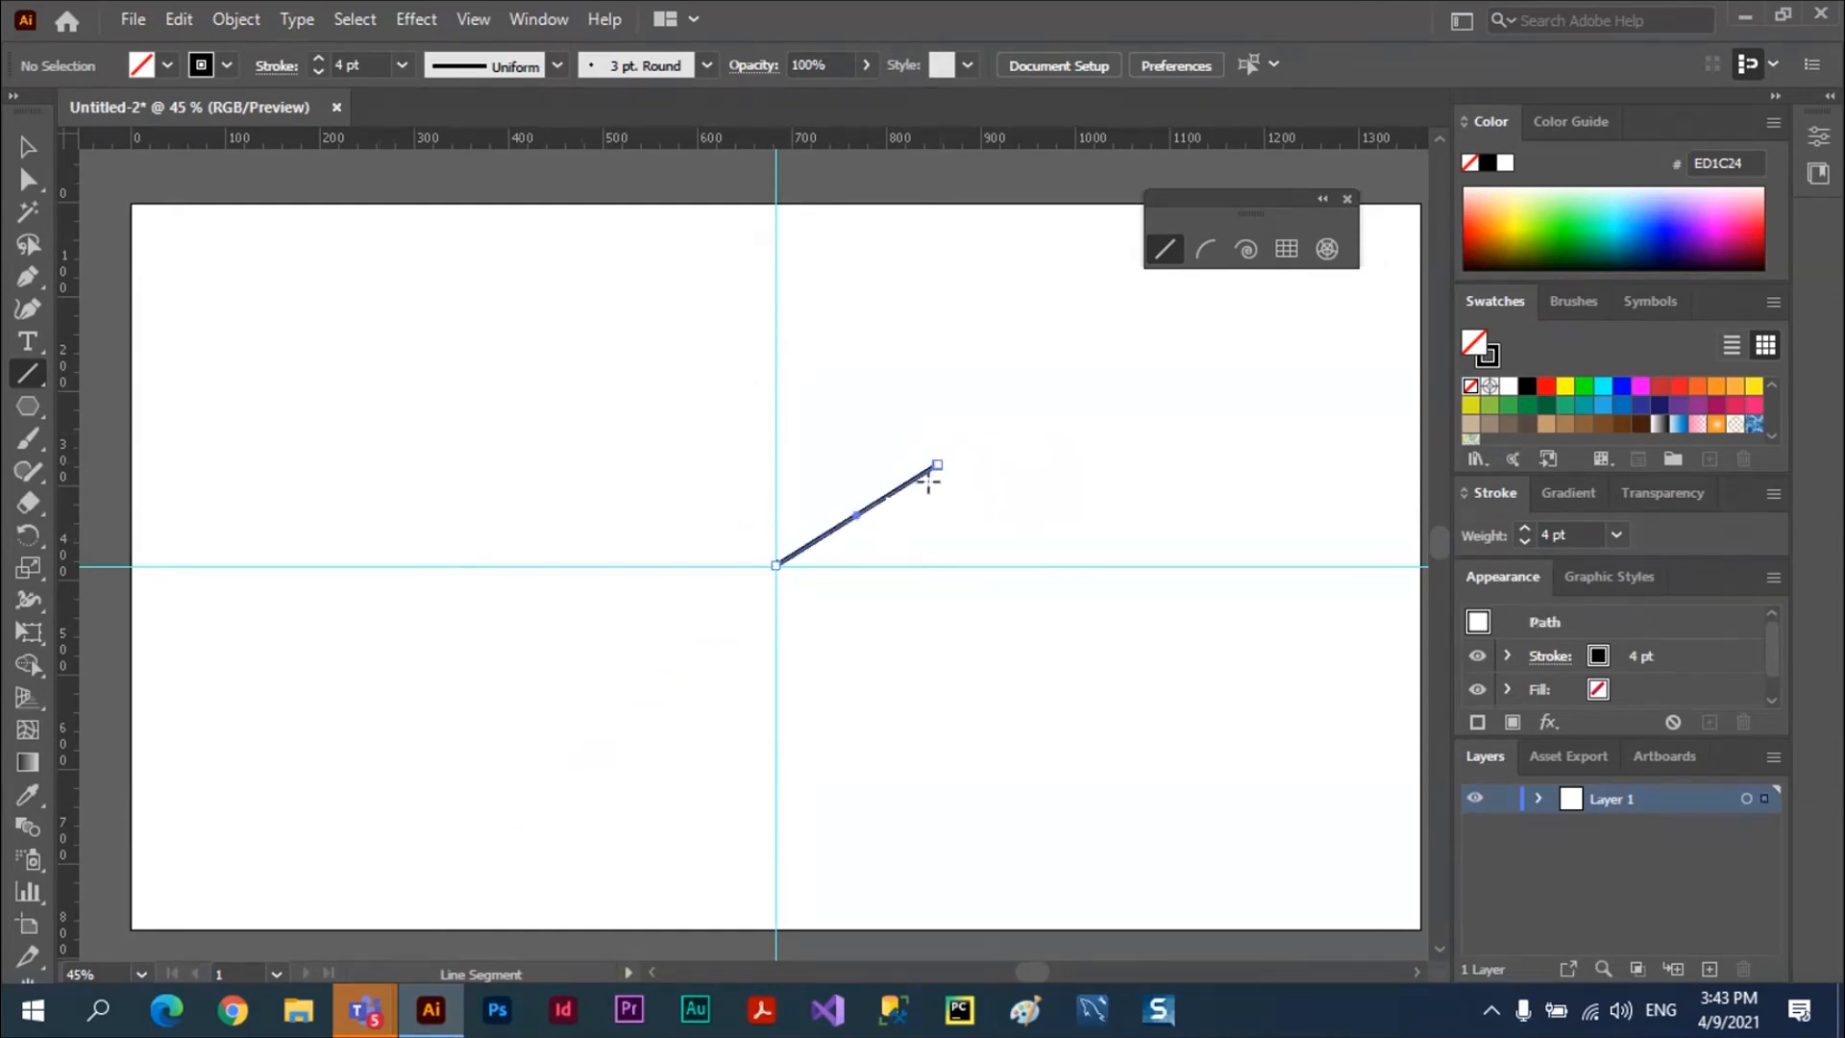
key(Delete)
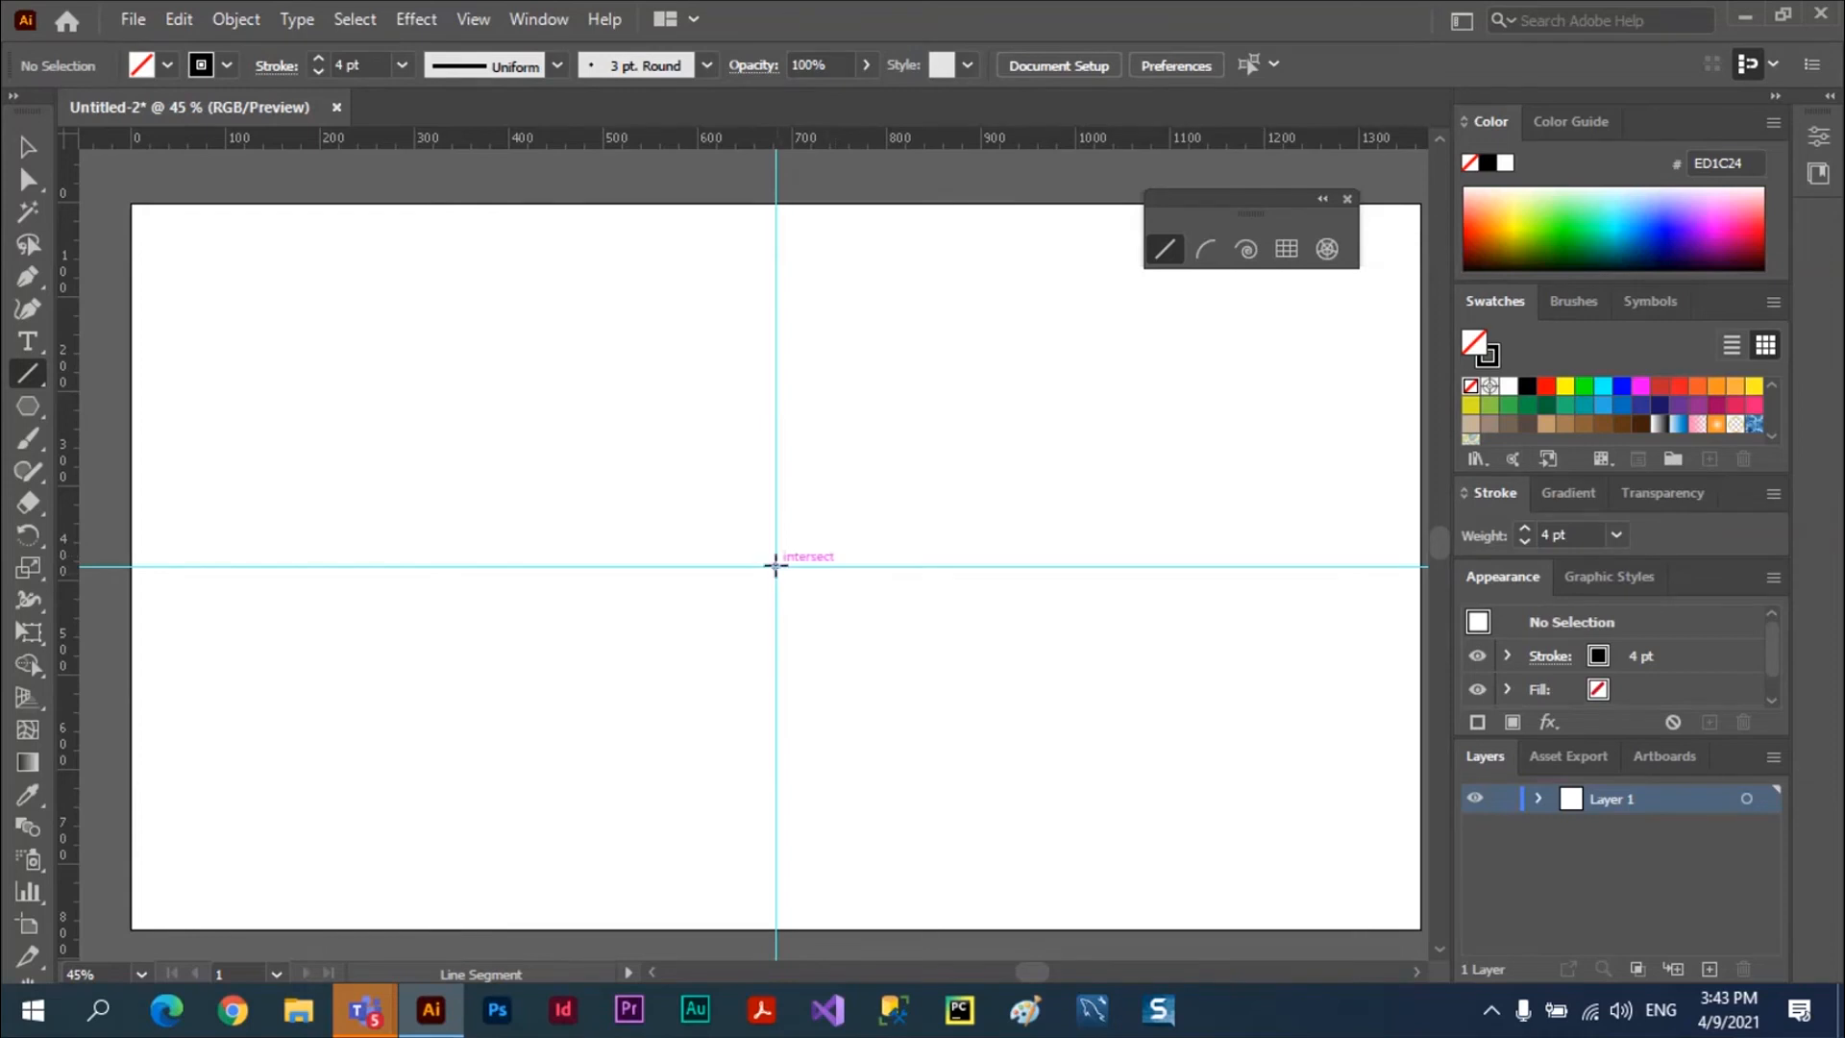
Draw and delete a line about 117 px long at about 24° from the guides' intersection, and view the Line Segment Tool Options
mouse_move(775, 565)
mouse_down()
mouse_move(913, 478)
mouse_move(909, 452)
mouse_move(939, 499)
mouse_move(935, 452)
mouse_move(935, 474)
mouse_move(857, 385)
mouse_move(774, 508)
mouse_move(897, 477)
mouse_move(951, 671)
mouse_move(871, 769)
mouse_move(964, 815)
mouse_move(1038, 692)
mouse_move(960, 515)
mouse_move(965, 452)
mouse_move(864, 636)
mouse_move(866, 686)
mouse_move(1078, 539)
mouse_move(1252, 762)
mouse_move(1297, 758)
mouse_move(1012, 370)
mouse_move(1003, 512)
mouse_move(840, 683)
mouse_move(805, 672)
mouse_move(861, 674)
mouse_move(922, 481)
mouse_move(832, 393)
mouse_move(636, 411)
mouse_move(865, 434)
mouse_move(975, 506)
mouse_move(1093, 463)
mouse_move(852, 358)
mouse_move(533, 546)
mouse_move(739, 429)
mouse_move(1070, 630)
mouse_move(897, 754)
mouse_move(539, 476)
mouse_move(873, 489)
mouse_move(877, 521)
mouse_up()
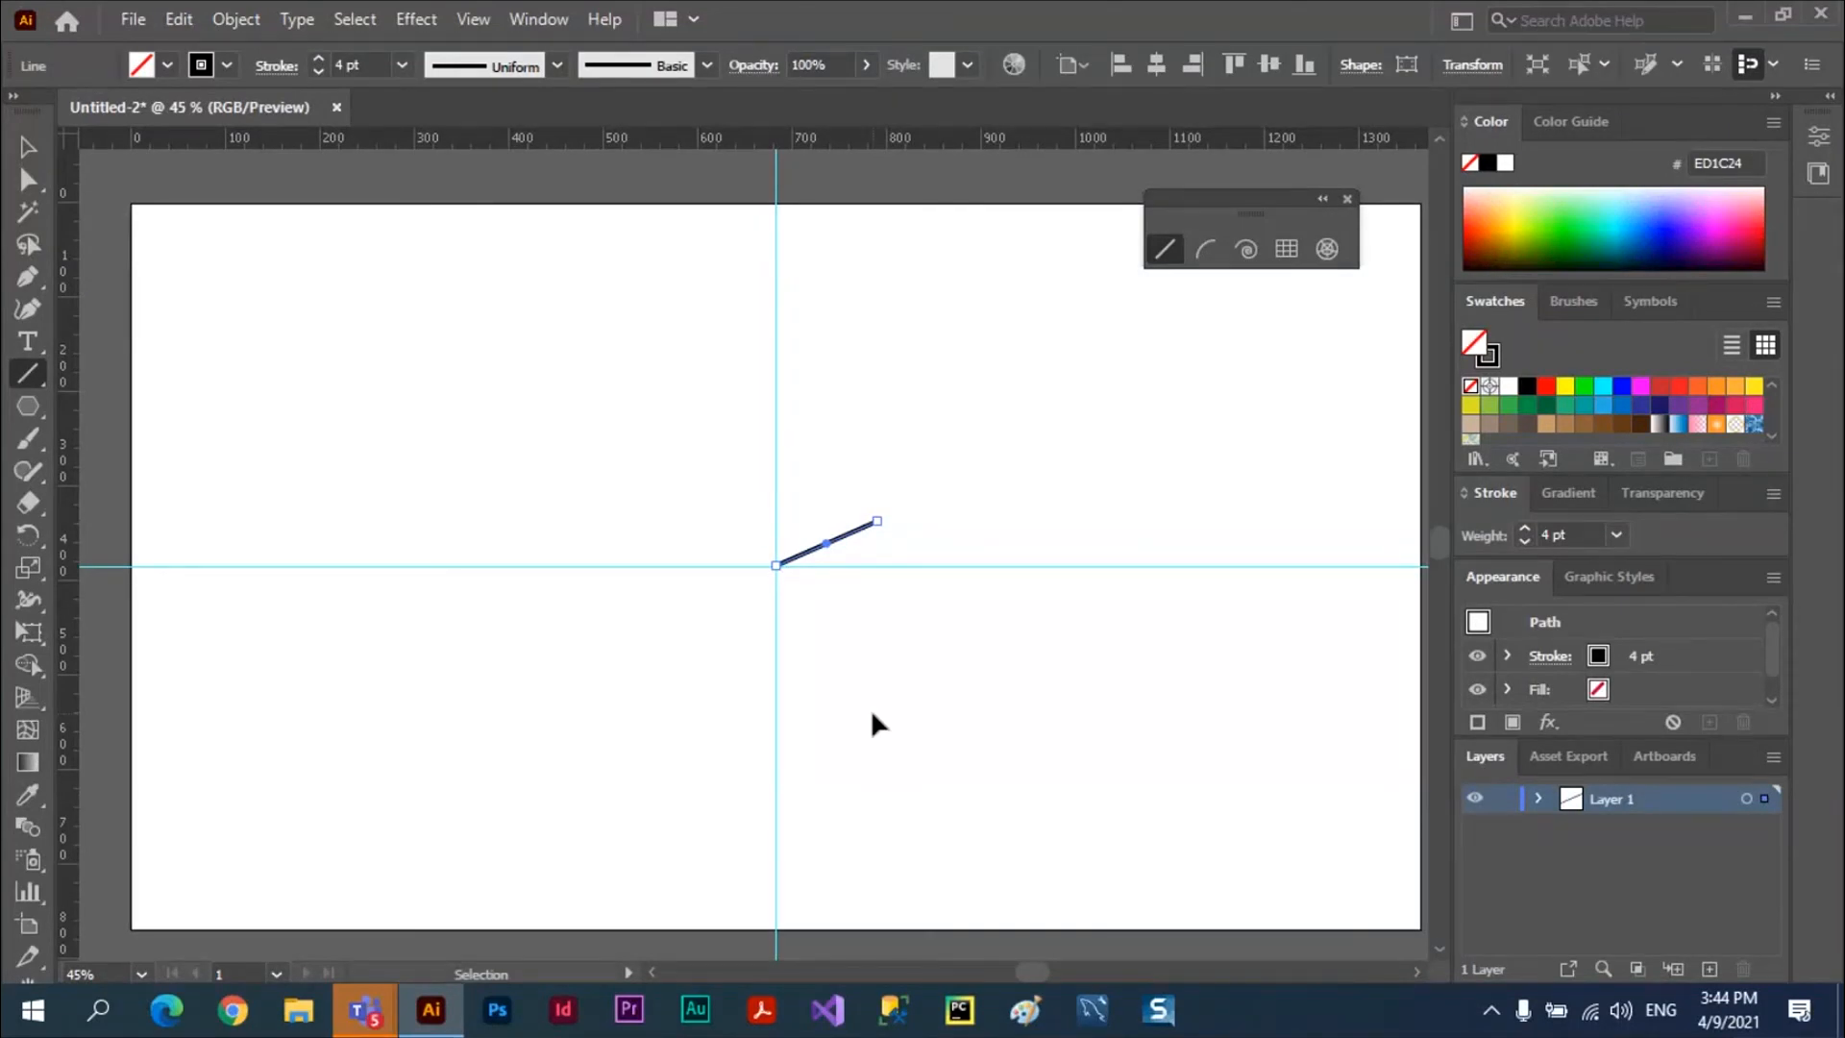
key(Delete)
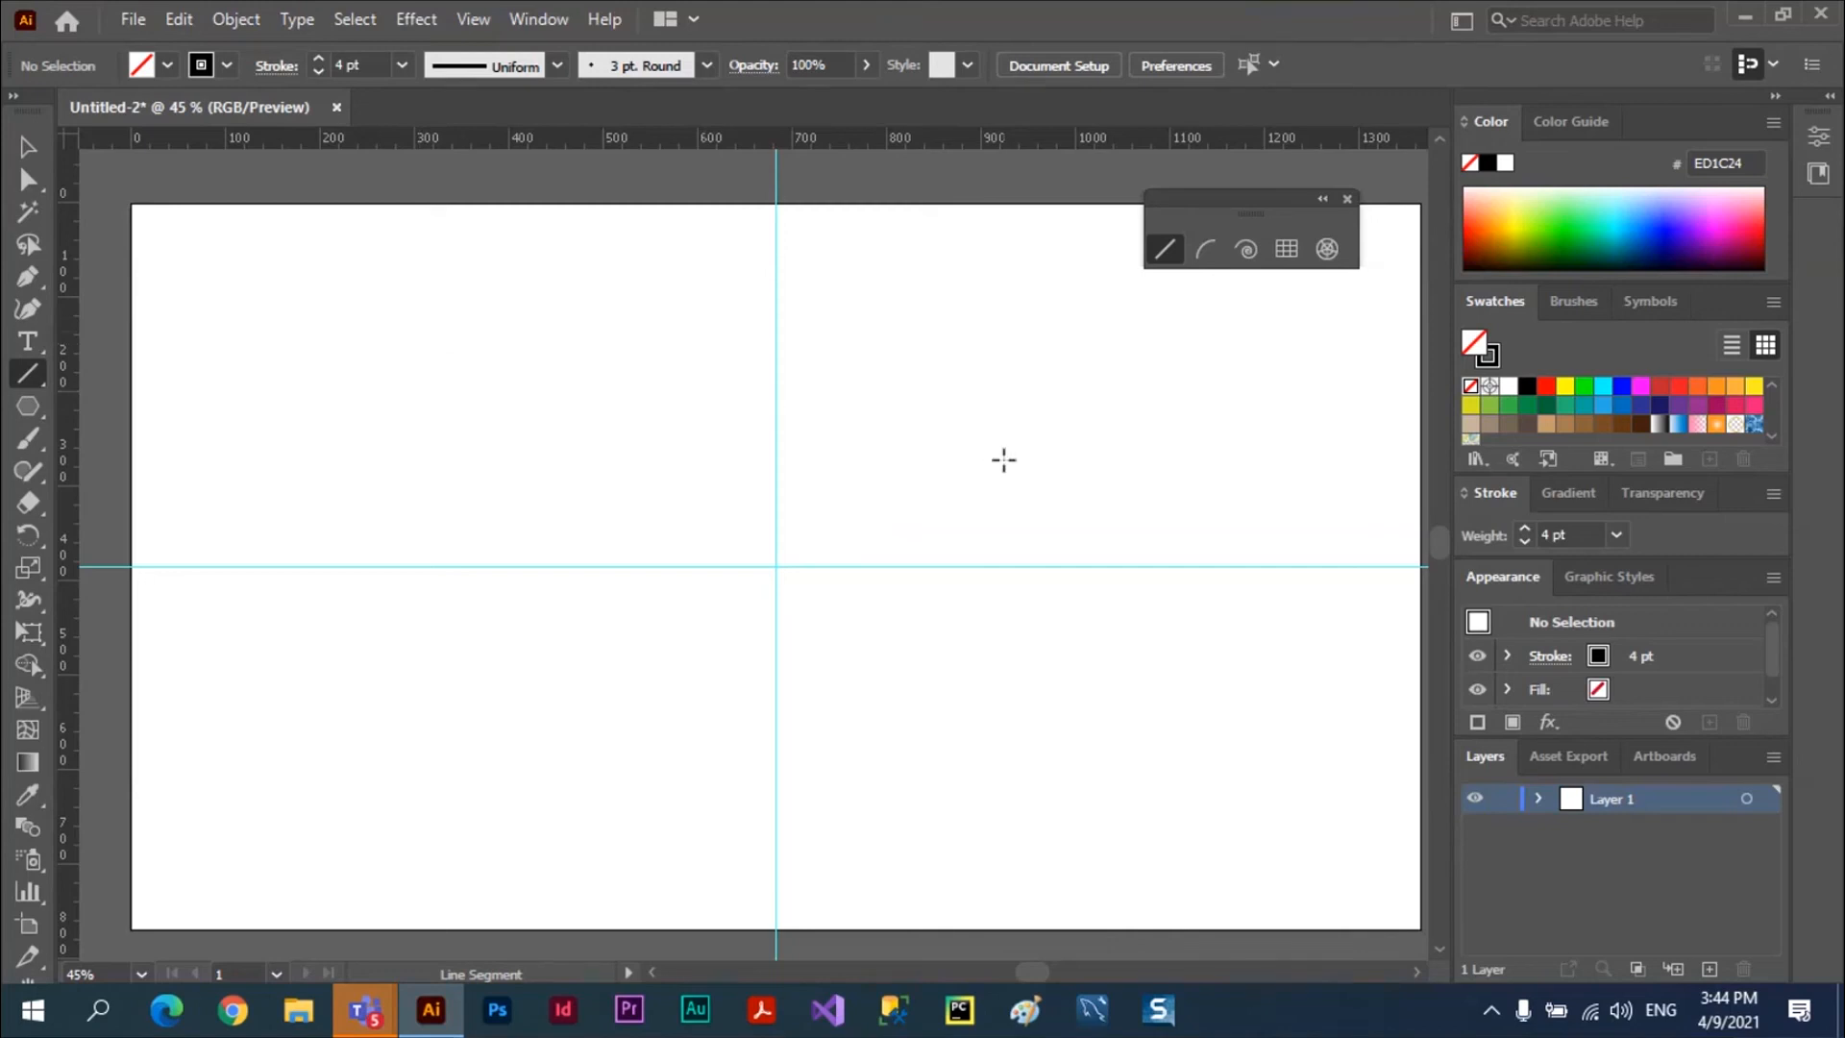
click(441, 363)
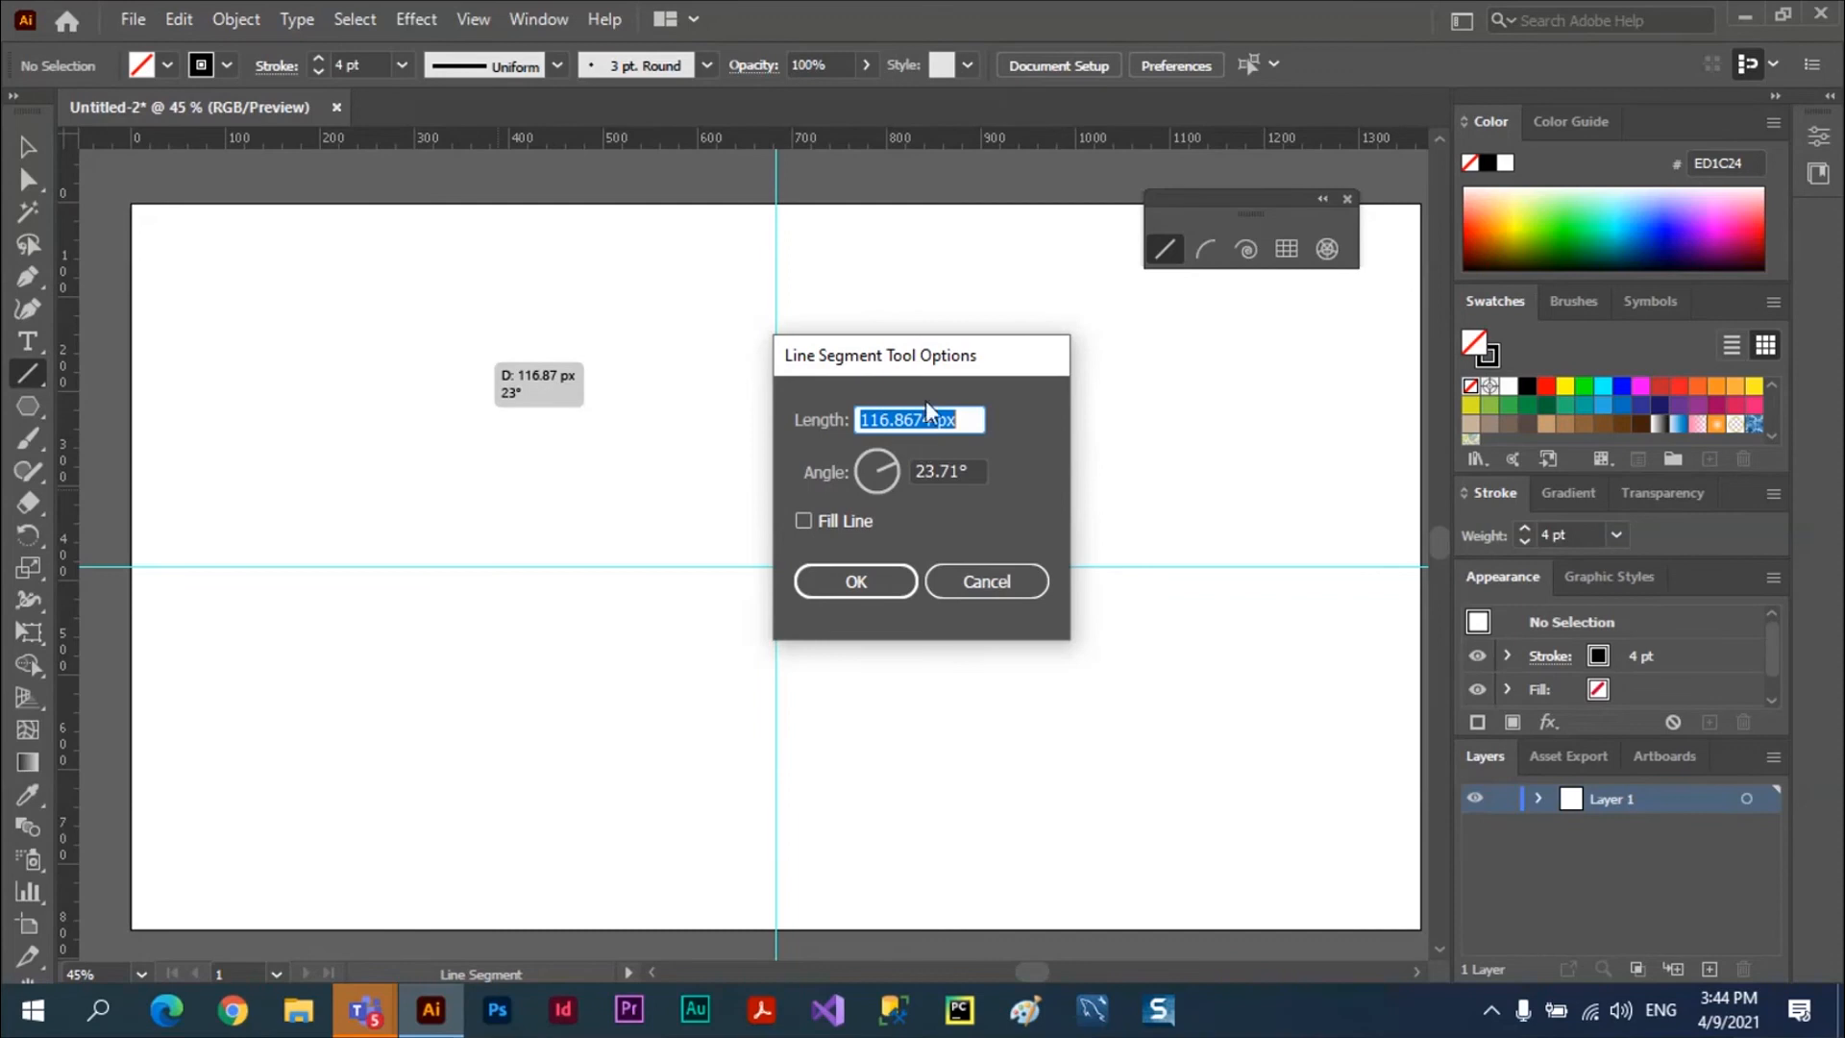
click(985, 580)
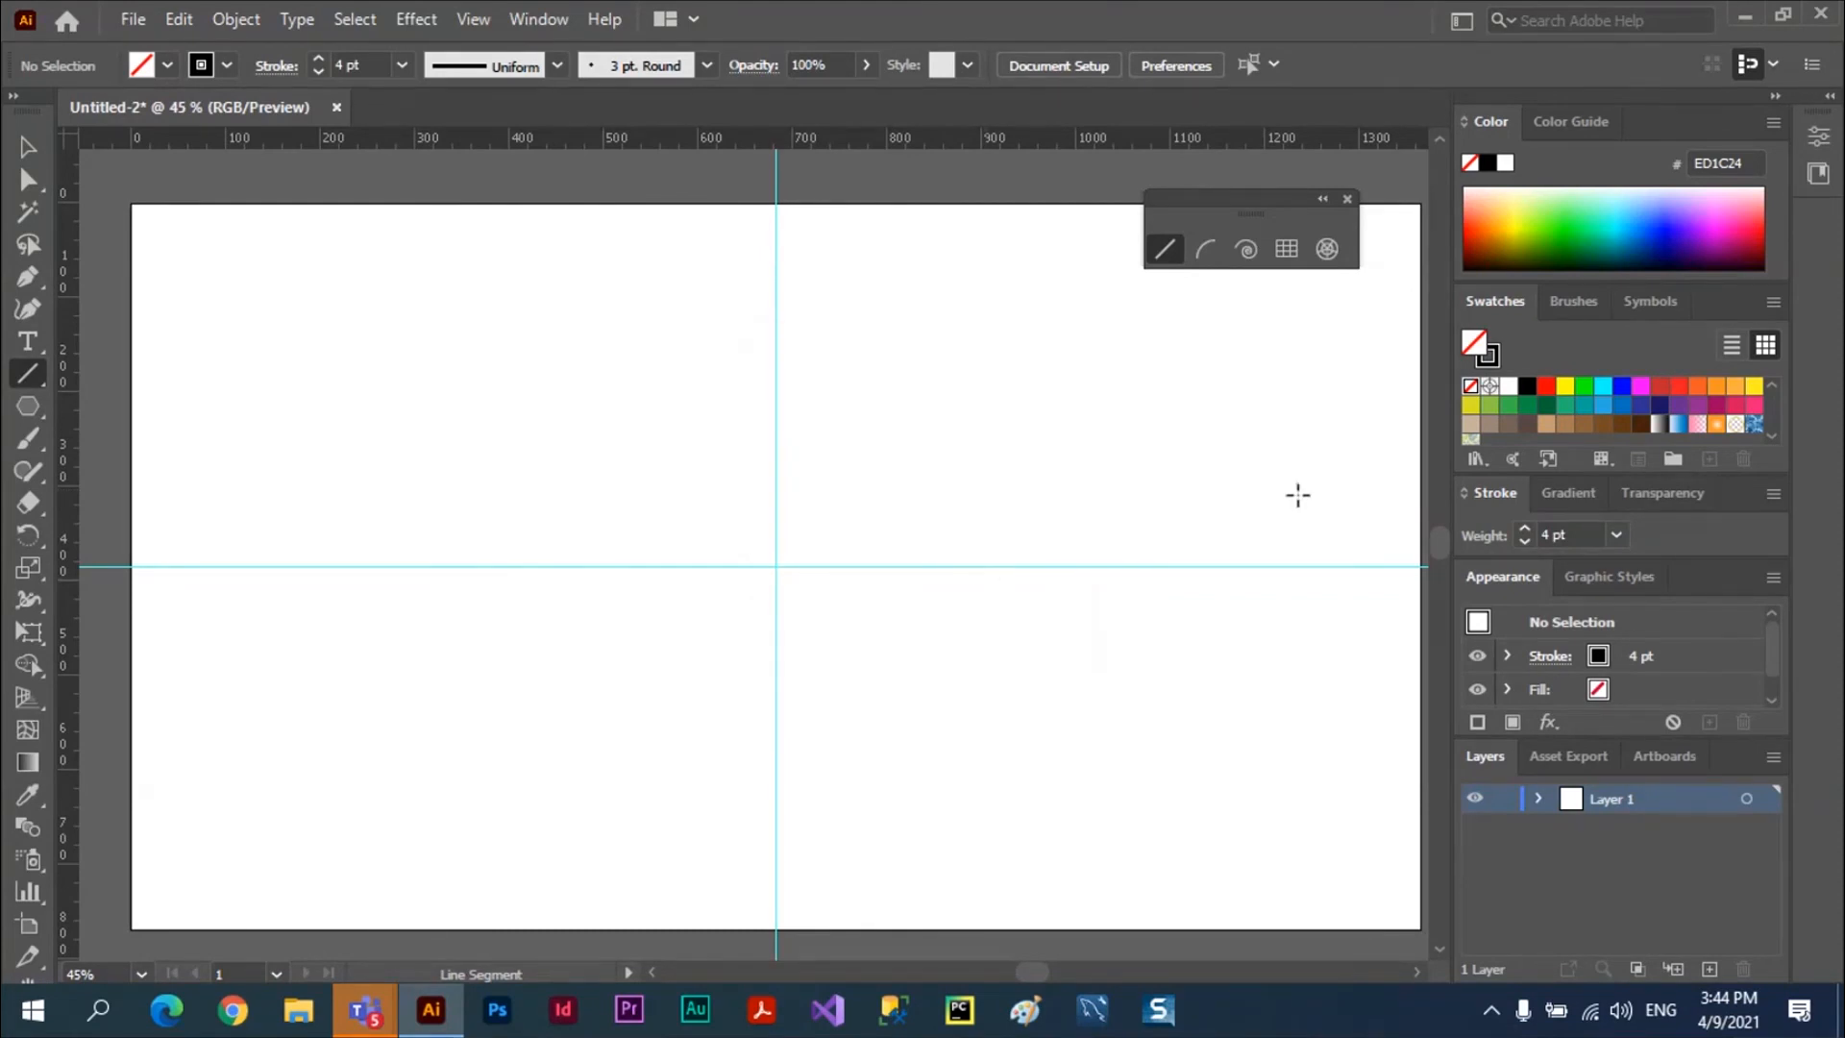
With the Arc tool, draw an arc from the guides' intersection and a flatter one across the vertical guide, removing each
click(1207, 254)
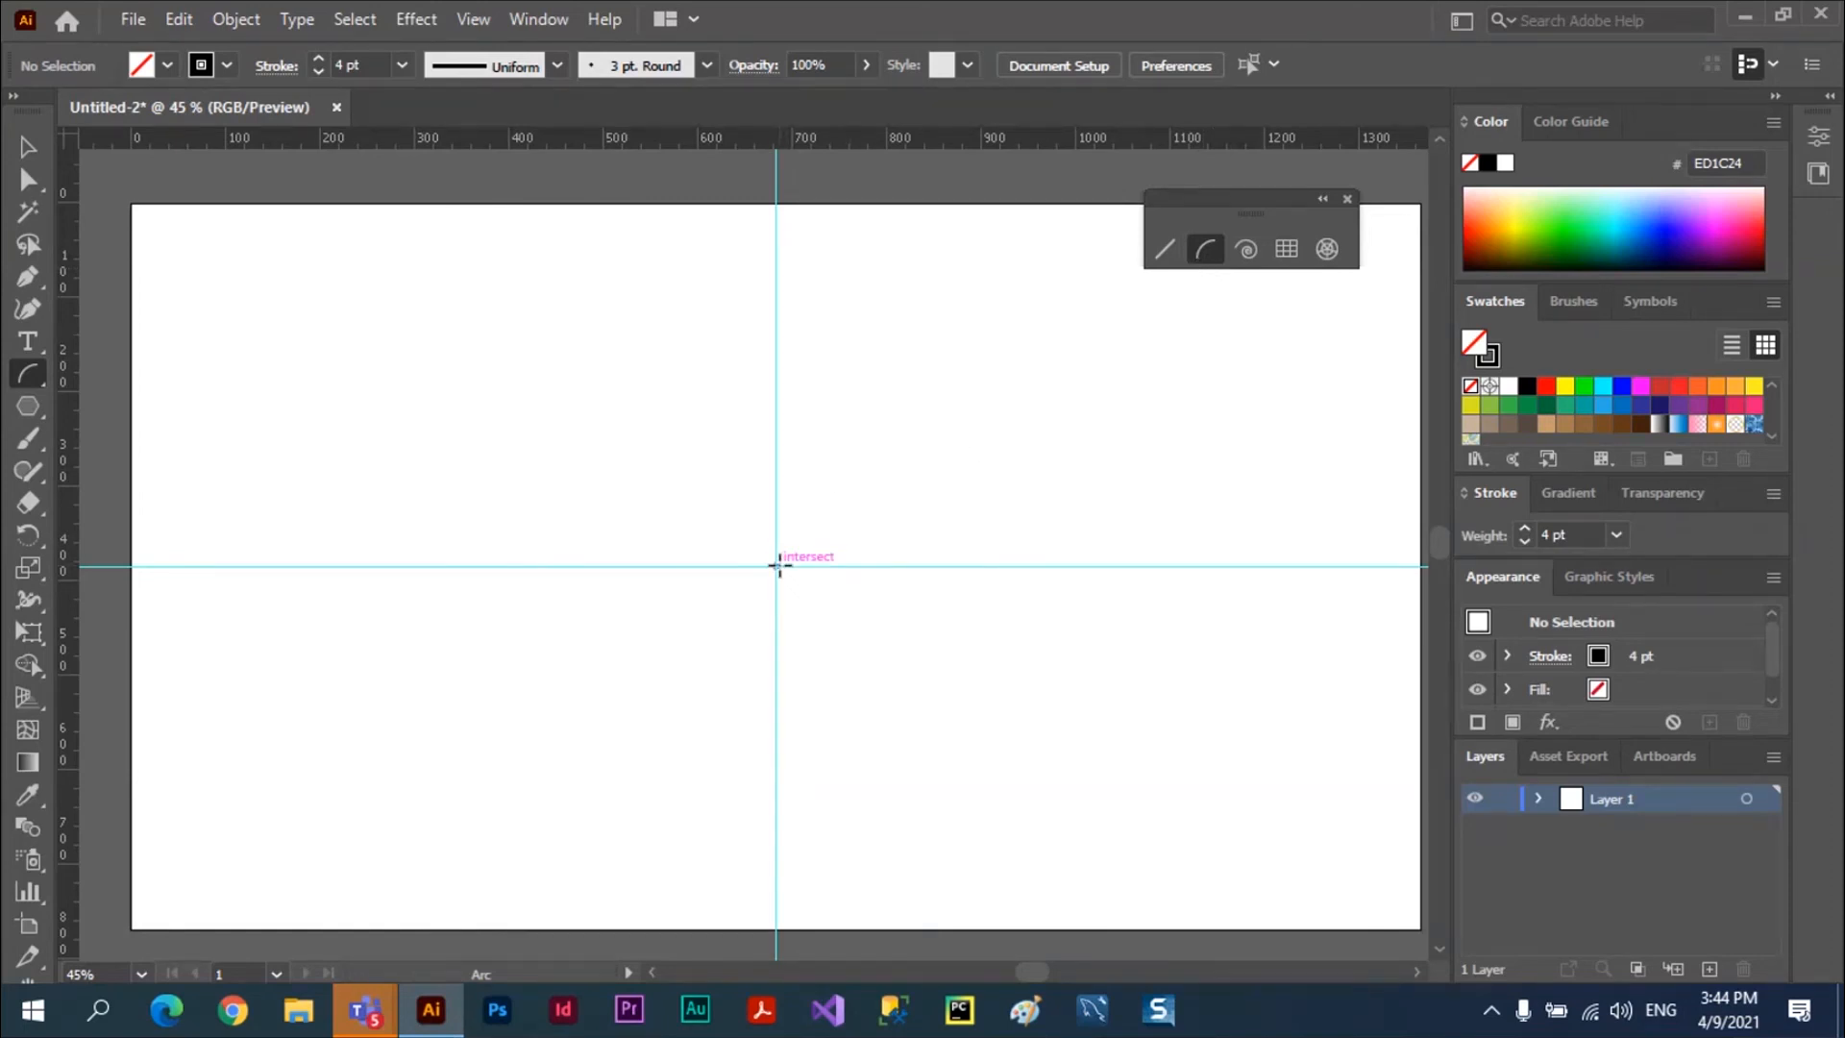
drag(777, 566, 1013, 374)
key(shift)
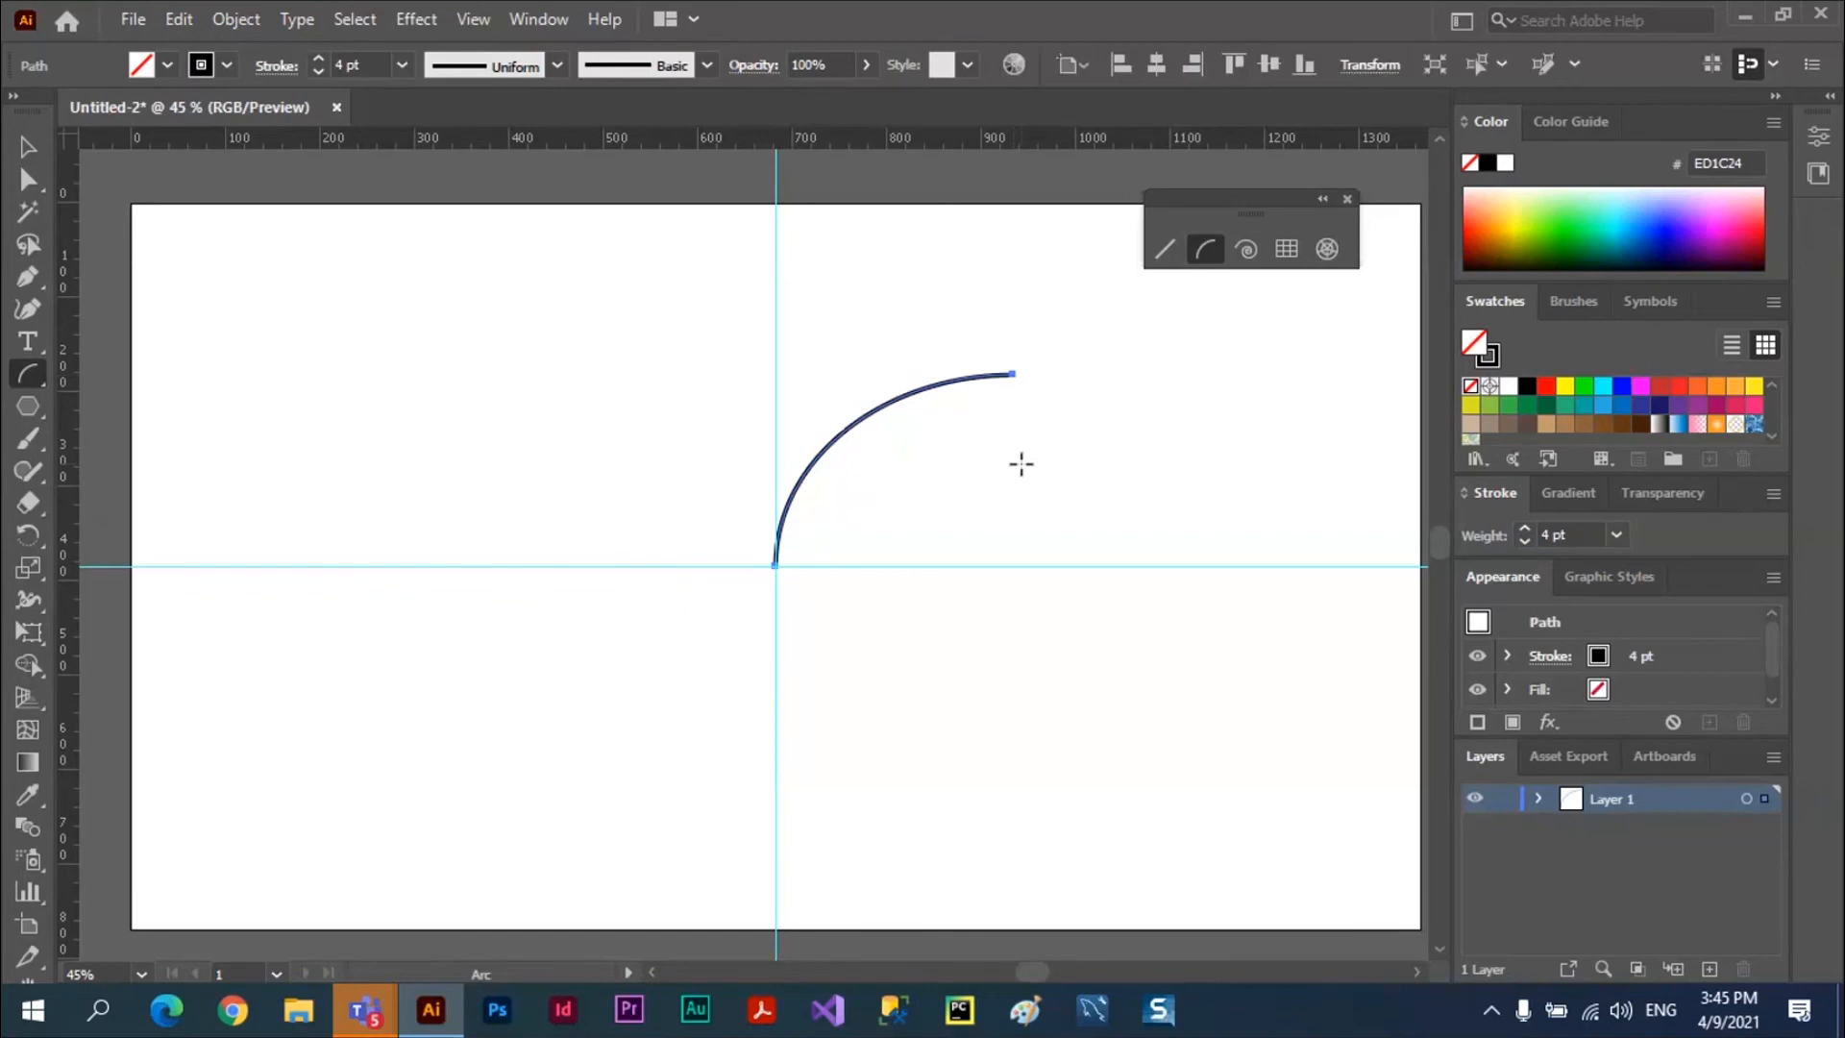
key(Delete)
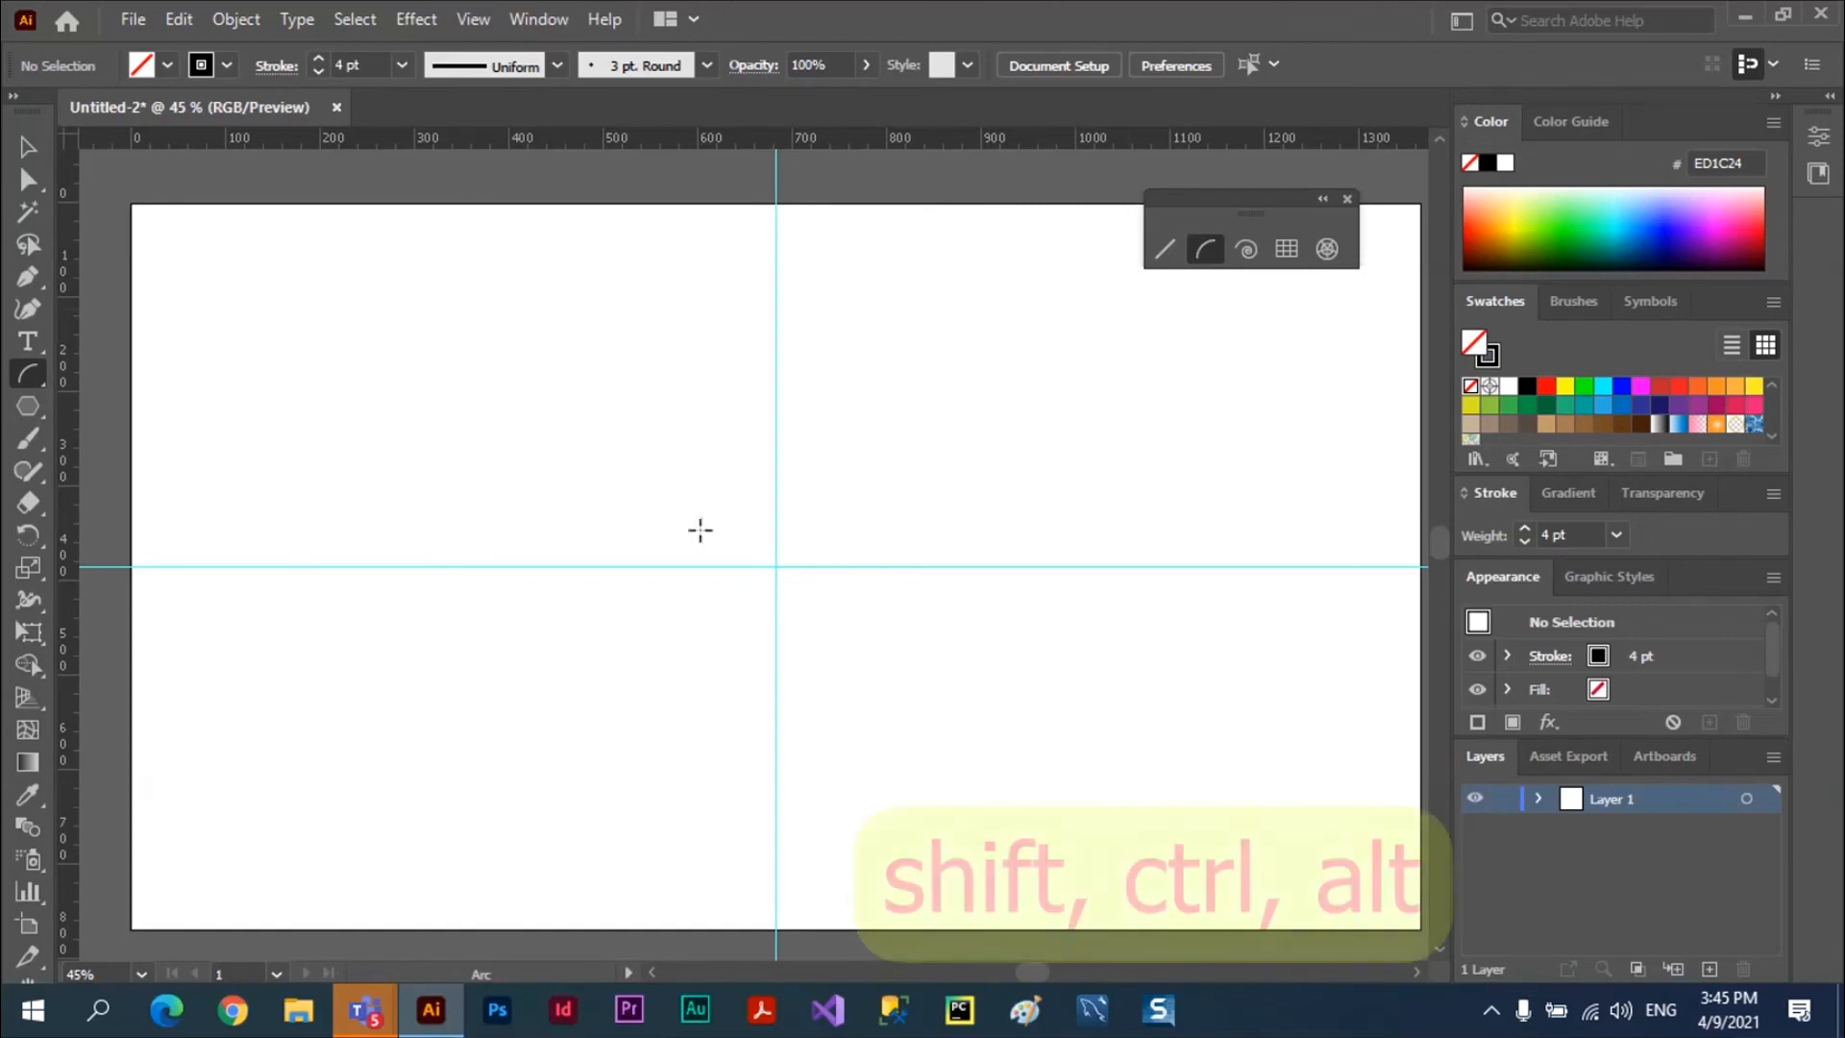
drag(685, 535, 958, 429)
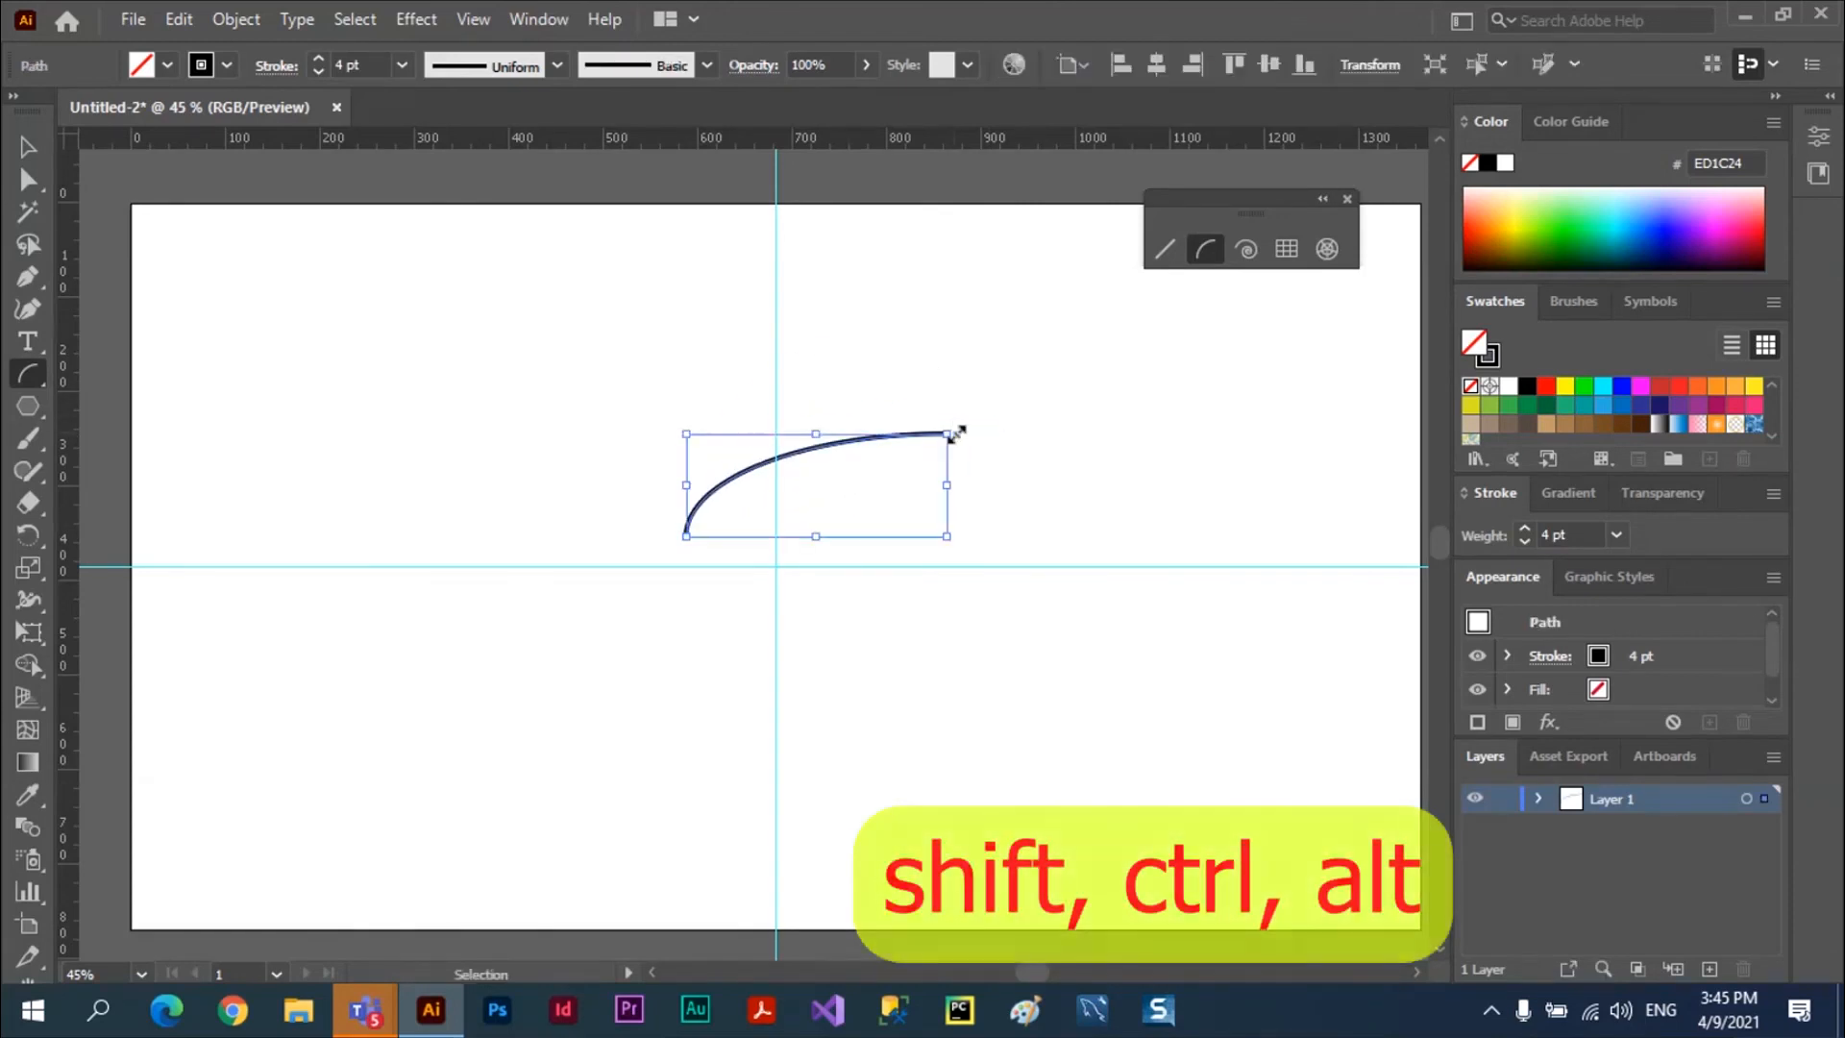
key(ctrl+z)
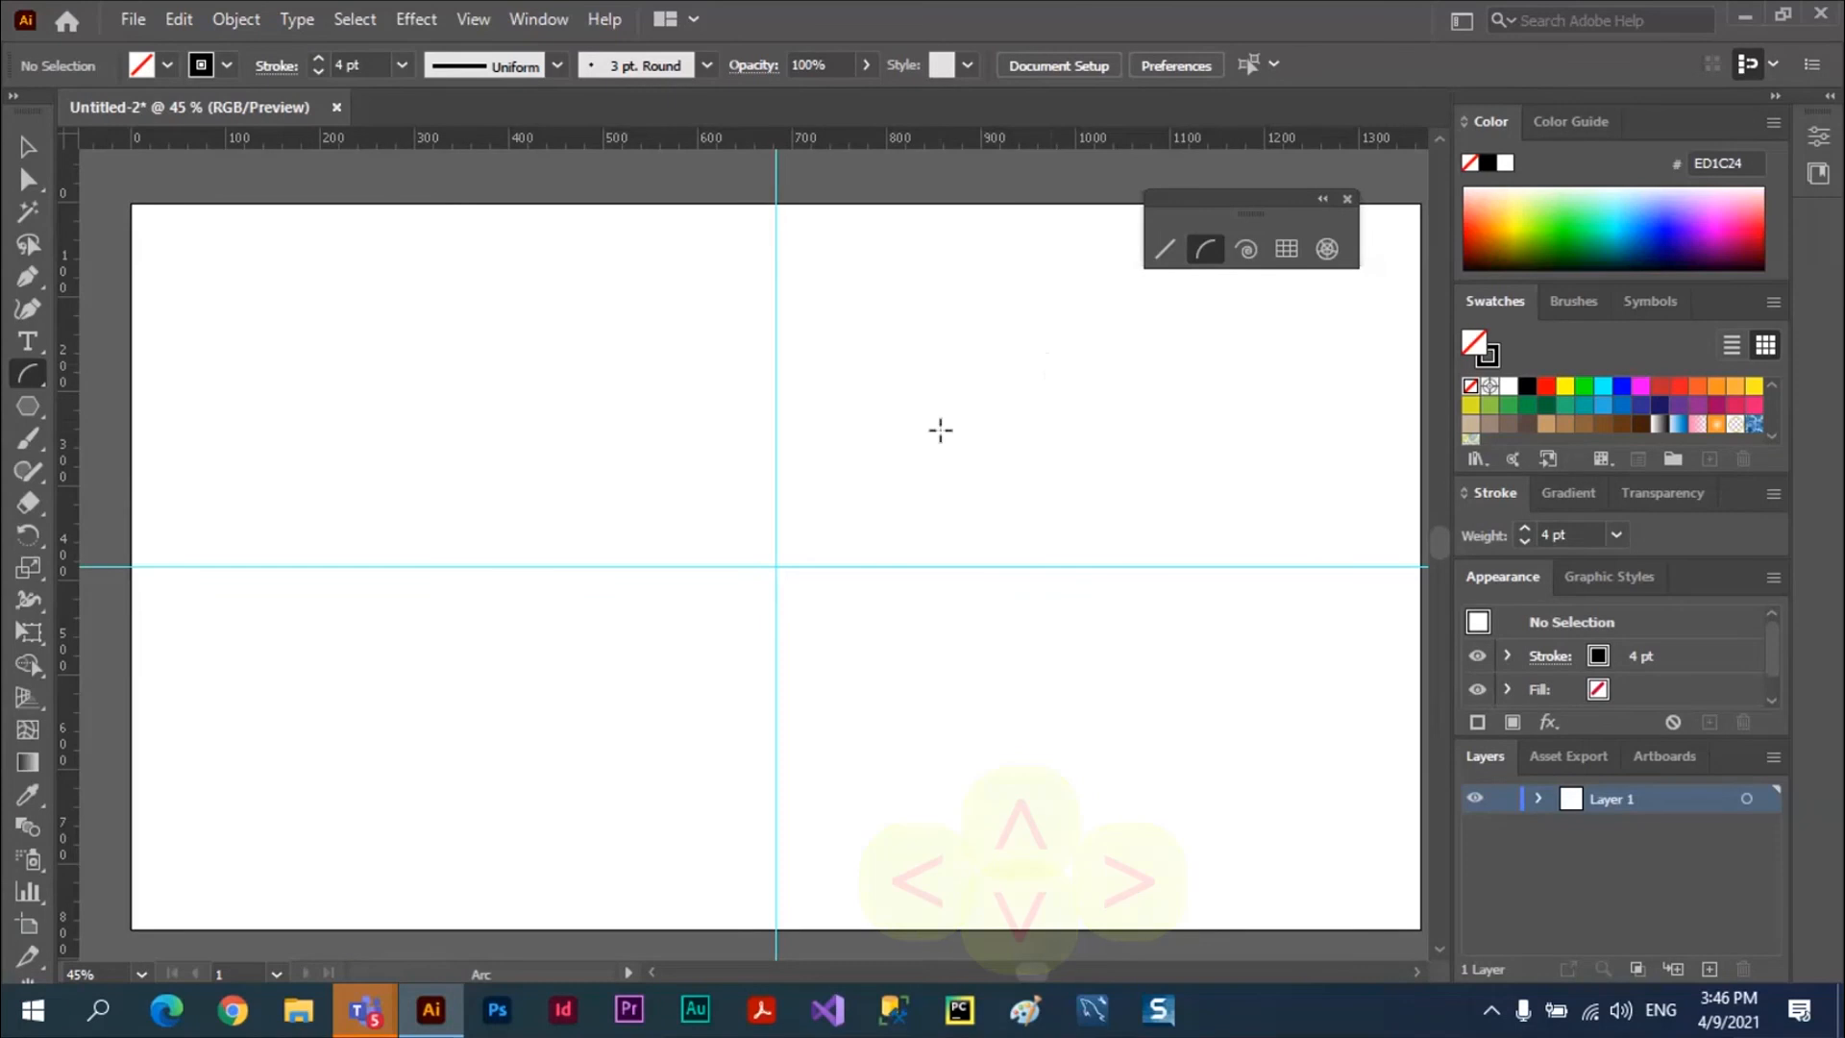
Draw an arc from the guides' intersection towards the artboard's upper left, repeatedly switching between concave and convex until it bulges upward
drag(774, 565, 483, 300)
key(x)
key(x)
key(x)
key(x)
key(x)
key(x)
key(x)
key(x)
key(x)
key(x)
key(x)
key(x)
key(x)
key(x)
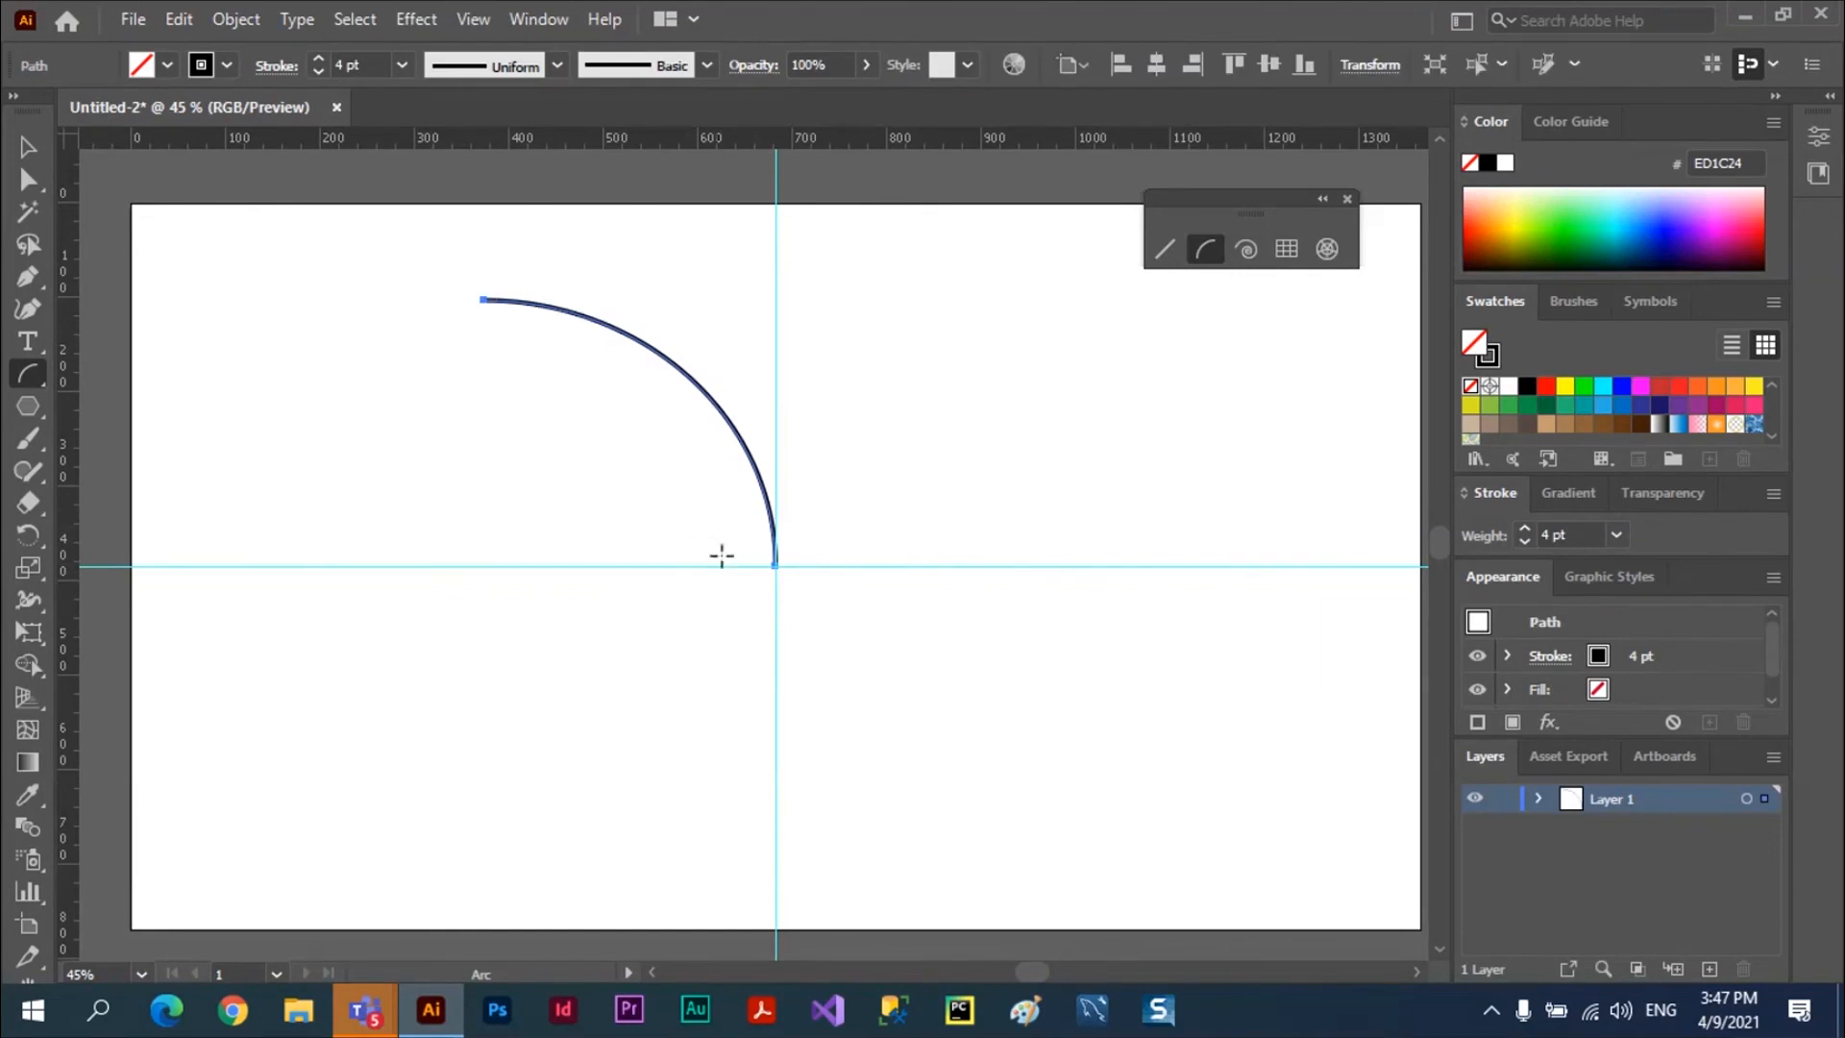
Close the leaf with a flipped arc, and draw two opposing arcs forming a second leaf right of the vertical guide
drag(775, 566, 494, 300)
key(f)
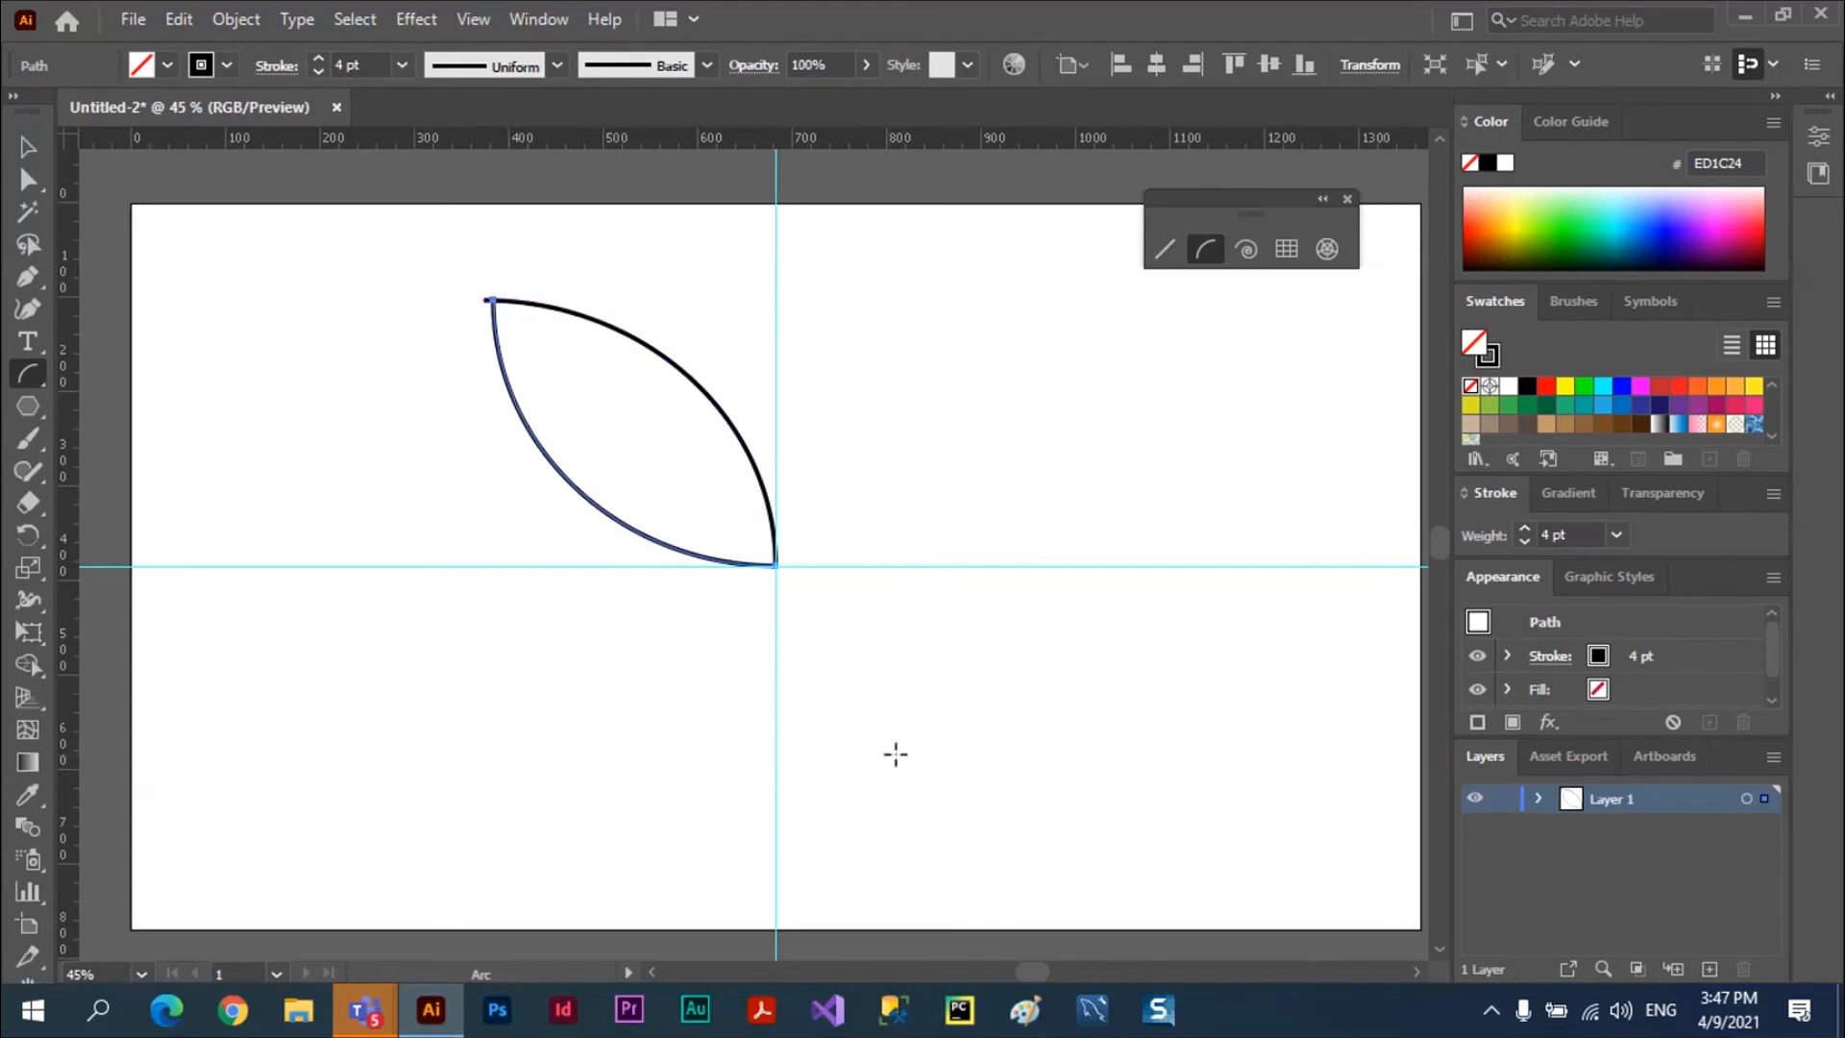
drag(891, 566, 1161, 339)
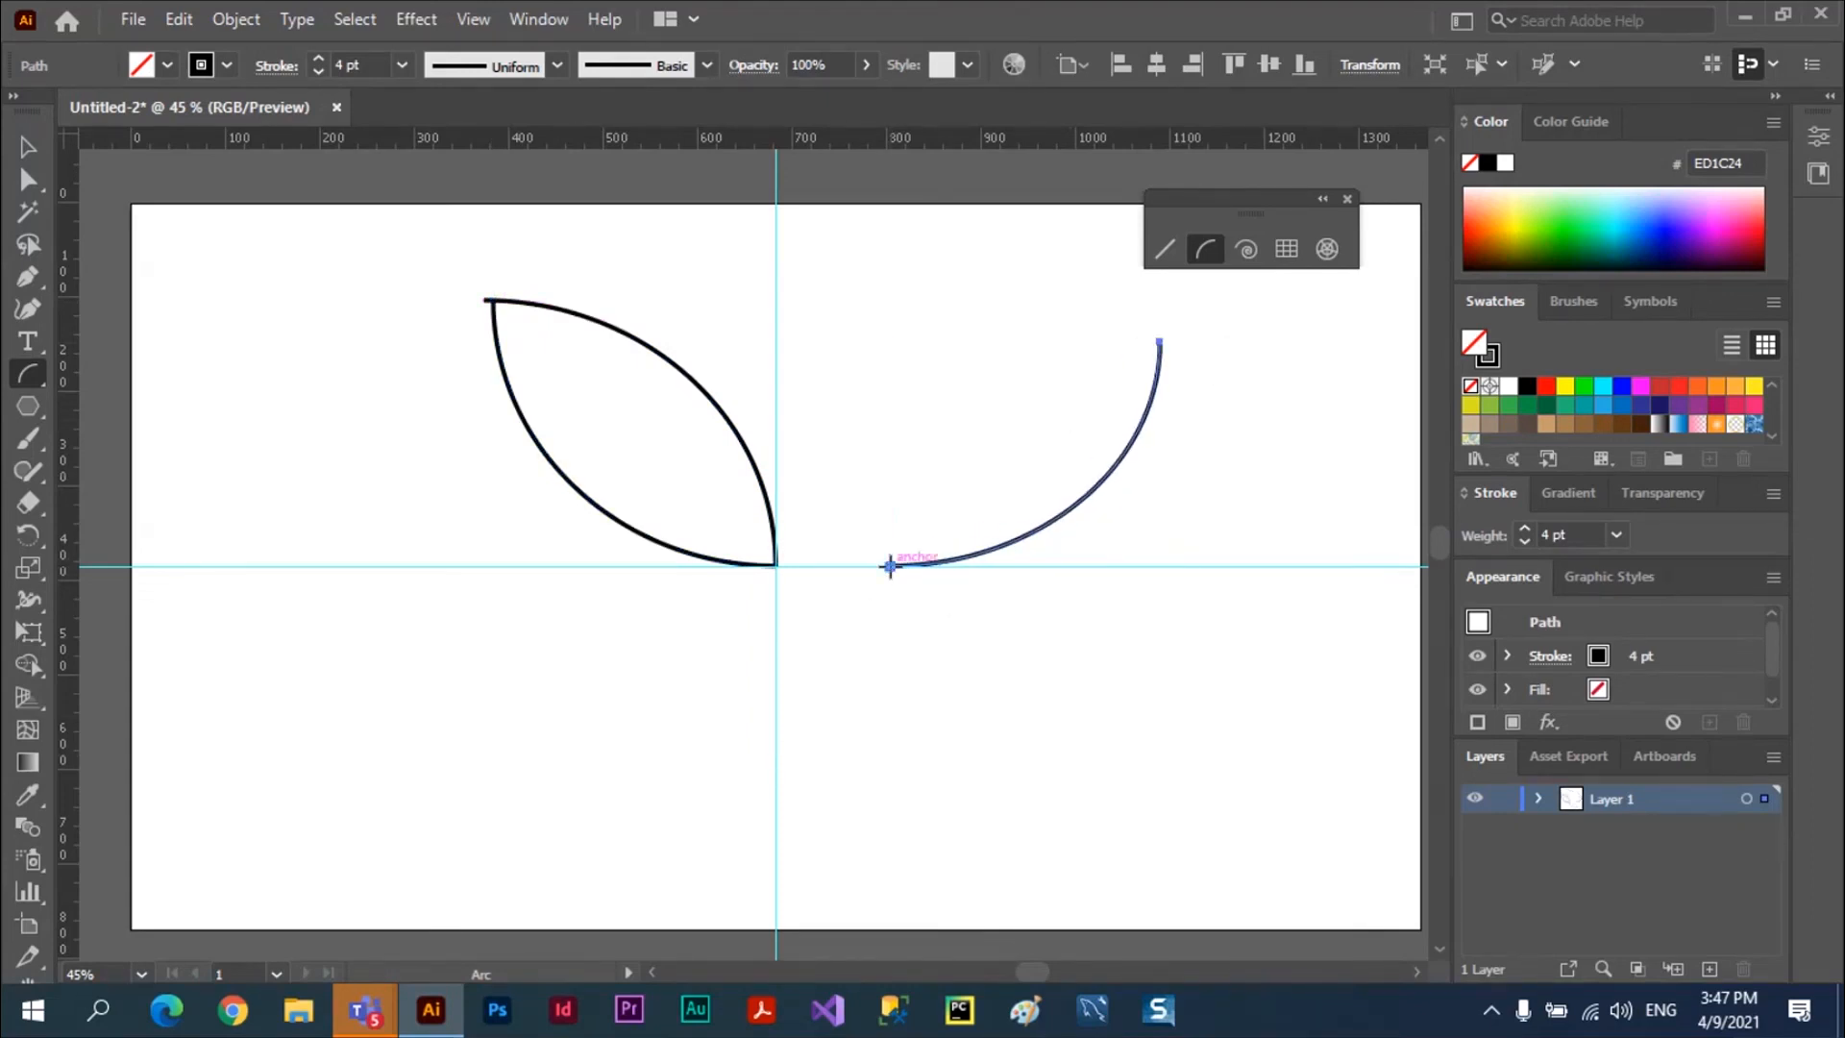
drag(890, 567, 1160, 338)
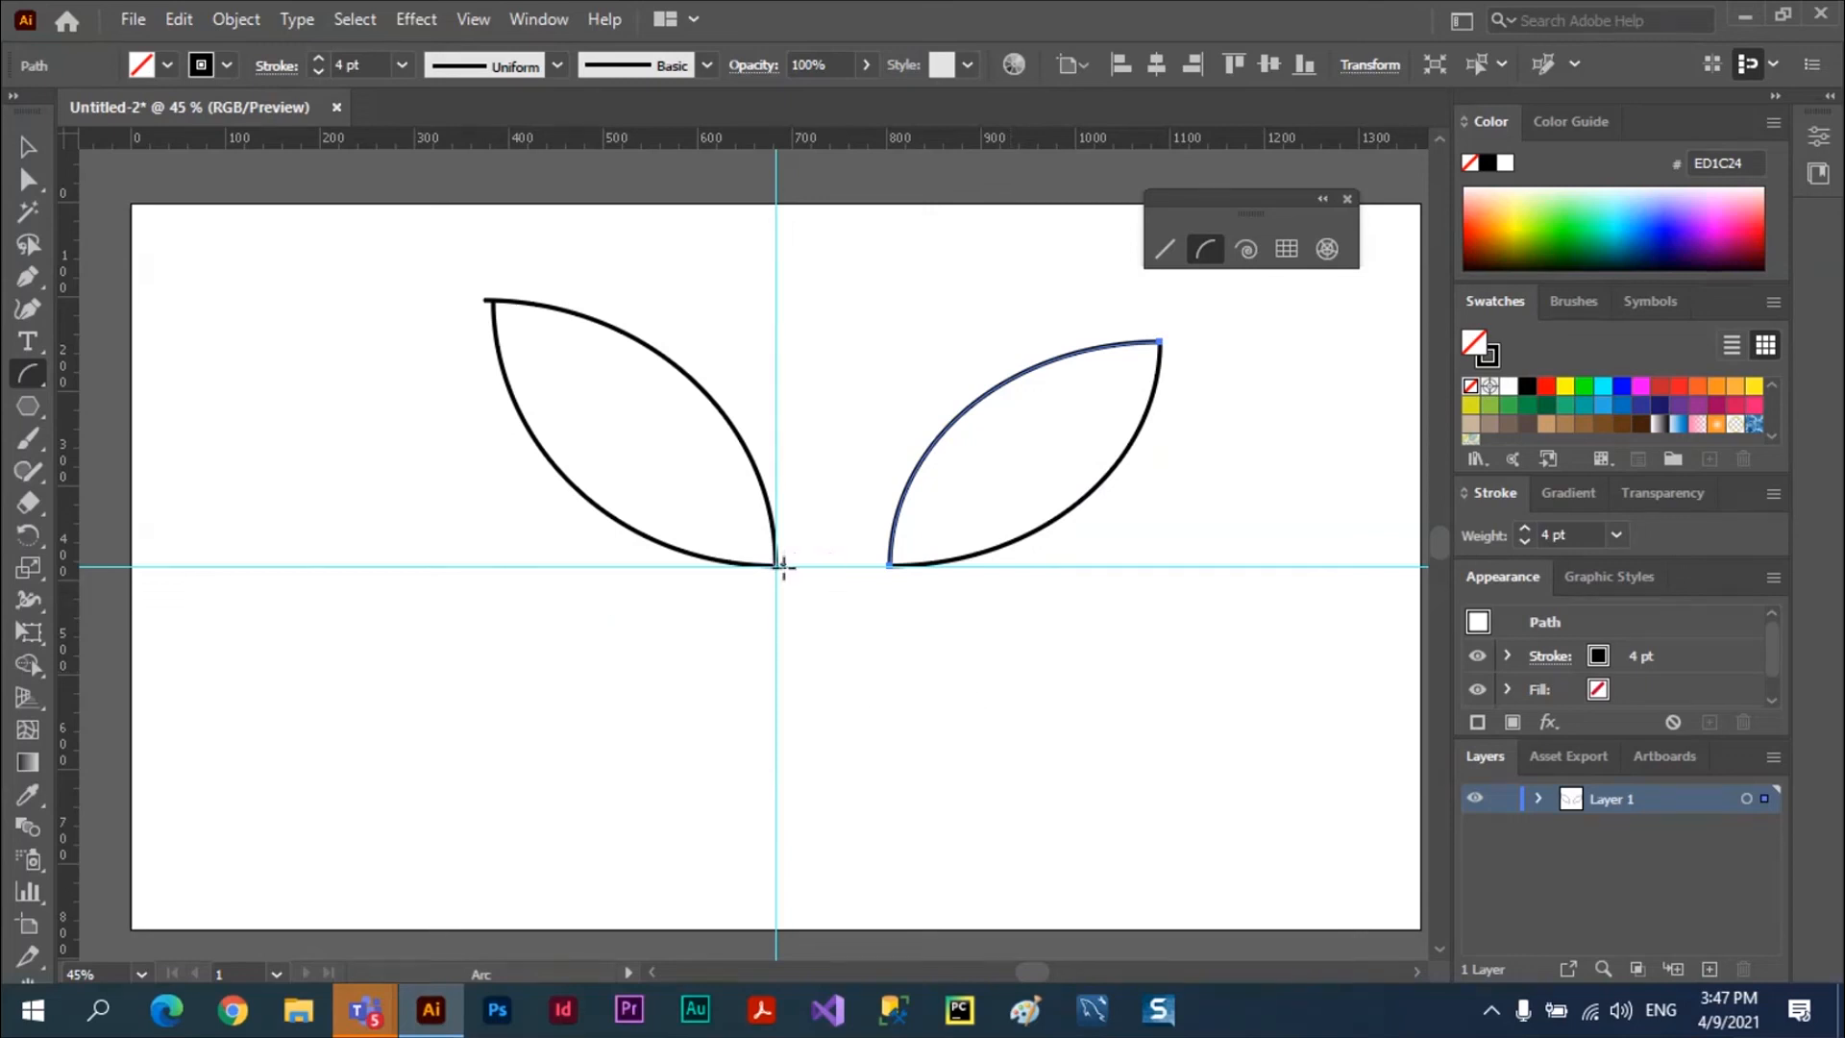
Draw a closed arc down from the guides' intersection, toggling open and closed, and a long flat closed arc from its lower corner
drag(776, 569, 957, 762)
key(c)
key(c)
key(c)
key(c)
key(c)
drag(956, 762, 365, 755)
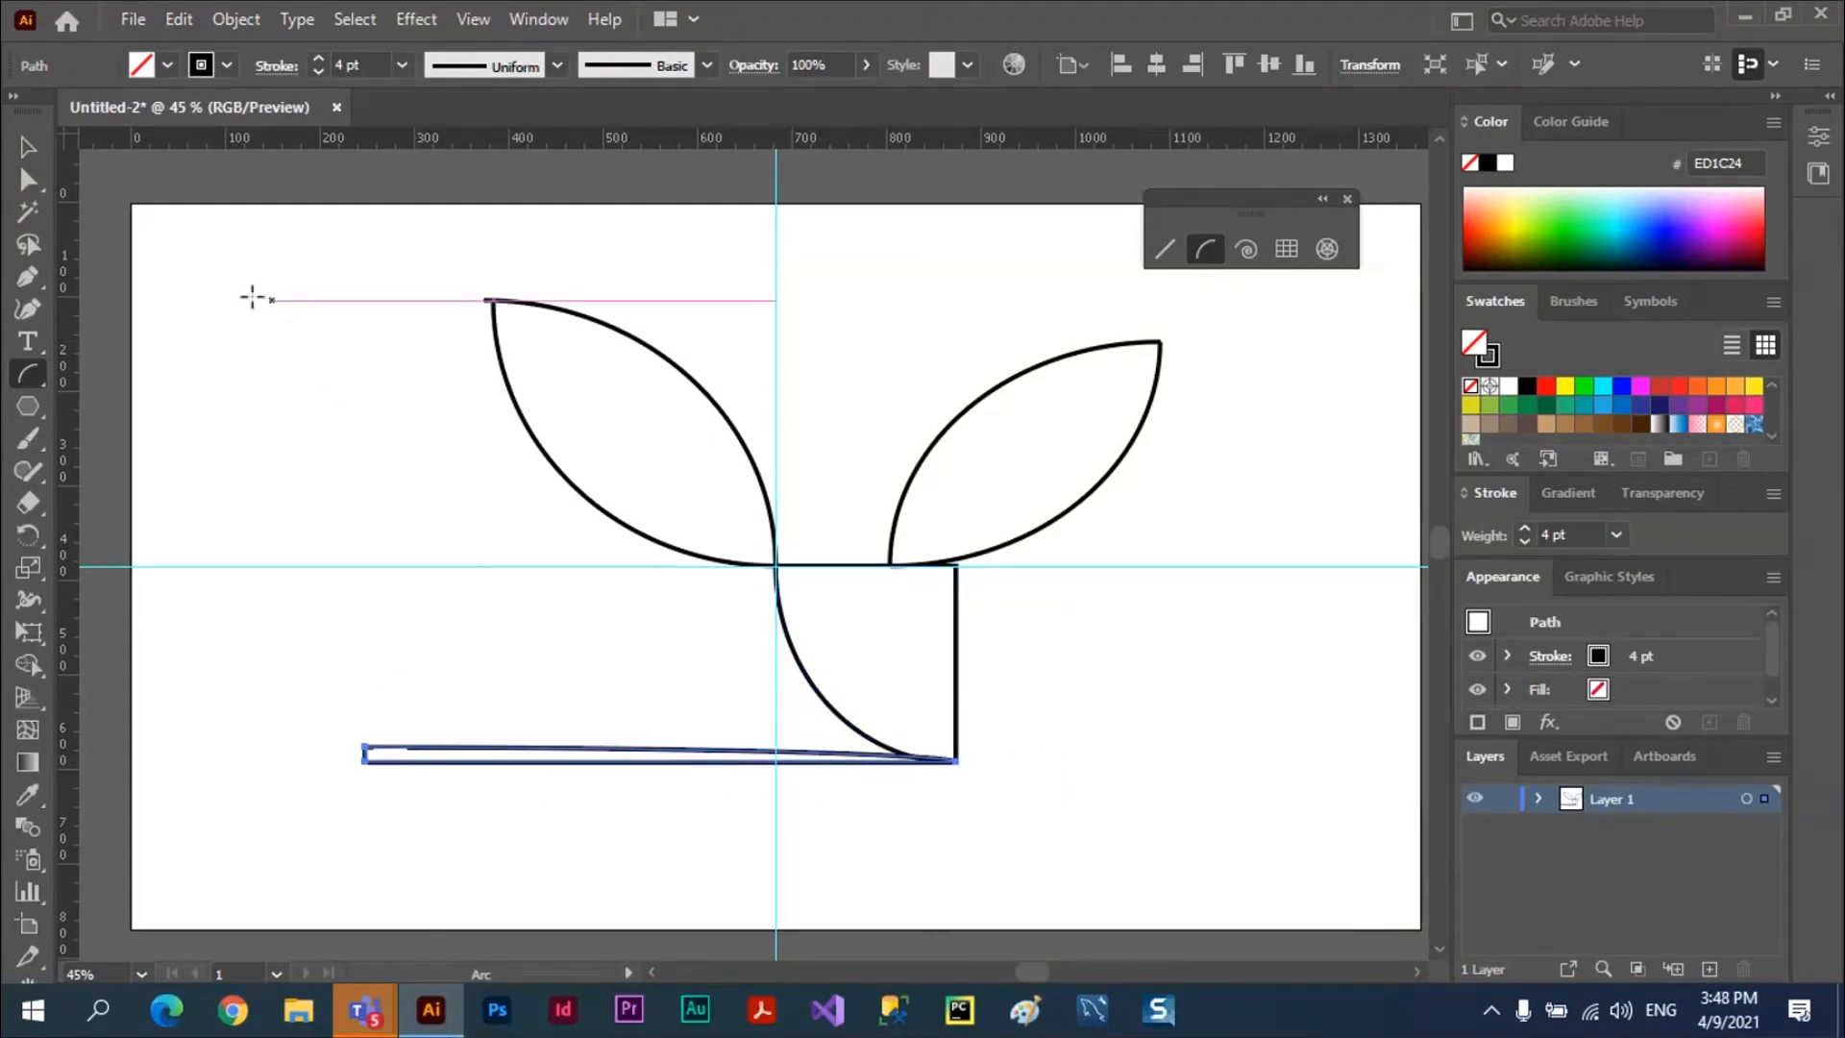
Draw an arc near the artboard's upper-left corner, toggling it between open and closed and leaving it open
drag(237, 281, 395, 458)
key(c)
key(c)
key(c)
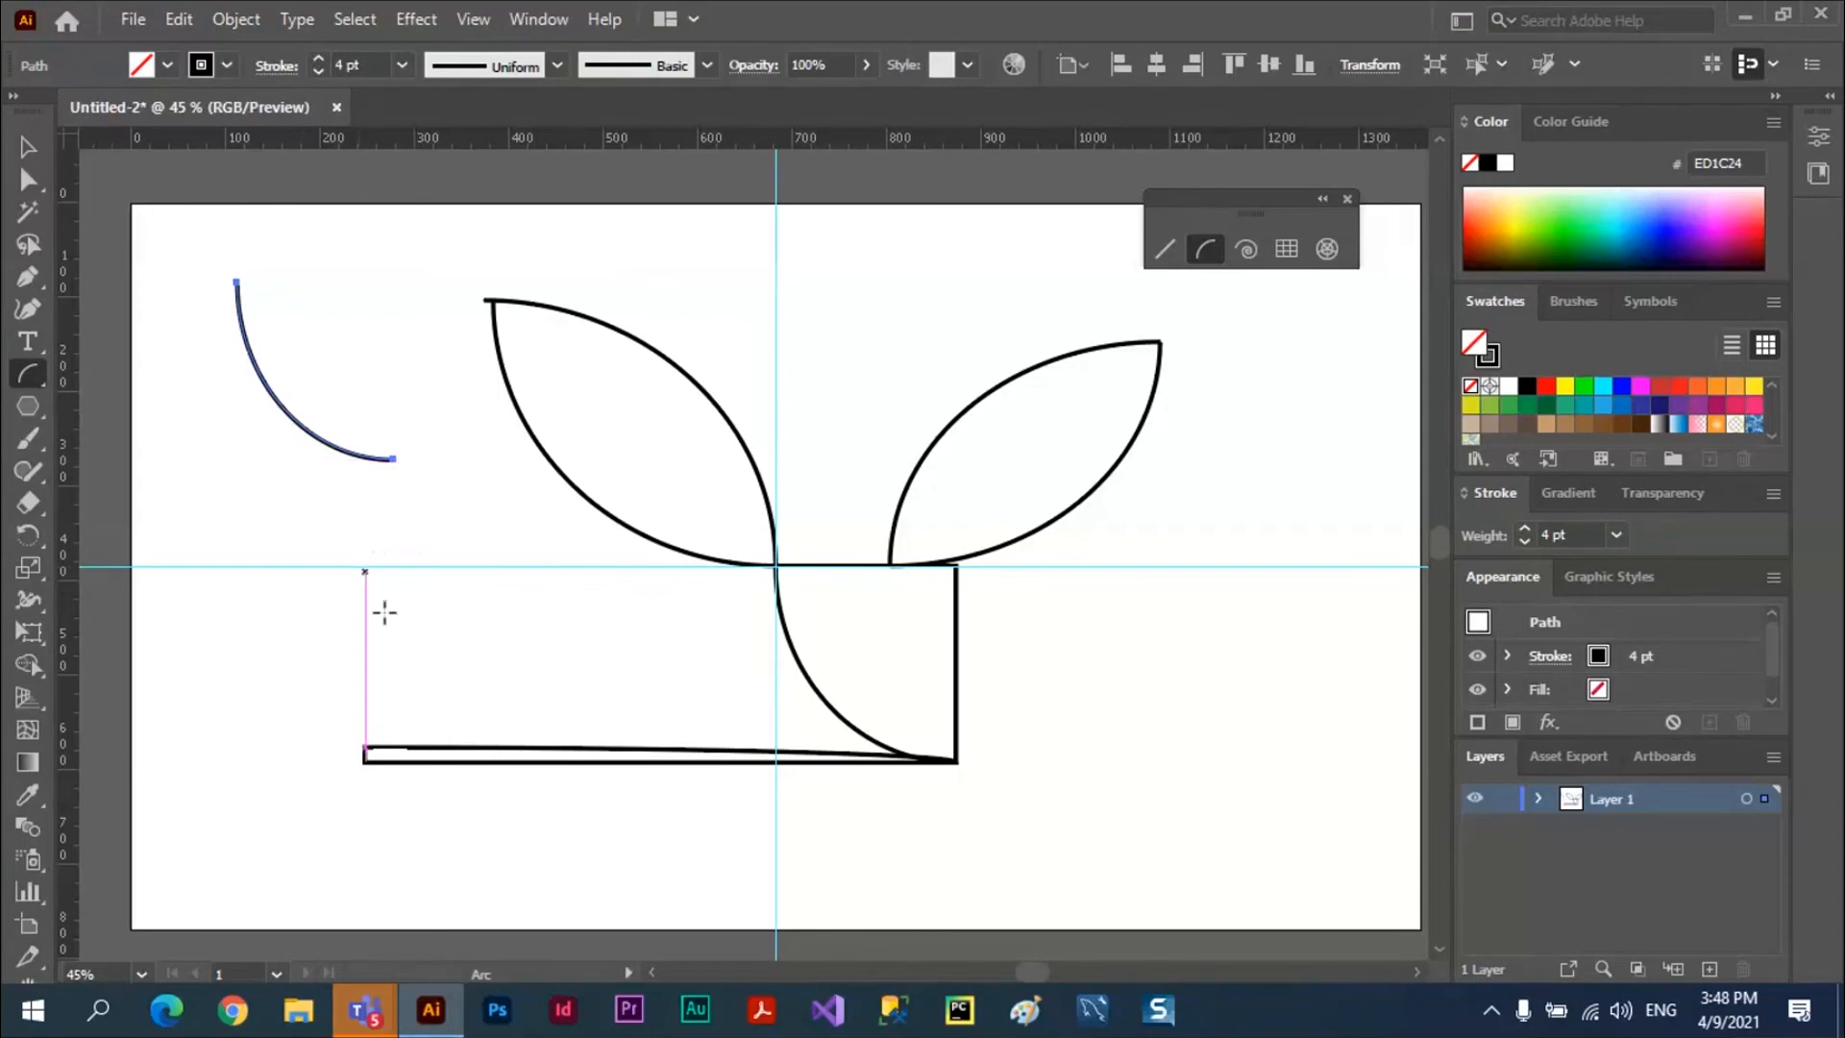
Draw an open arc across the horizontal guide's left part with its curvature reversed, plus a short arc at its upper end
drag(267, 709, 486, 542)
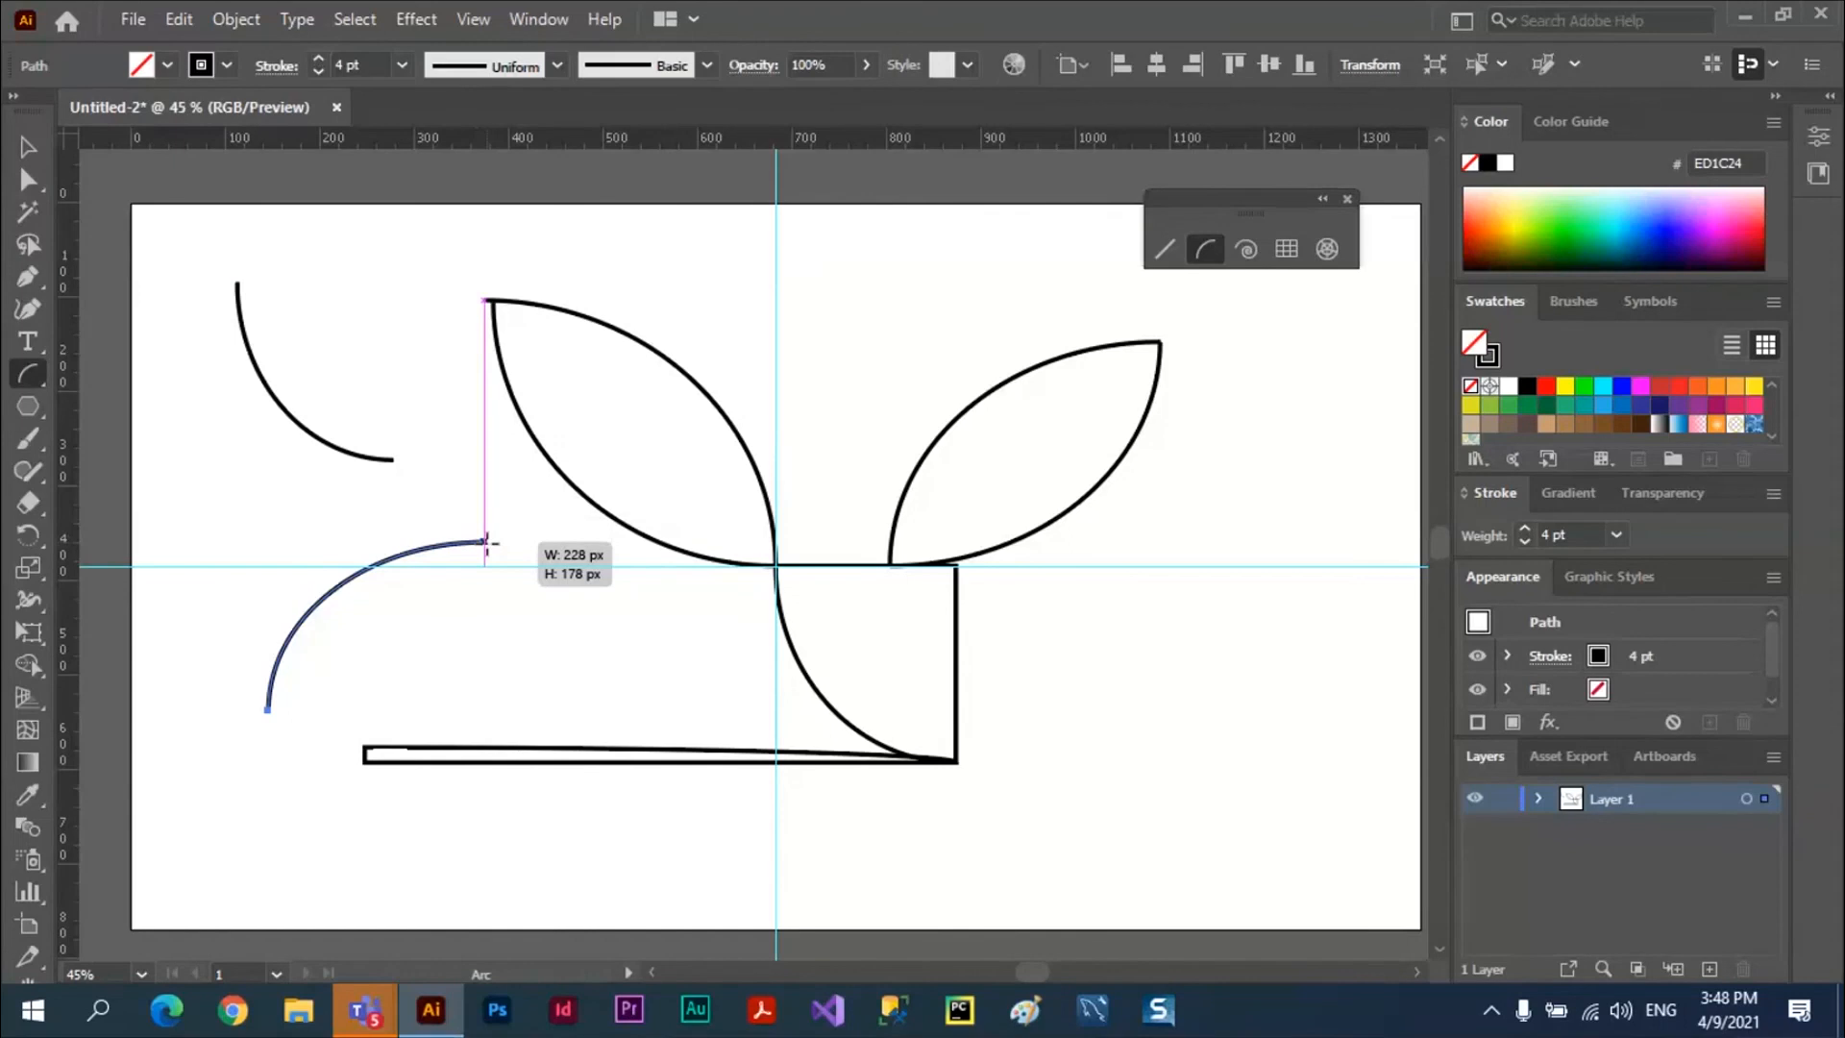
mouse_move(486, 540)
mouse_down()
mouse_move(509, 520)
mouse_move(484, 543)
mouse_move(496, 459)
mouse_move(492, 531)
mouse_move(473, 506)
mouse_up()
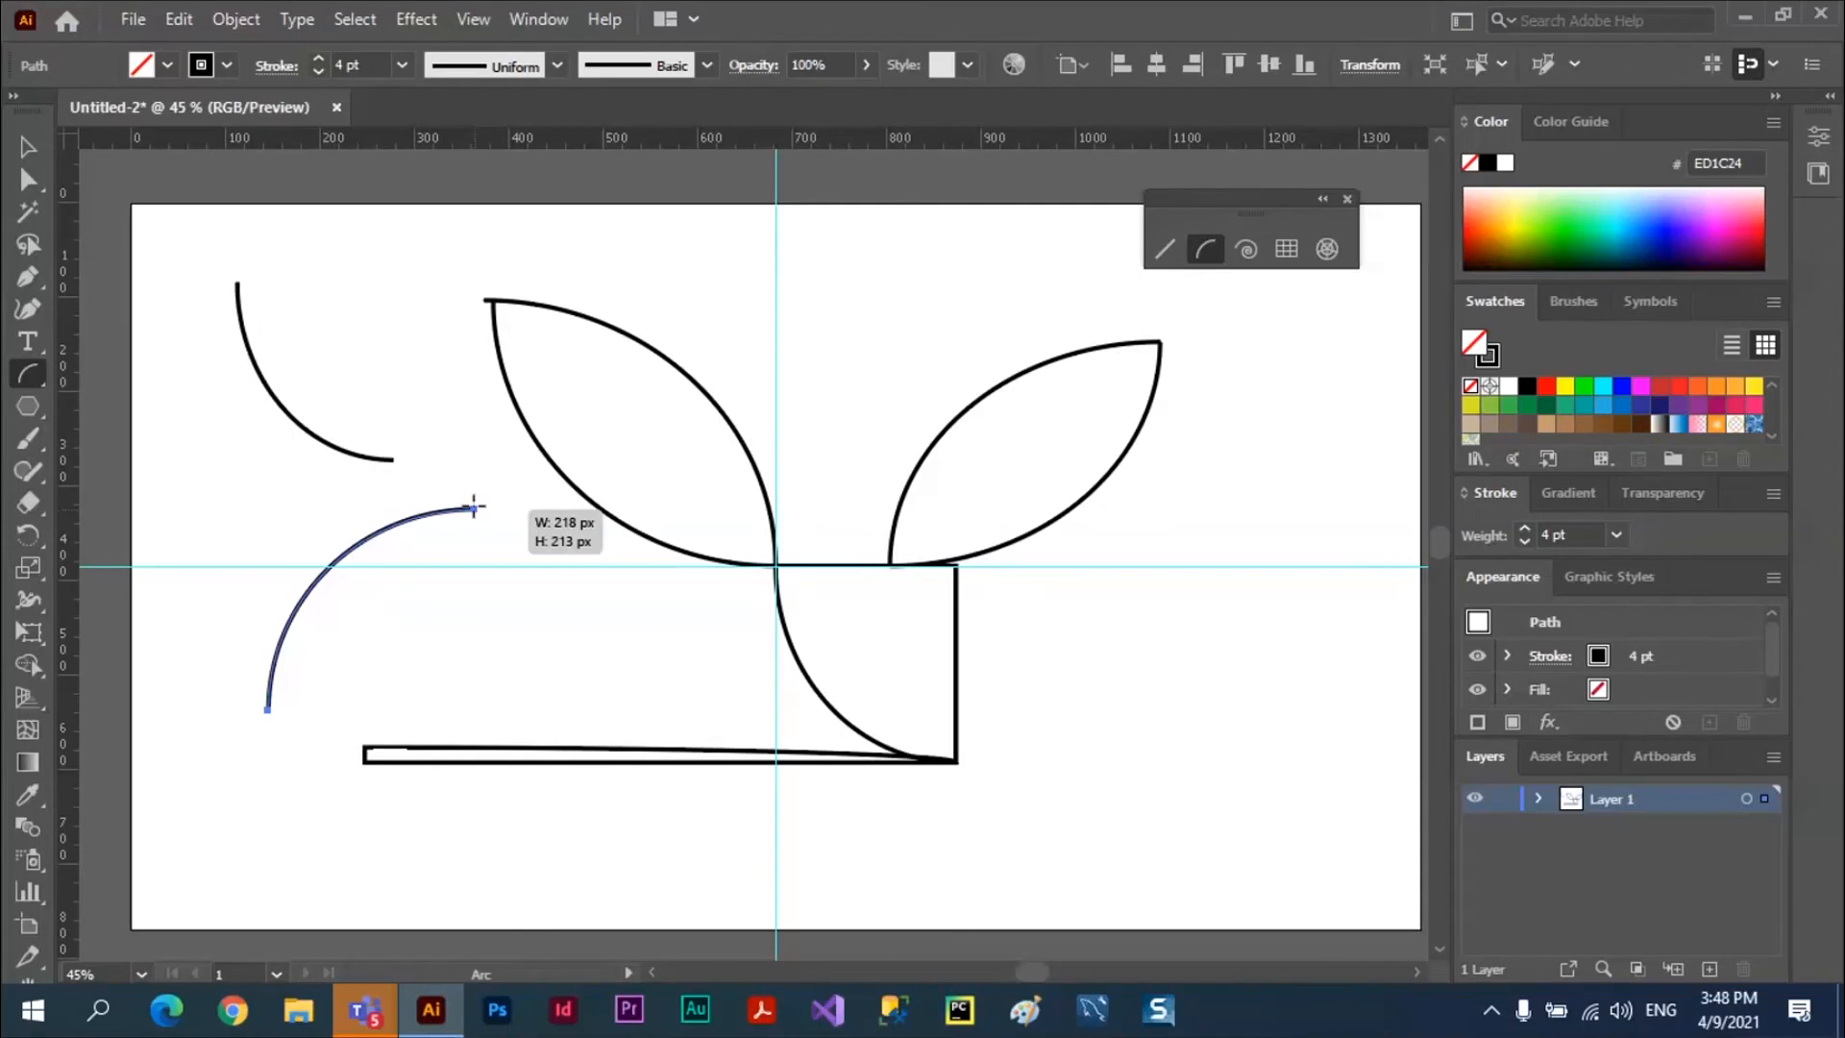
drag(474, 506, 470, 458)
key(x)
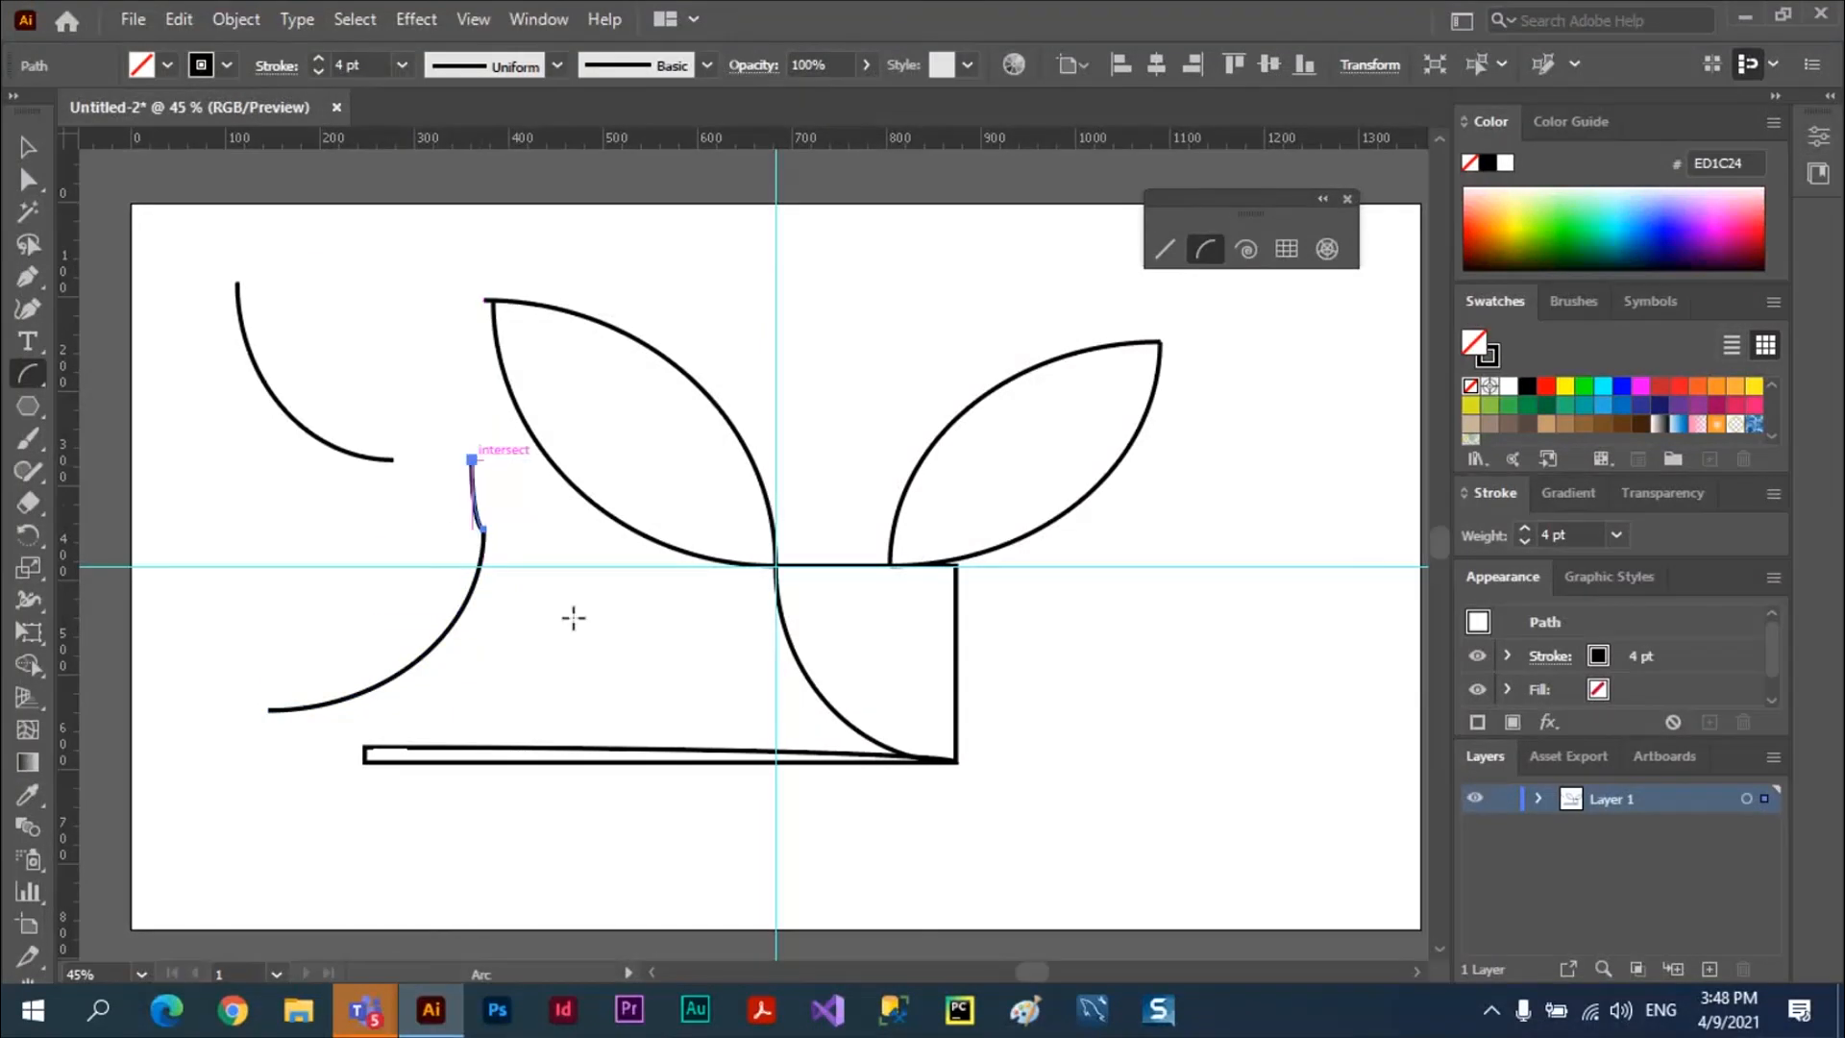
Draw an arc at the artboard's lower right and a larger one, about 465 px wide and 446 px high, crossing the right leaf
drag(1222, 790, 991, 652)
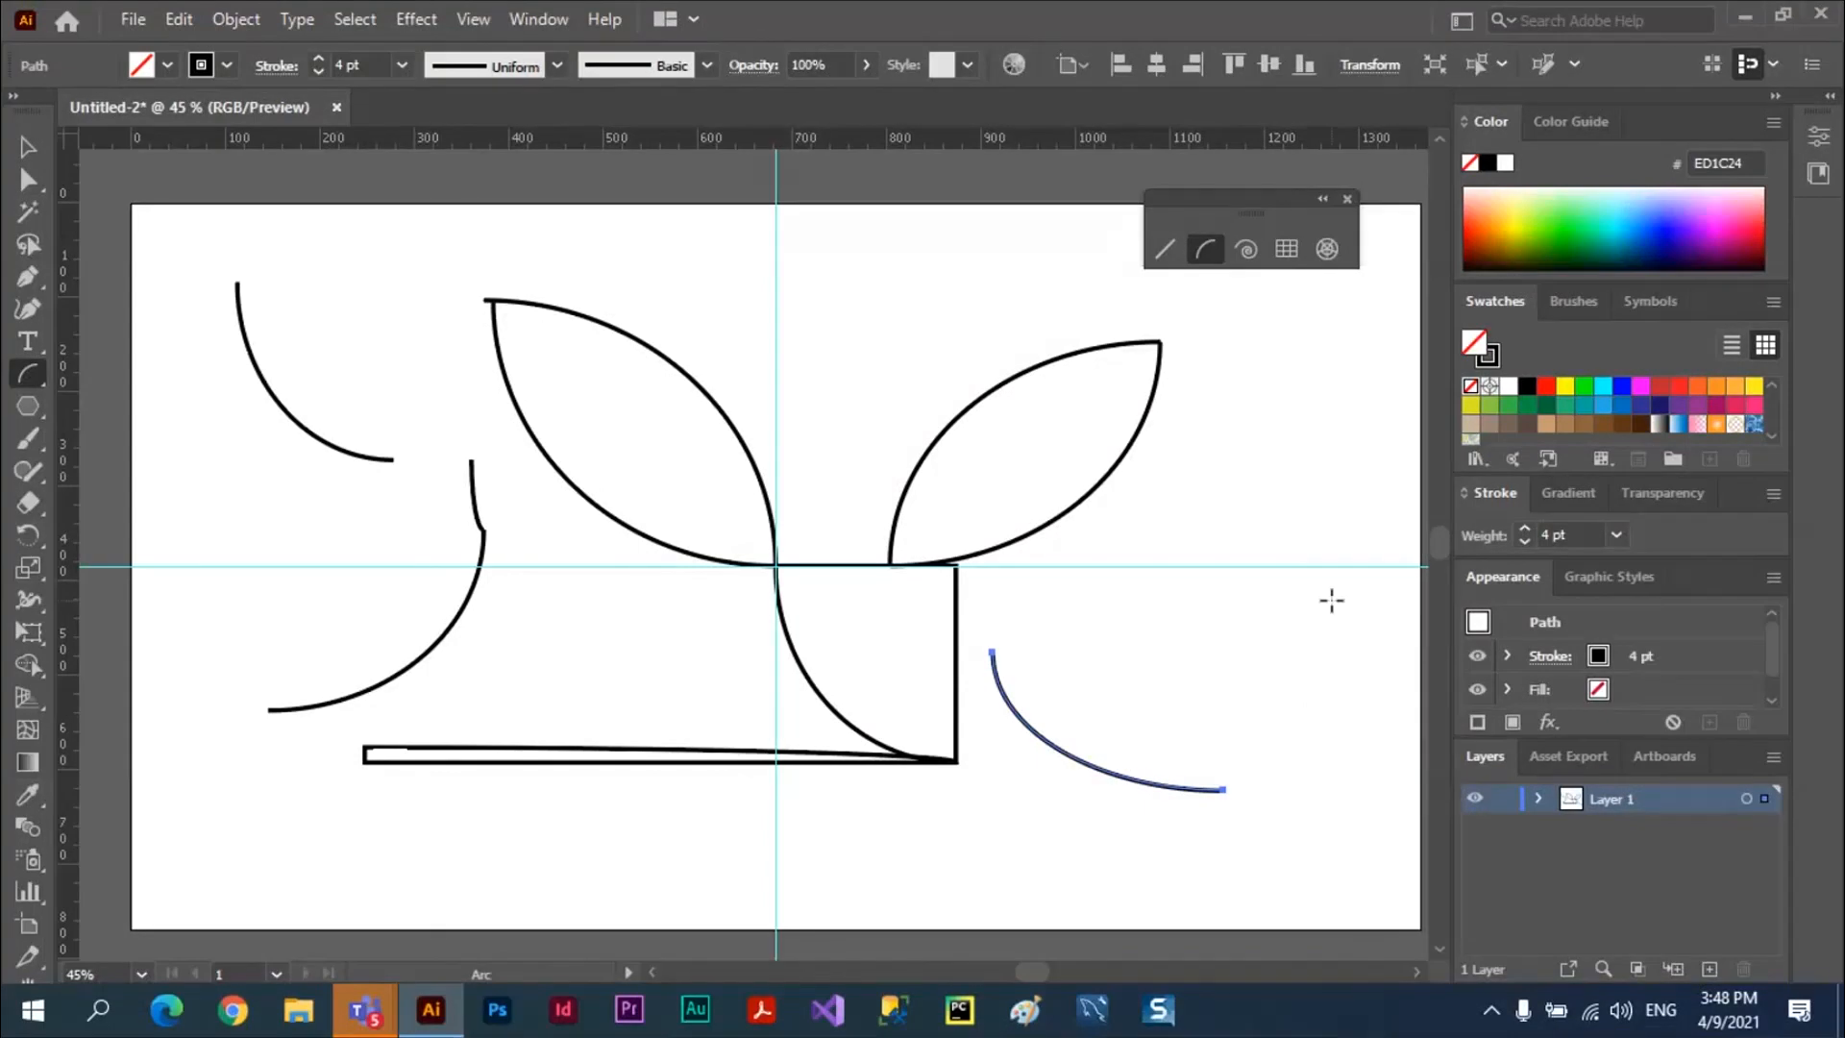
drag(1341, 721, 914, 308)
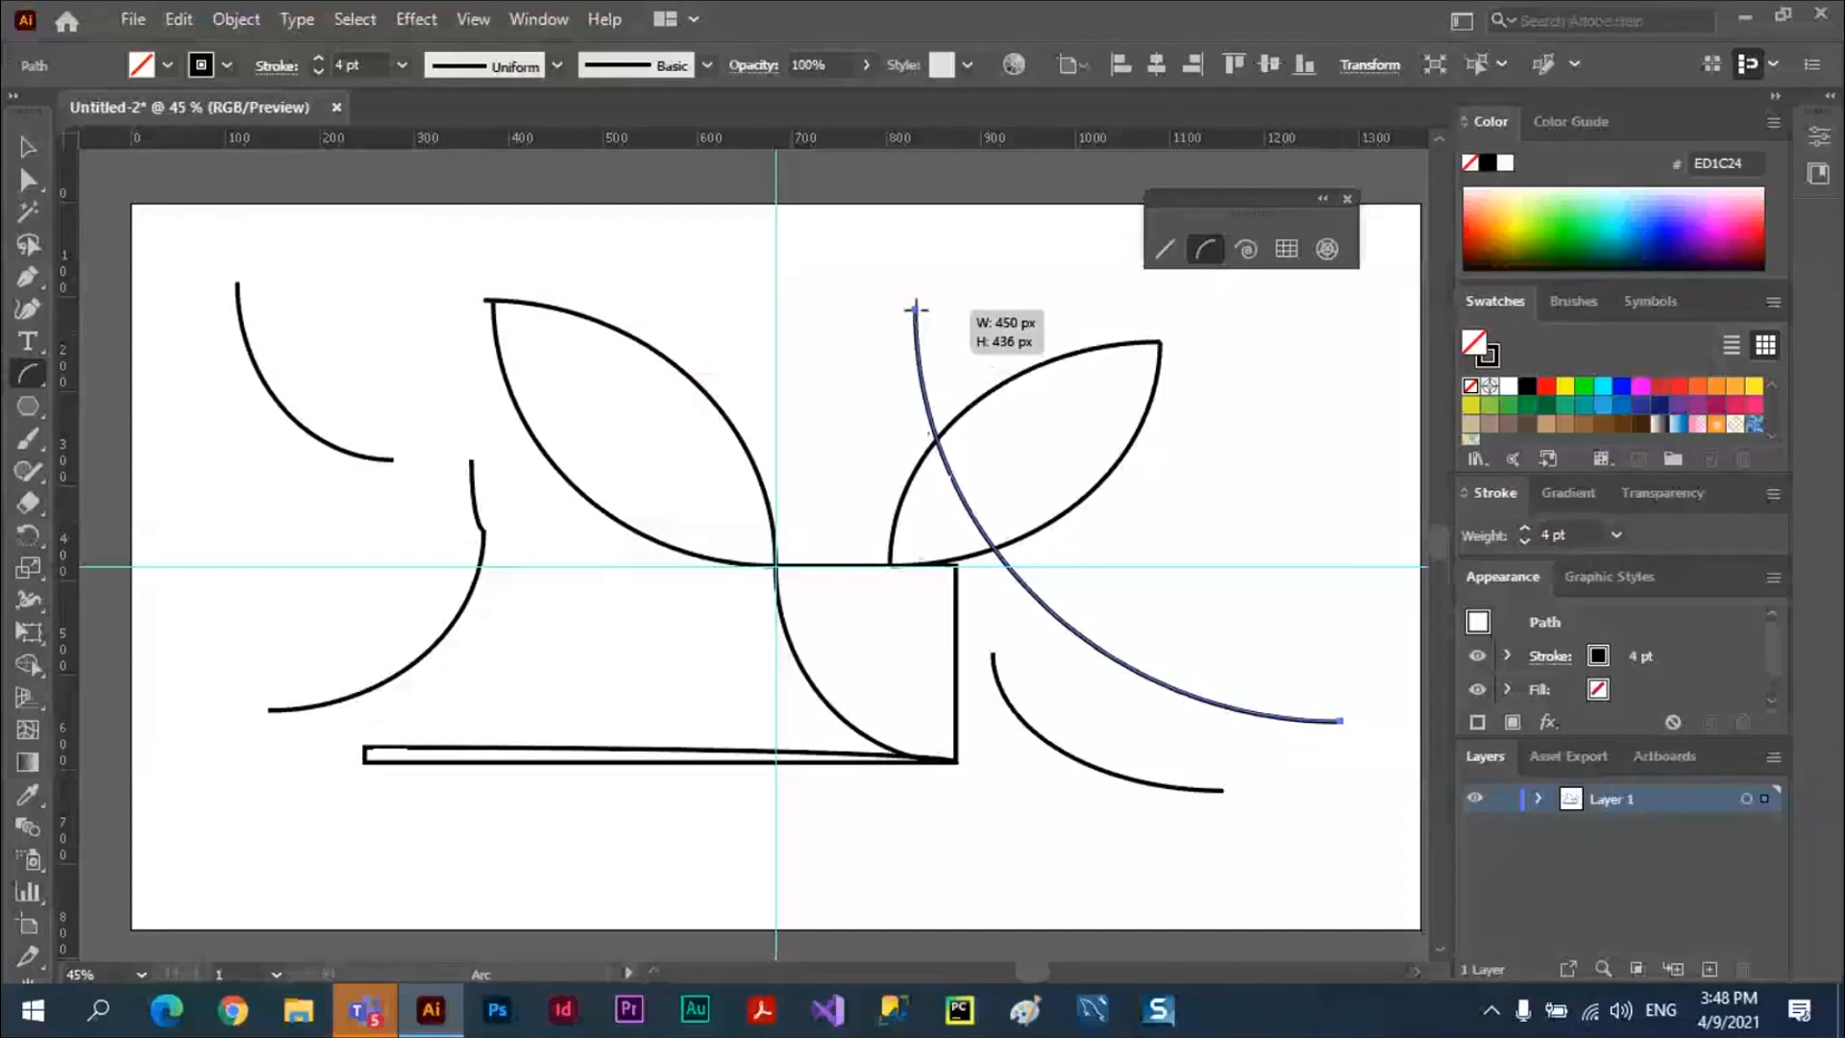
drag(916, 308, 900, 303)
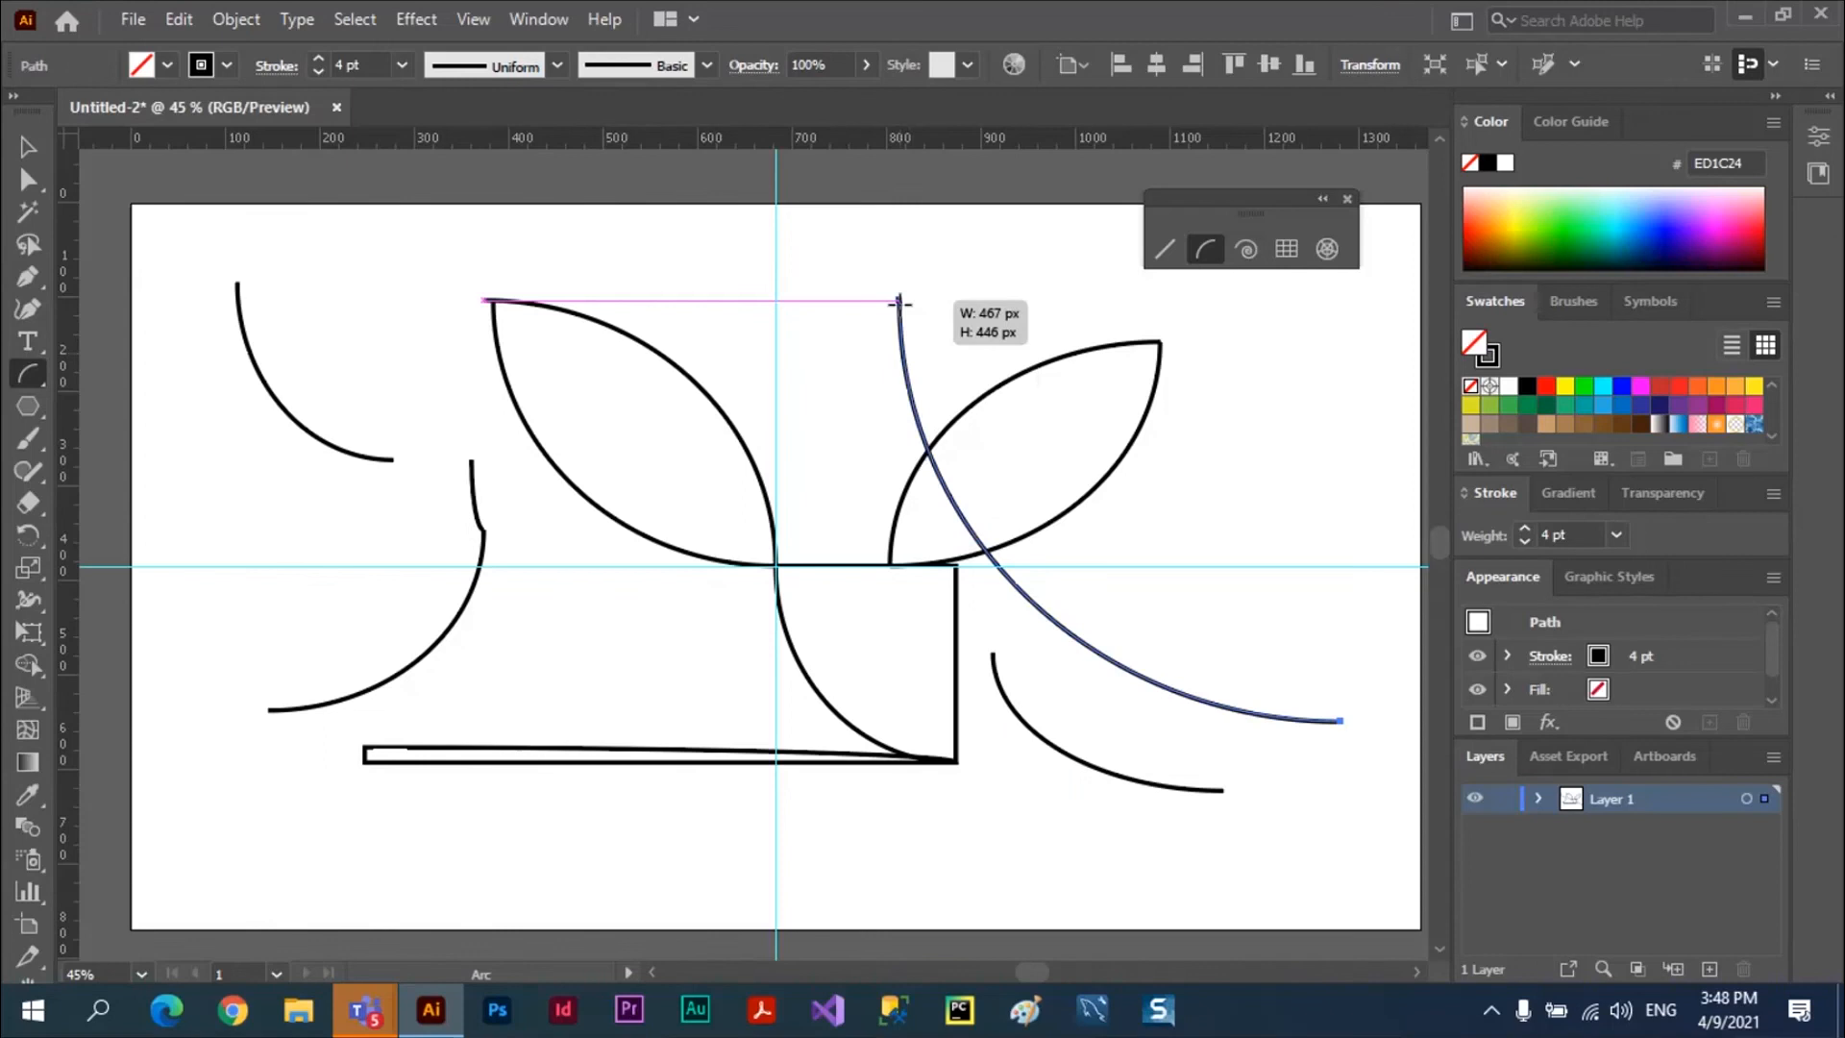
mouse_move(900, 302)
mouse_down()
mouse_move(906, 321)
mouse_move(903, 302)
mouse_up()
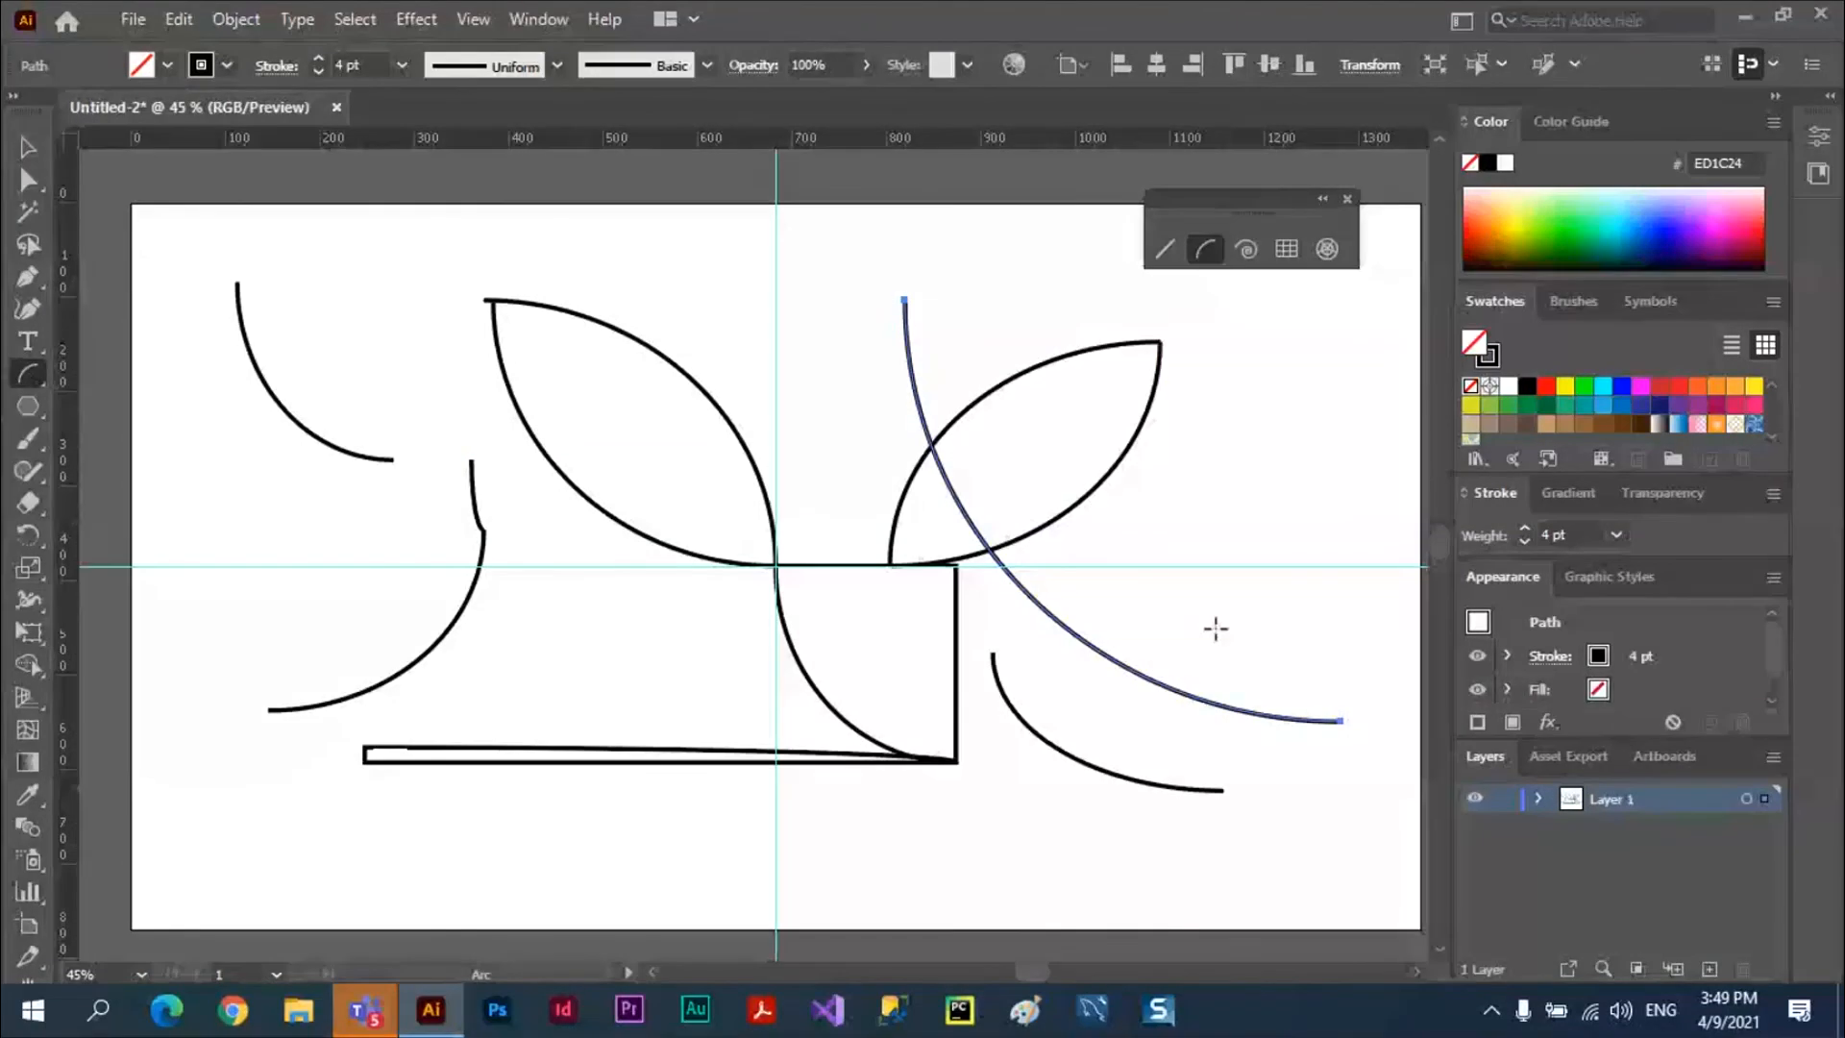
key(alt+Tab)
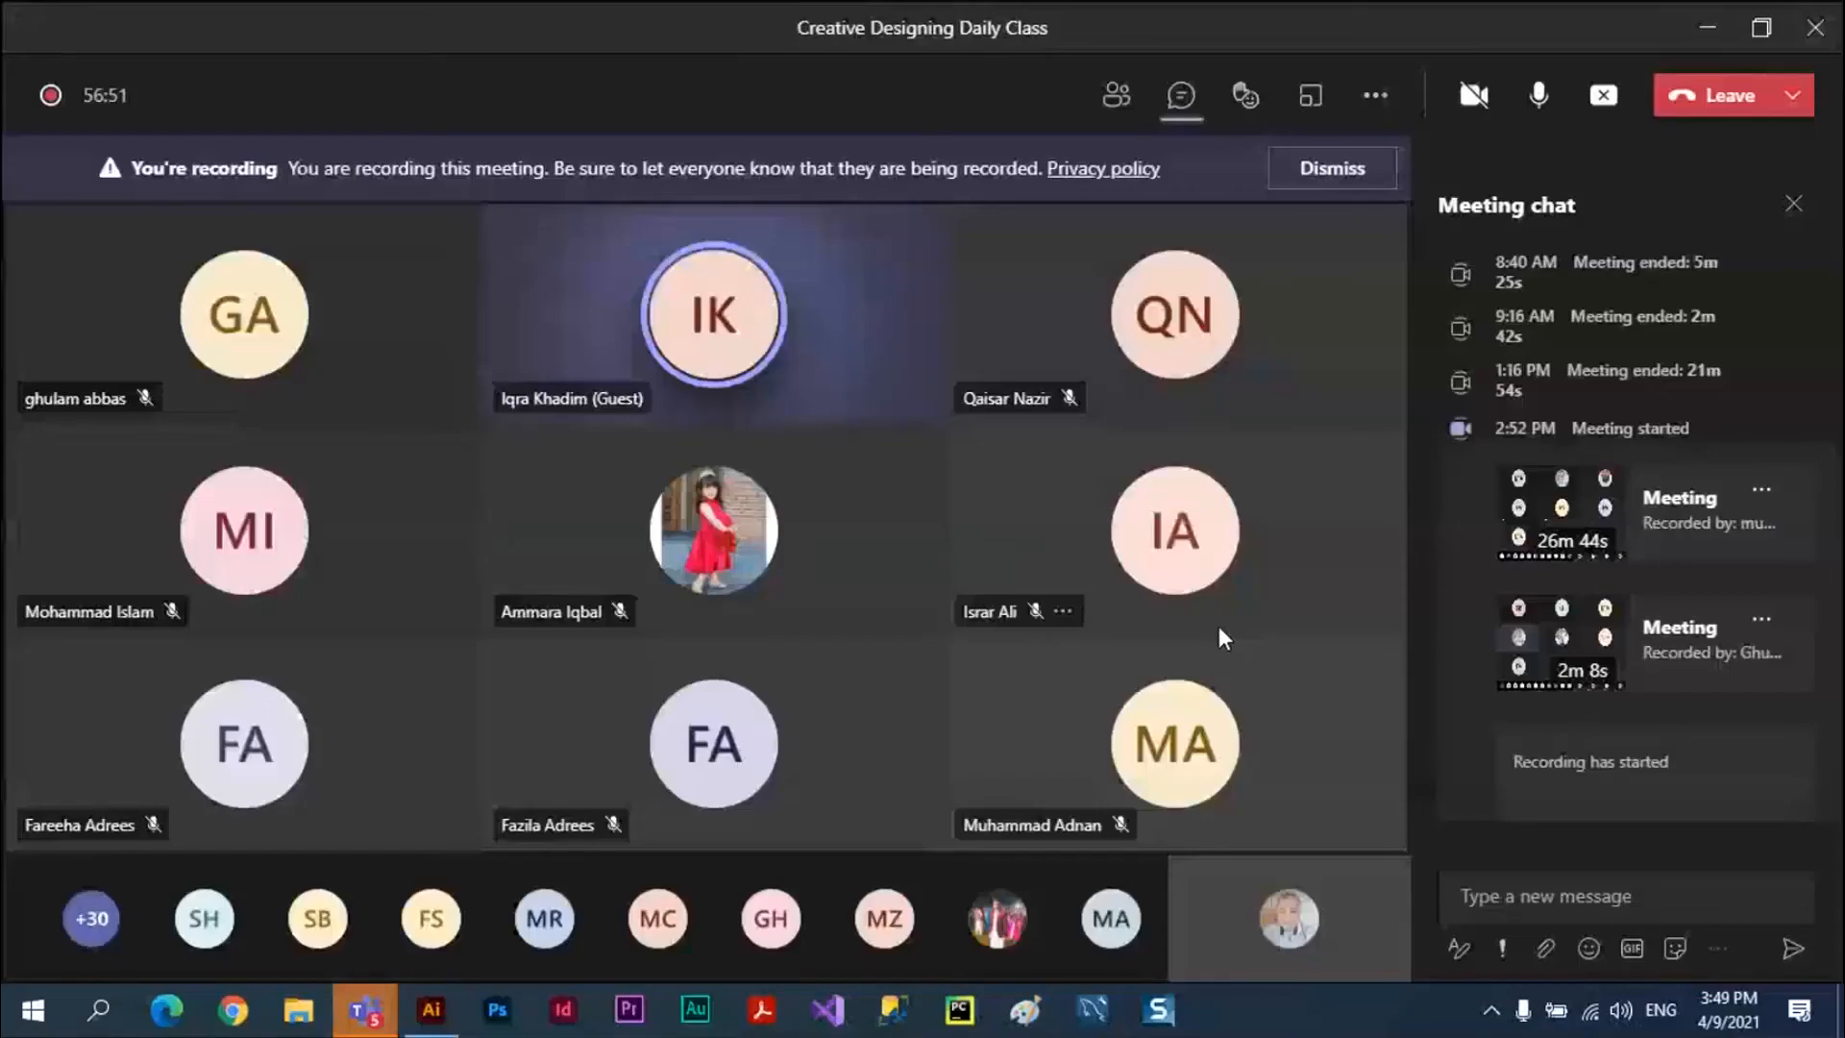
click(980, 615)
key(alt+Tab)
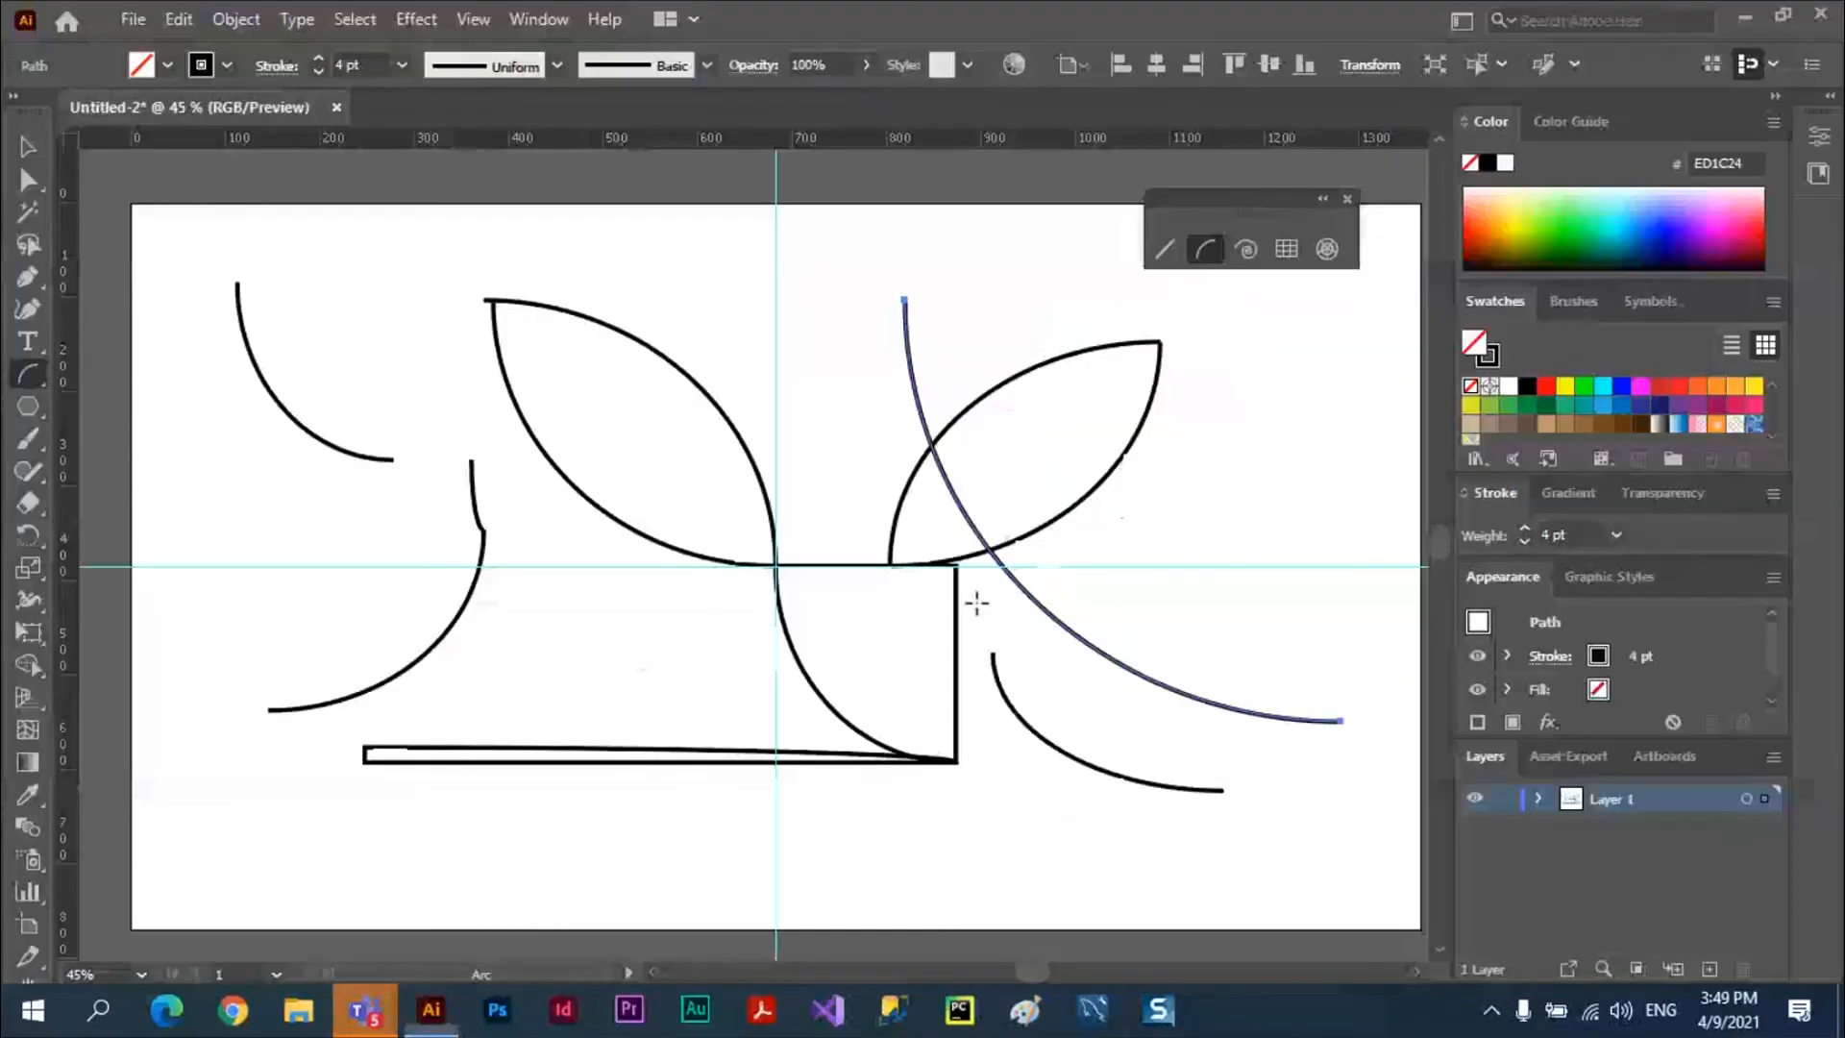
Select all the drawn arcs and delete them
key(ctrl+a)
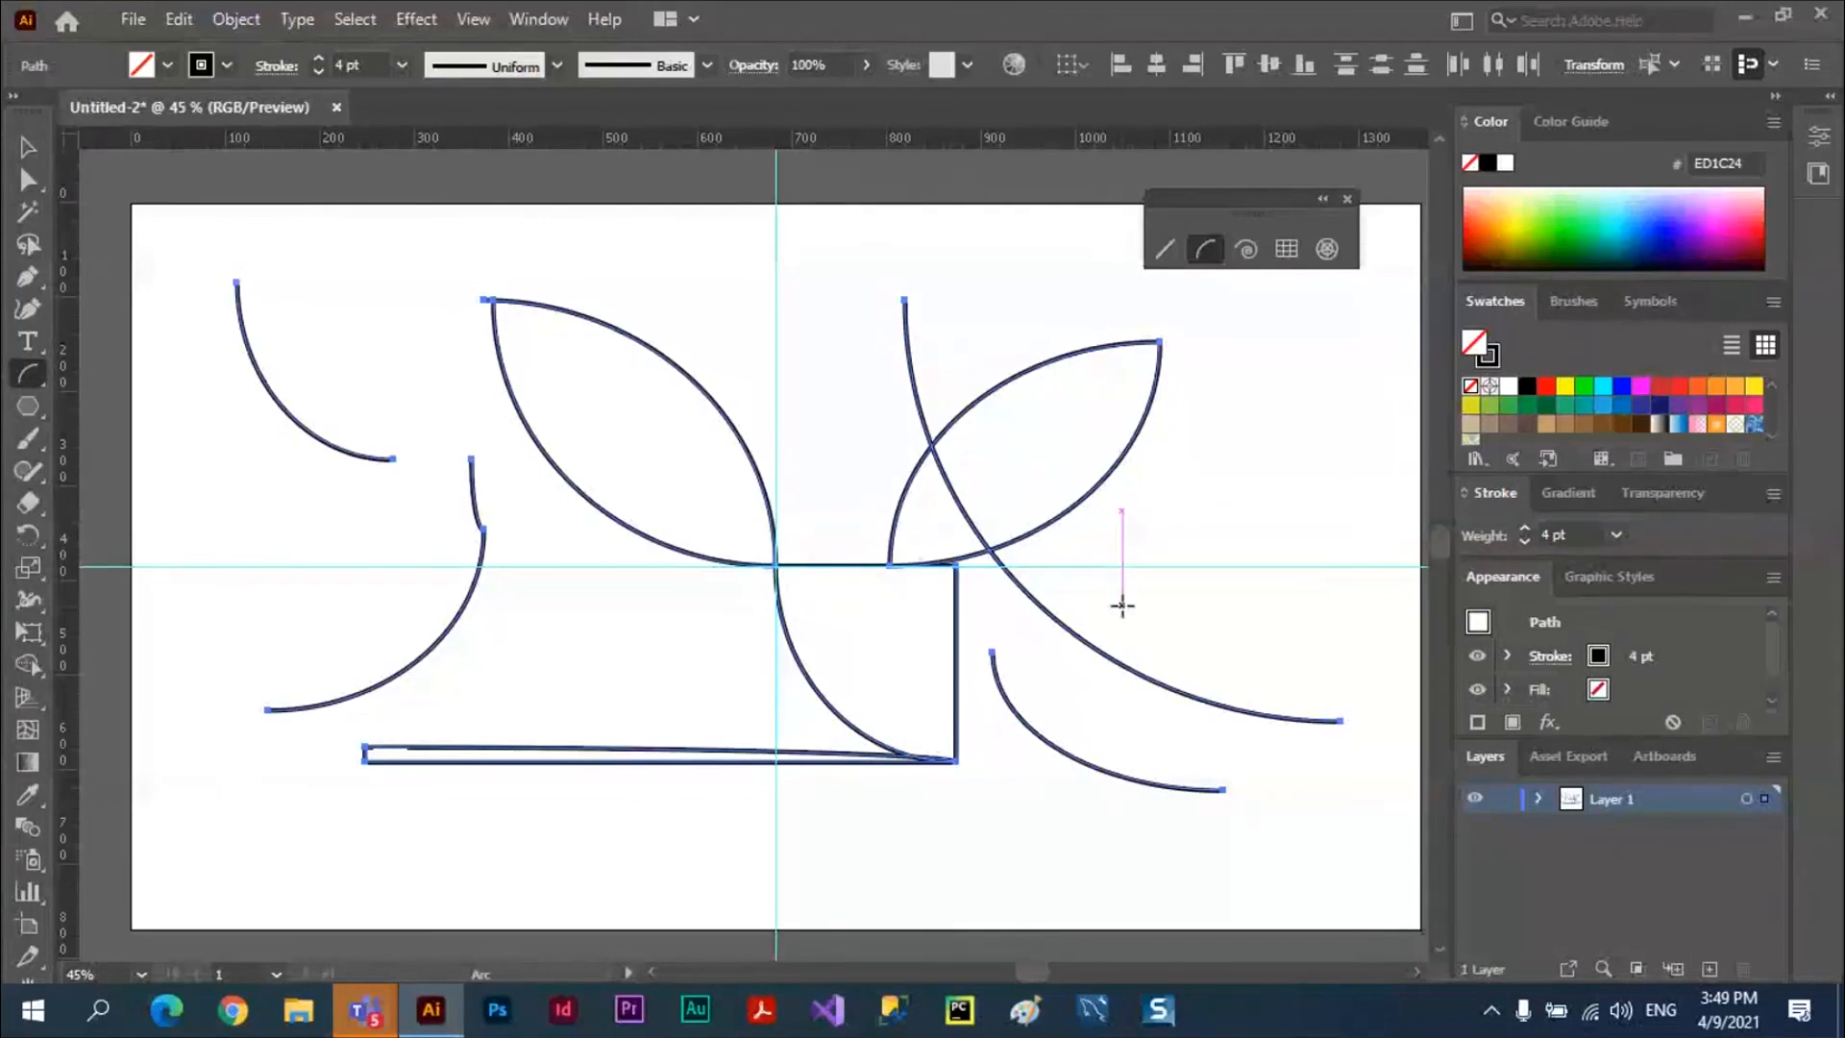
key(Delete)
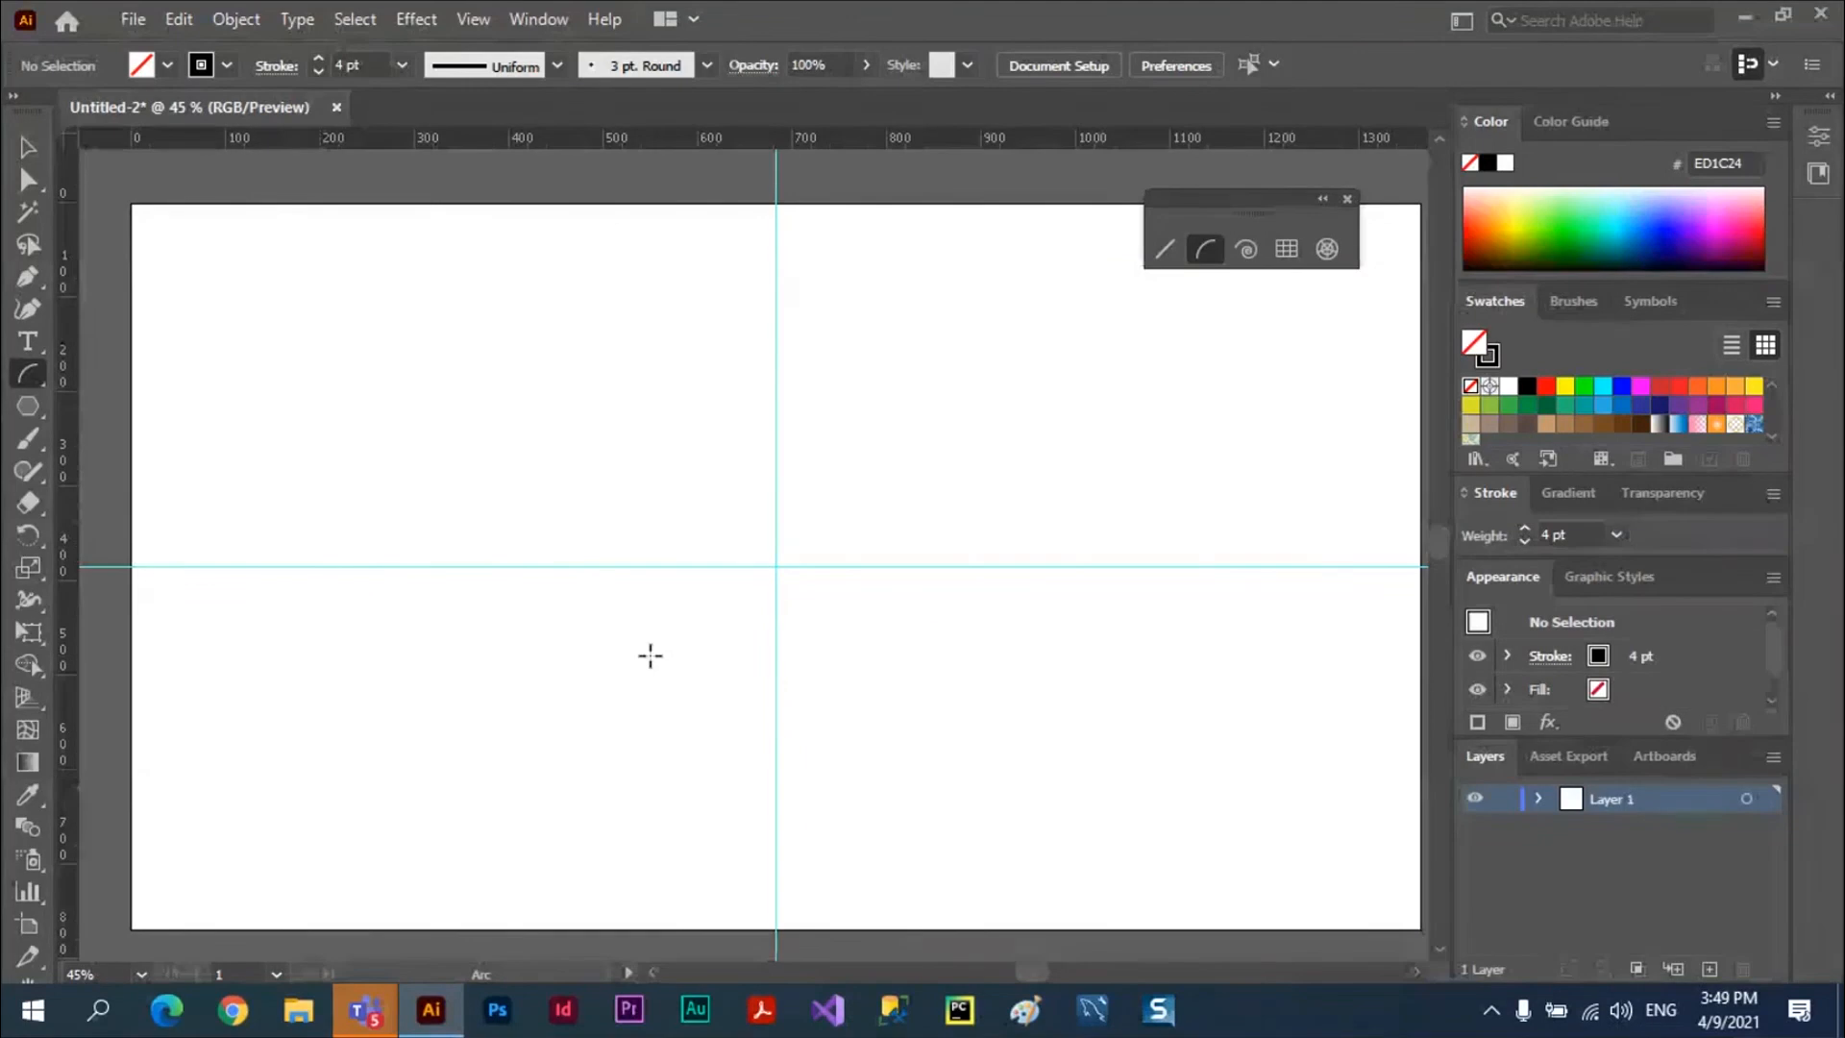
Draw an open arc about 370 px wide and 286 px high across the guides, adjusting its slope while drawing
drag(650, 655, 999, 385)
key(Up)
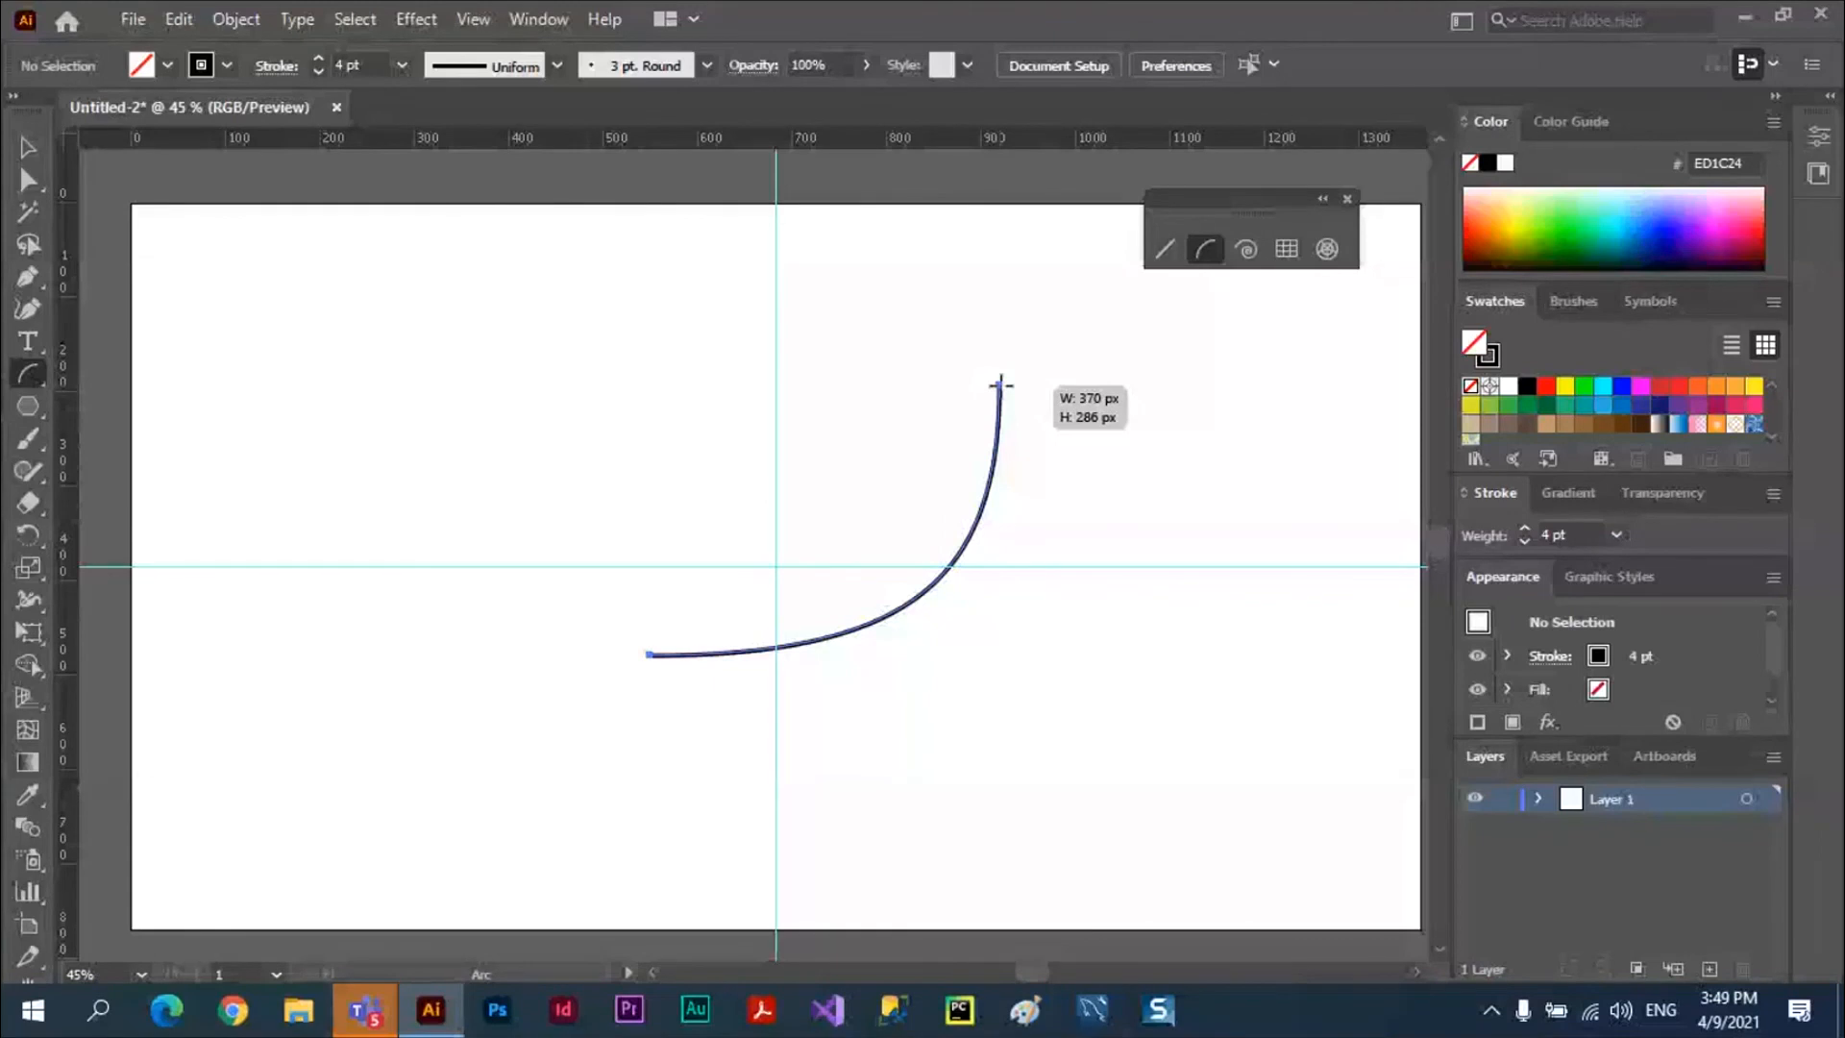
key(Up)
key(Up)
key(Up)
key(Up)
key(Up)
mouse_move(1000, 385)
mouse_down()
mouse_move(988, 341)
mouse_move(978, 386)
mouse_up()
Flip the arc to bulge towards the upper left, vary its slope down and up, and add a short hooked arc at its end
key(f)
key(Down)
key(Down)
key(Down)
key(Down)
key(Down)
key(Down)
key(f)
key(Up)
key(Up)
key(Up)
key(Up)
key(Up)
key(Up)
key(Up)
key(Up)
key(Up)
drag(978, 386, 962, 427)
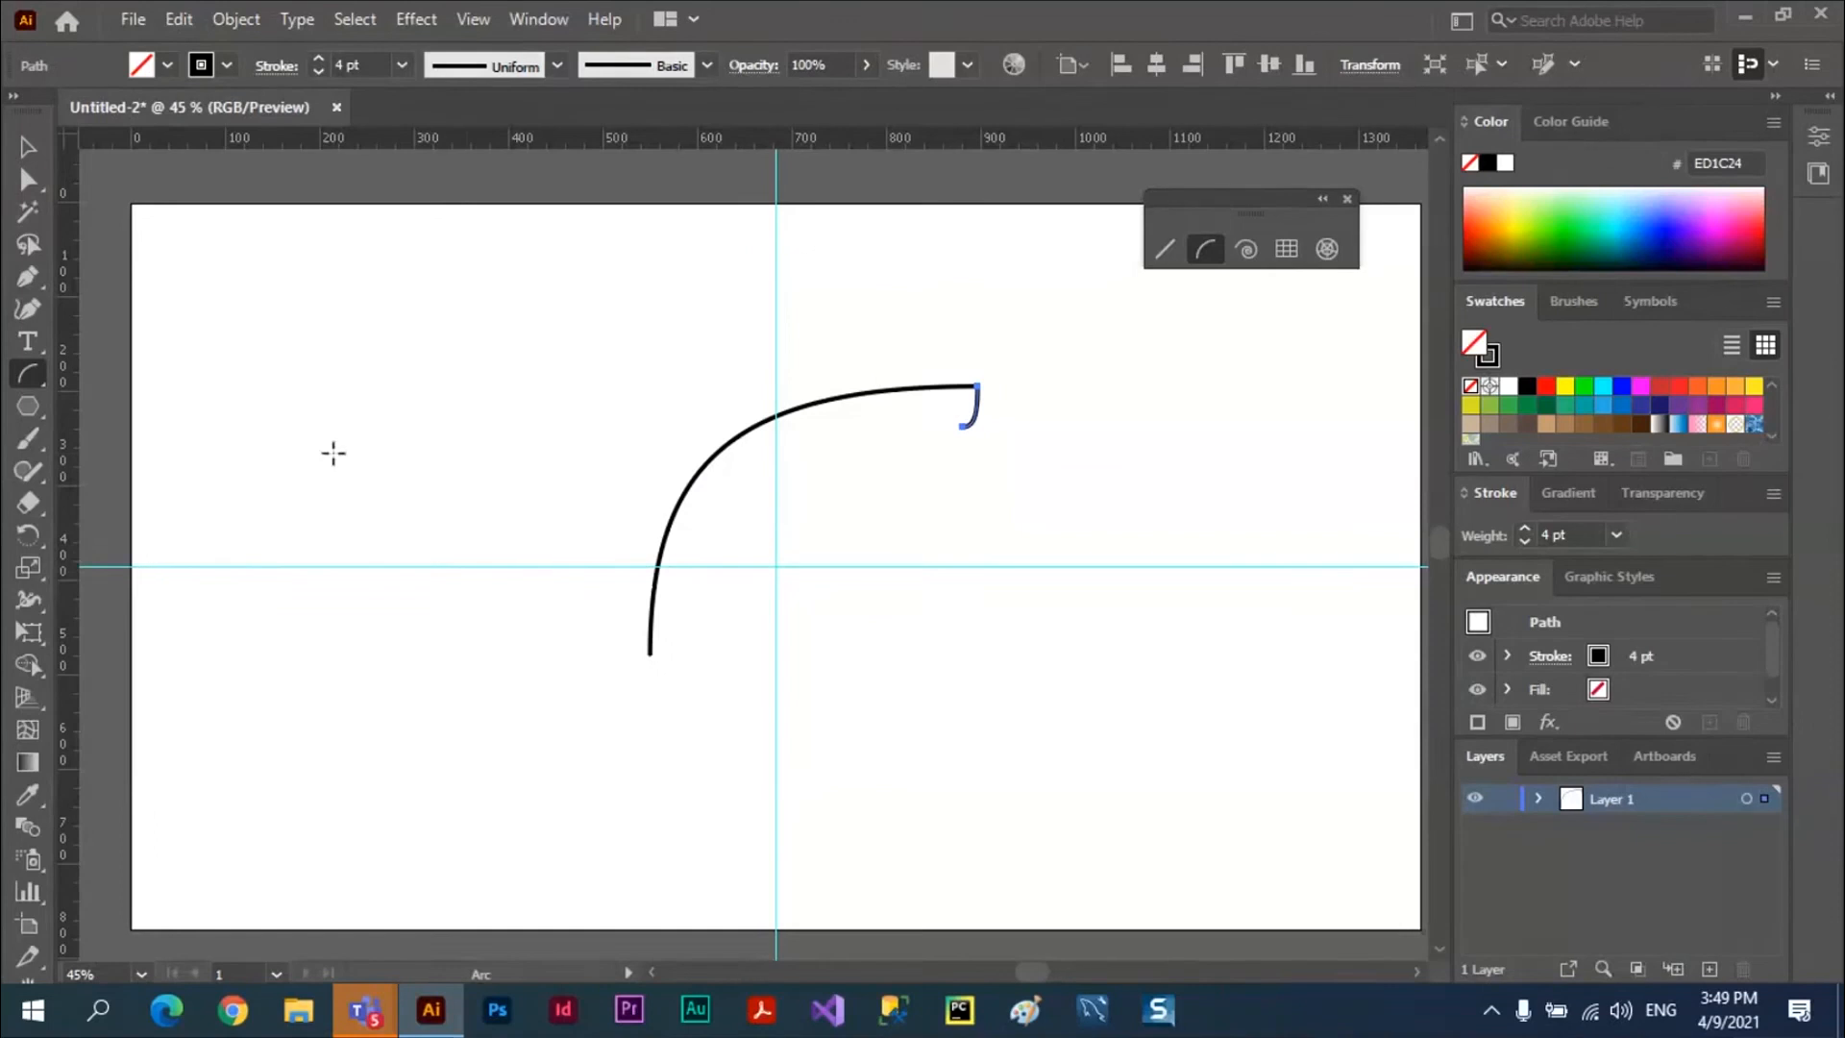
Draw an arc about 144 px wide and 229 px high below the first one, repositioning it while drawing
drag(333, 452, 963, 672)
key(space)
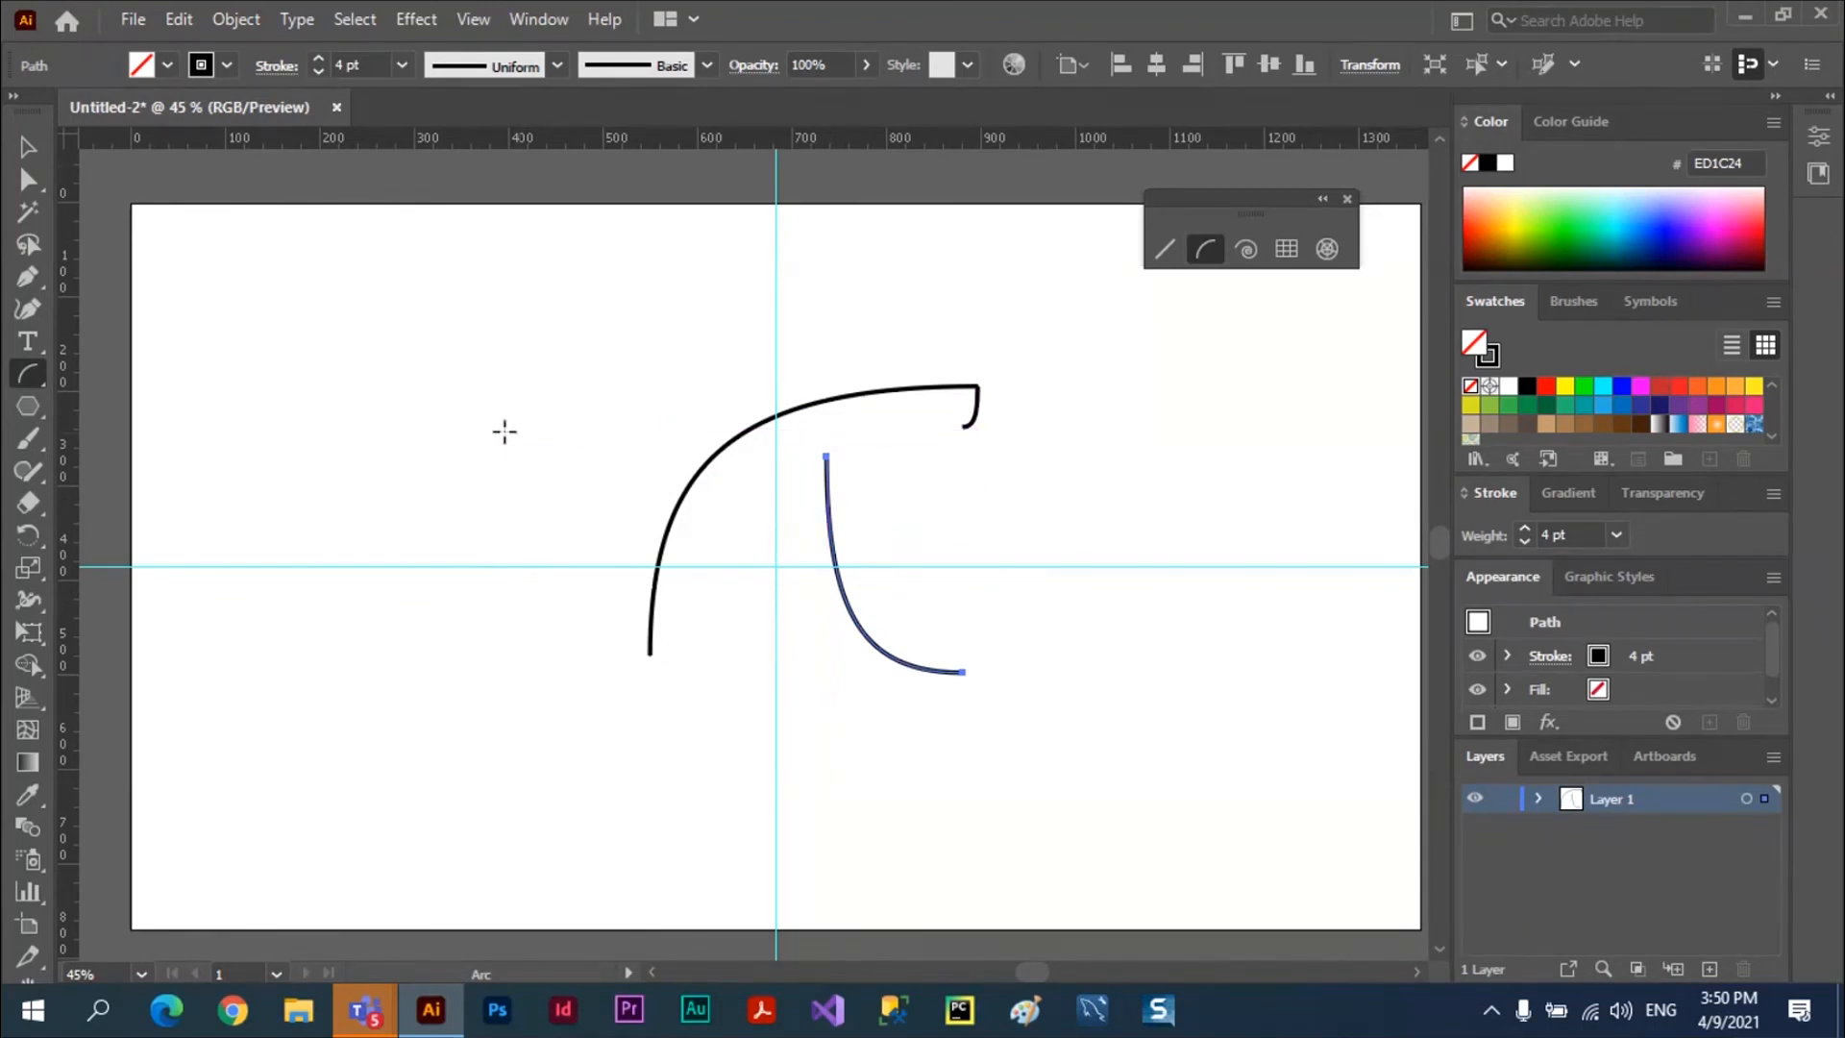
Examine the Arc Segment tool's options, including the open/closed type and X/Y base axis choices, and accept the current settings
click(1207, 251)
double_click(1208, 252)
key(Escape)
click(1208, 257)
double_click(1208, 253)
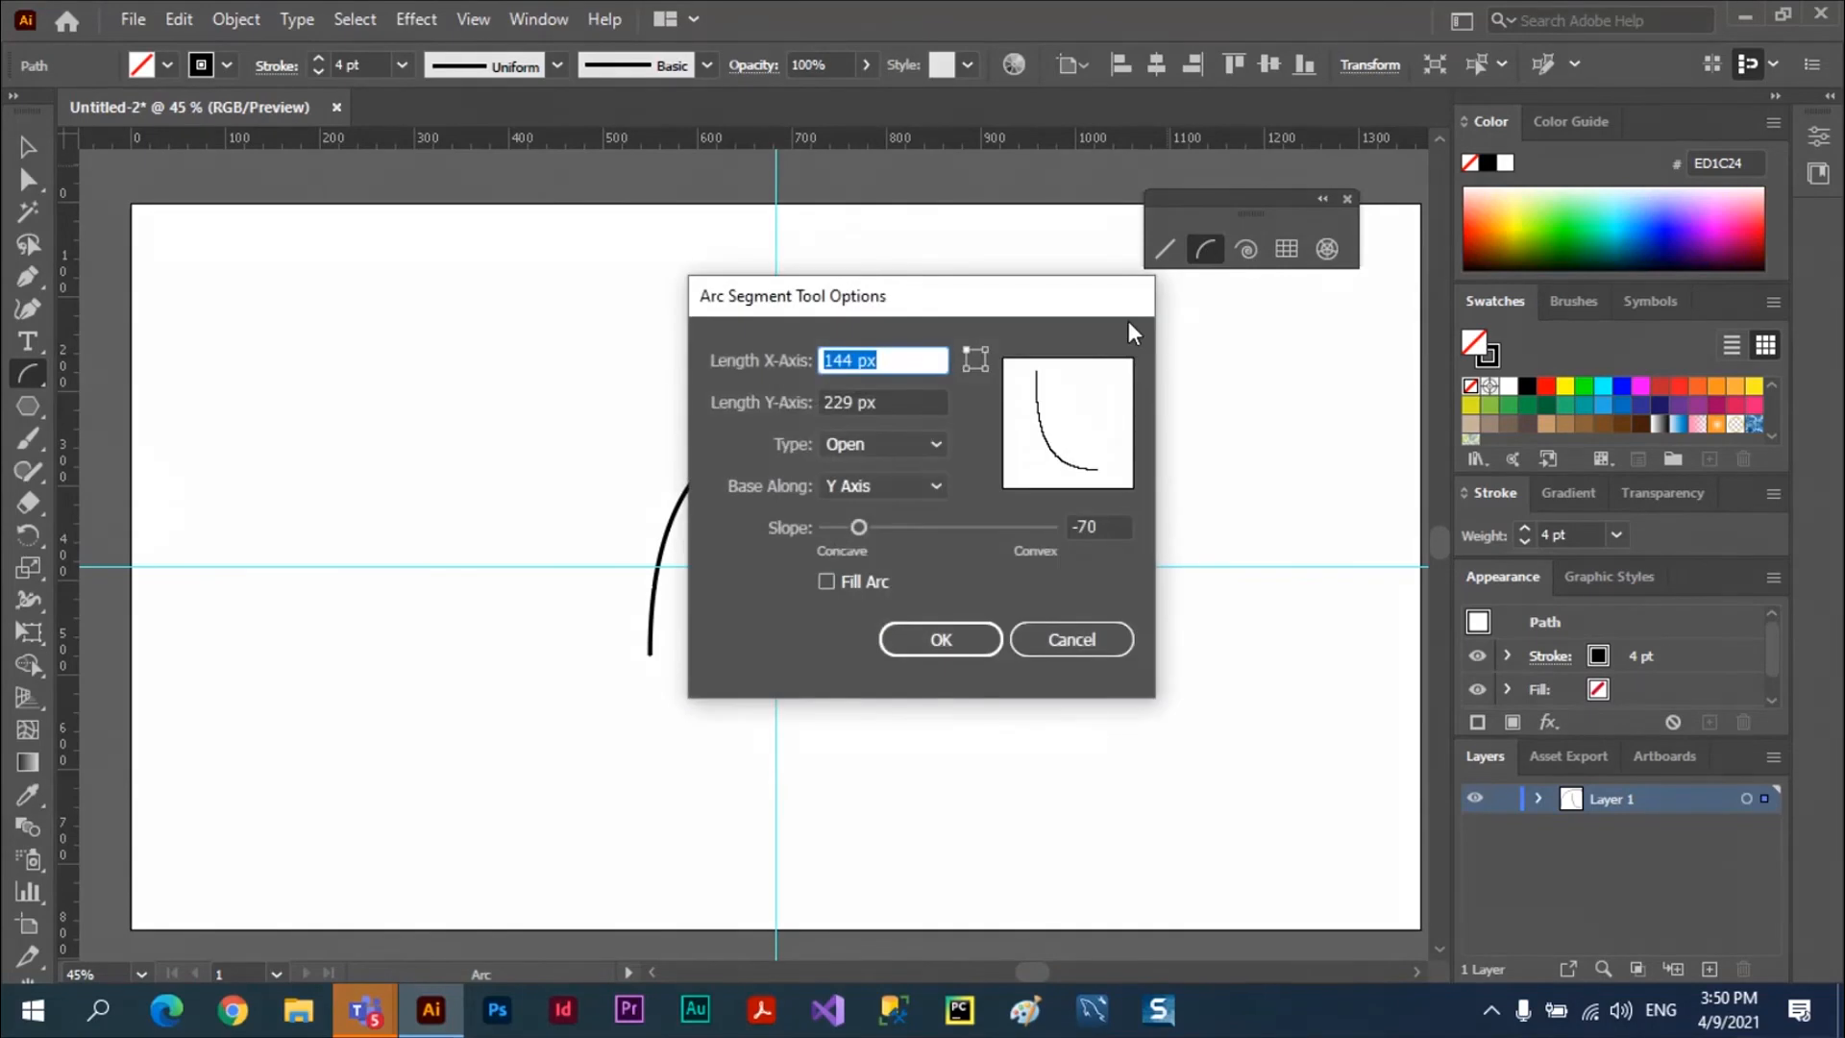
drag(1128, 322, 725, 290)
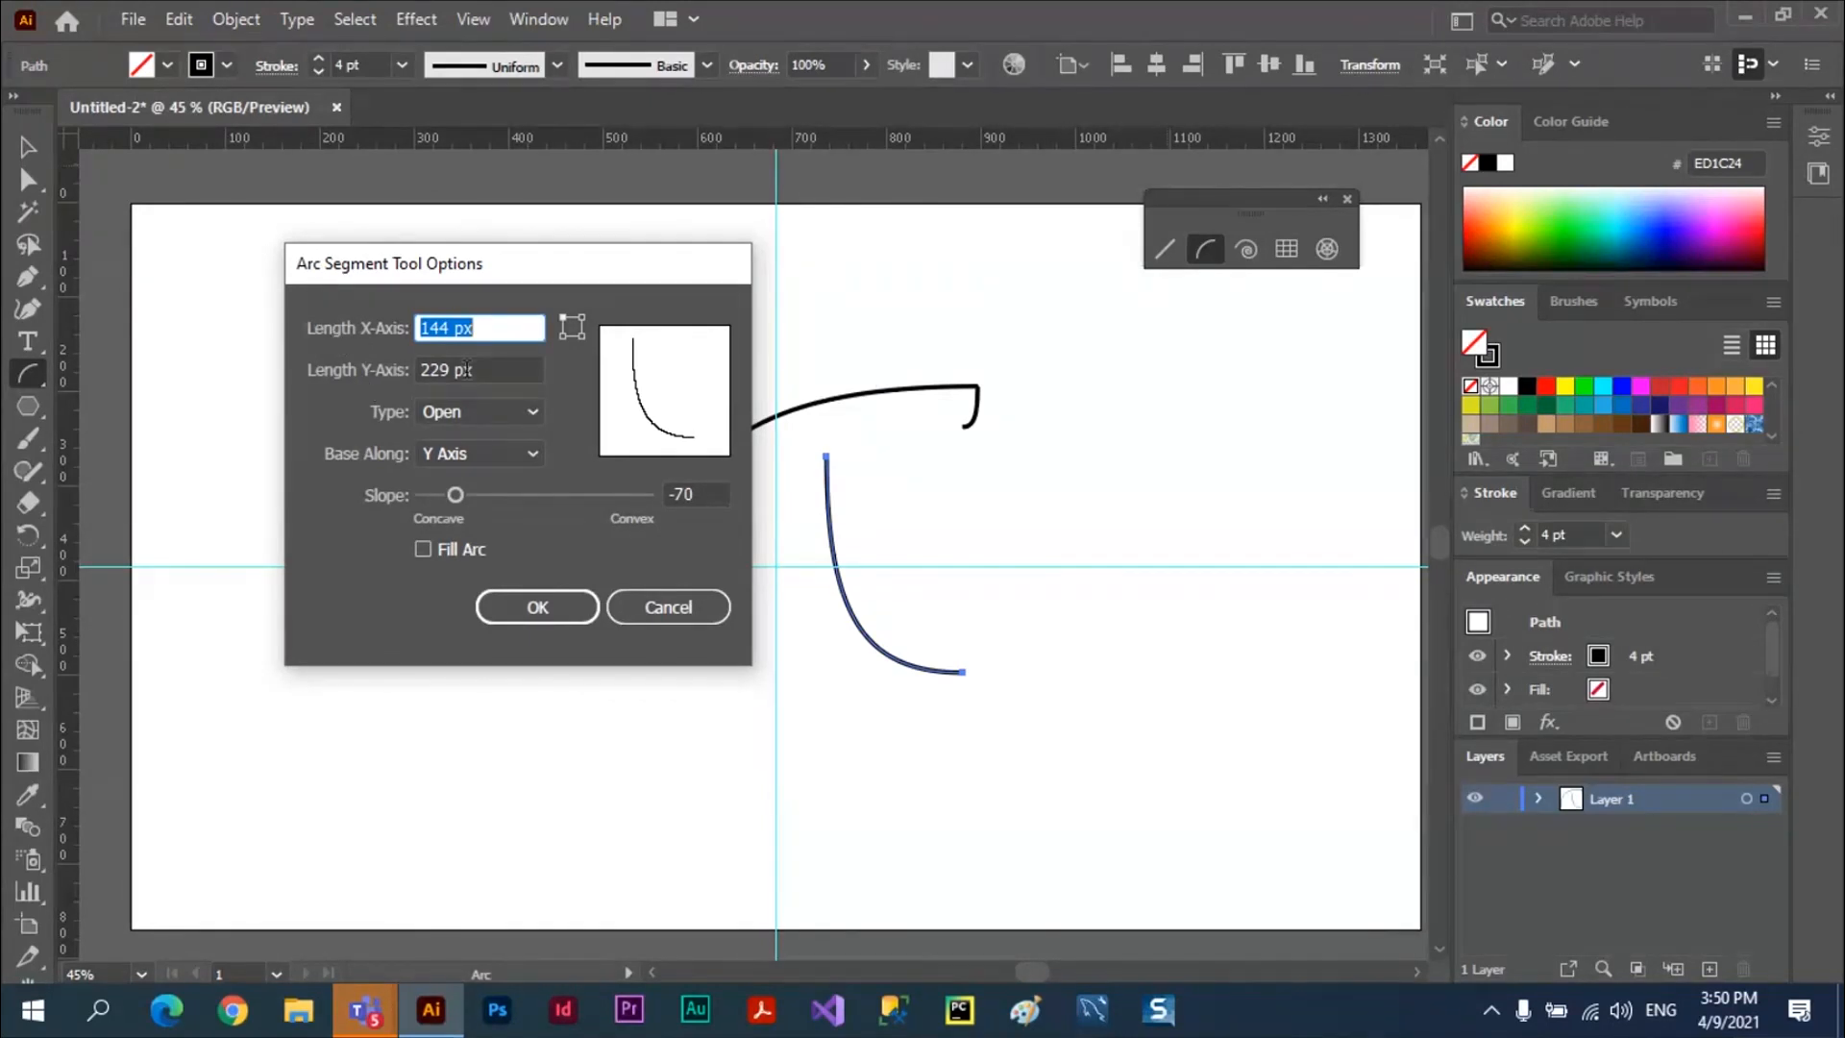
click(510, 415)
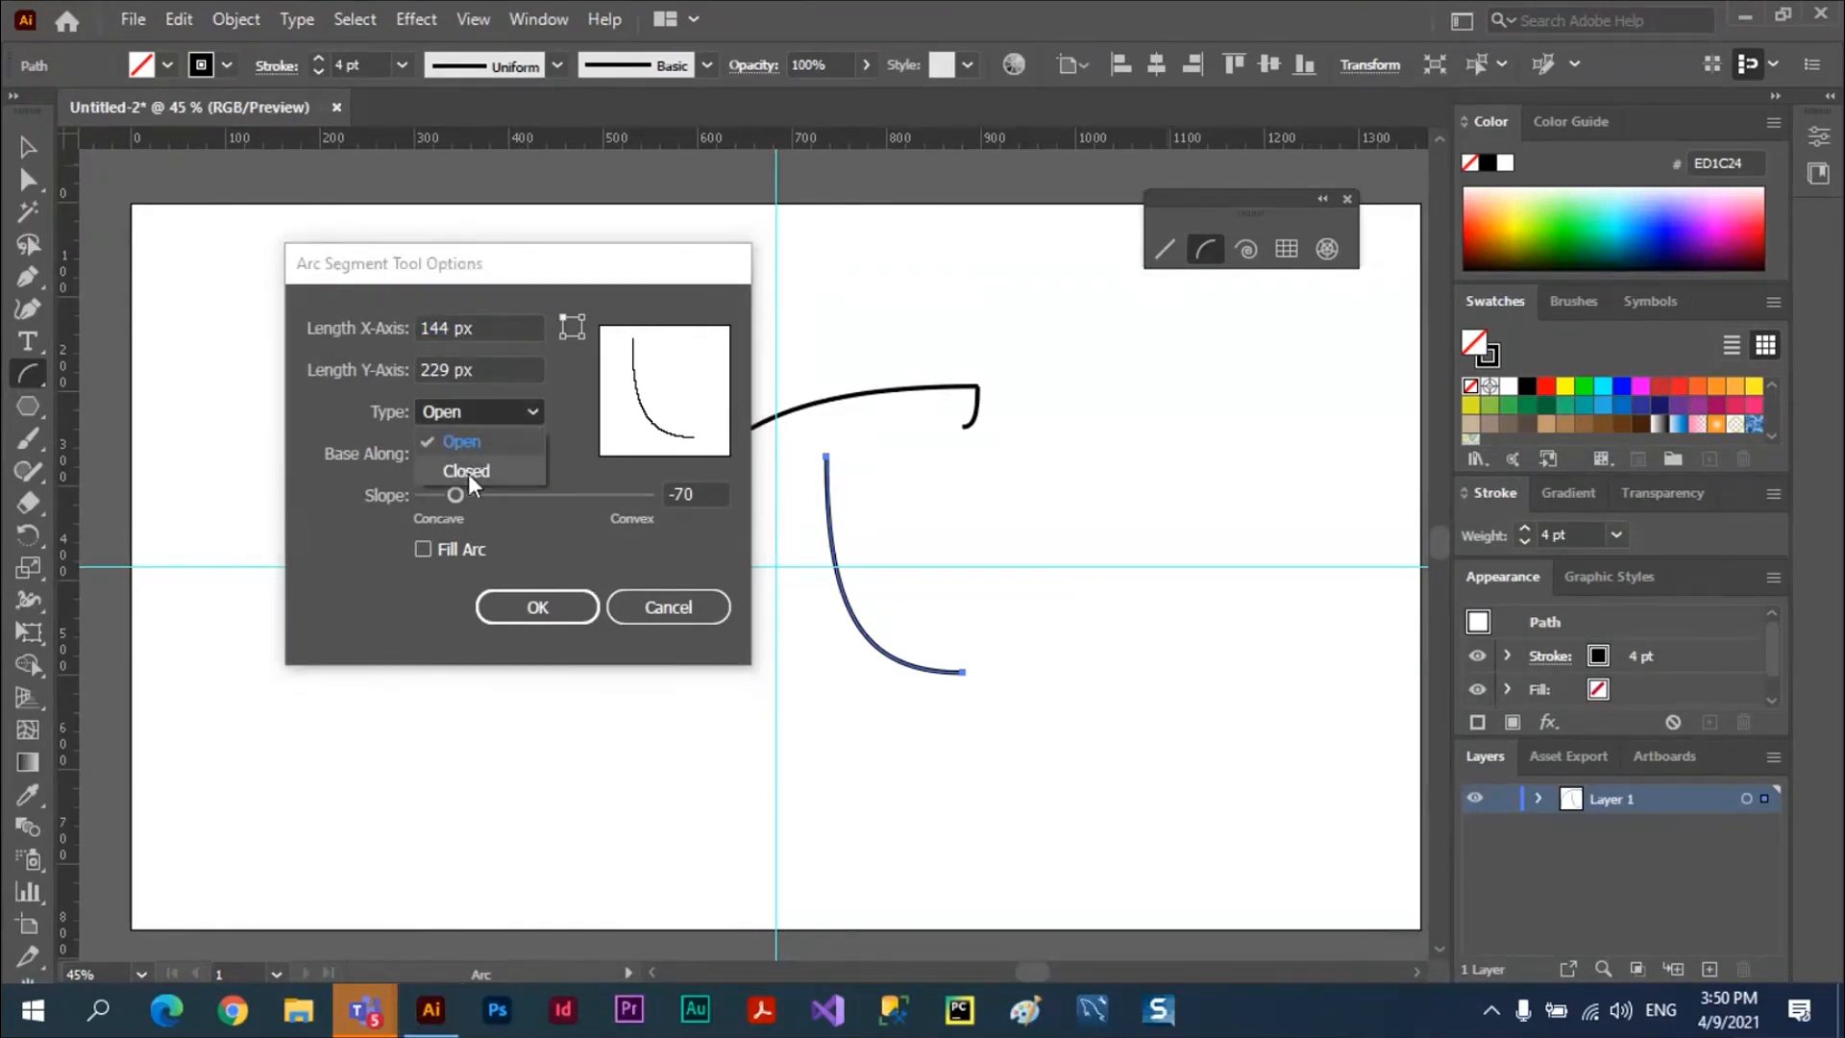
click(562, 387)
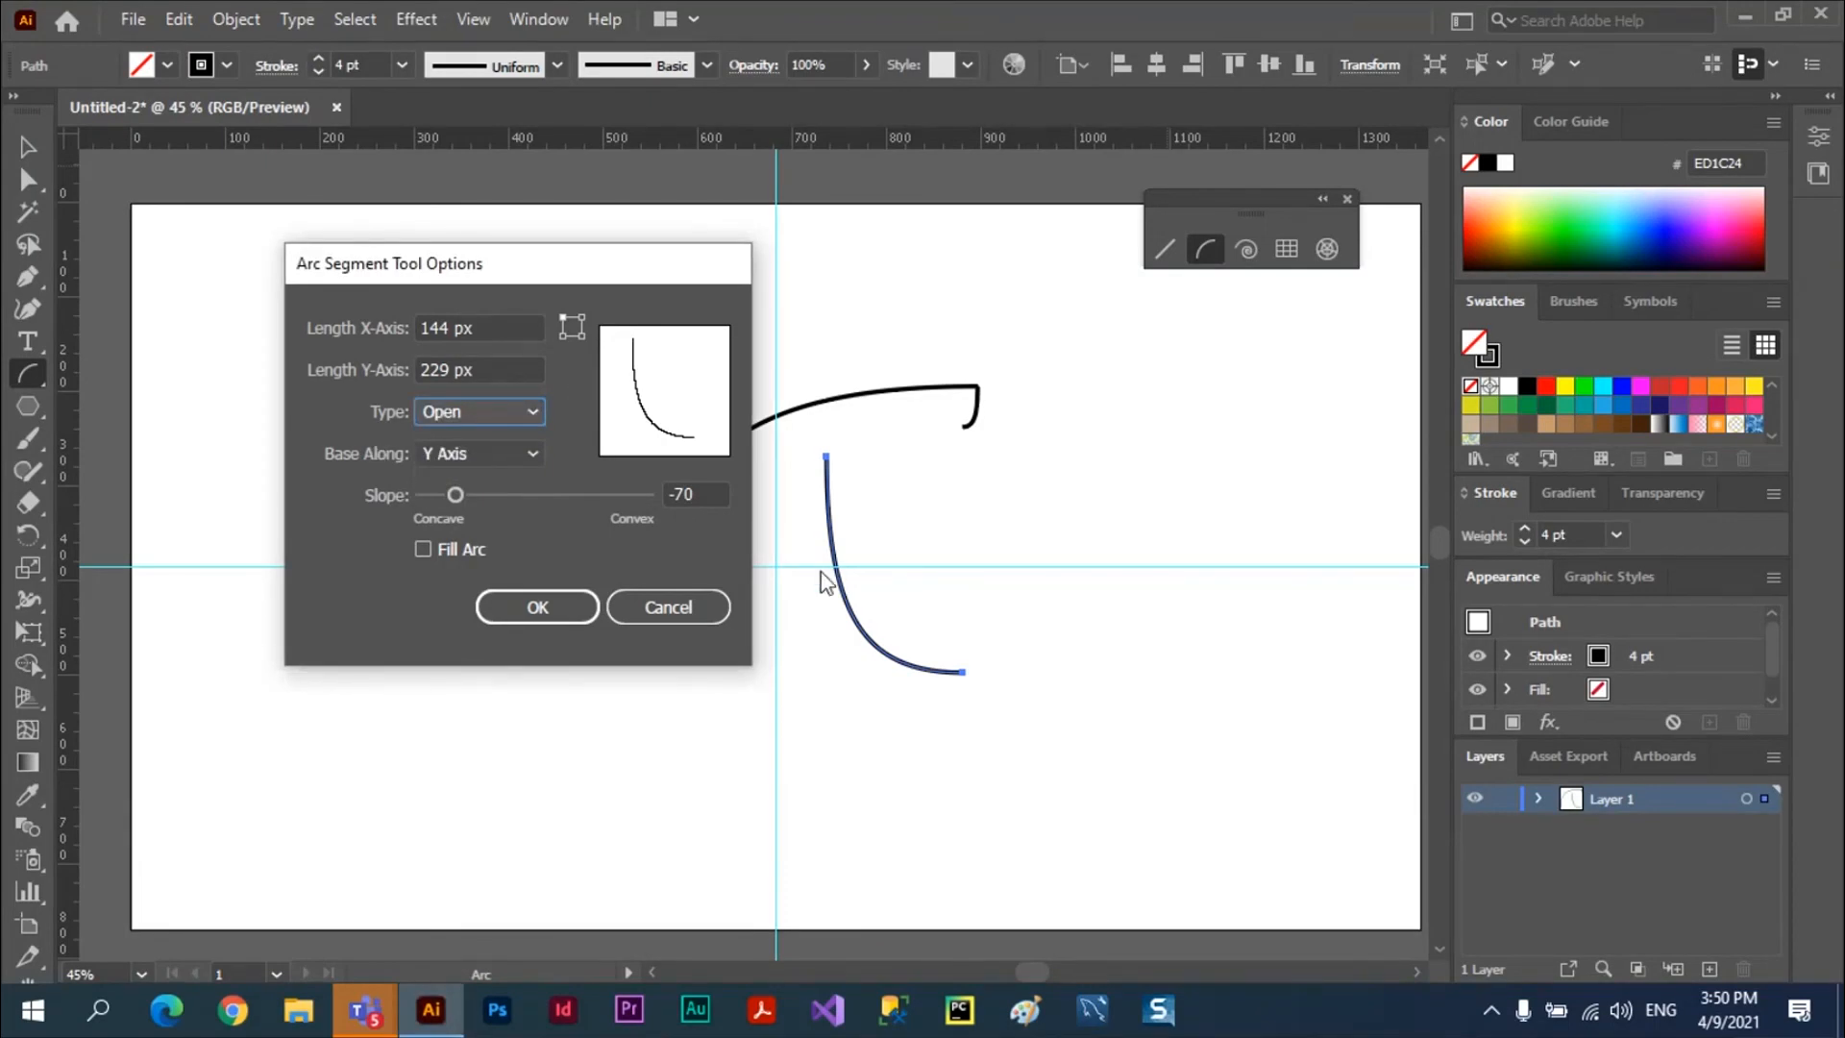
click(533, 451)
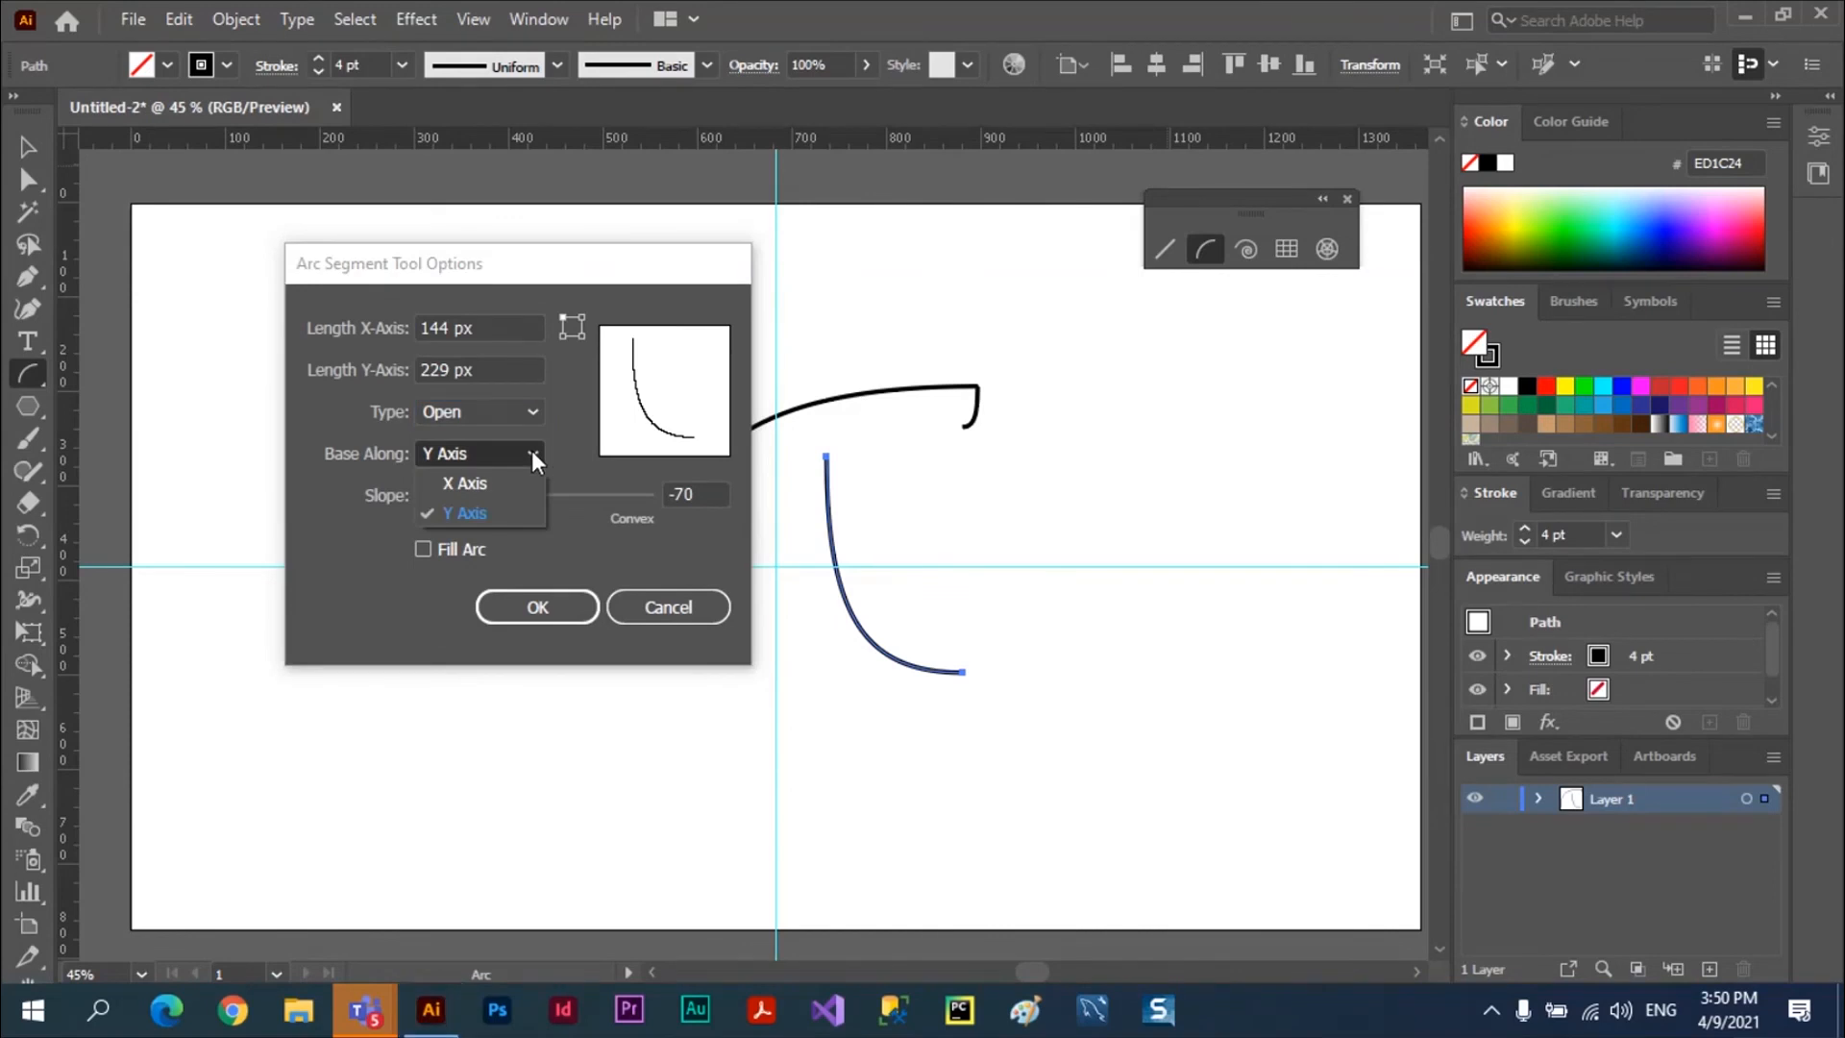
click(534, 452)
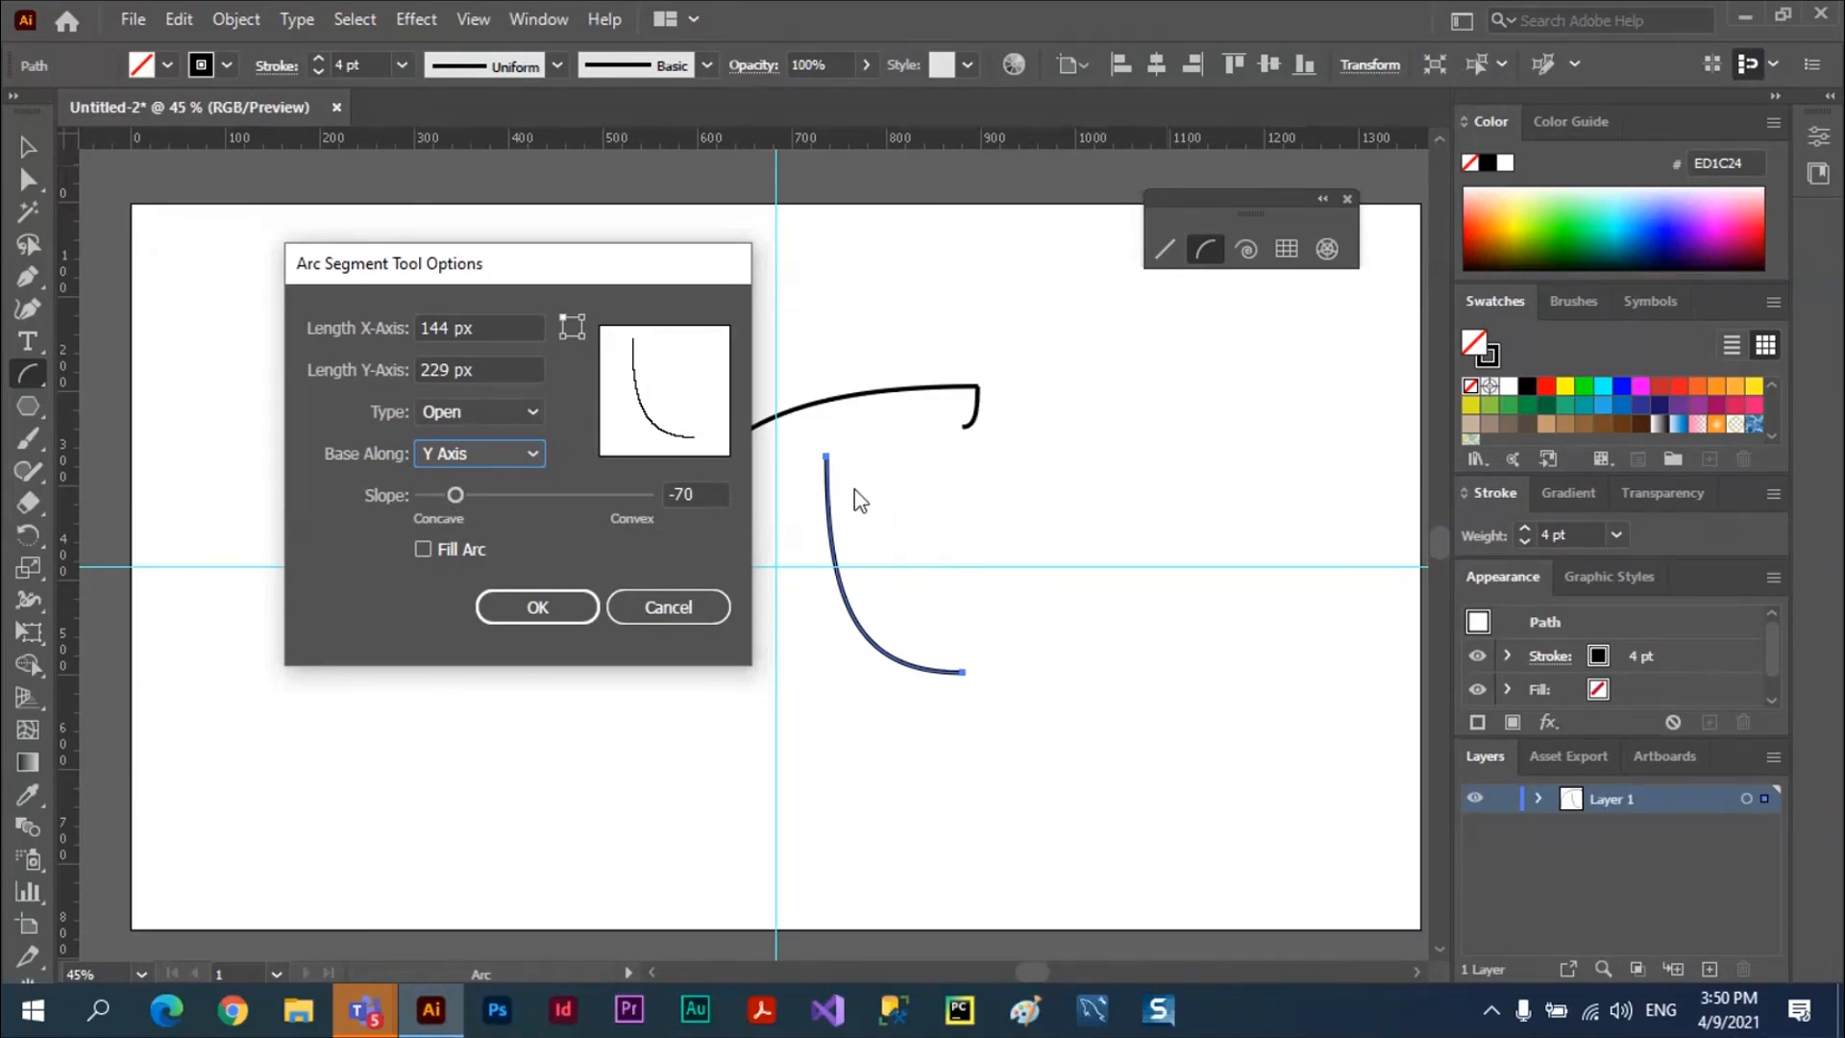
key(Return)
Draw an arc about 115 px wide and 175 px high, and place two more arcs of the same dimensions in free areas
drag(358, 346, 469, 513)
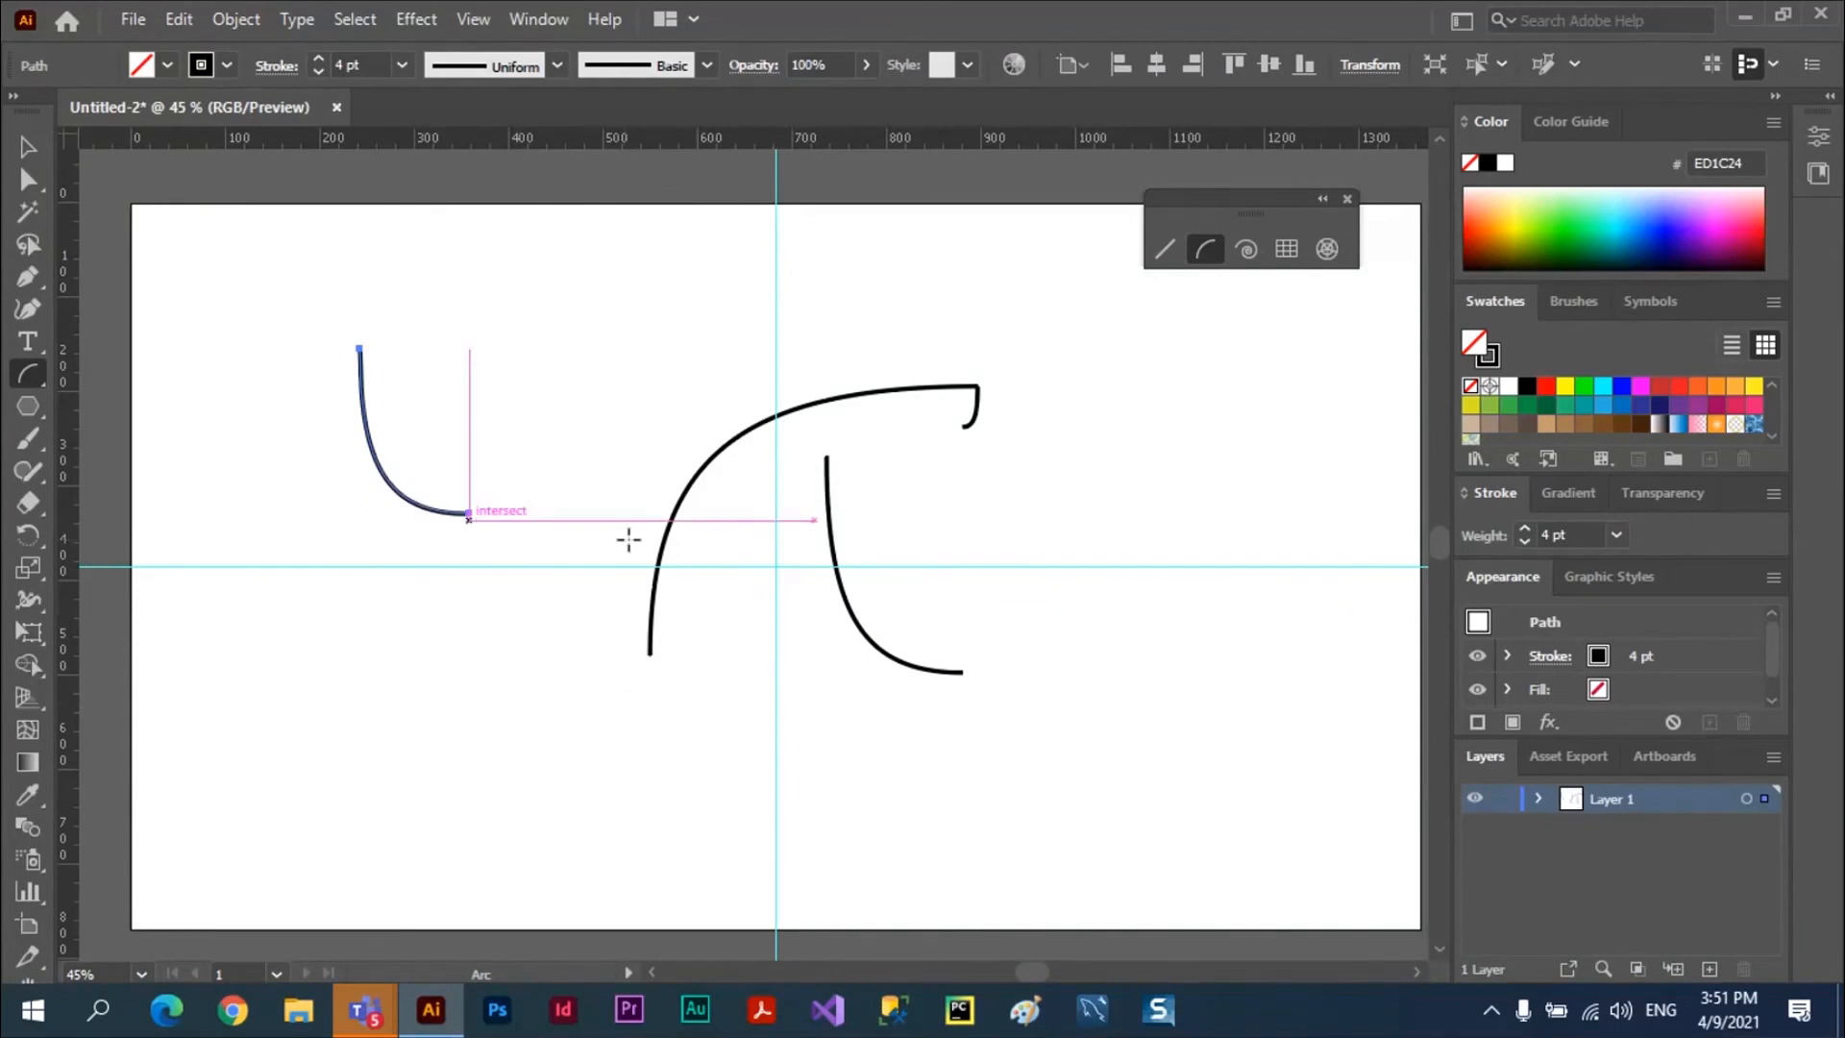
click(560, 286)
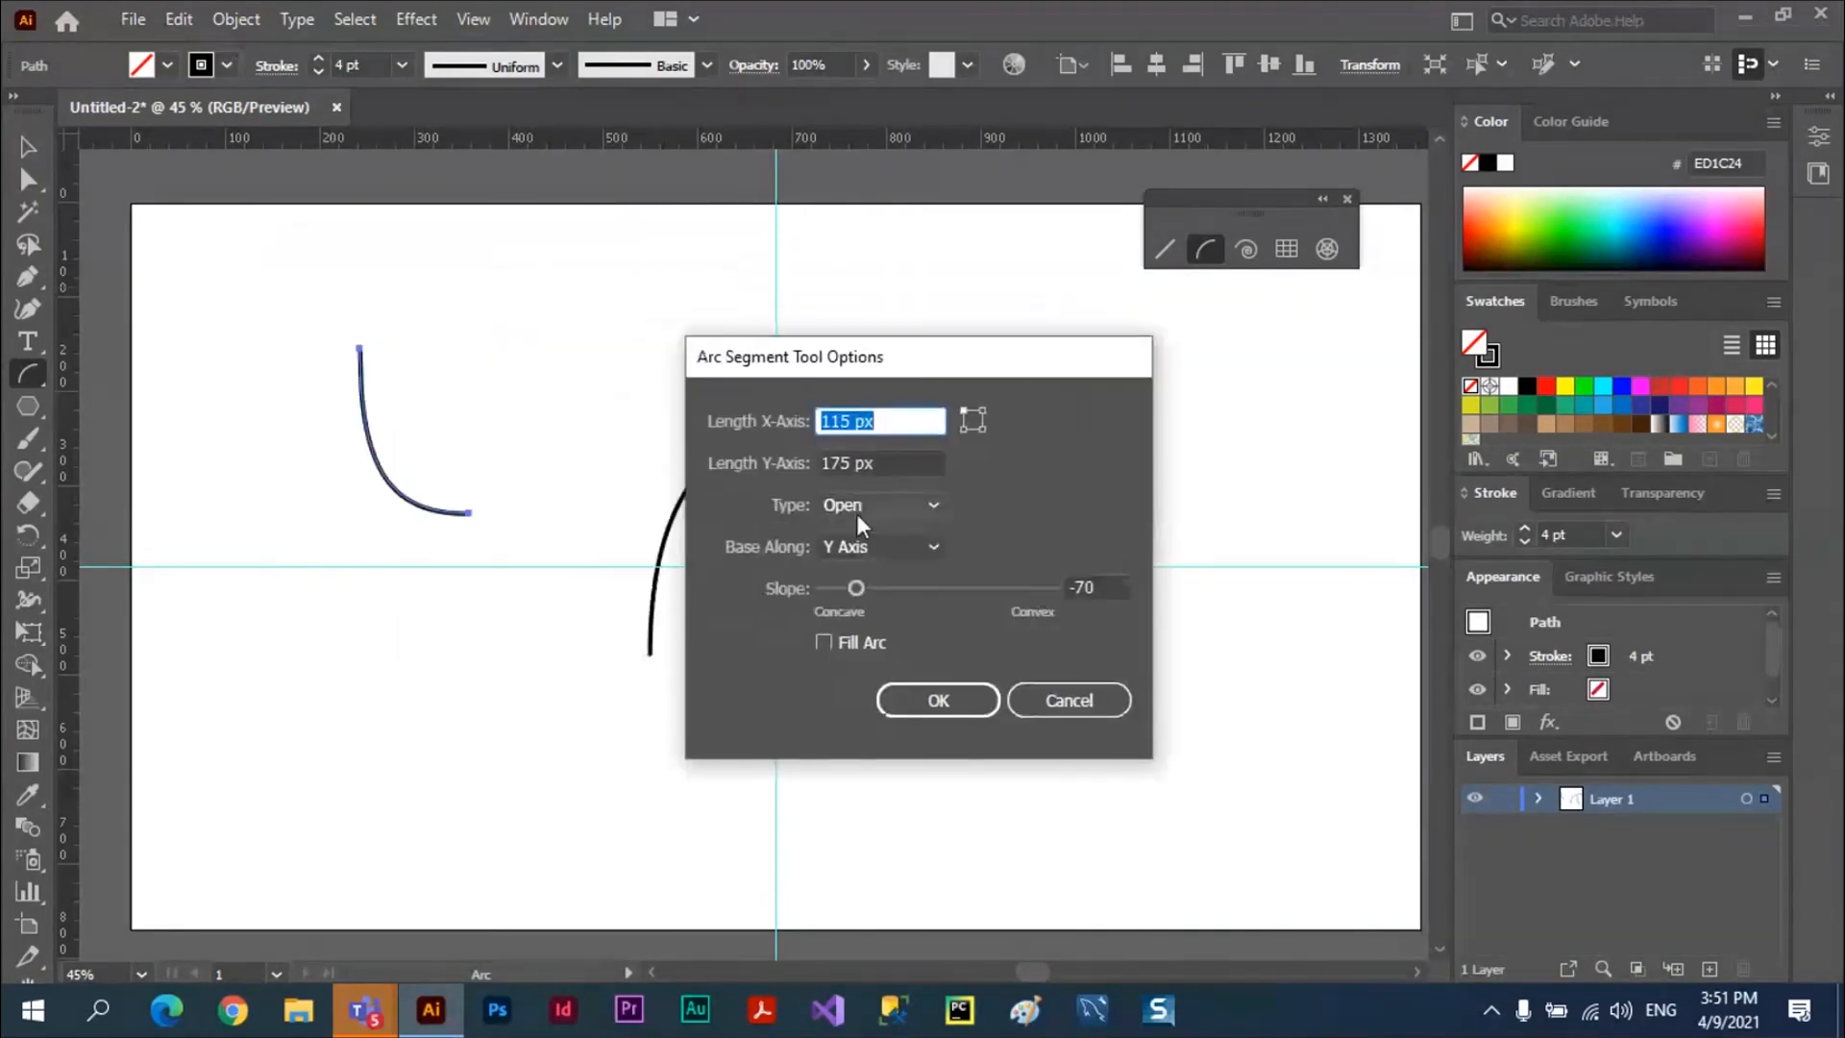
click(937, 700)
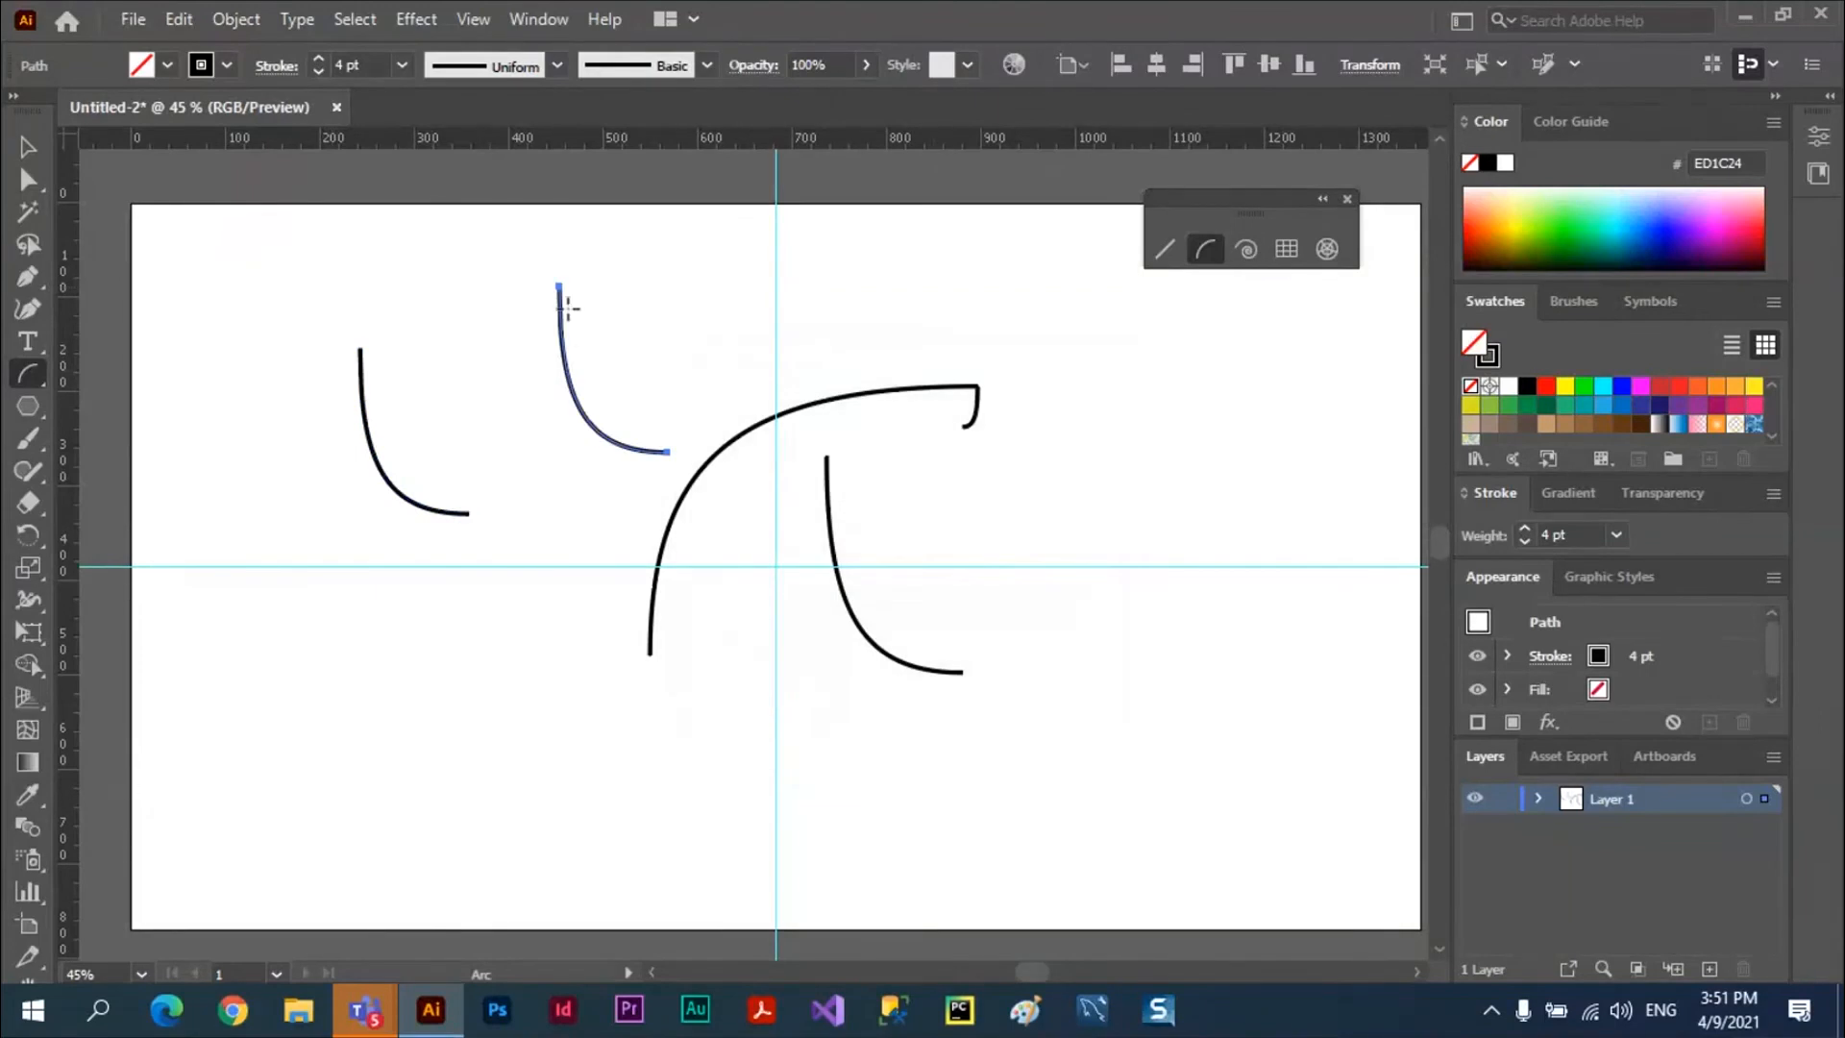
click(338, 733)
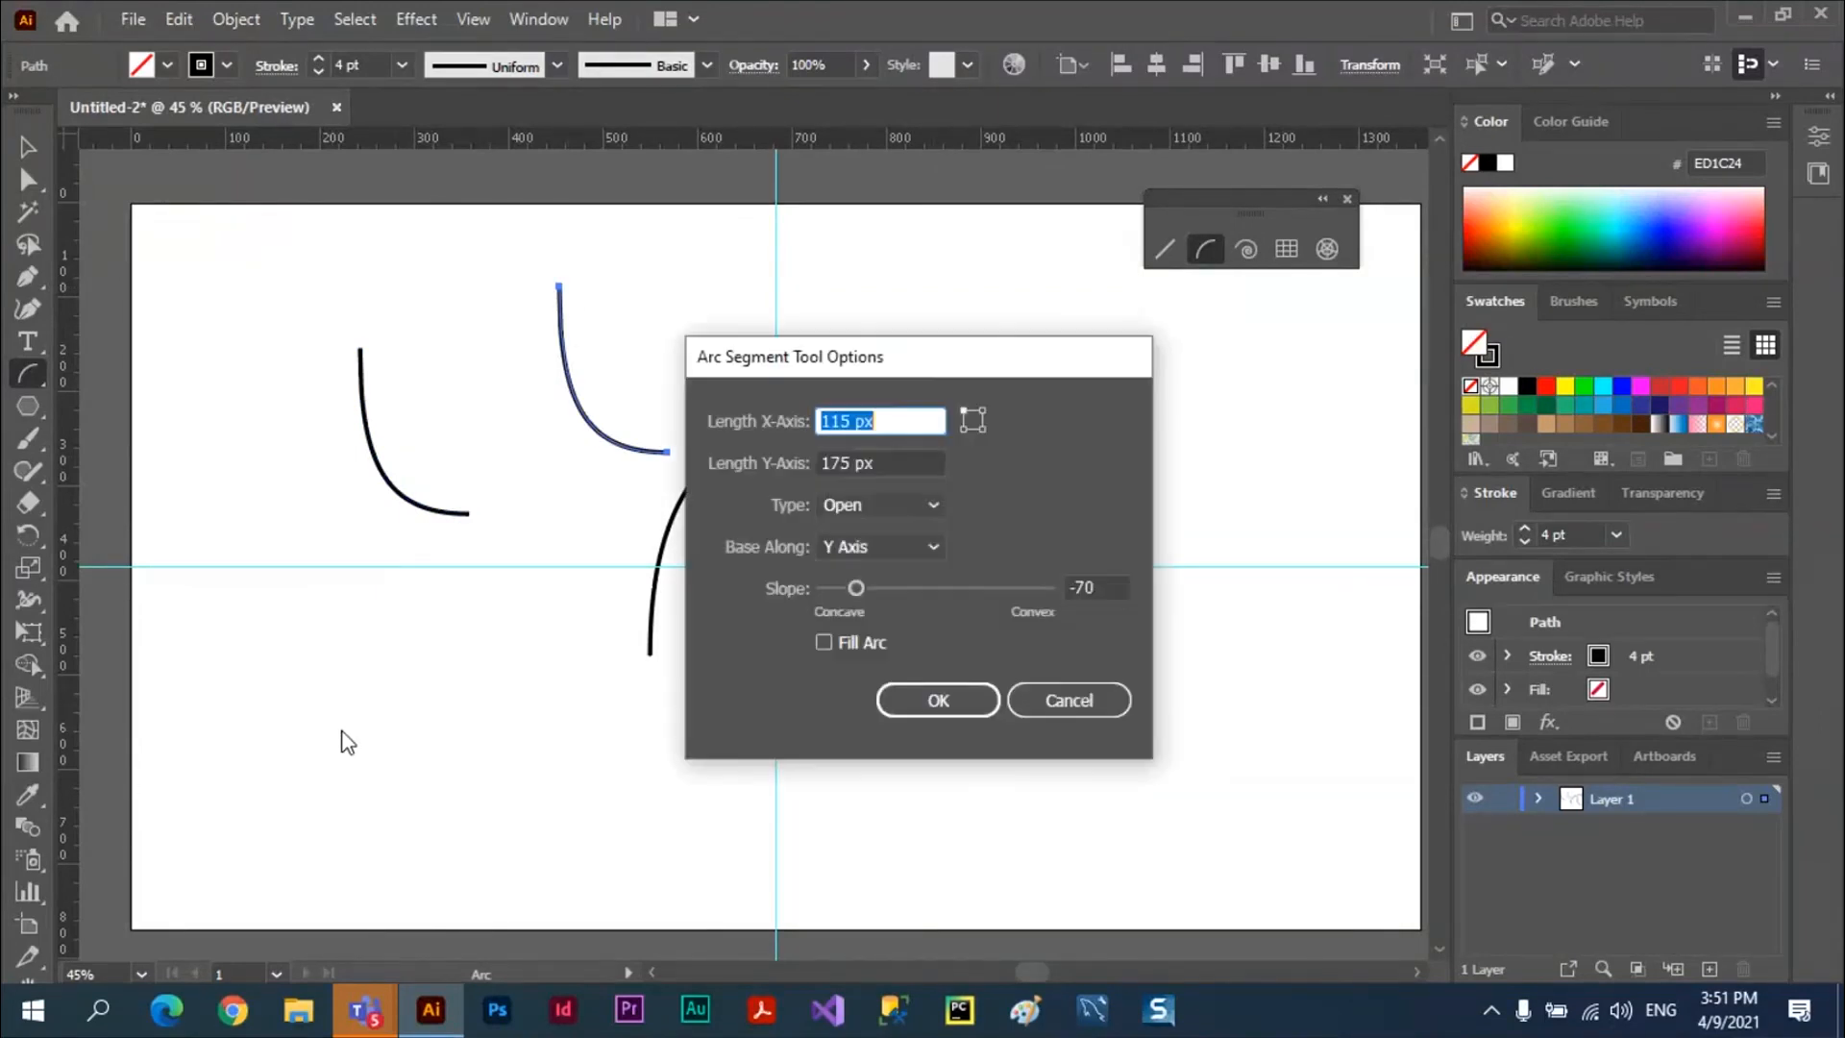
drag(888, 420, 783, 411)
key(Tab)
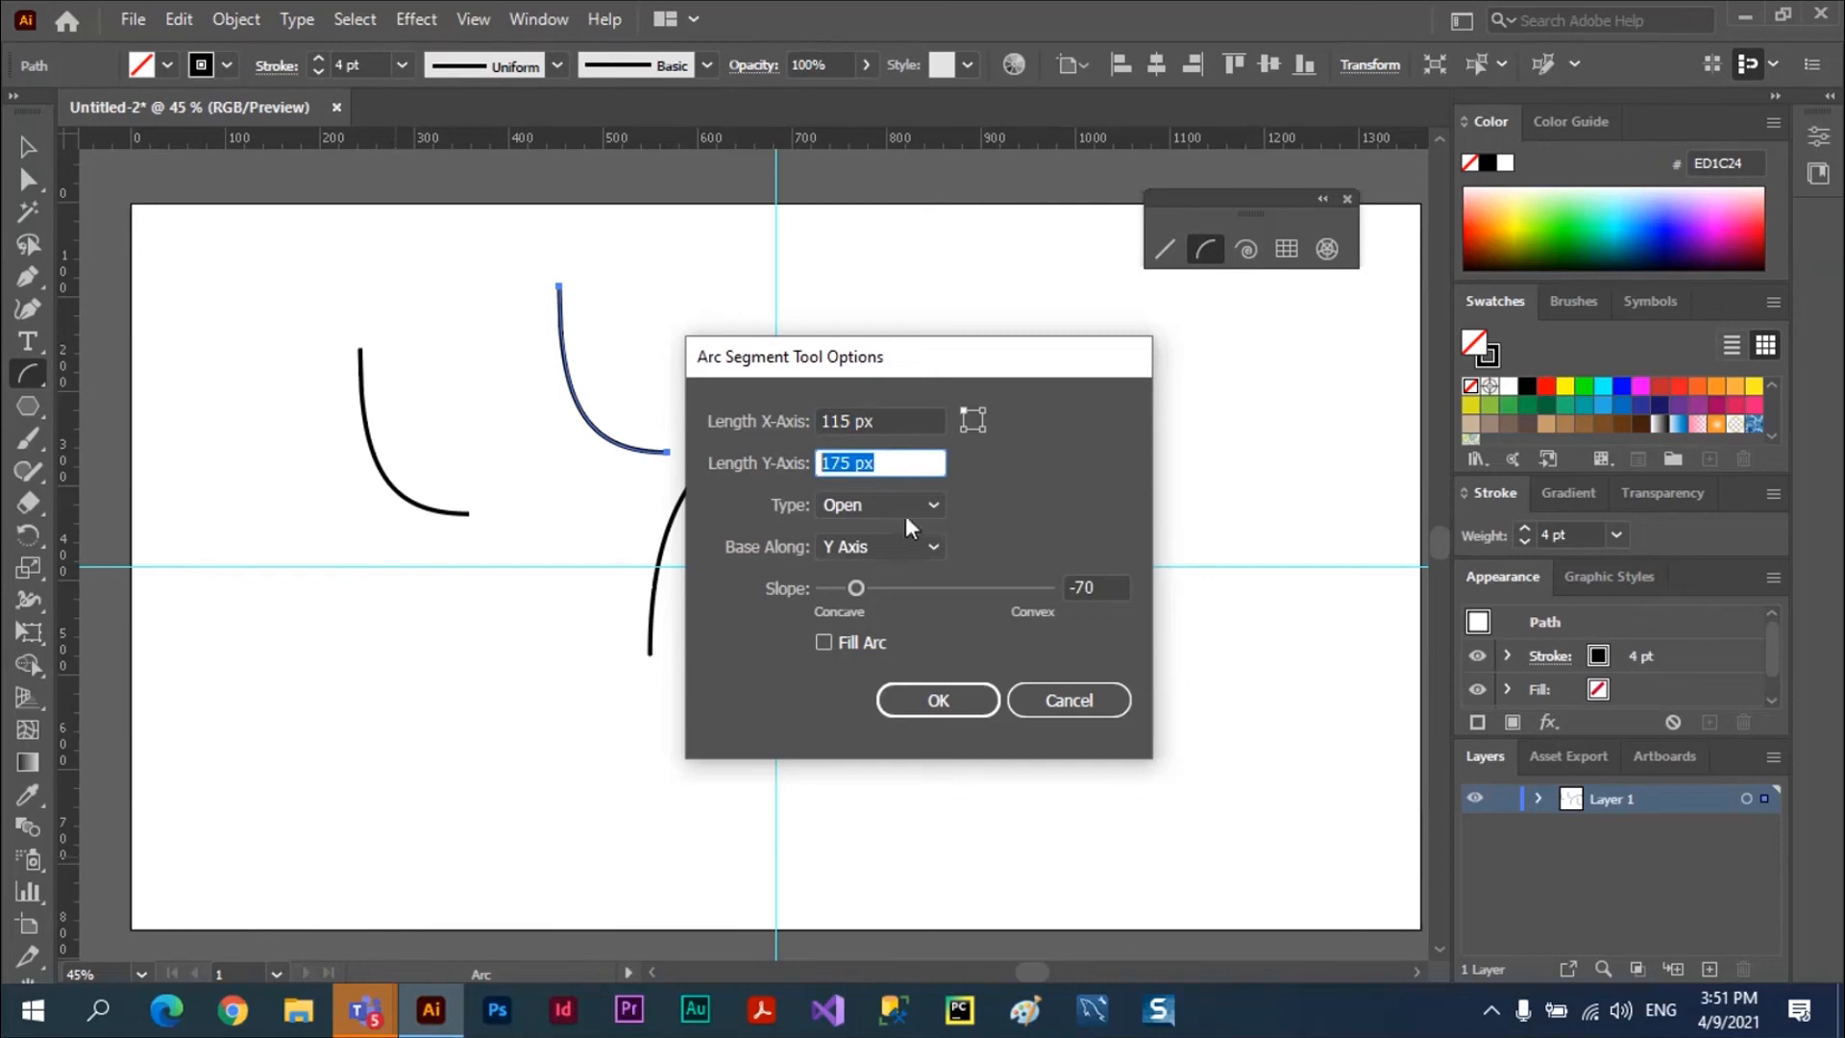
click(922, 701)
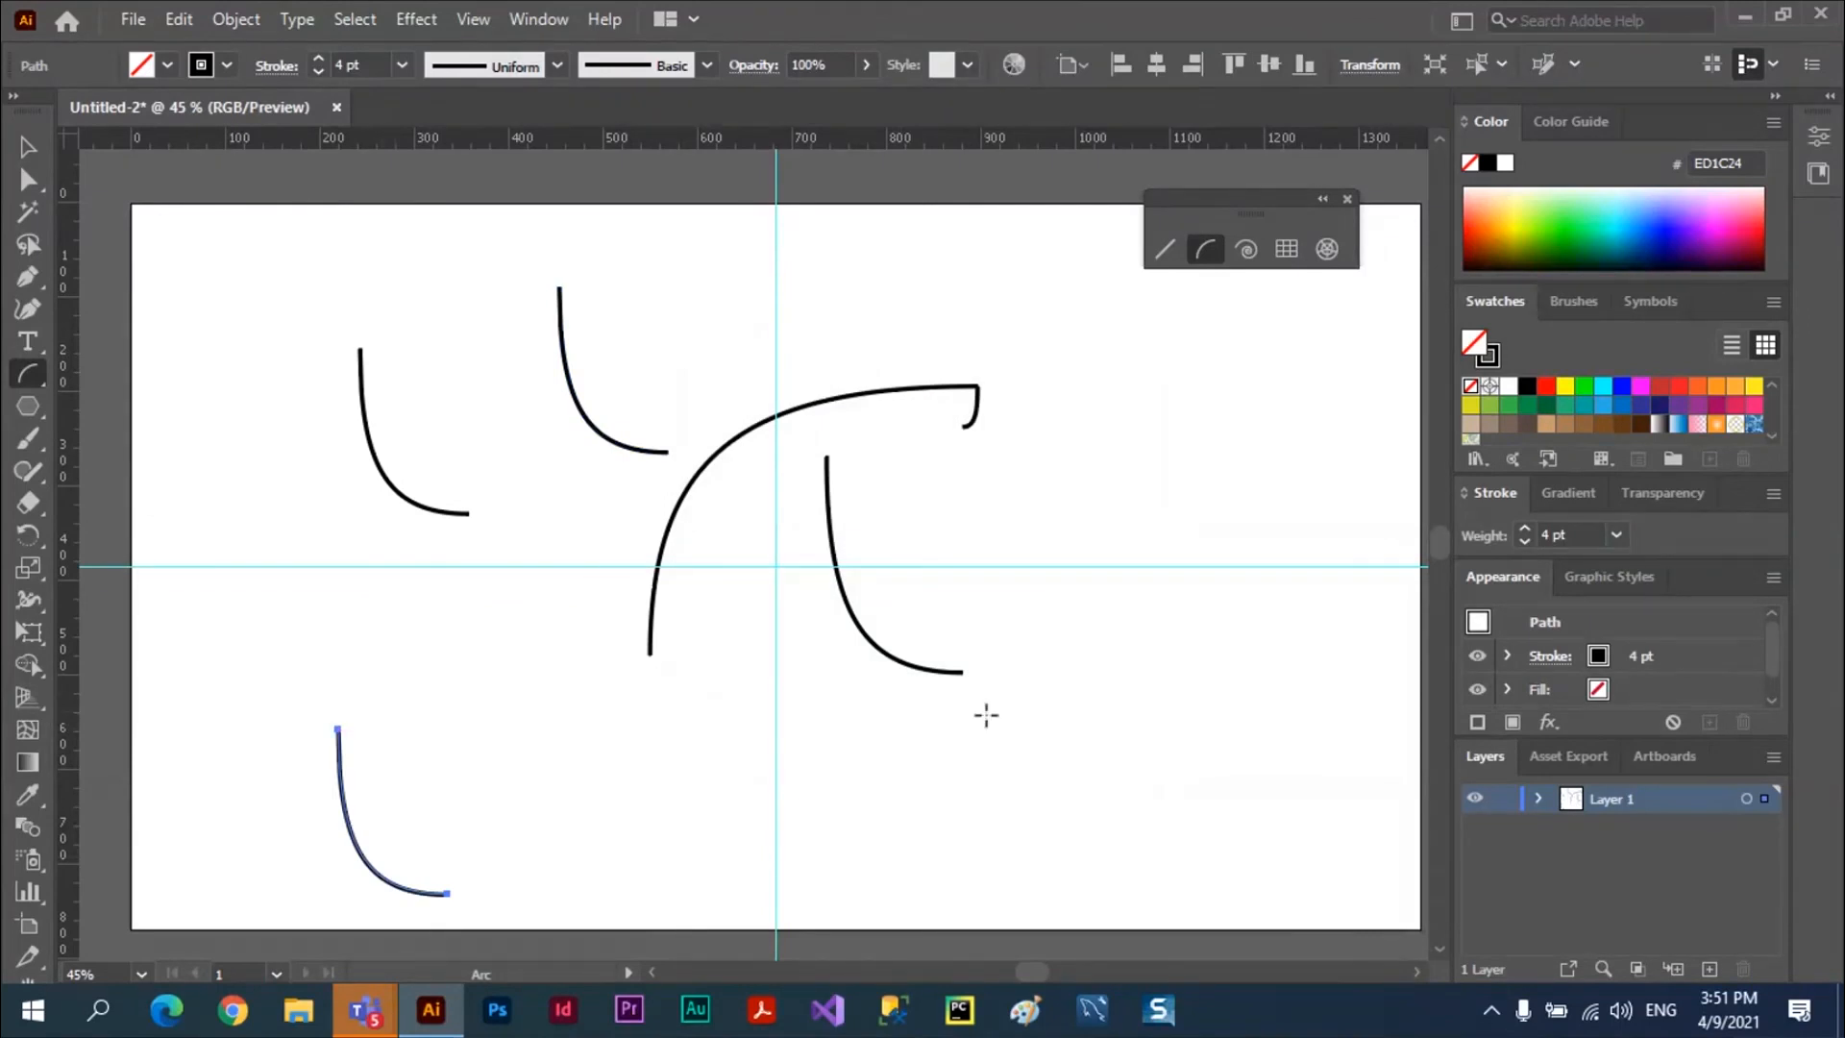
Draw a large arc about 468 px wide and 483 px high, and place two more arcs of the same dimensions
drag(901, 851, 1344, 398)
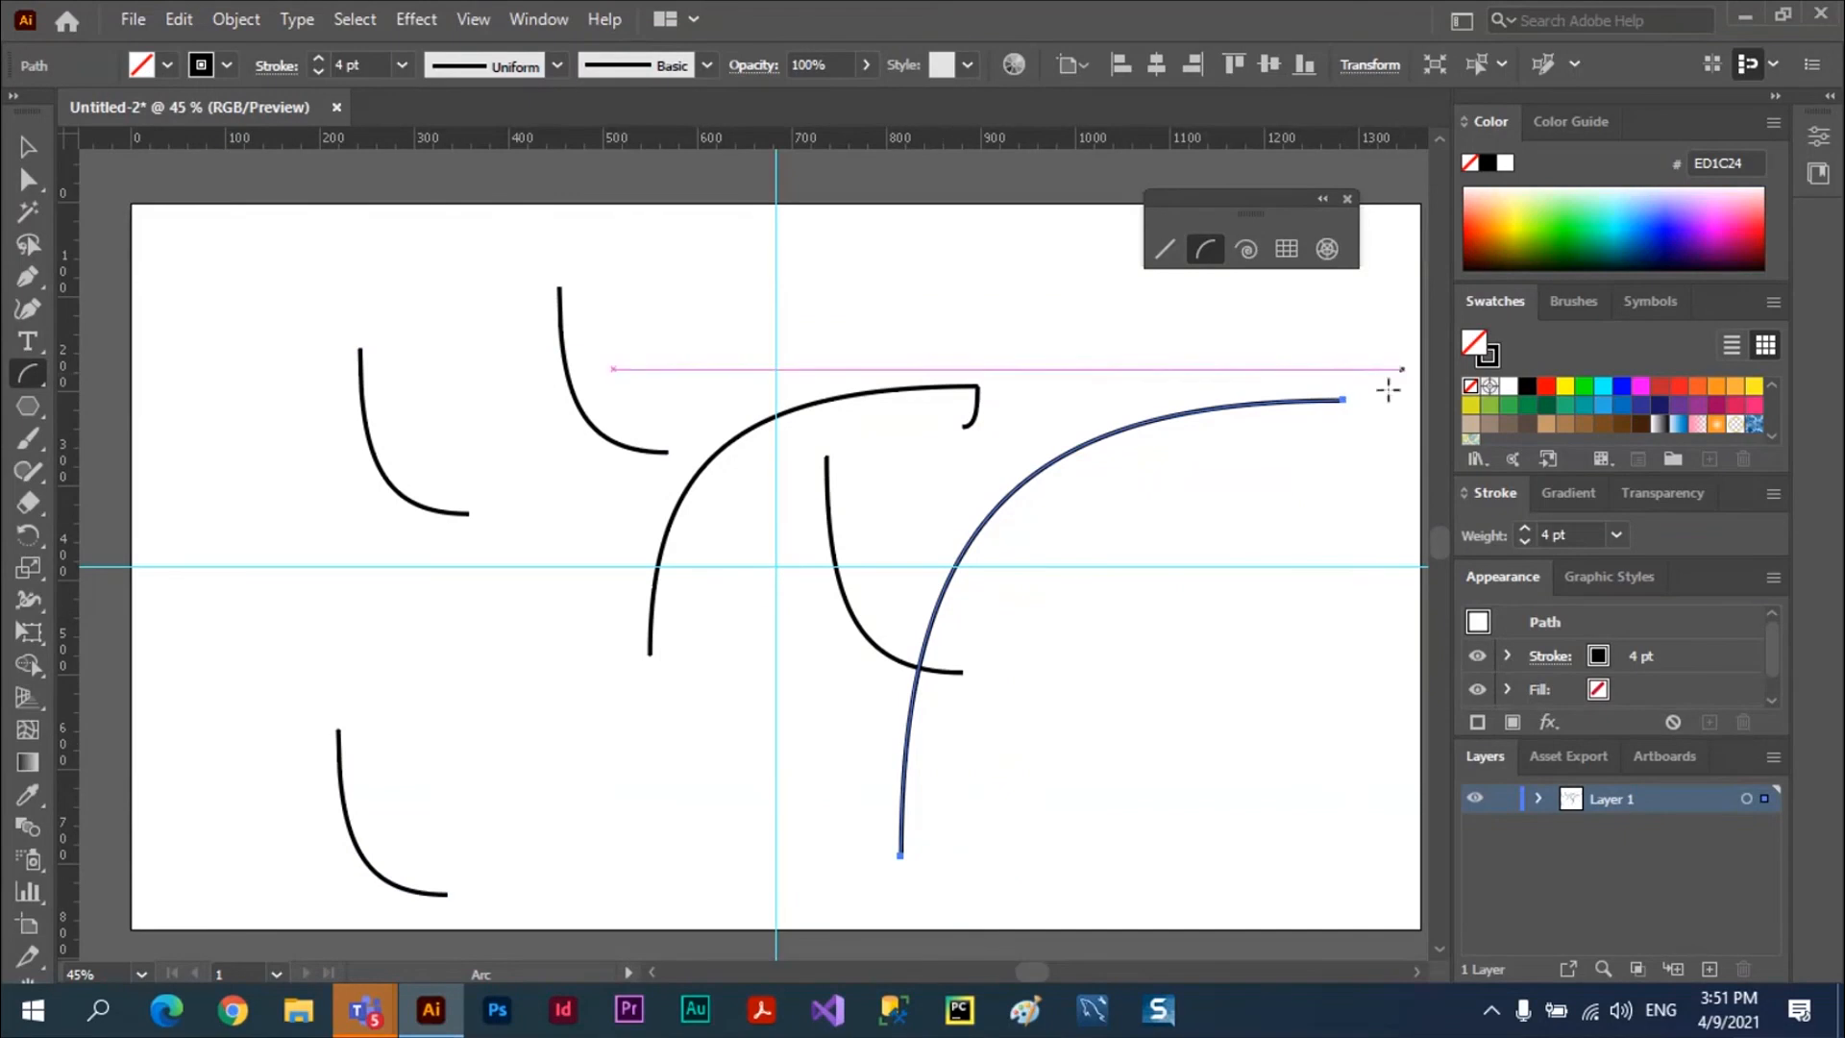
click(243, 287)
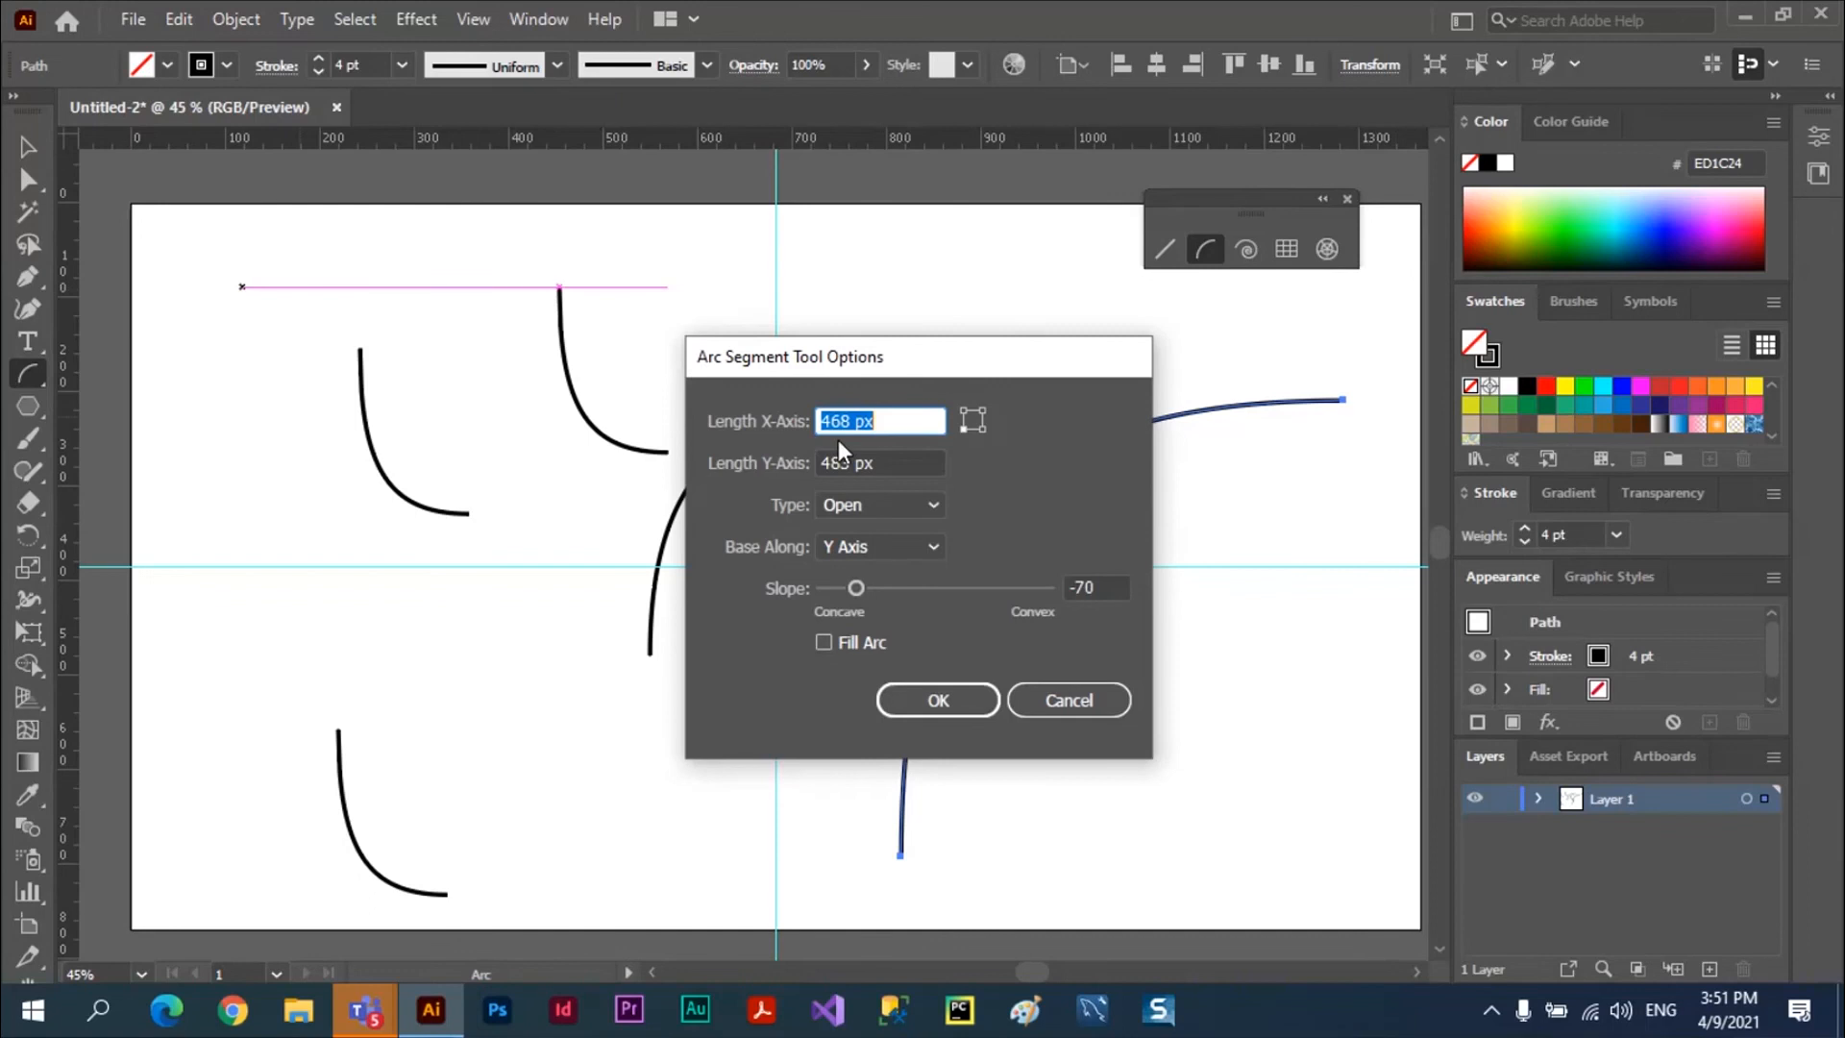
click(938, 709)
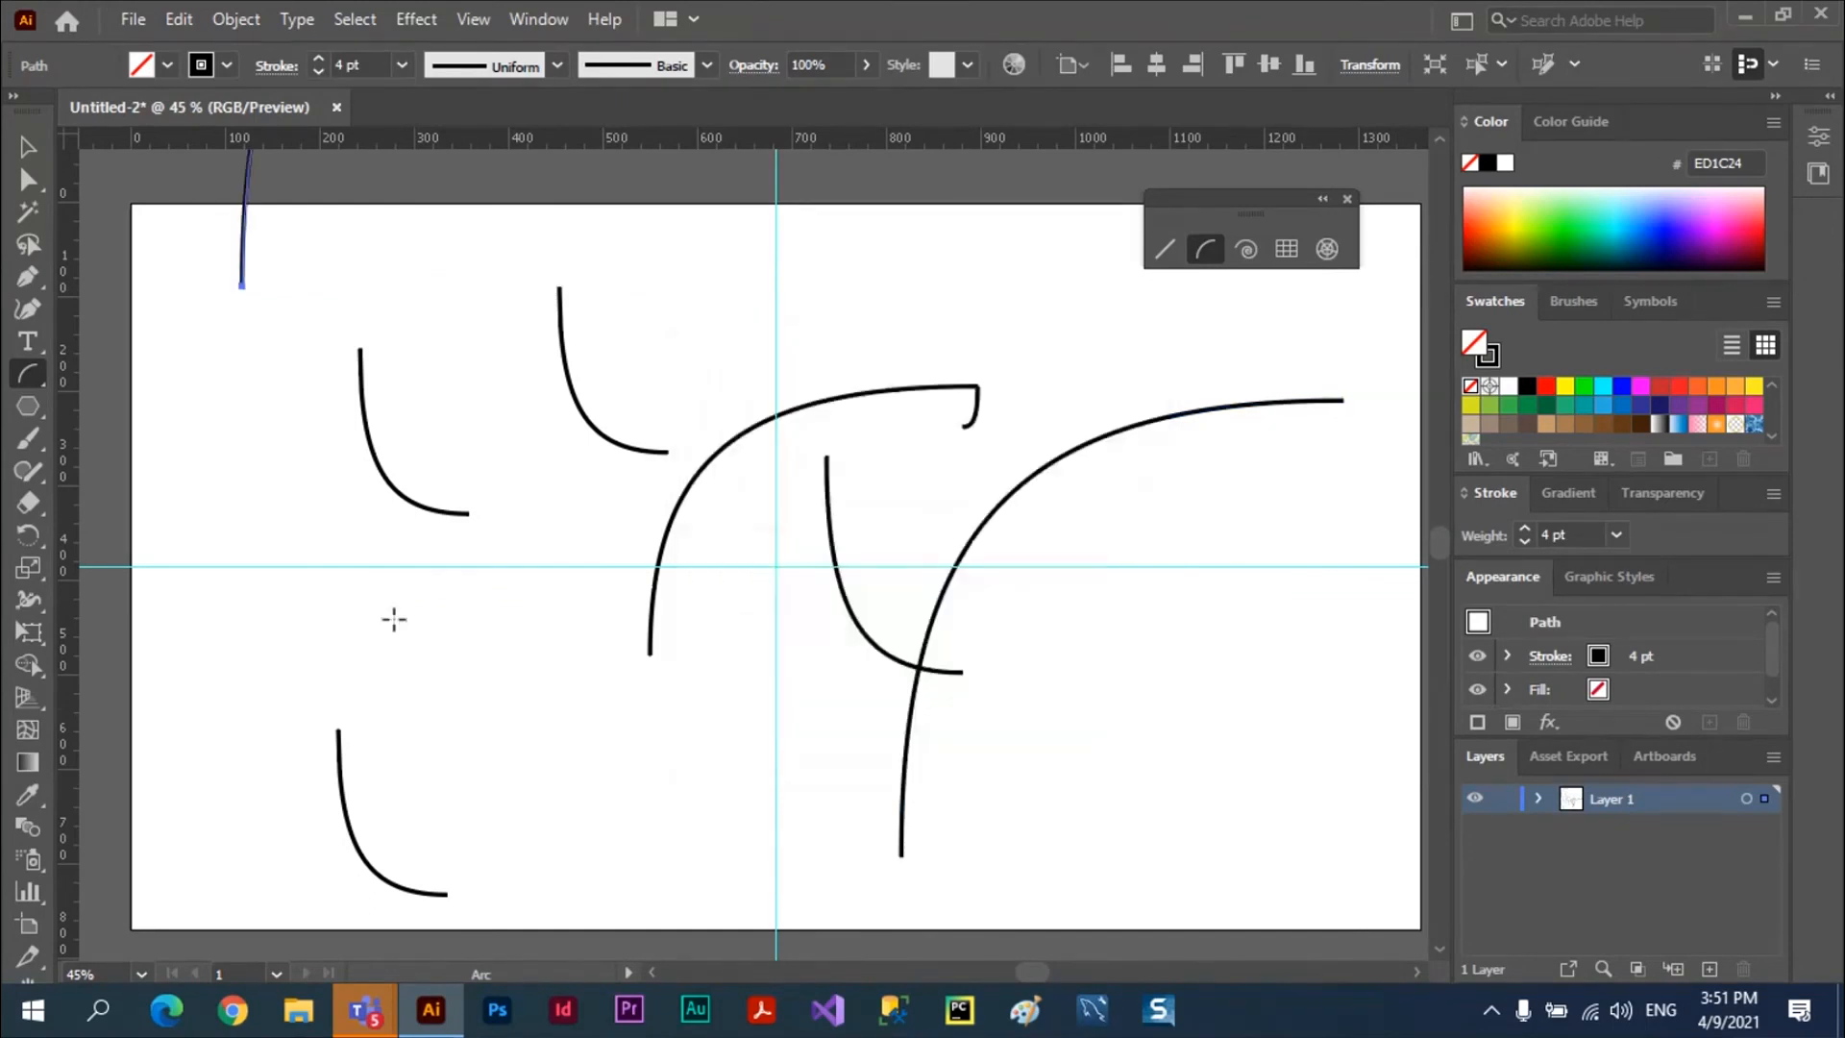
click(211, 855)
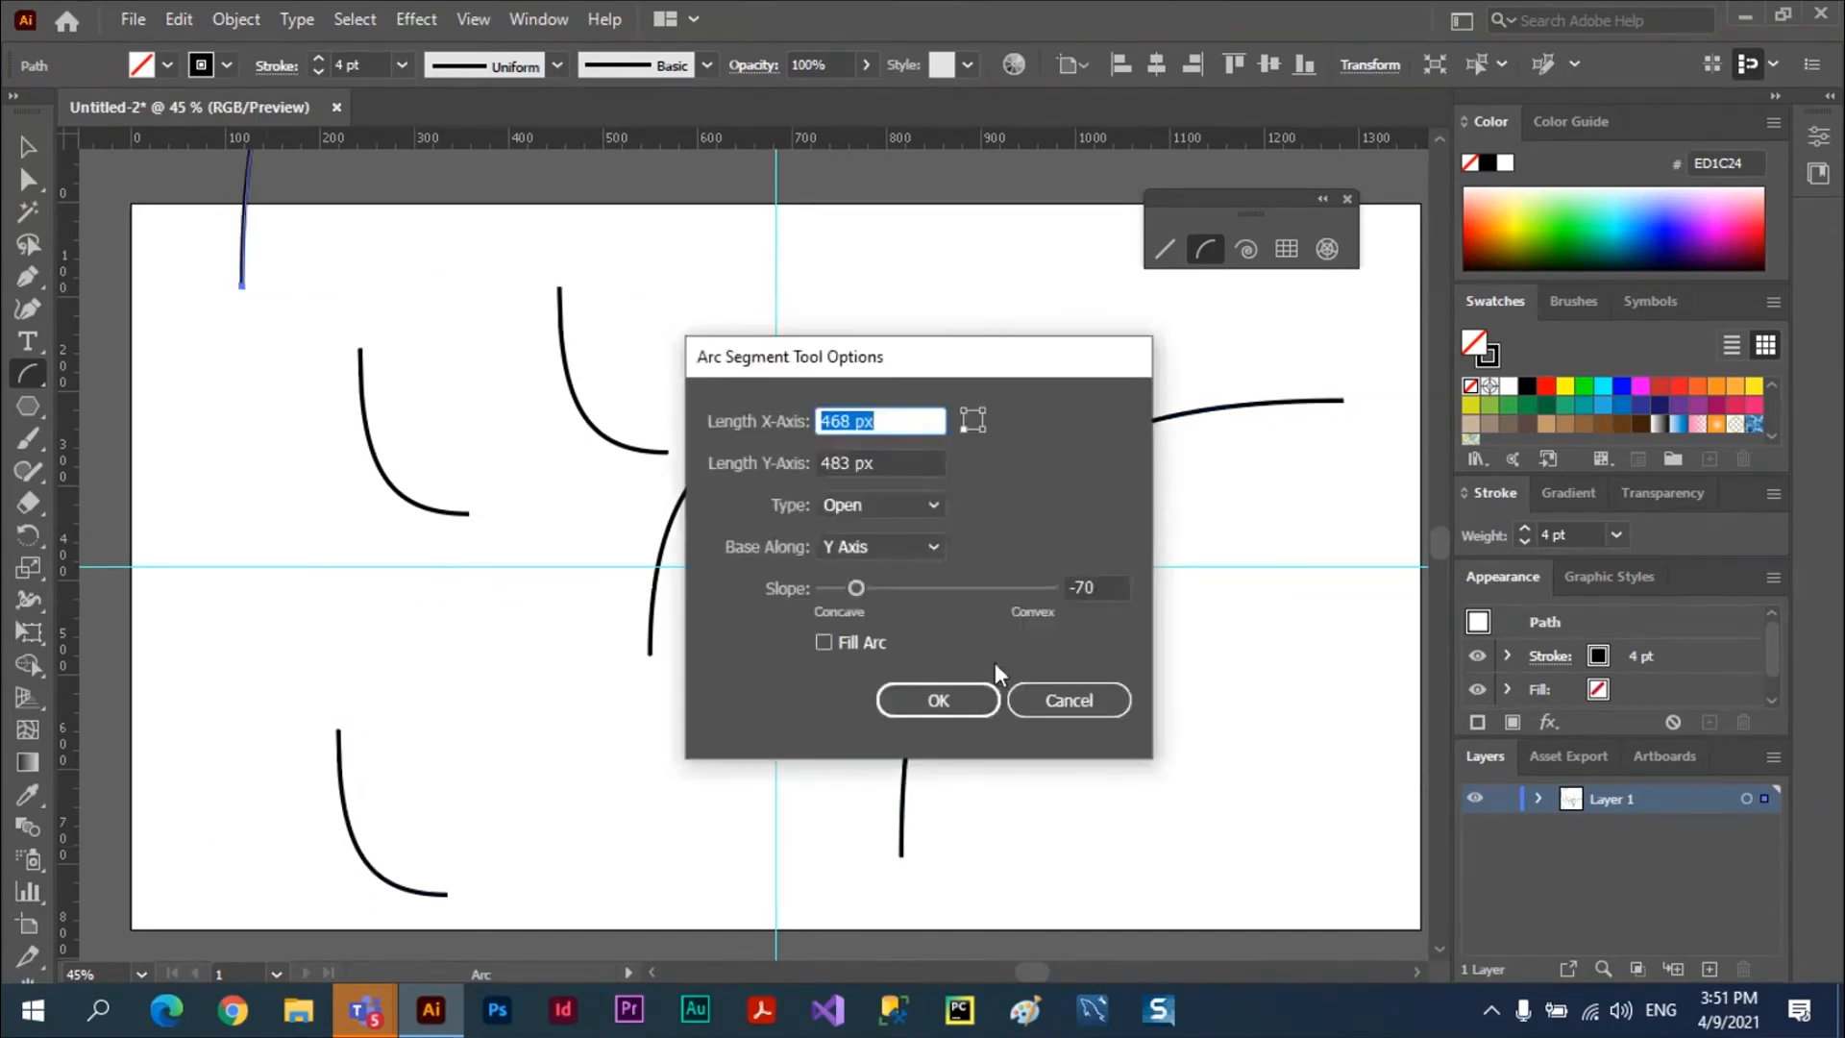
click(937, 697)
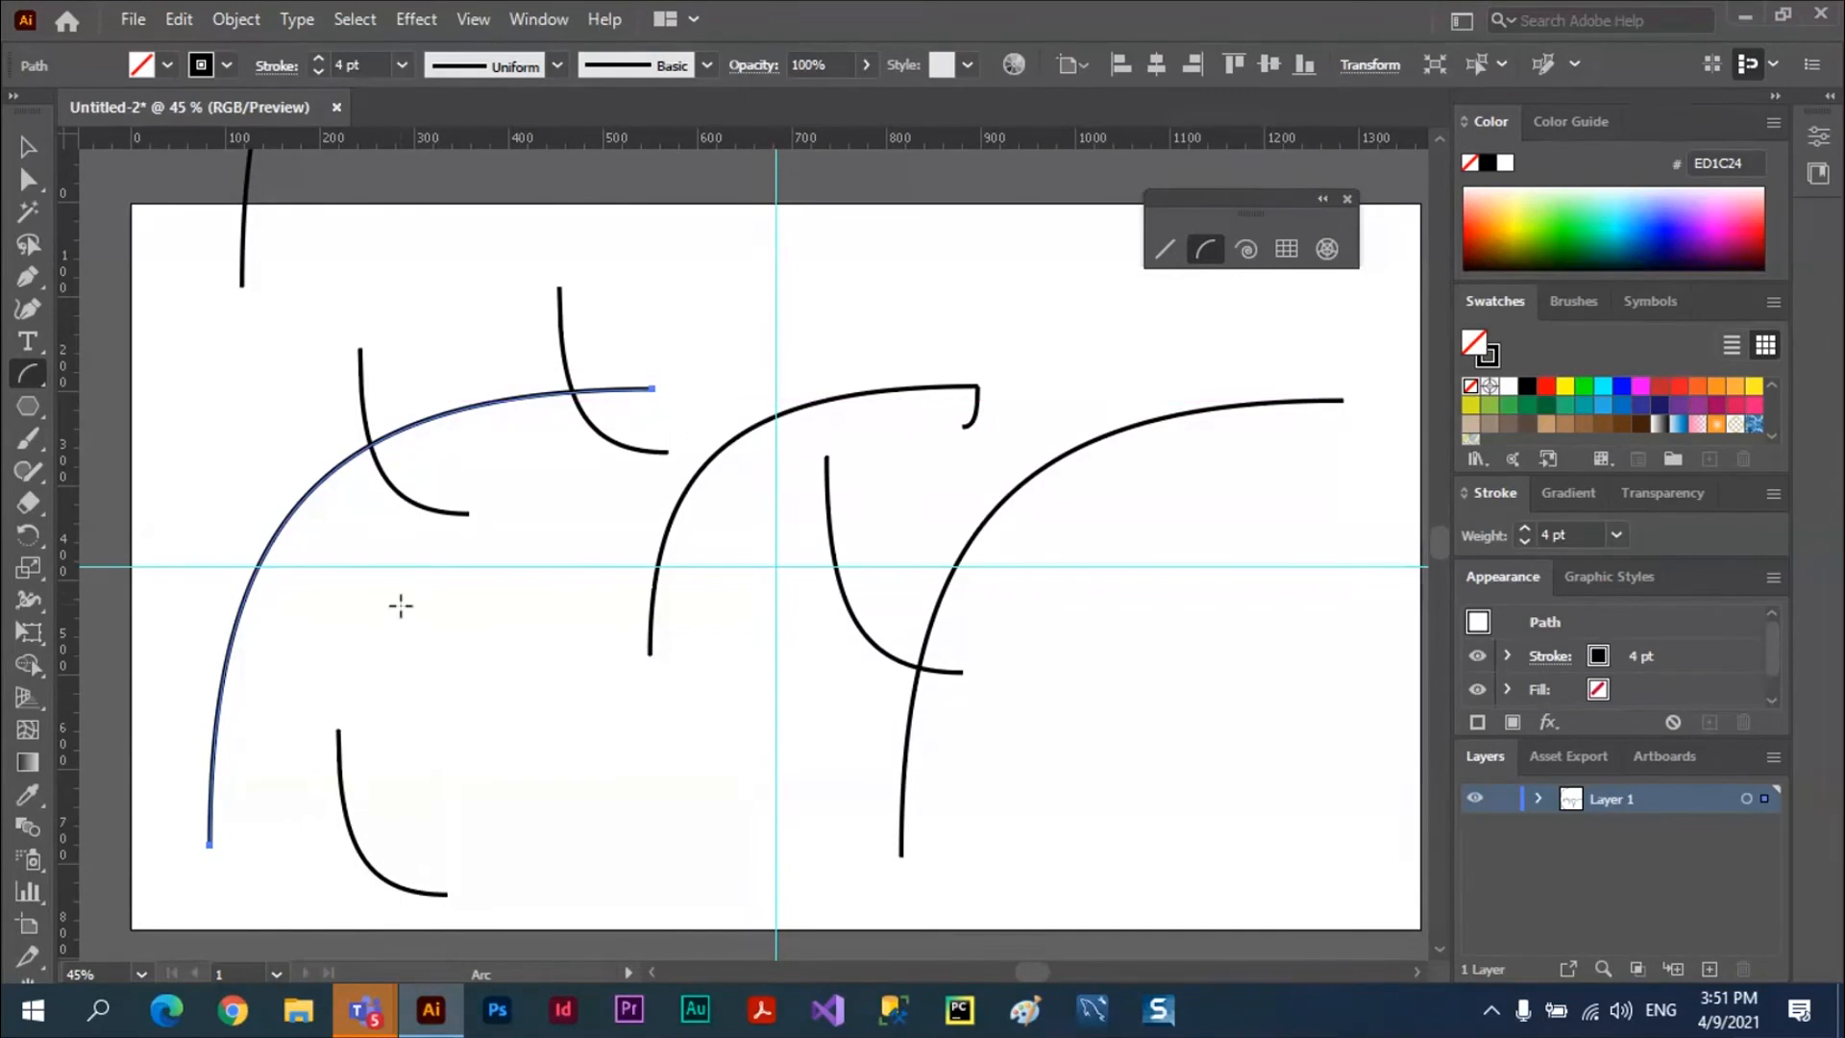
Draw a small arc inside the large one, and place two more of the same size, the last on the vertical guide
drag(399, 604, 481, 679)
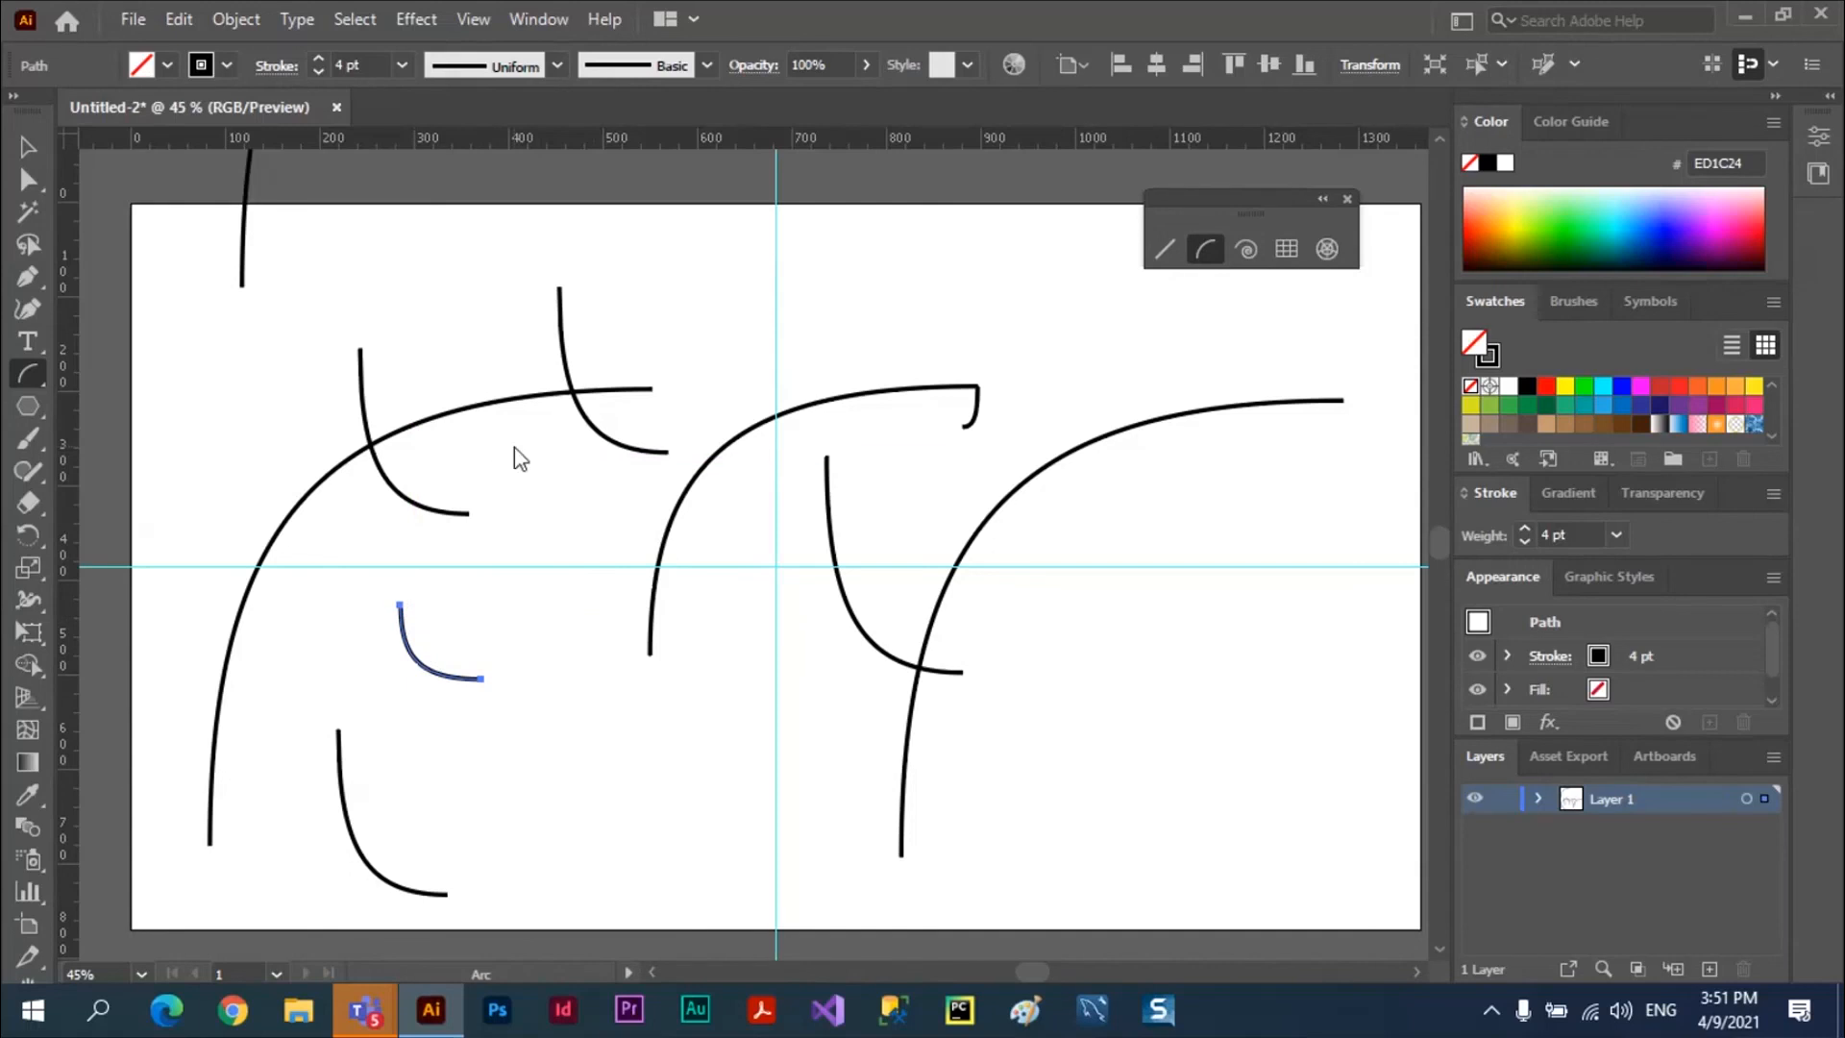
click(514, 446)
click(903, 699)
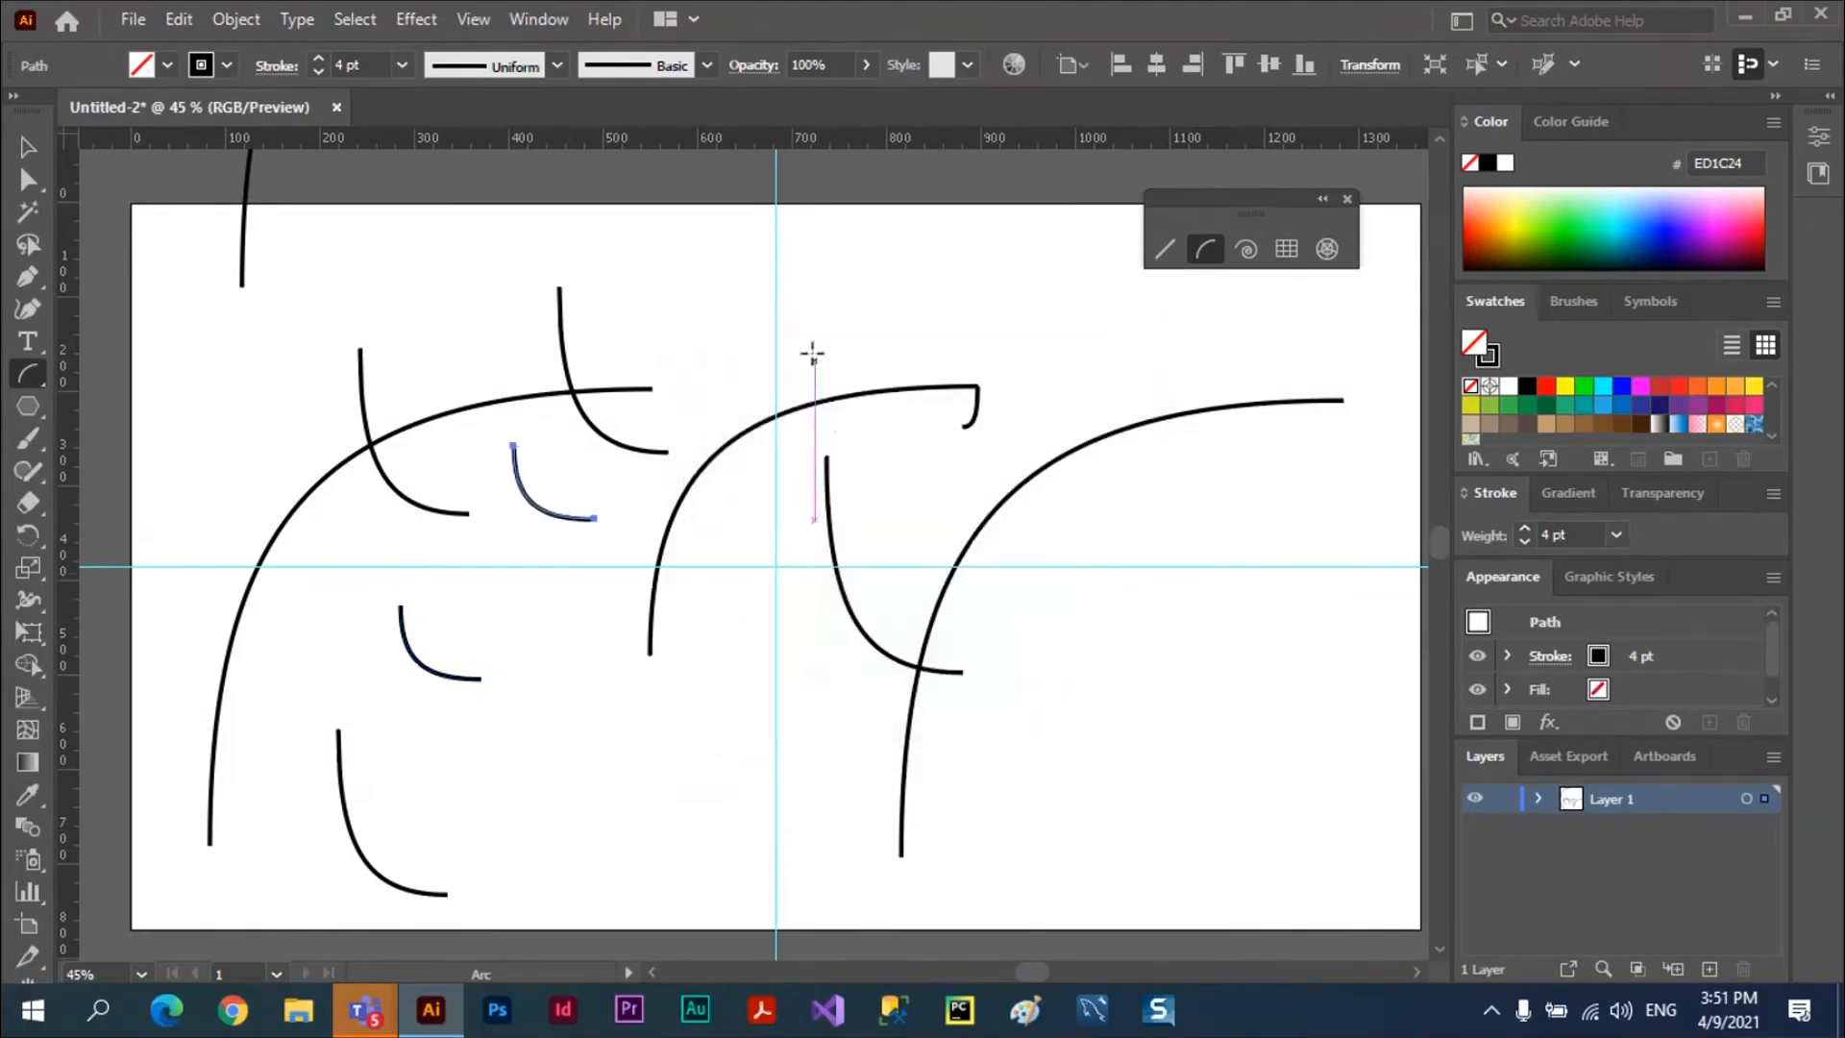
click(777, 262)
click(924, 701)
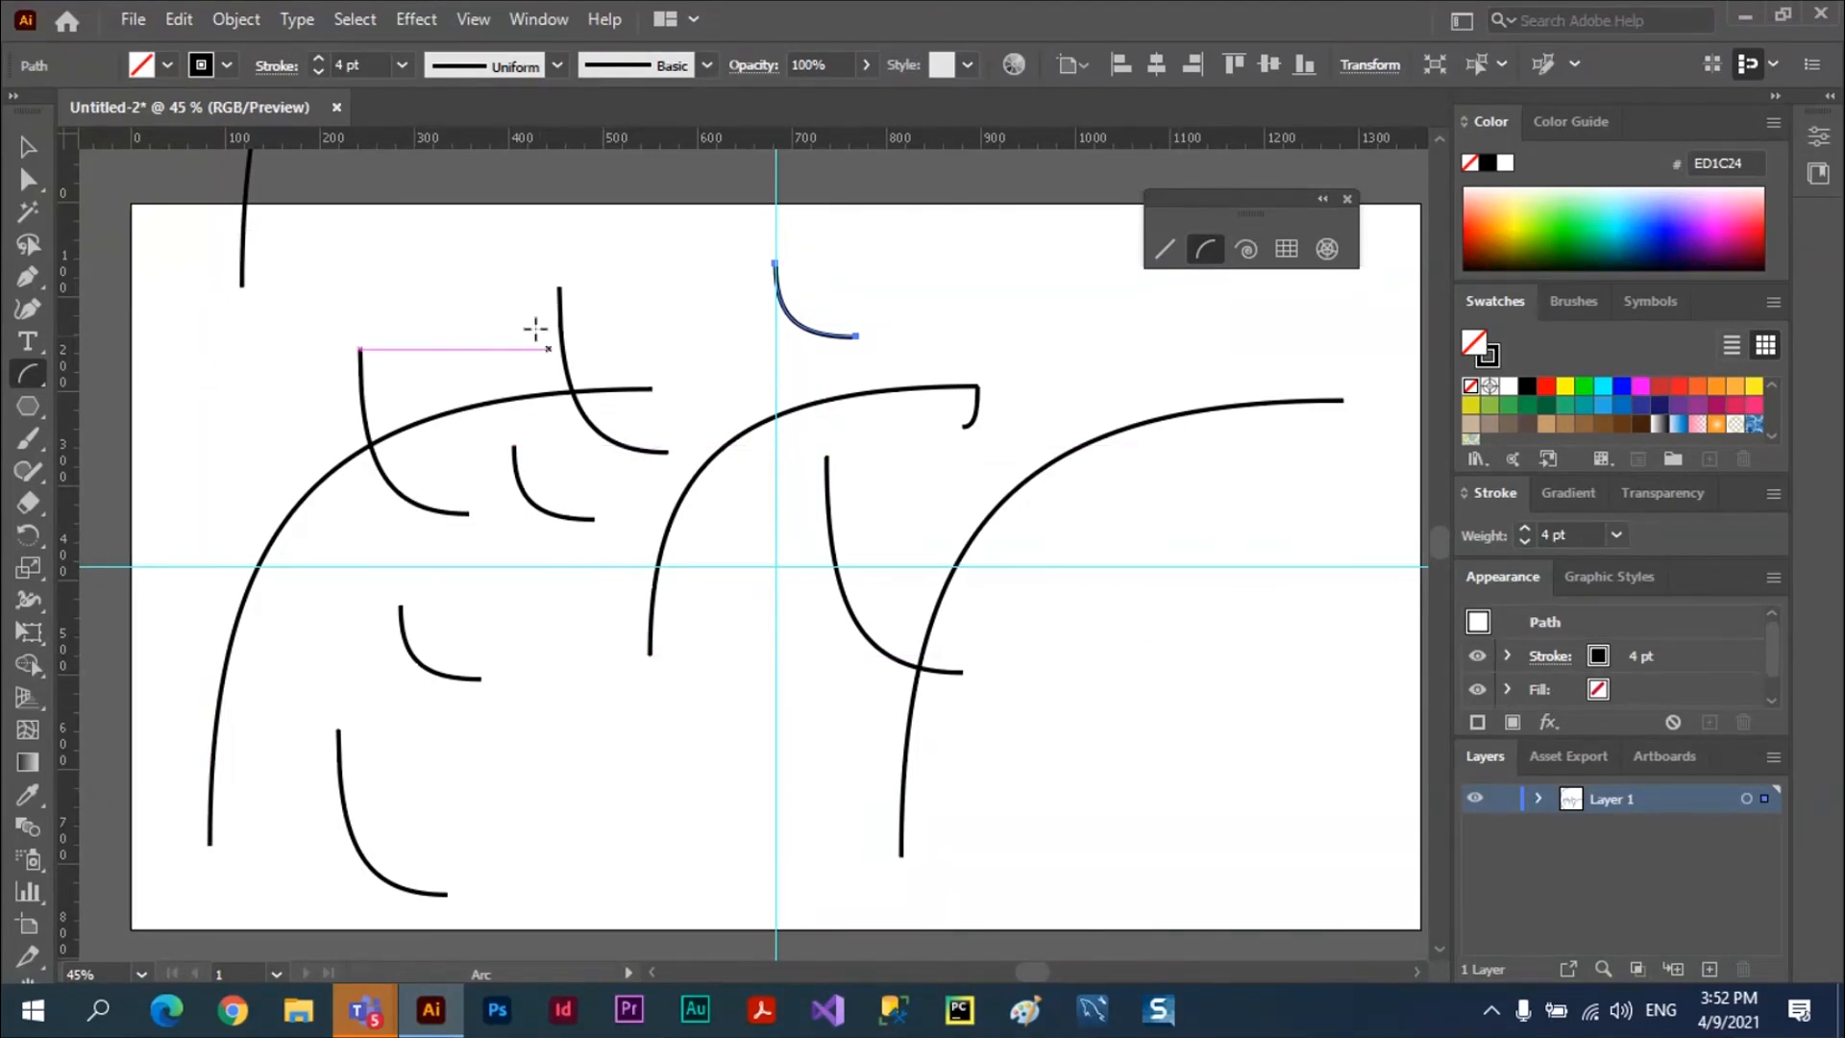
Select all the arcs in the document and delete them
click(351, 21)
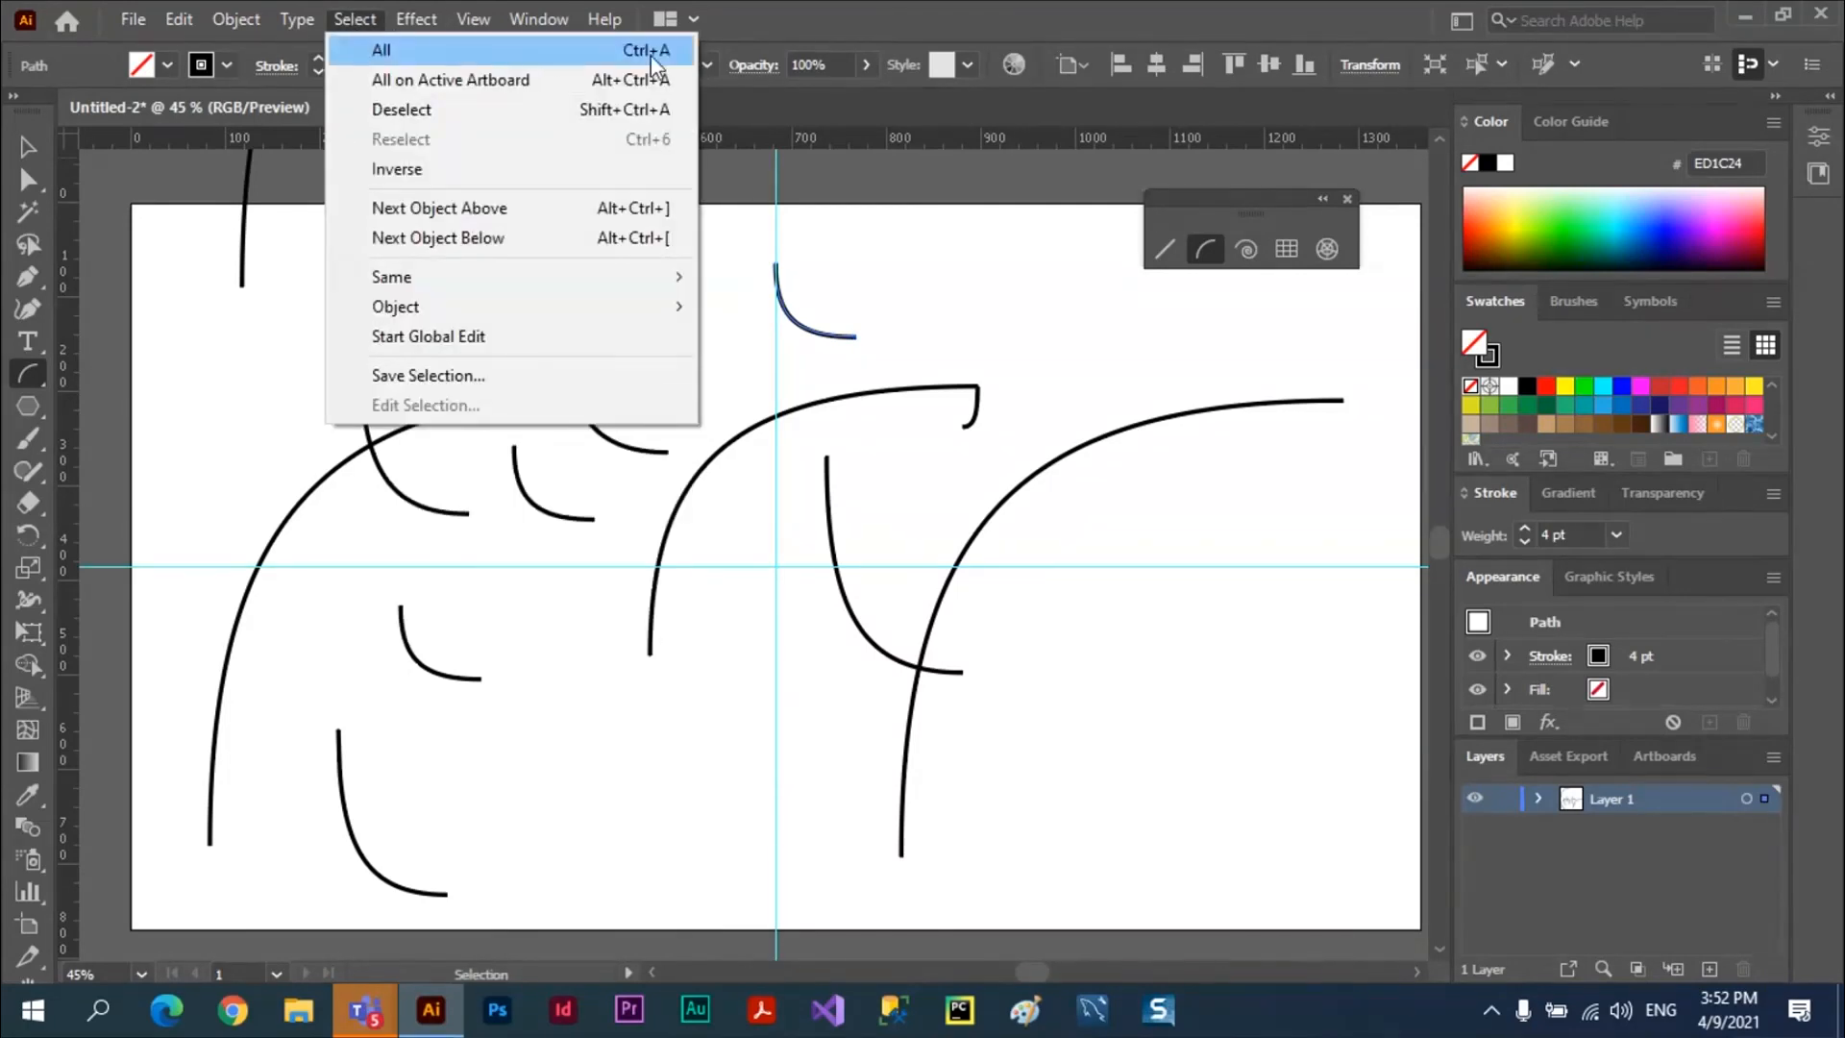
click(382, 50)
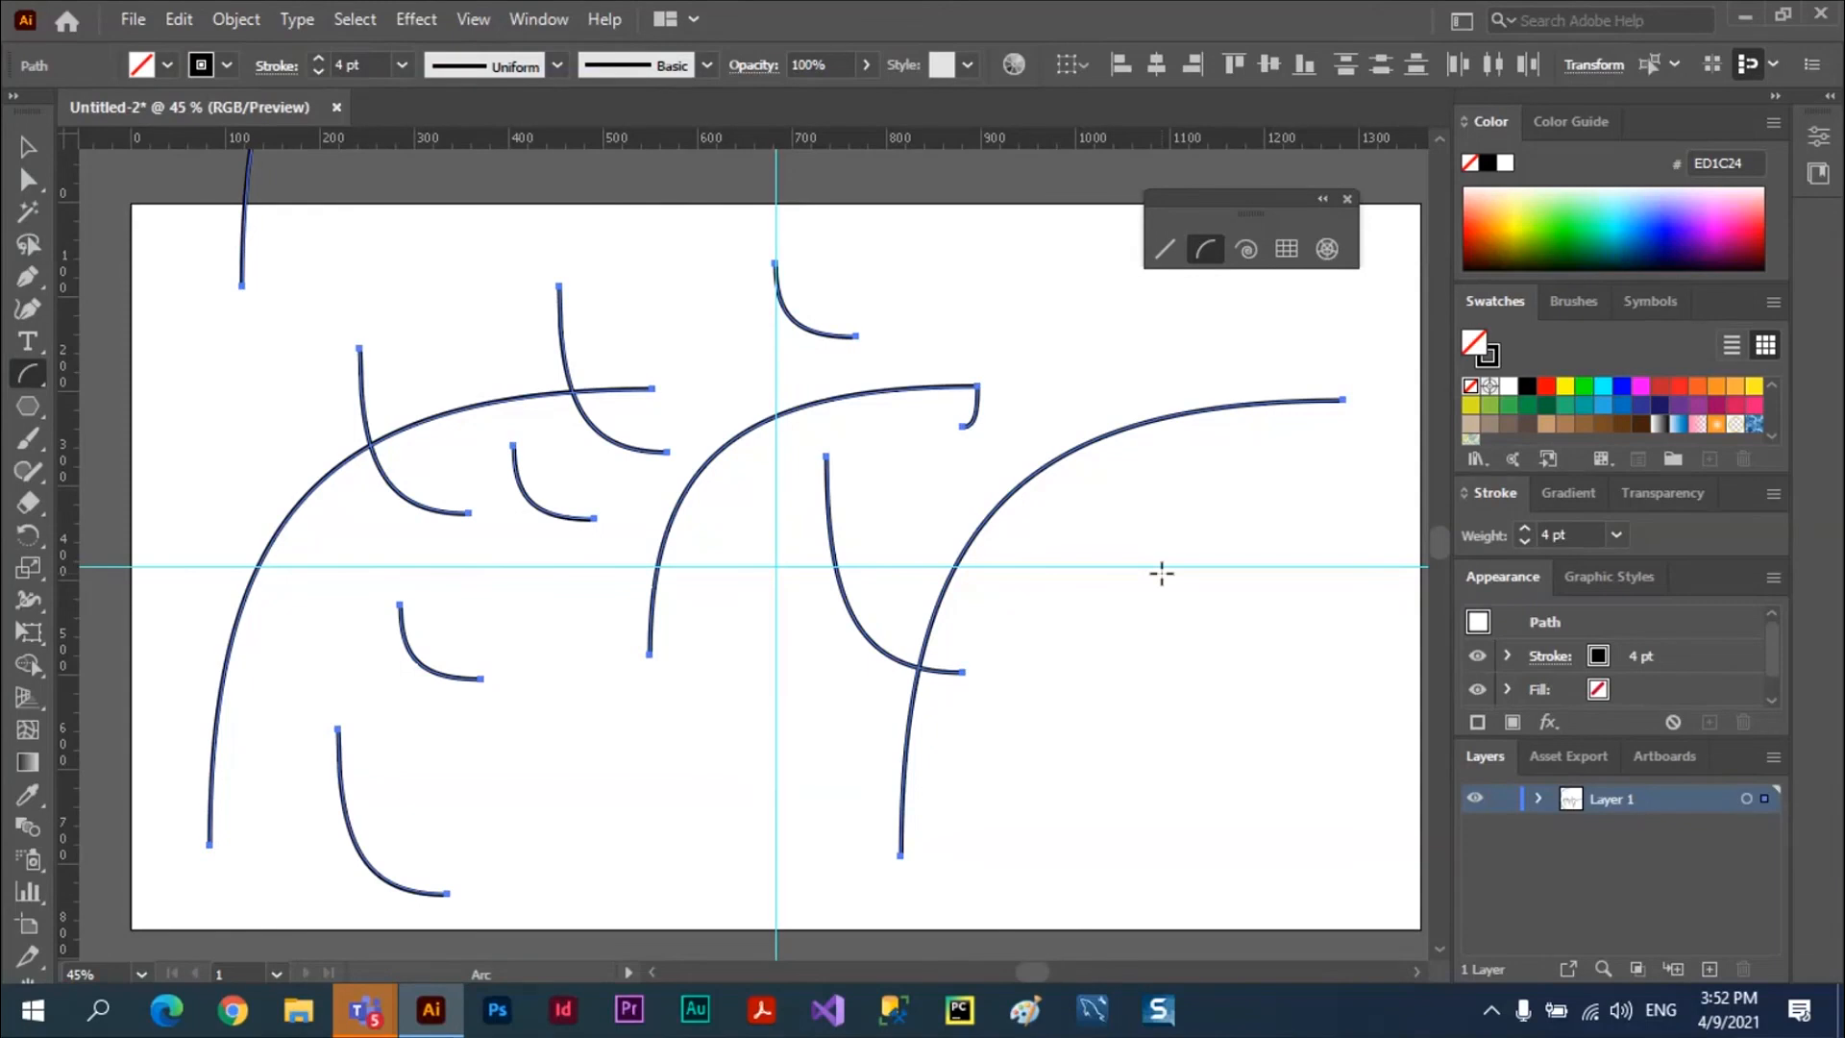
key(Delete)
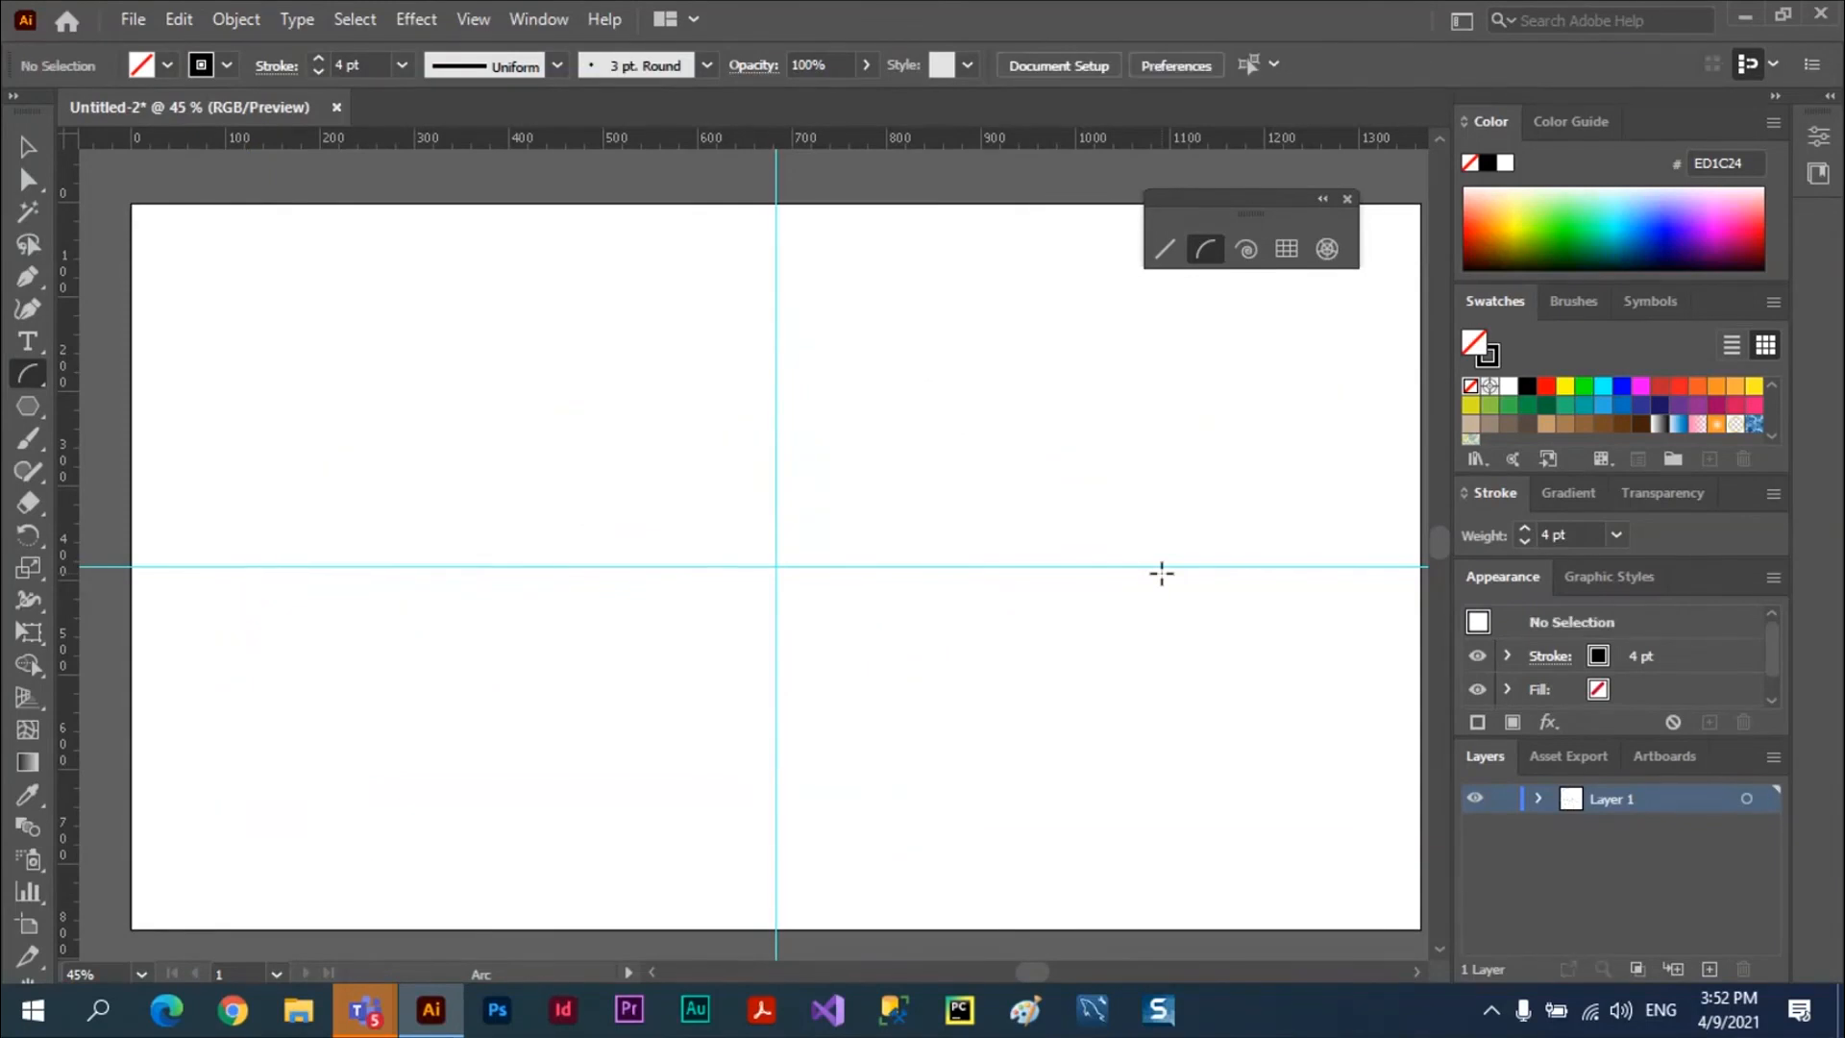